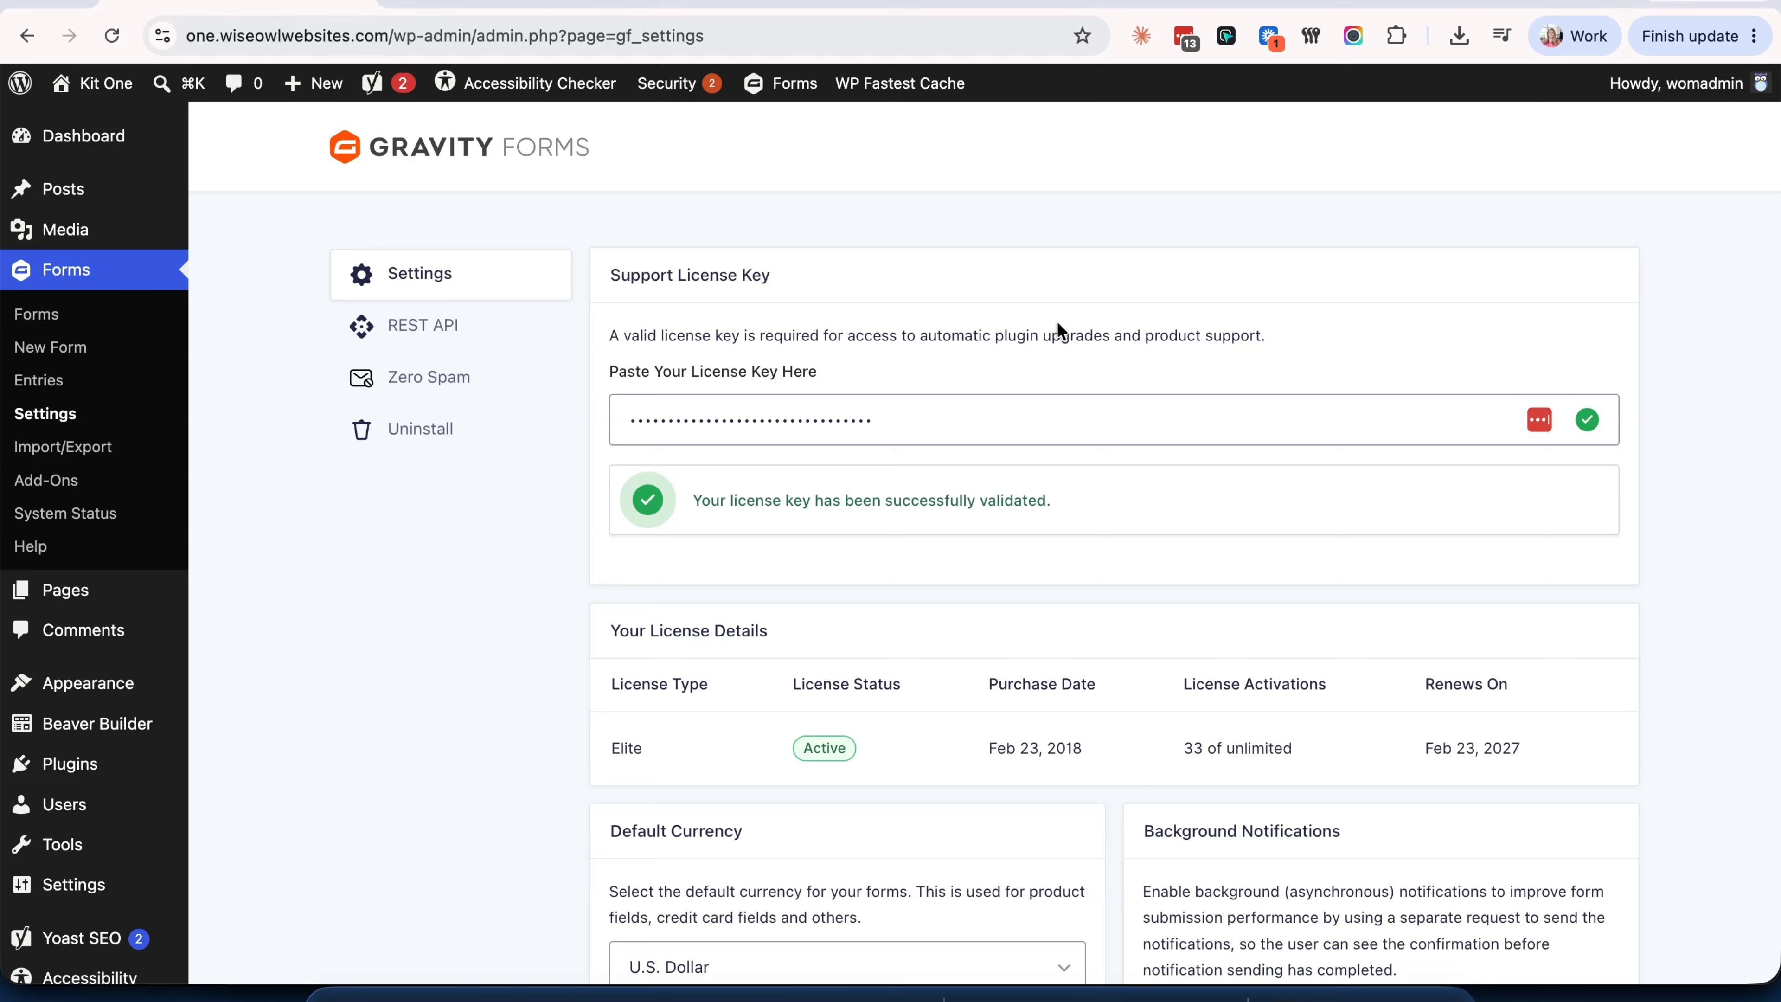
# - Install and activate the Stripe Add-On 6.0.3 from the Gravity Forms Add-Ons page
pyautogui.click(47, 481)
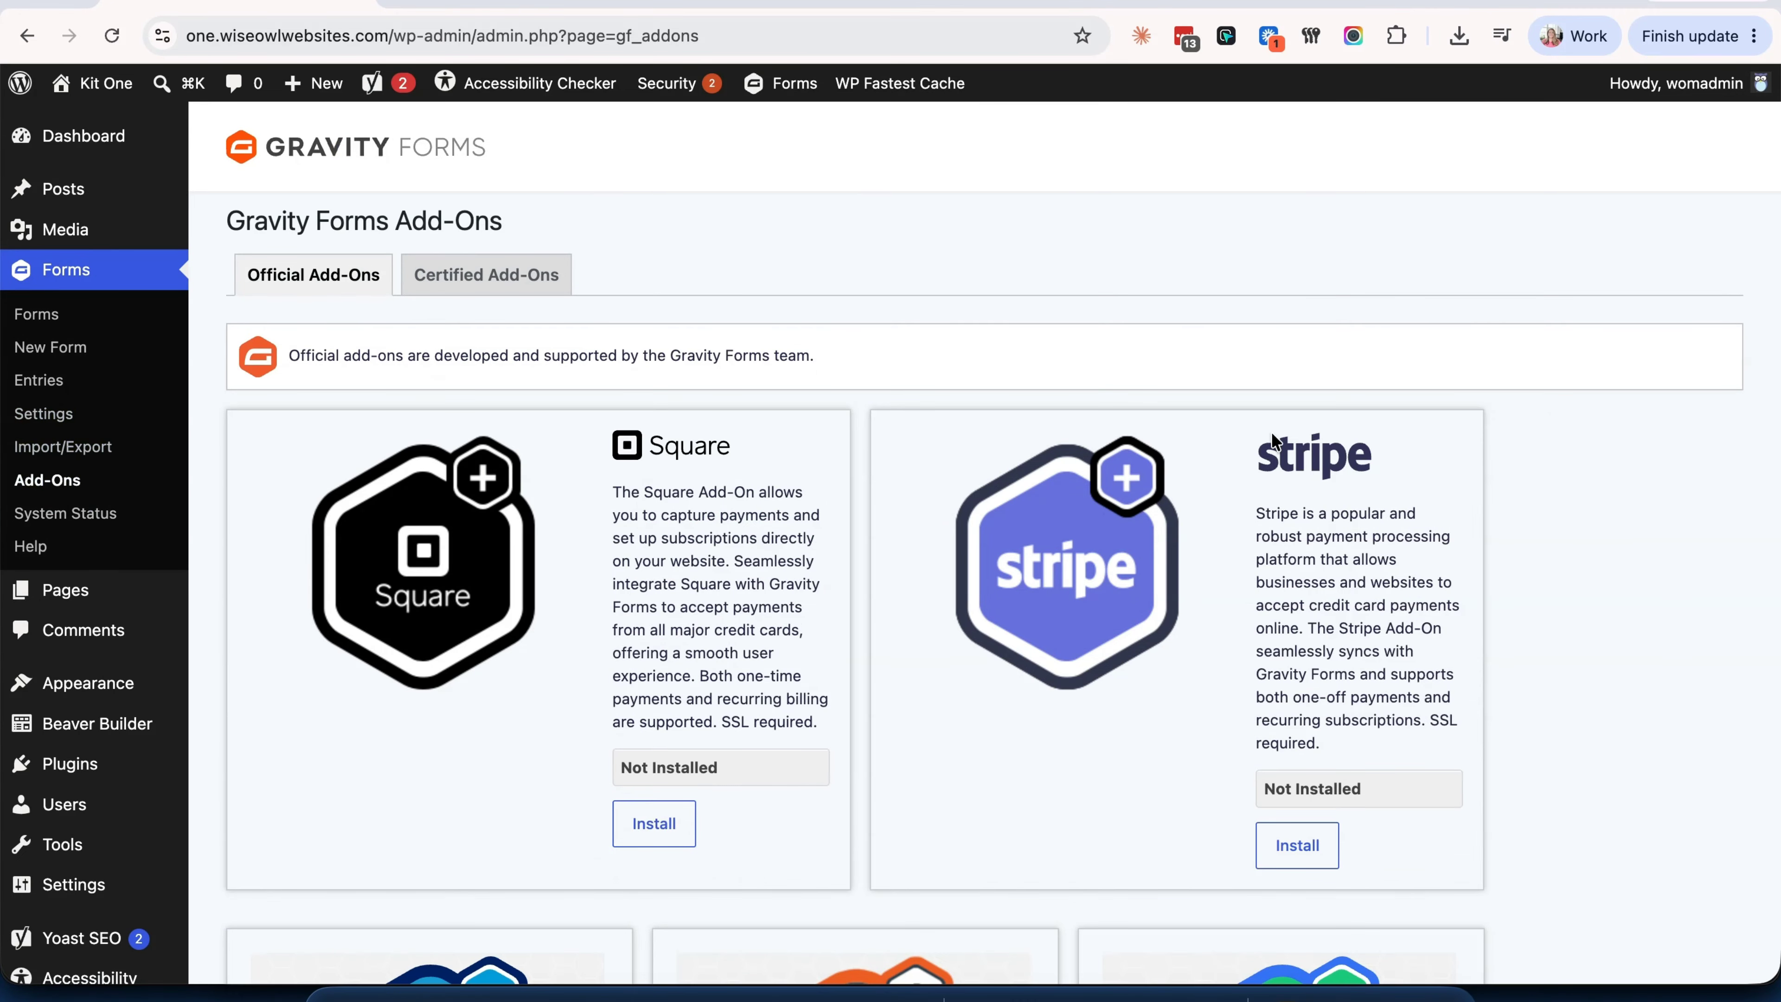
pyautogui.click(1299, 853)
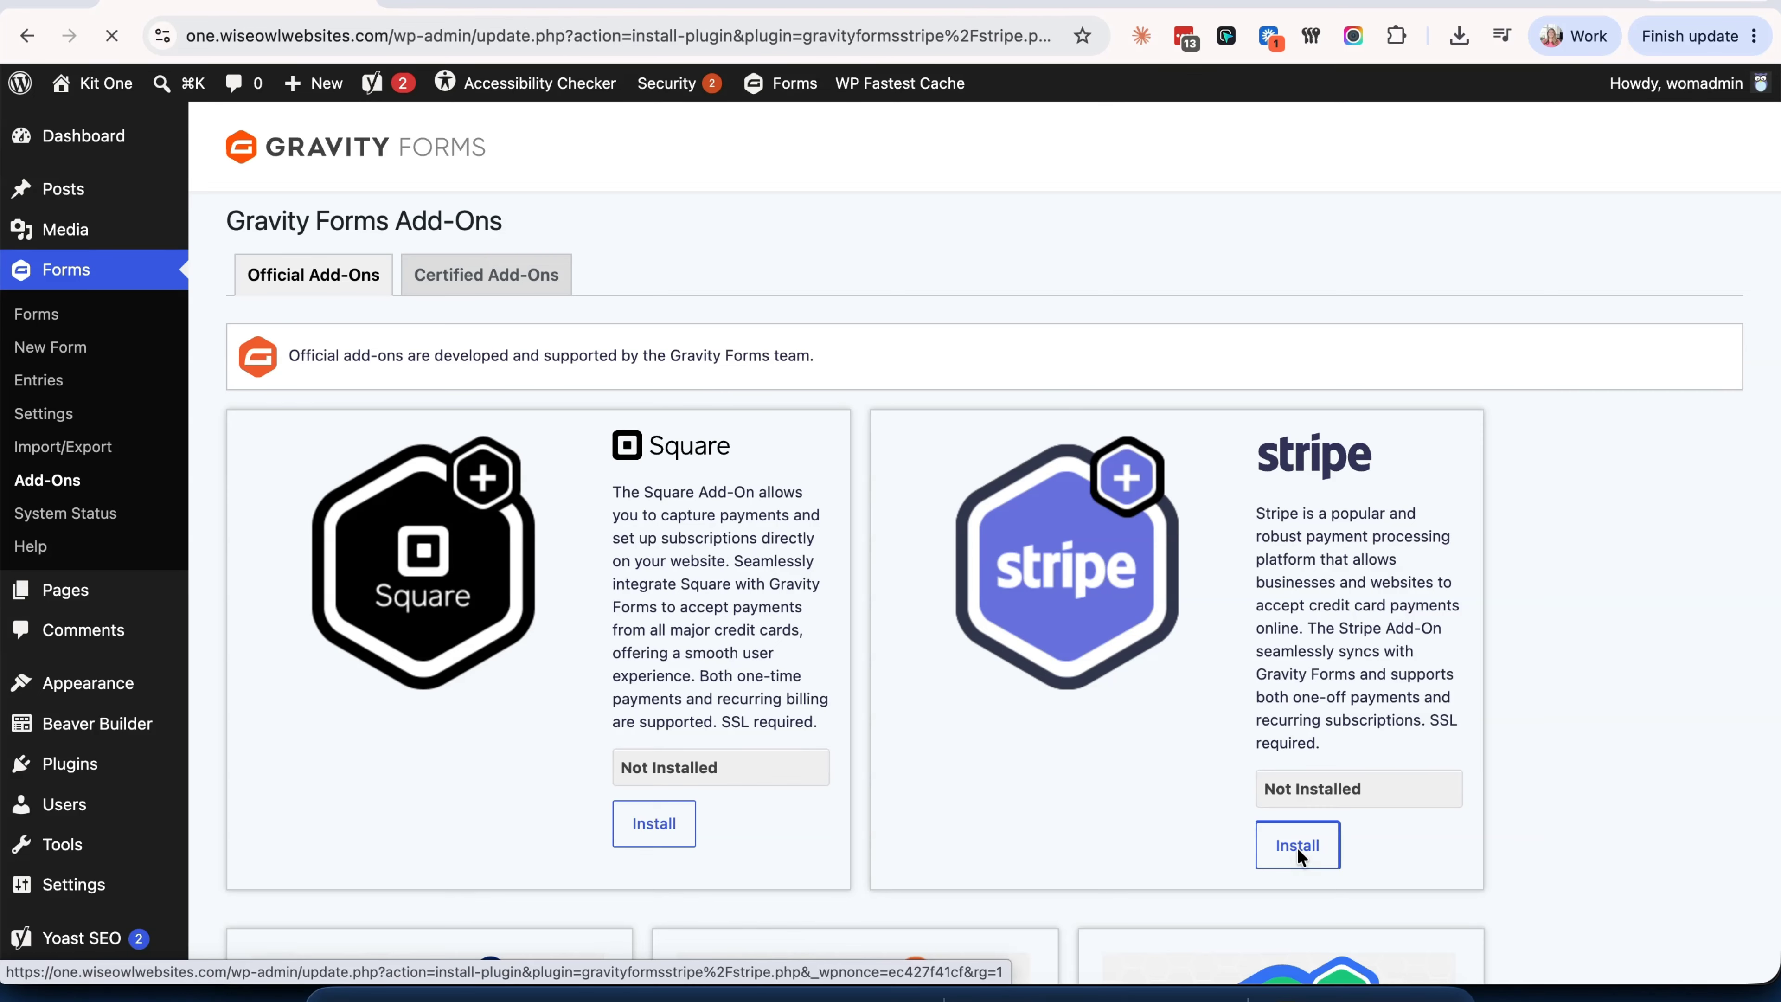
pyautogui.click(317, 526)
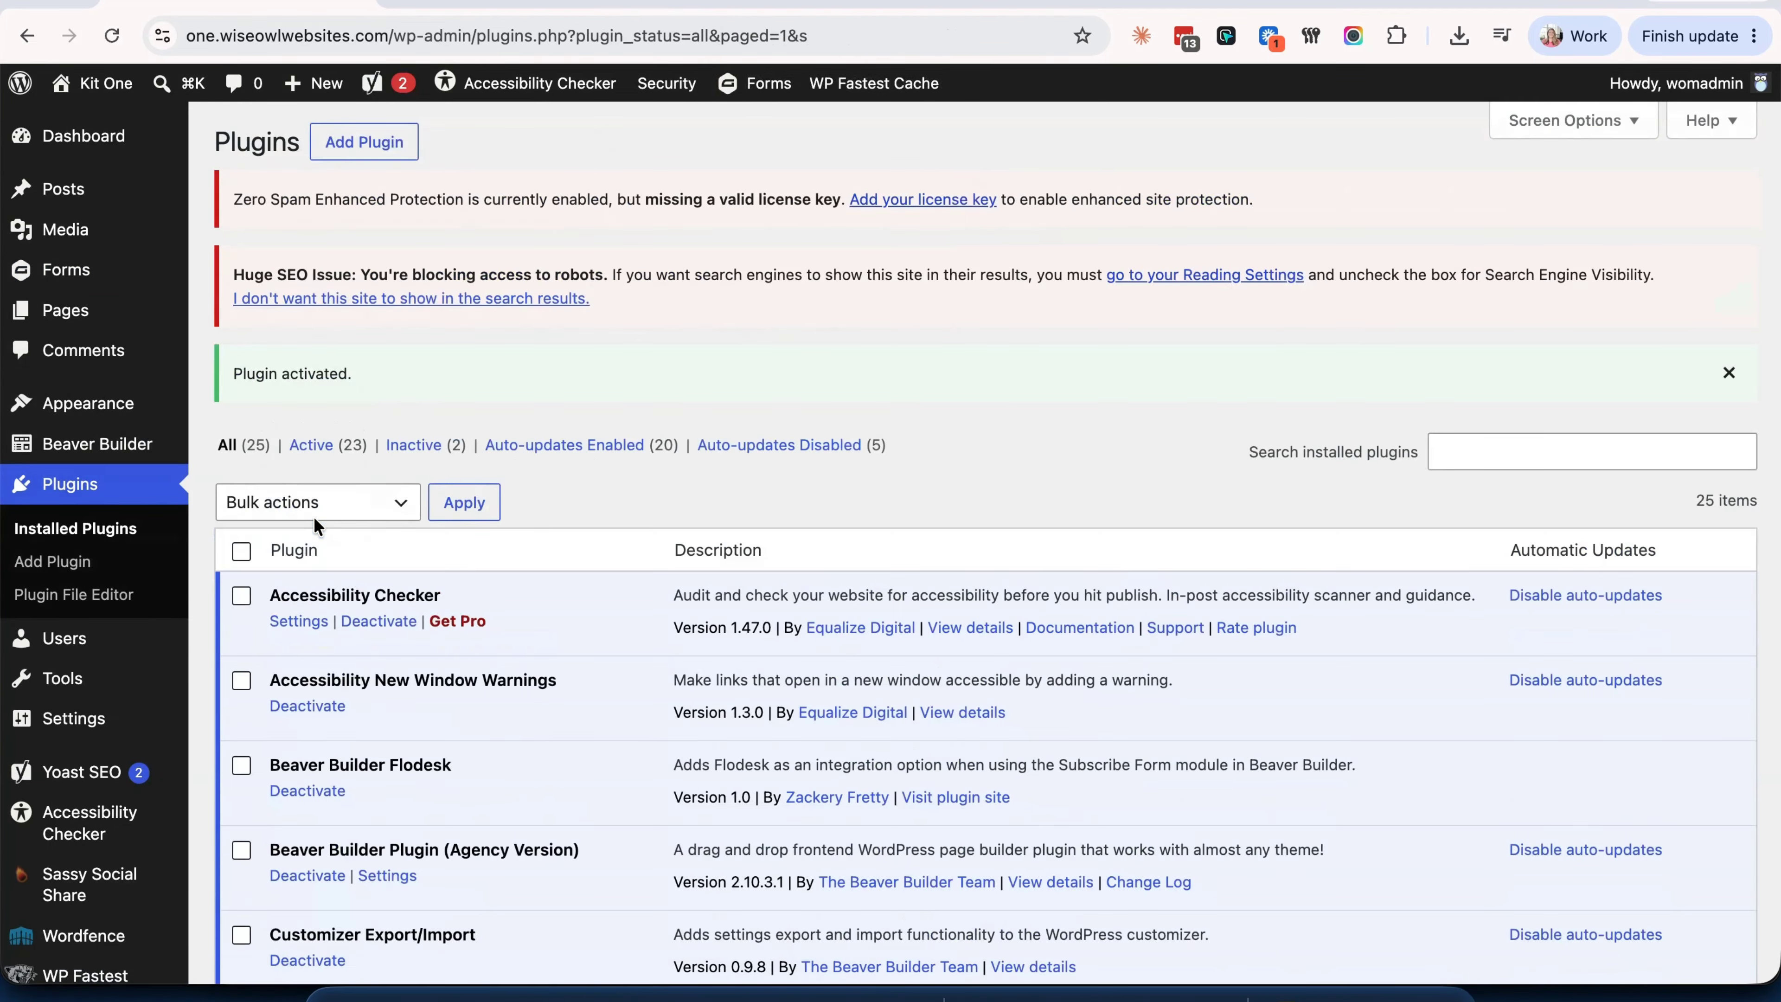
pyautogui.scroll(-5, 461, 631)
pyautogui.scroll(-5, 461, 628)
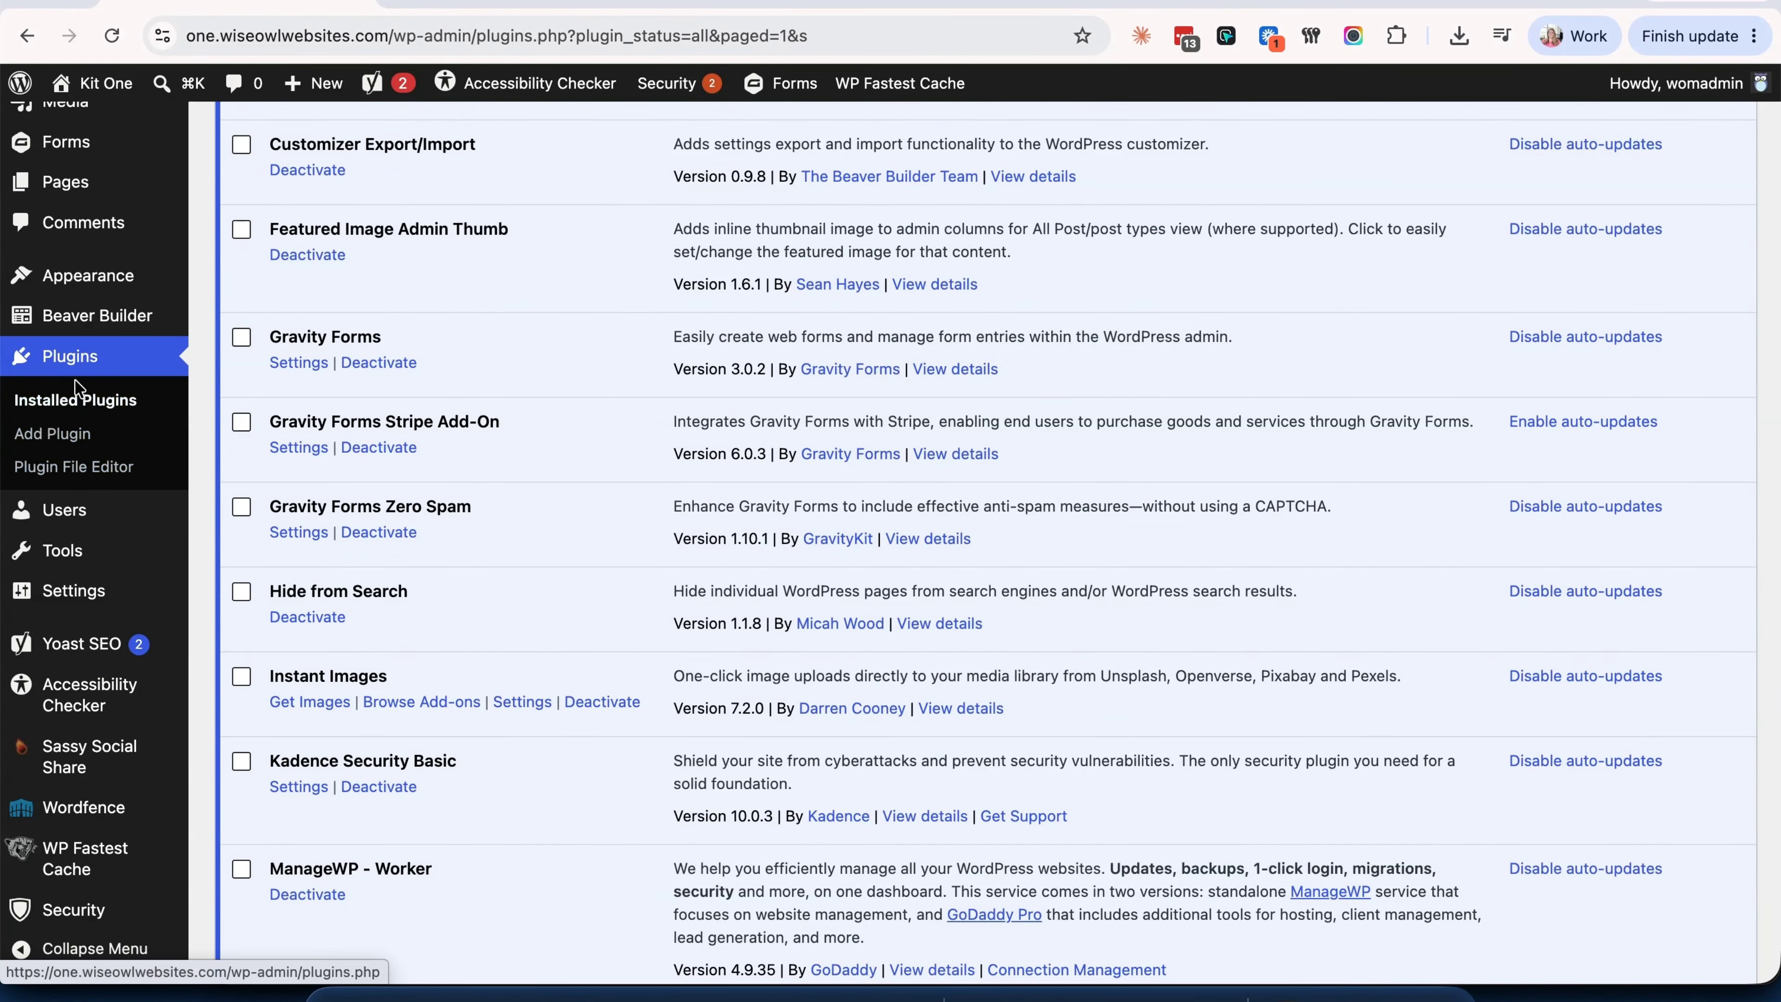
# - Open Forms > Forms to view the forms list, which is empty with one item in Trash
pyautogui.click(75, 394)
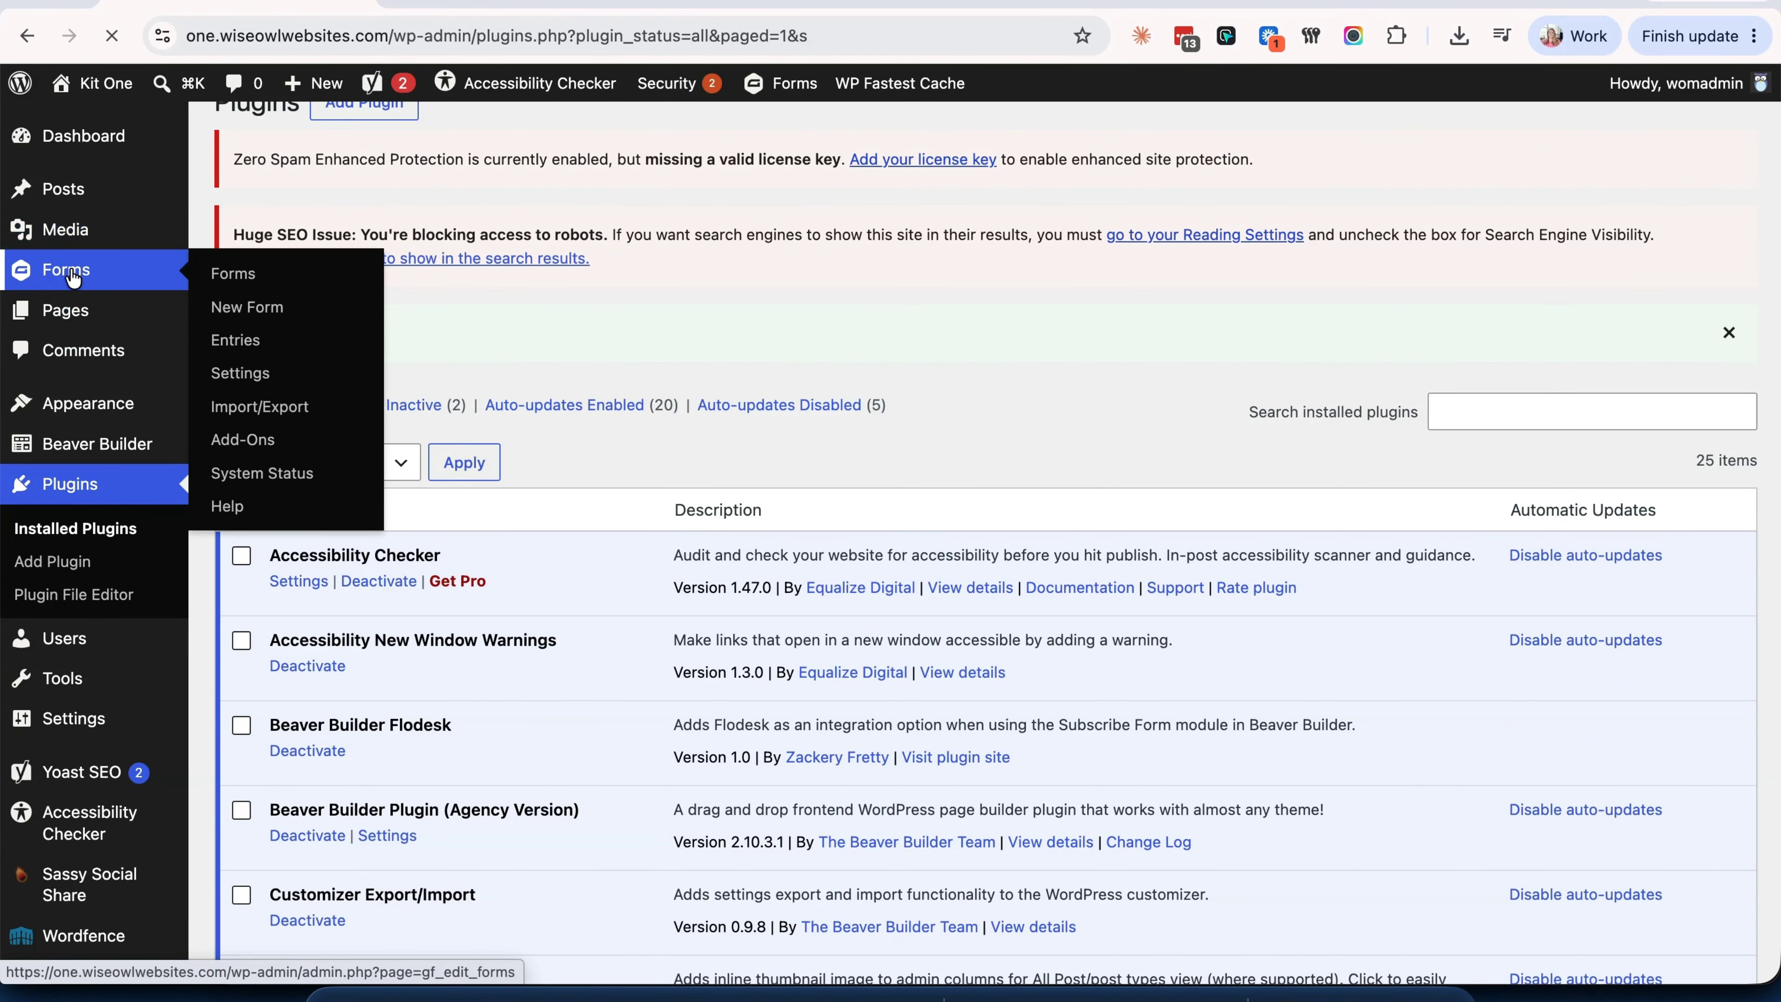
pyautogui.click(234, 270)
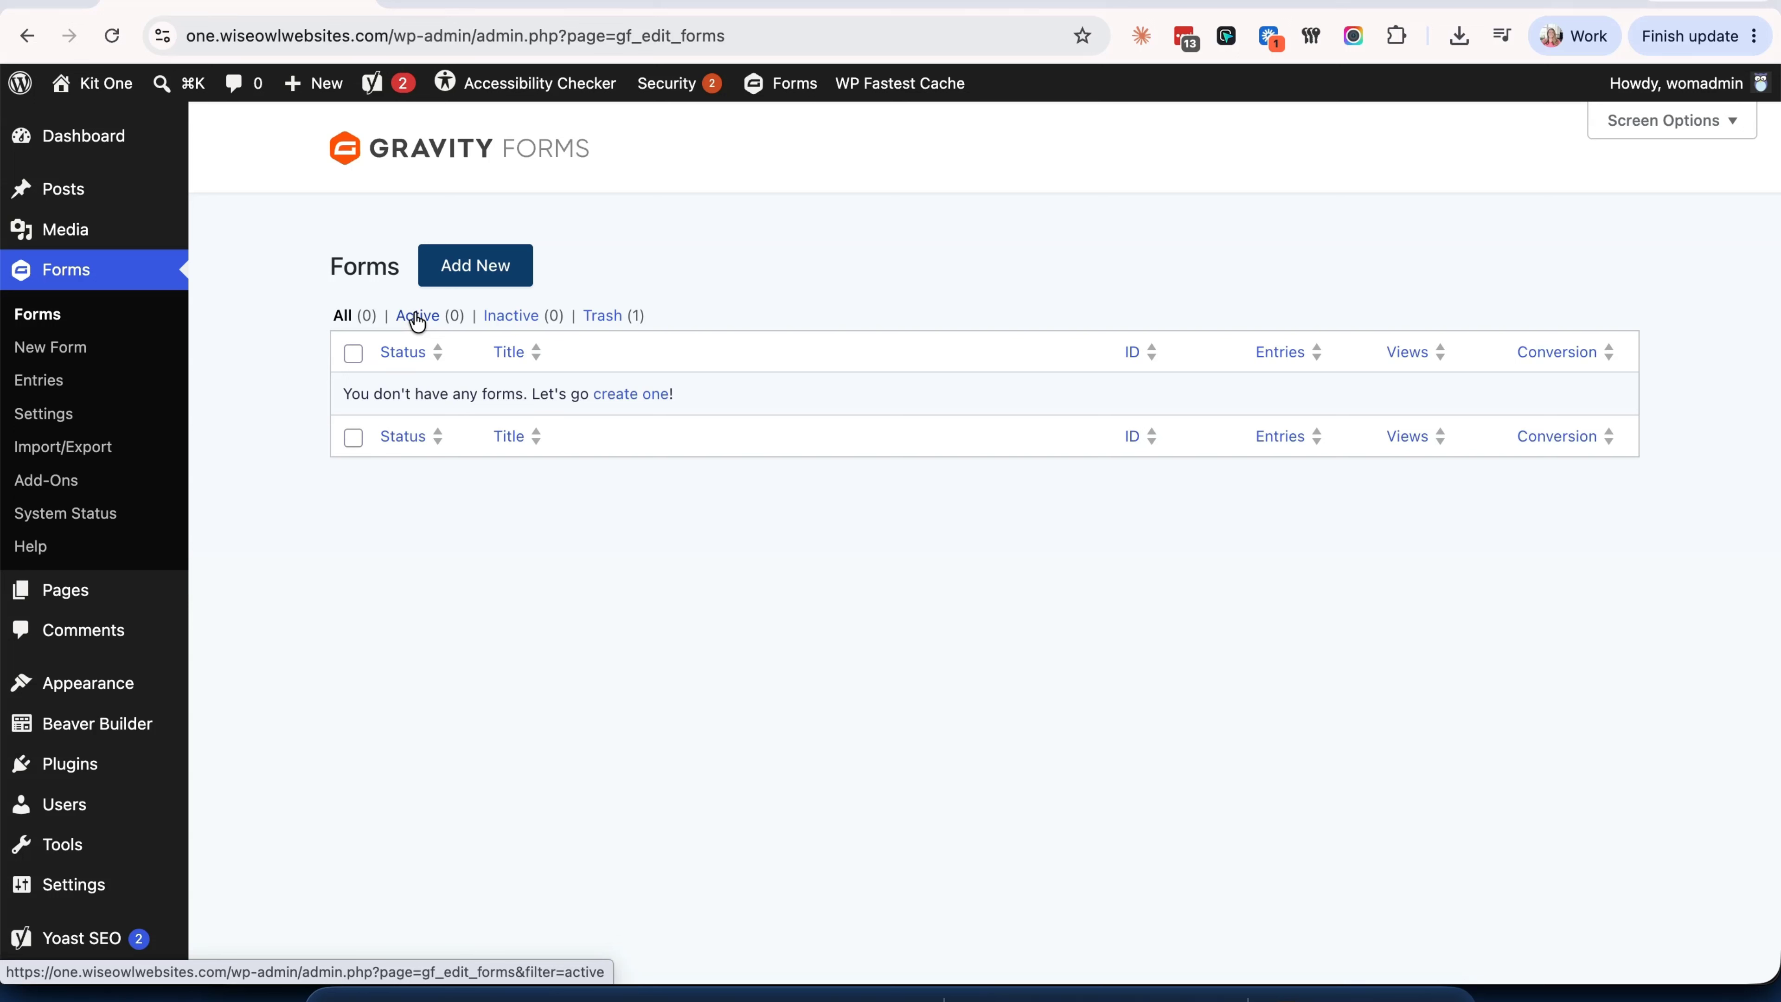
# - Create a new form titled 'Checkout' from the Stripe Checkout Form template
pyautogui.click(495, 279)
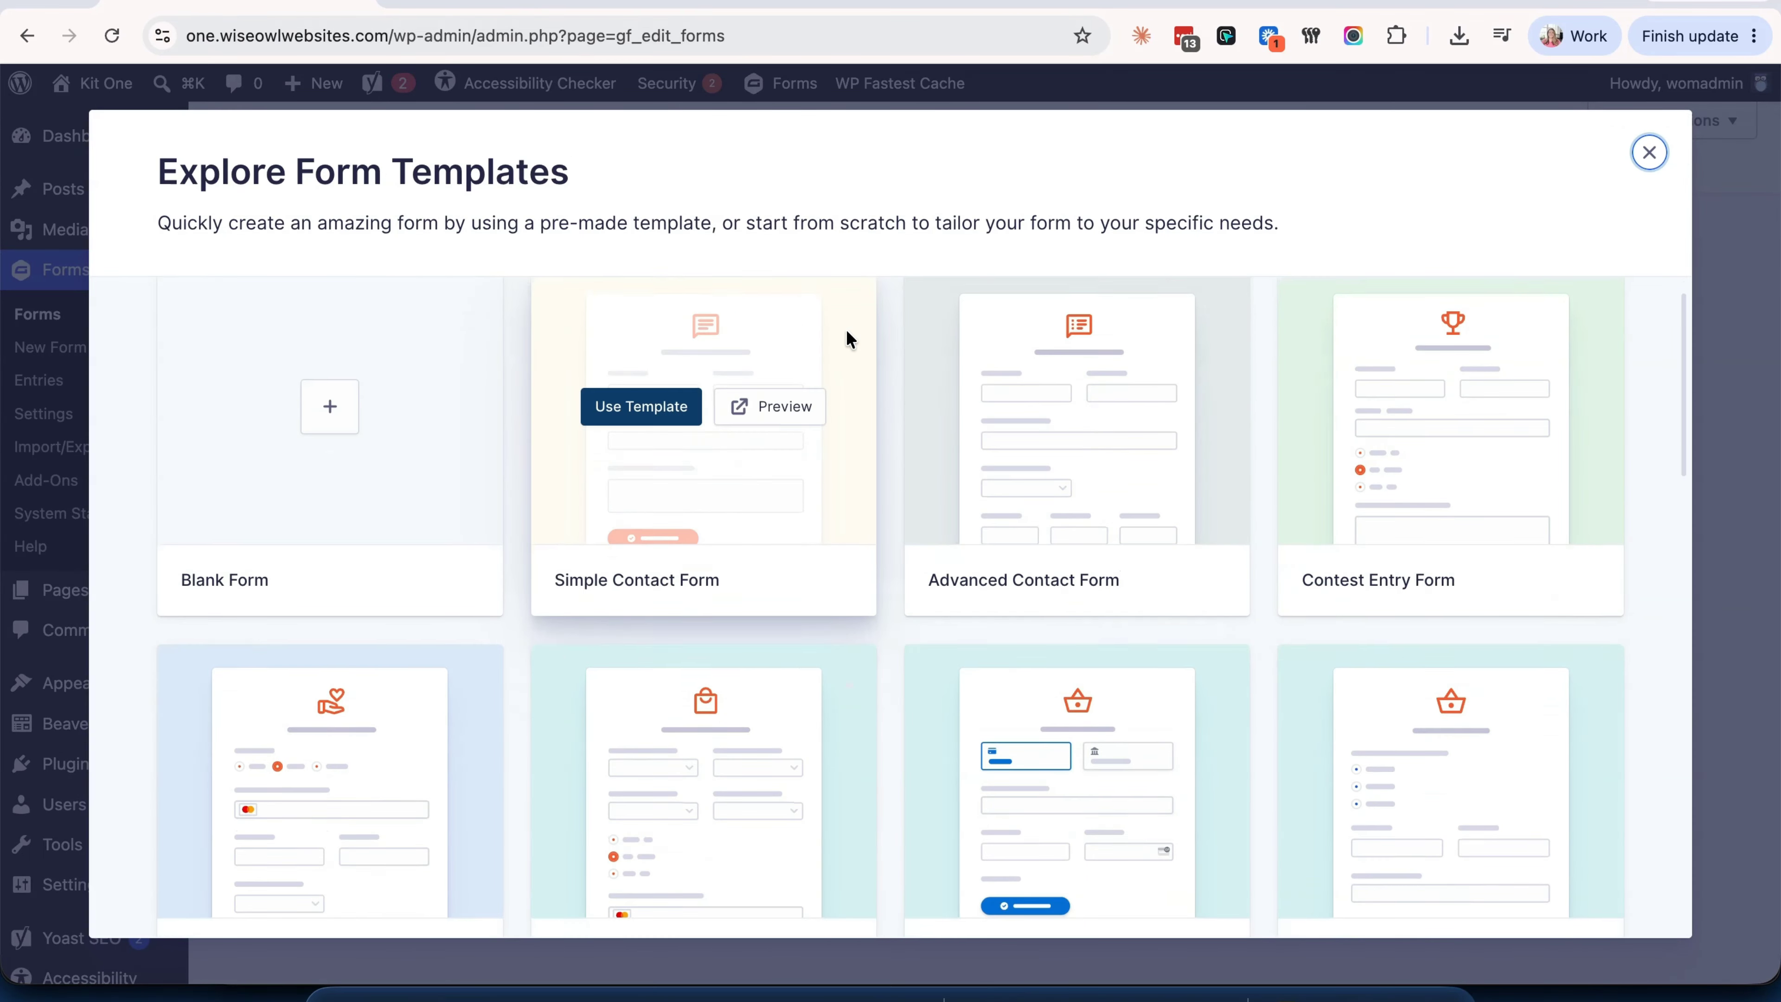
pyautogui.scroll(-5, 846, 329)
pyautogui.moveTo(1031, 449)
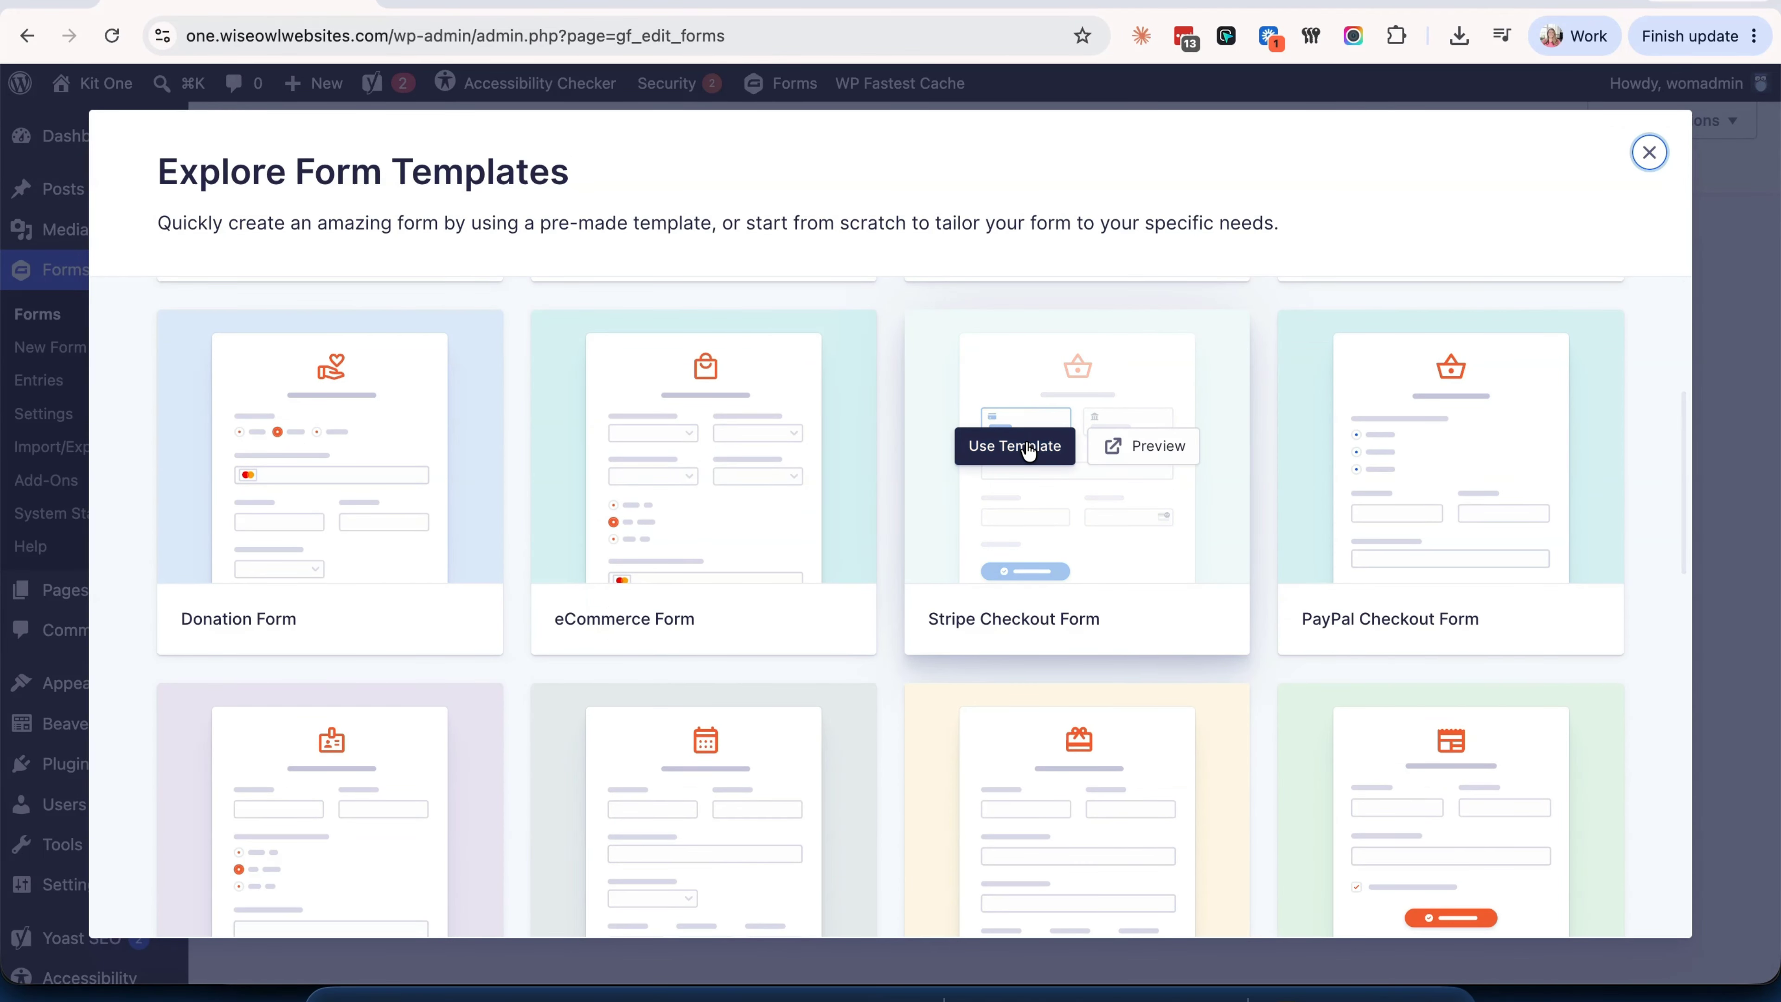
pyautogui.click(1026, 444)
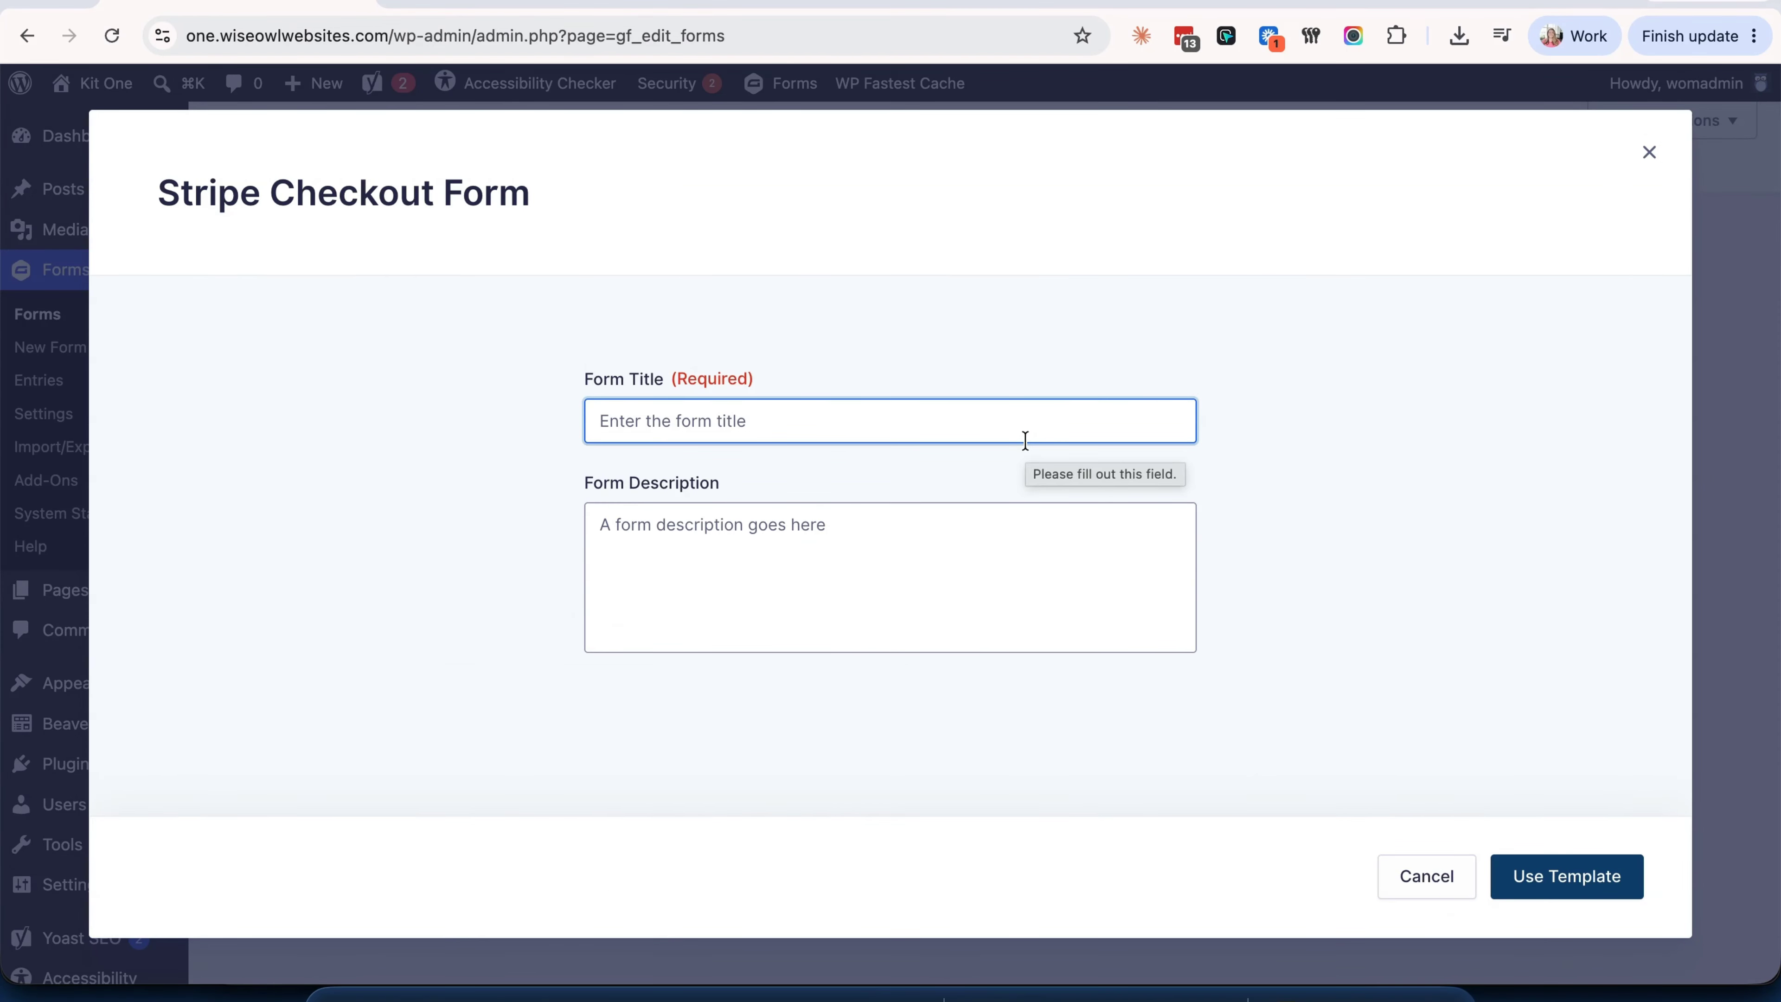
pyautogui.write('Checkout')
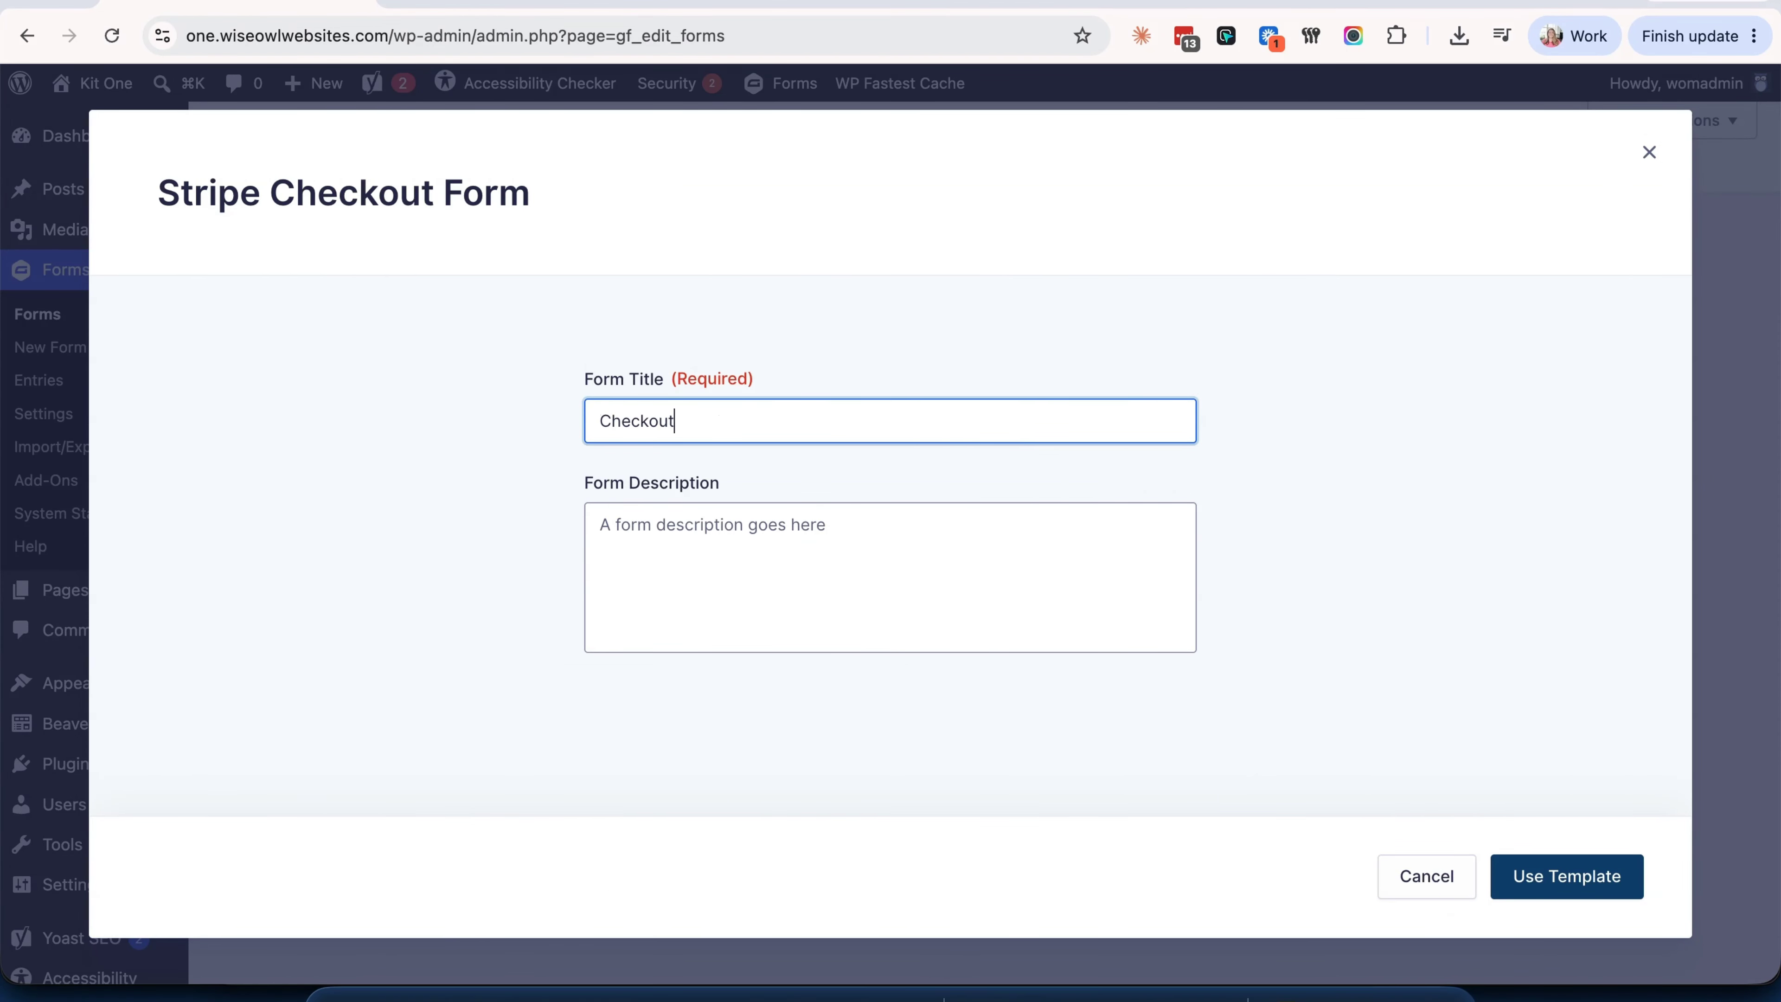
pyautogui.click(1588, 632)
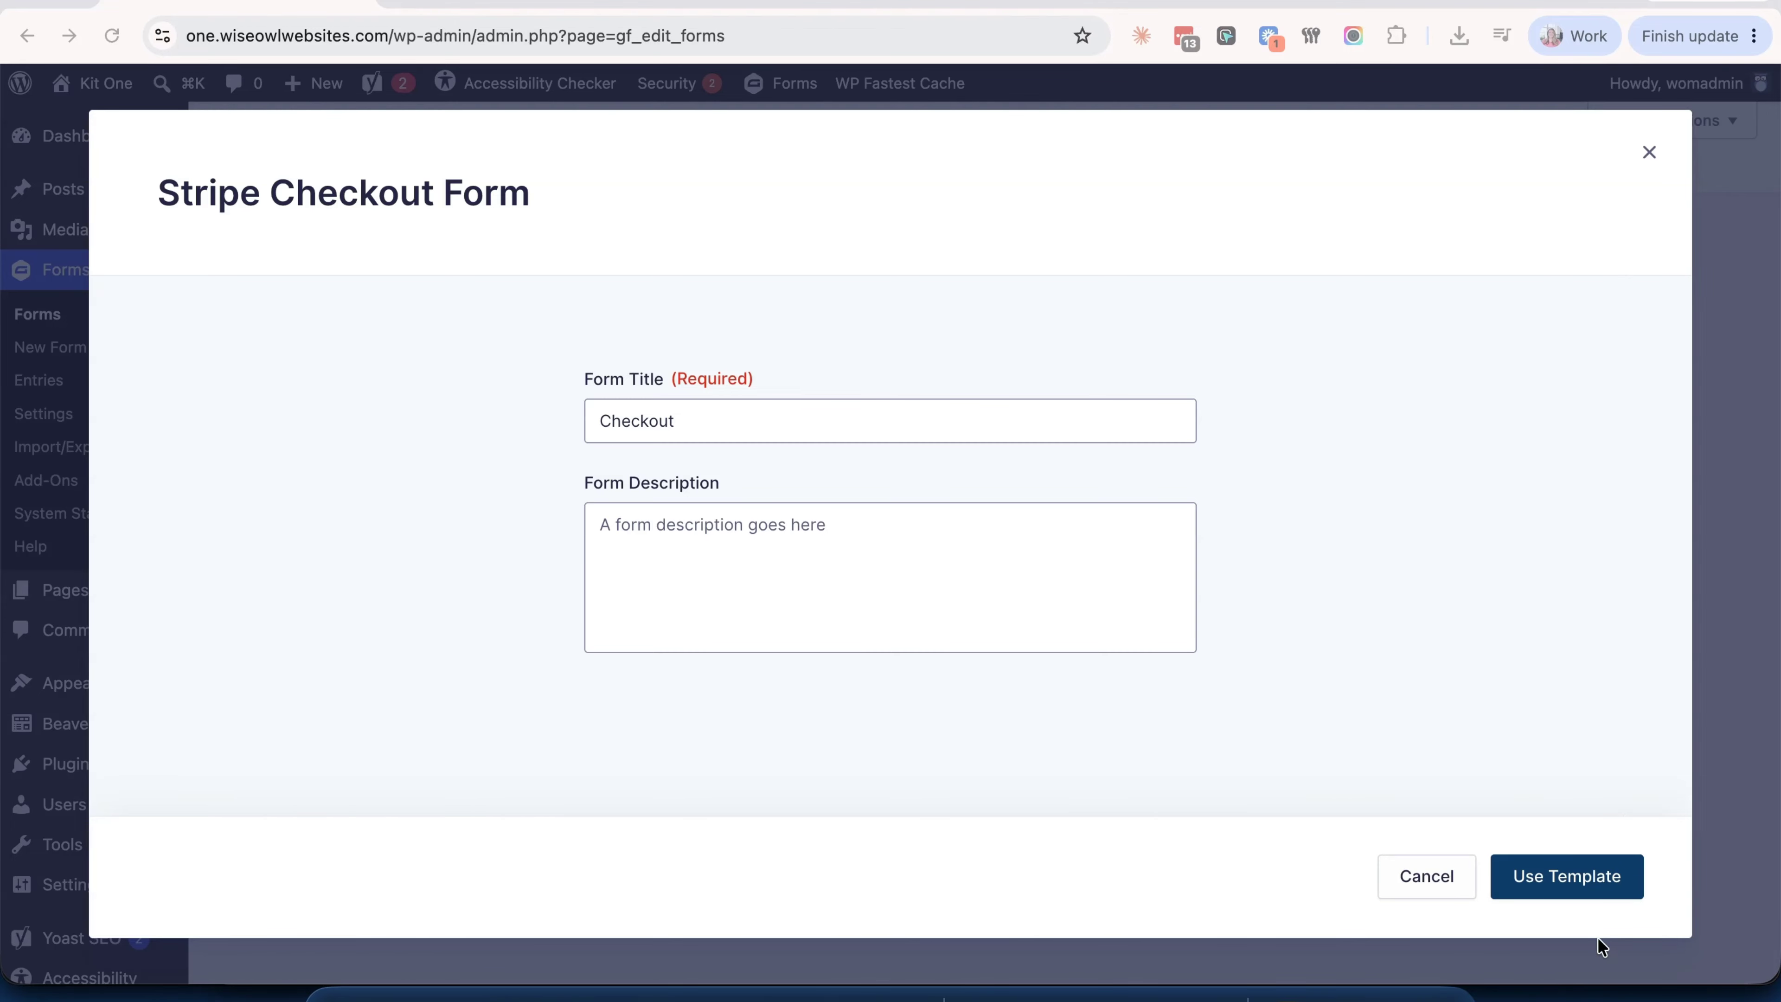
pyautogui.click(1578, 858)
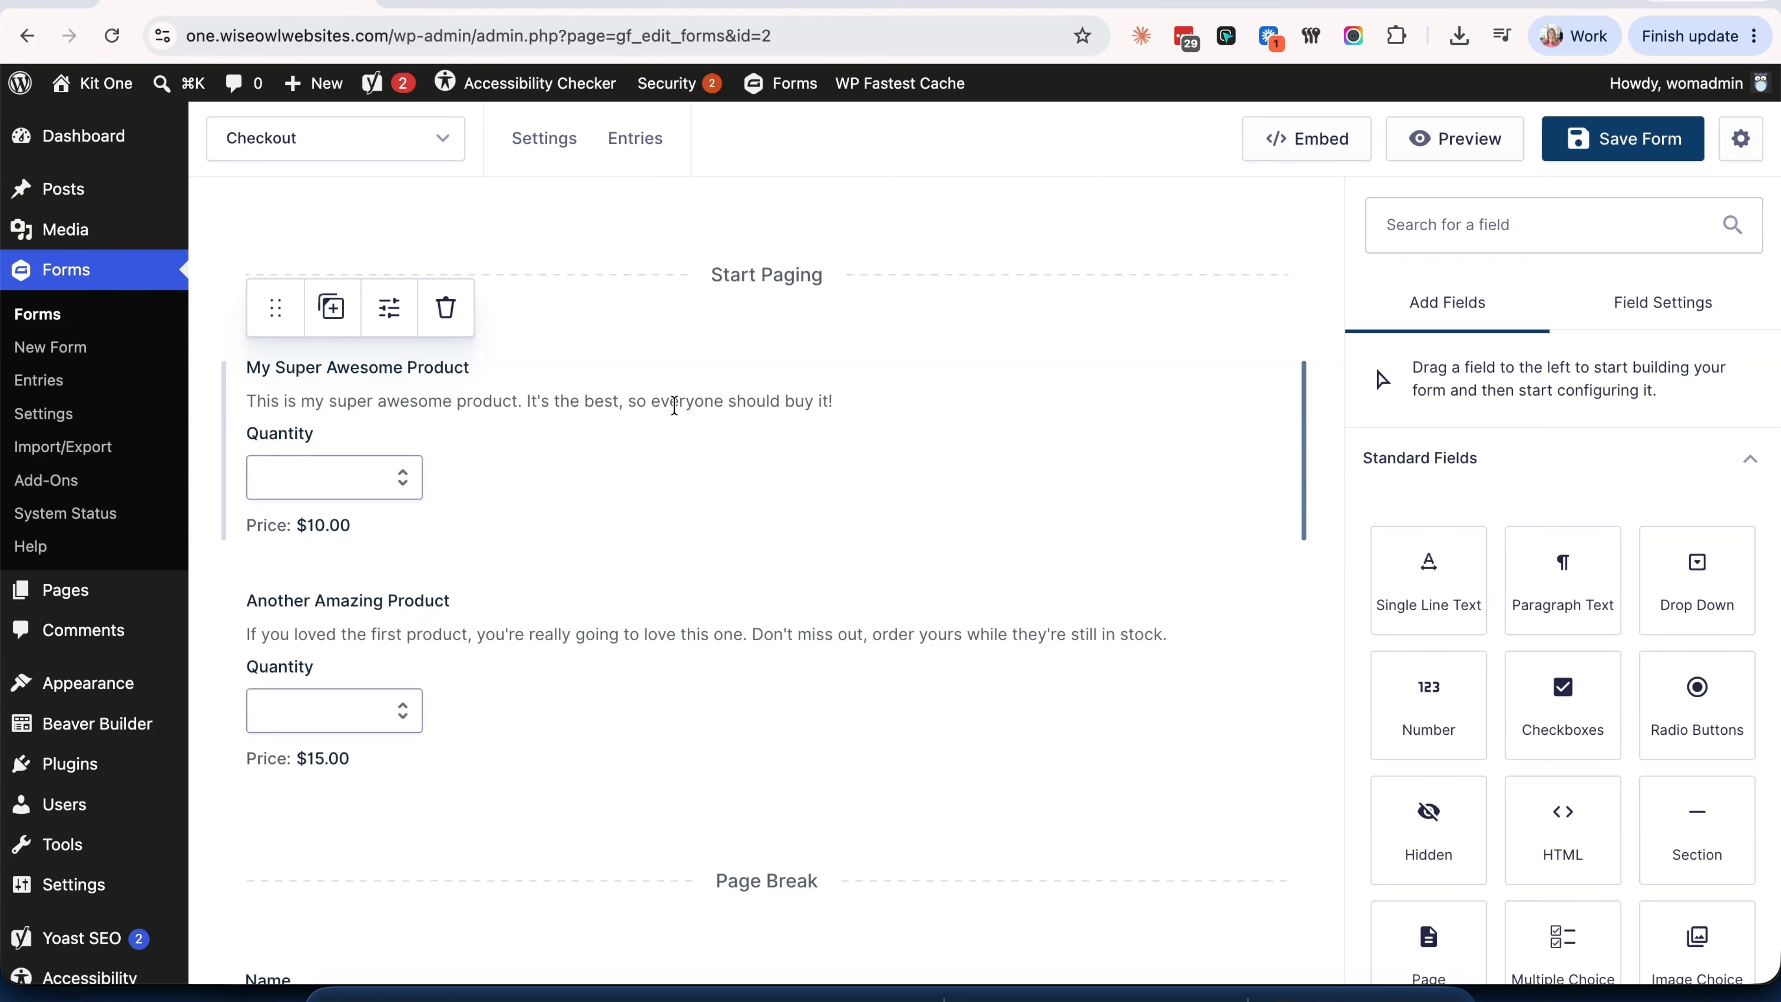
pyautogui.scroll(-4, 674, 405)
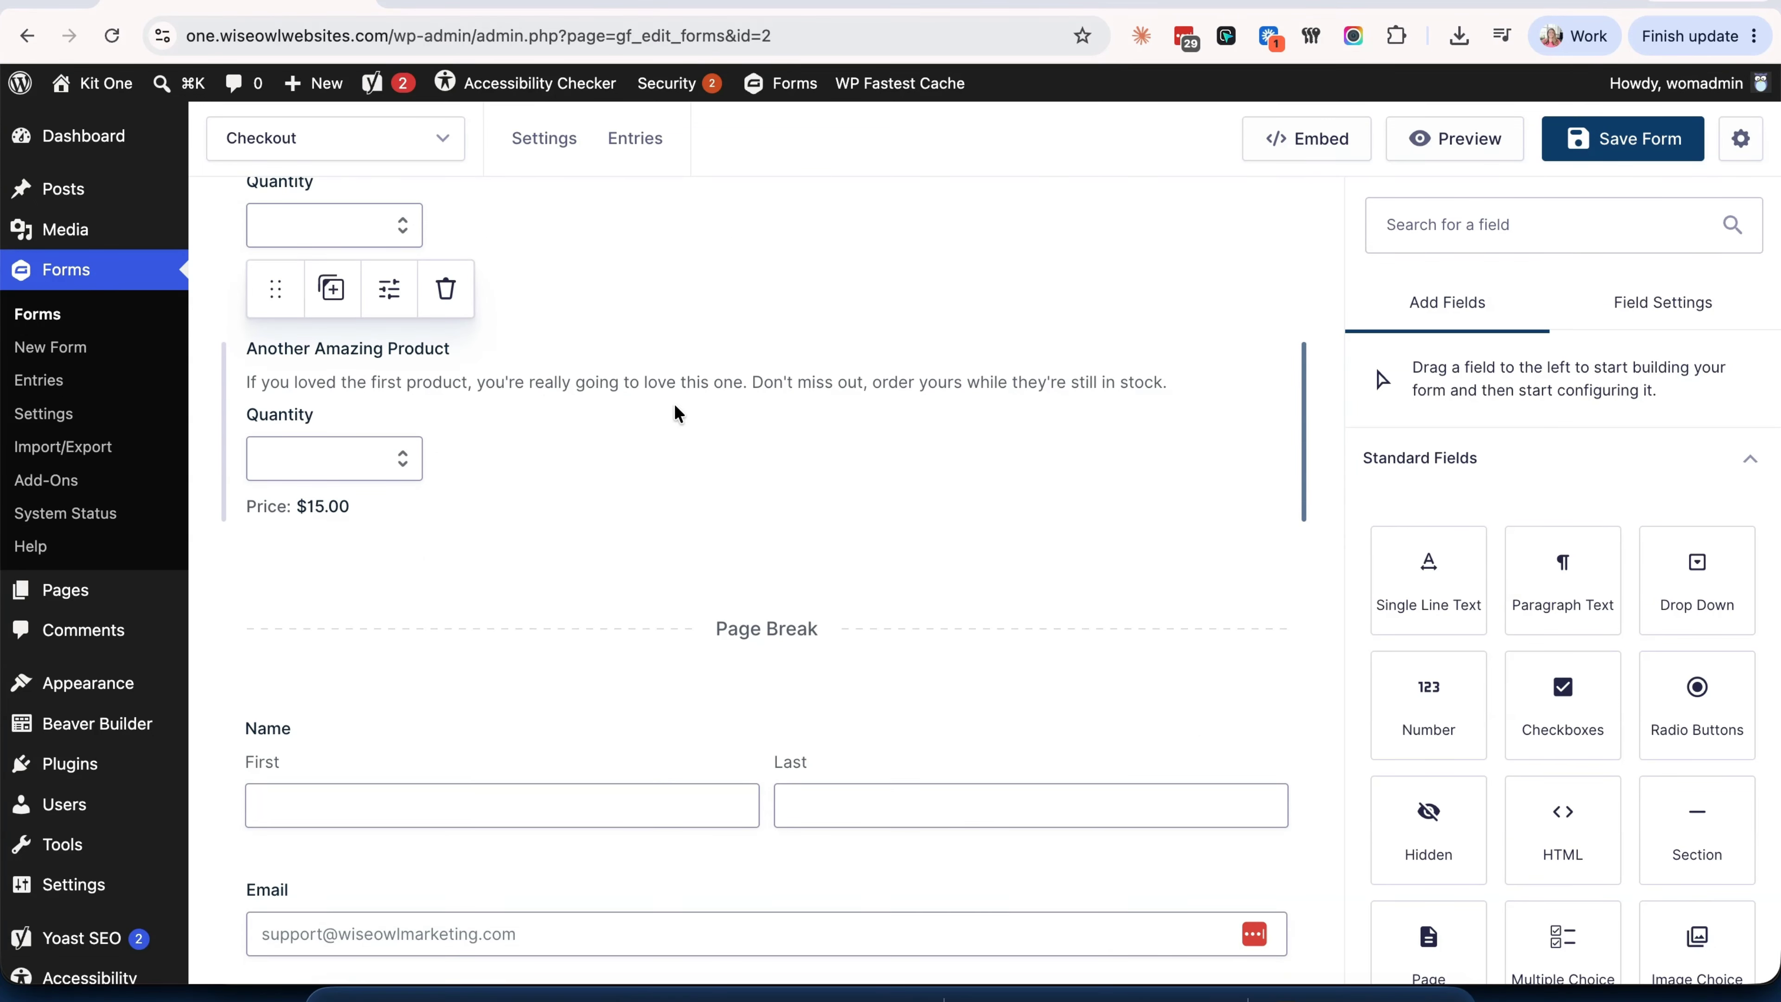
pyautogui.click(674, 412)
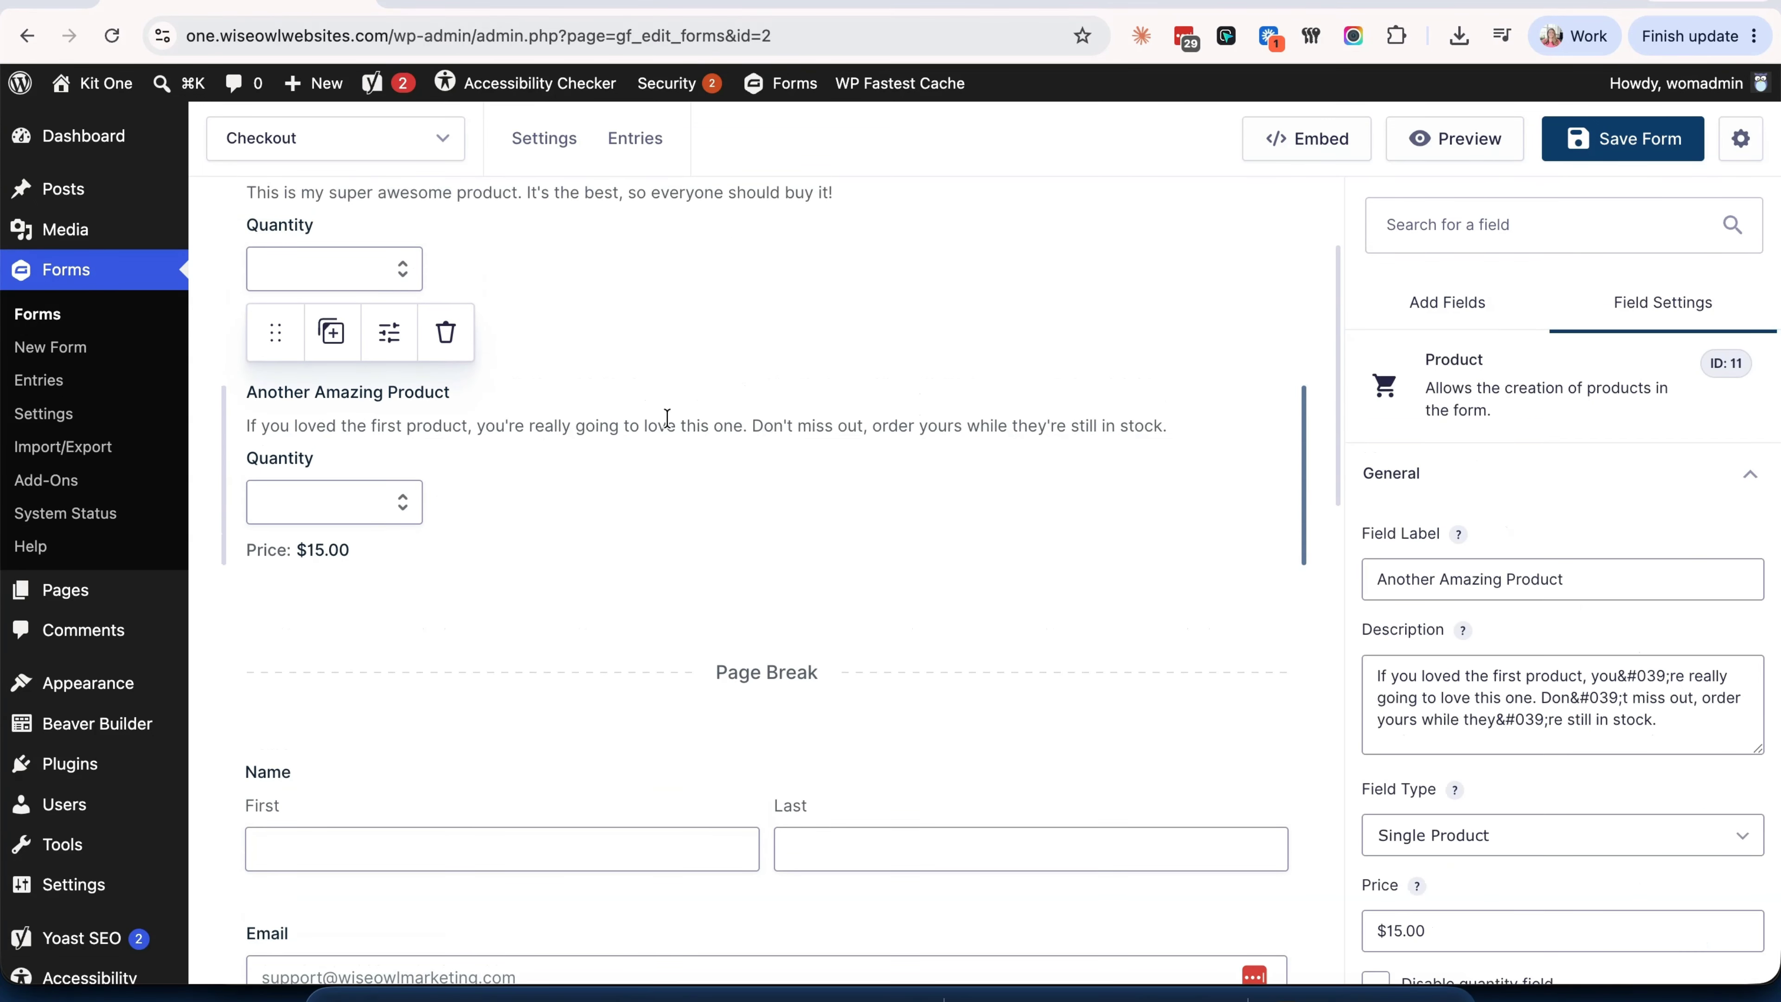
pyautogui.tripleClick(1449, 568)
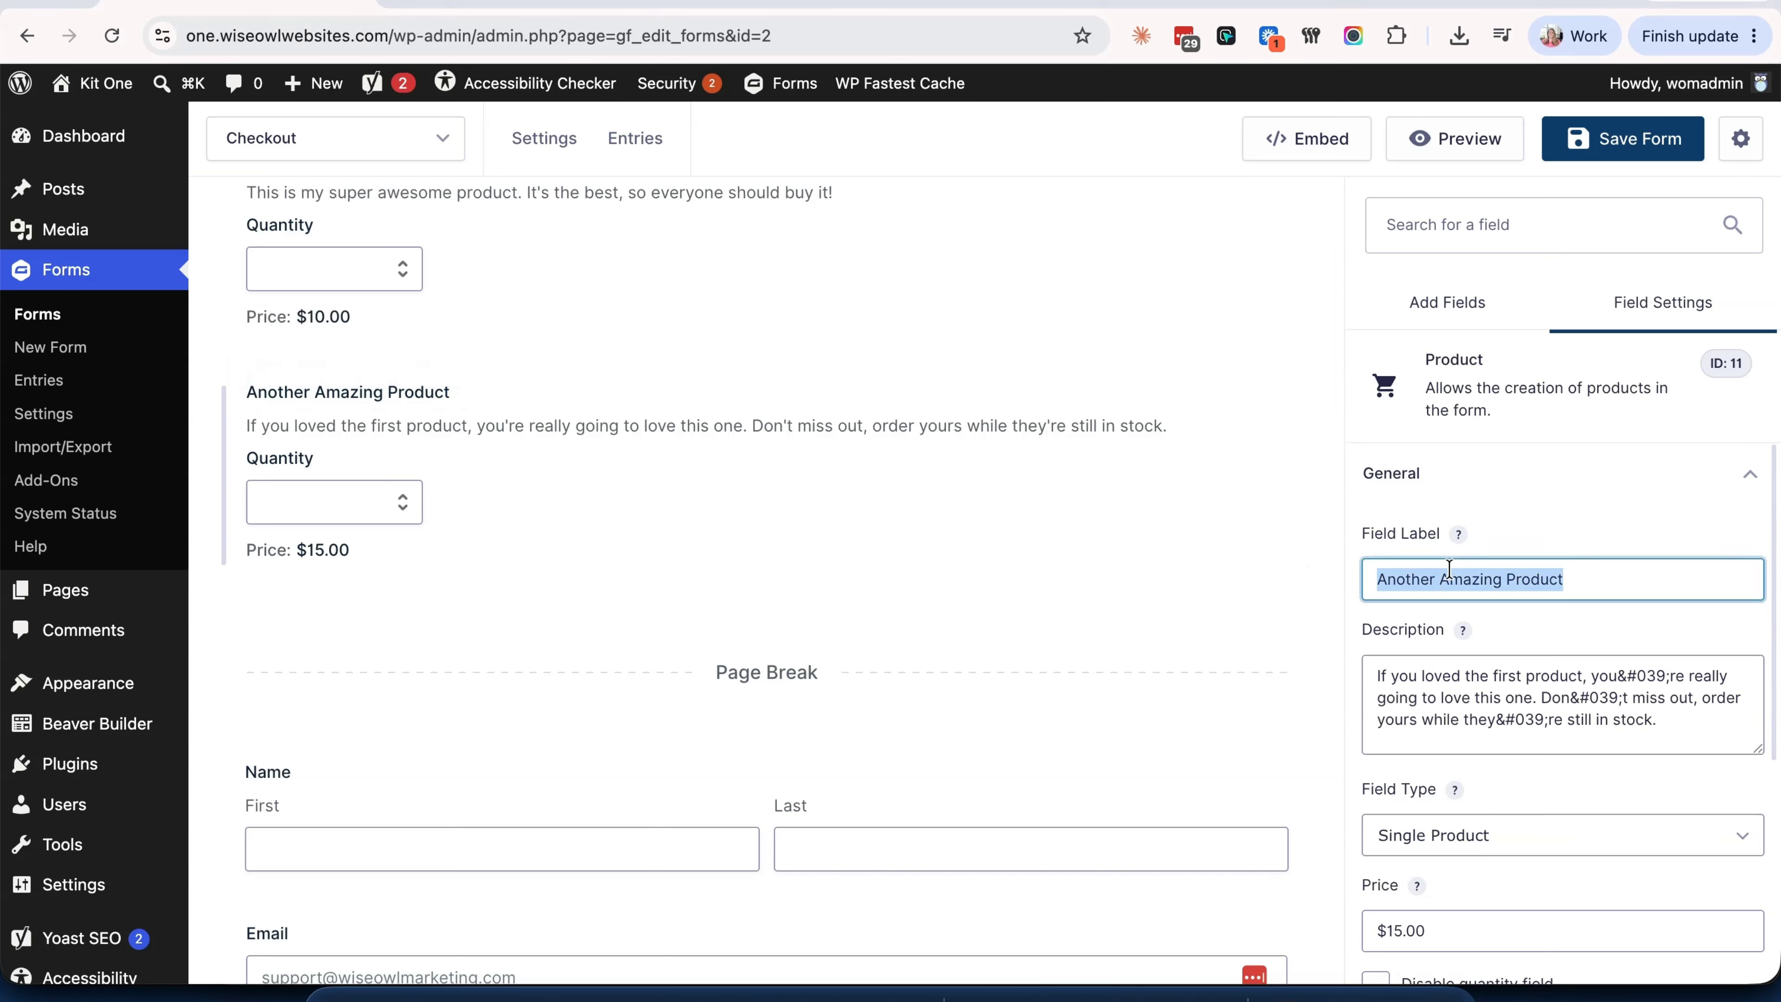
pyautogui.tripleClick(1456, 691)
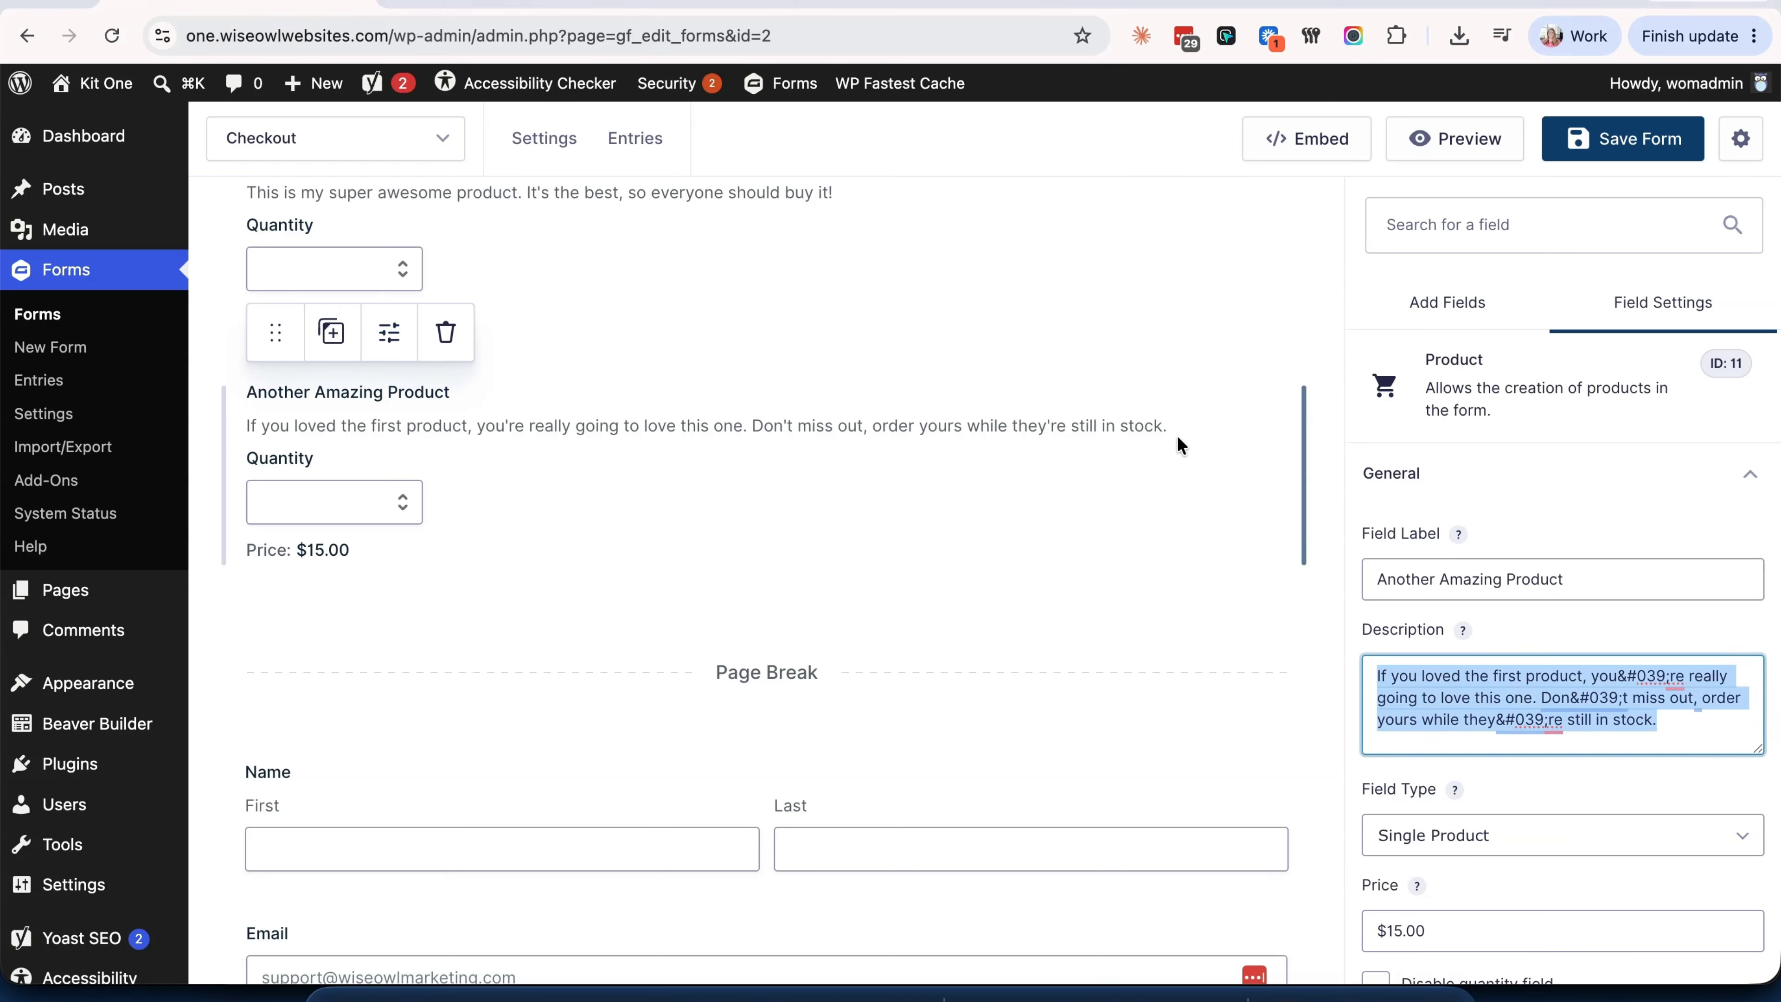
pyautogui.click(1385, 309)
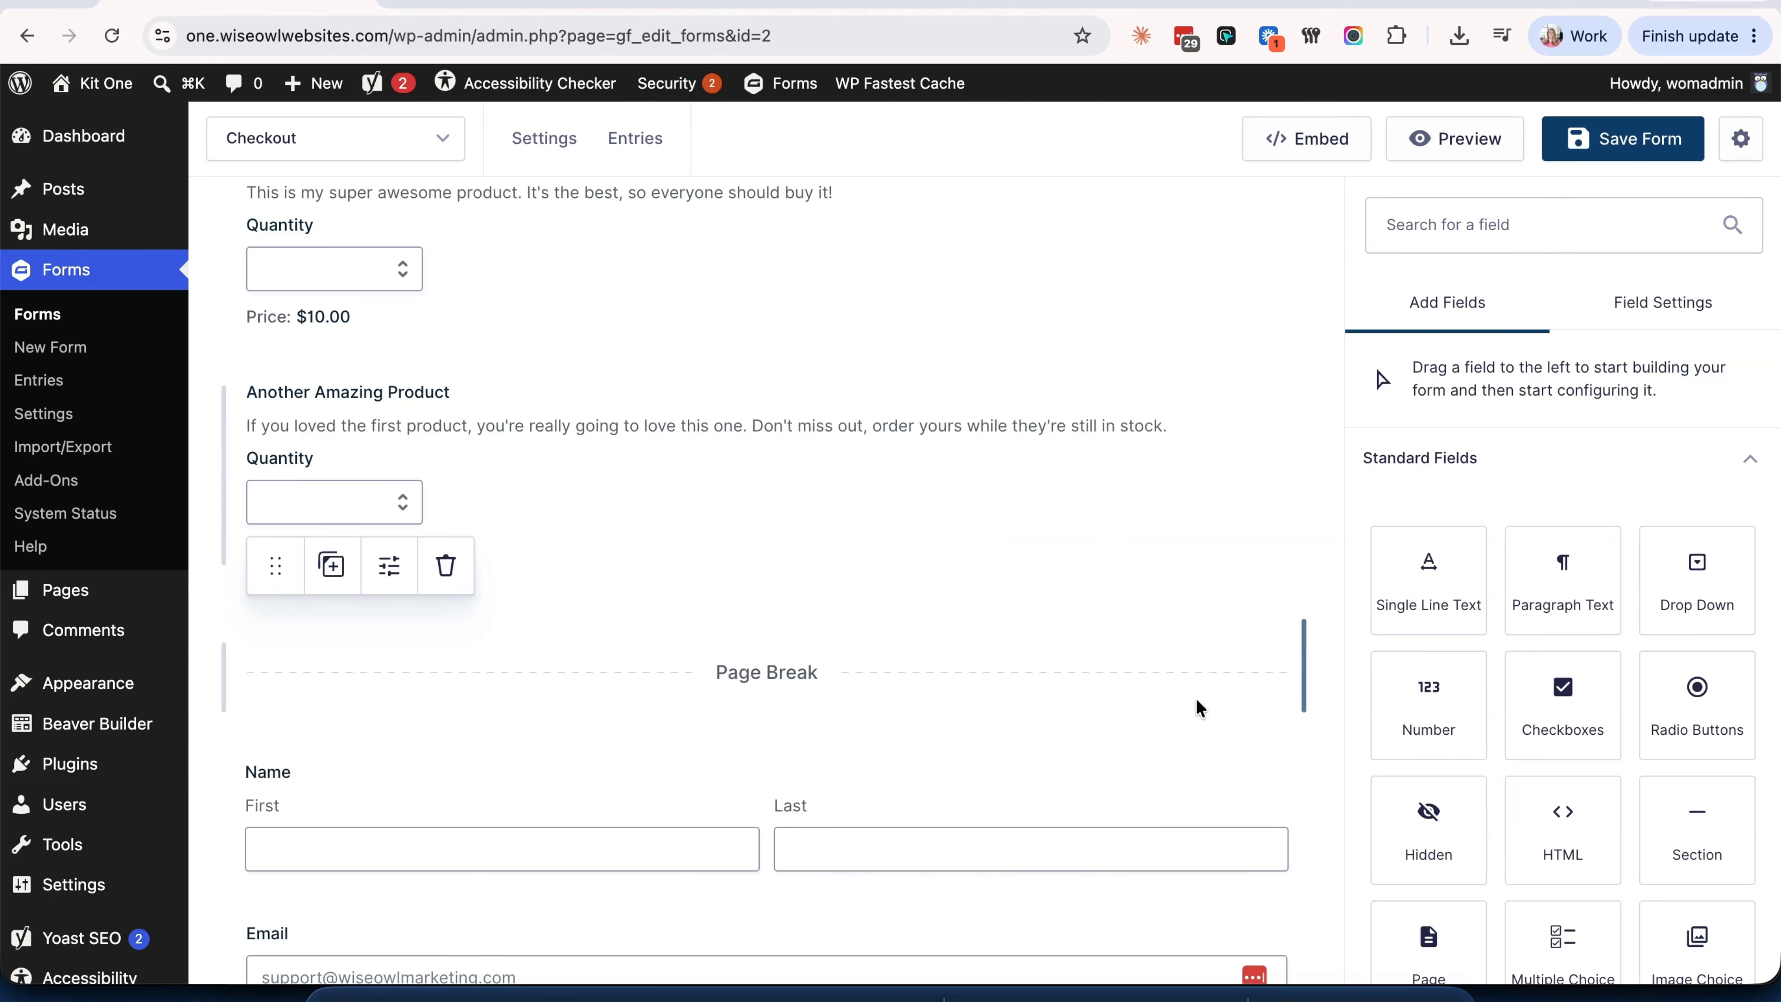
pyautogui.scroll(-5, 1137, 583)
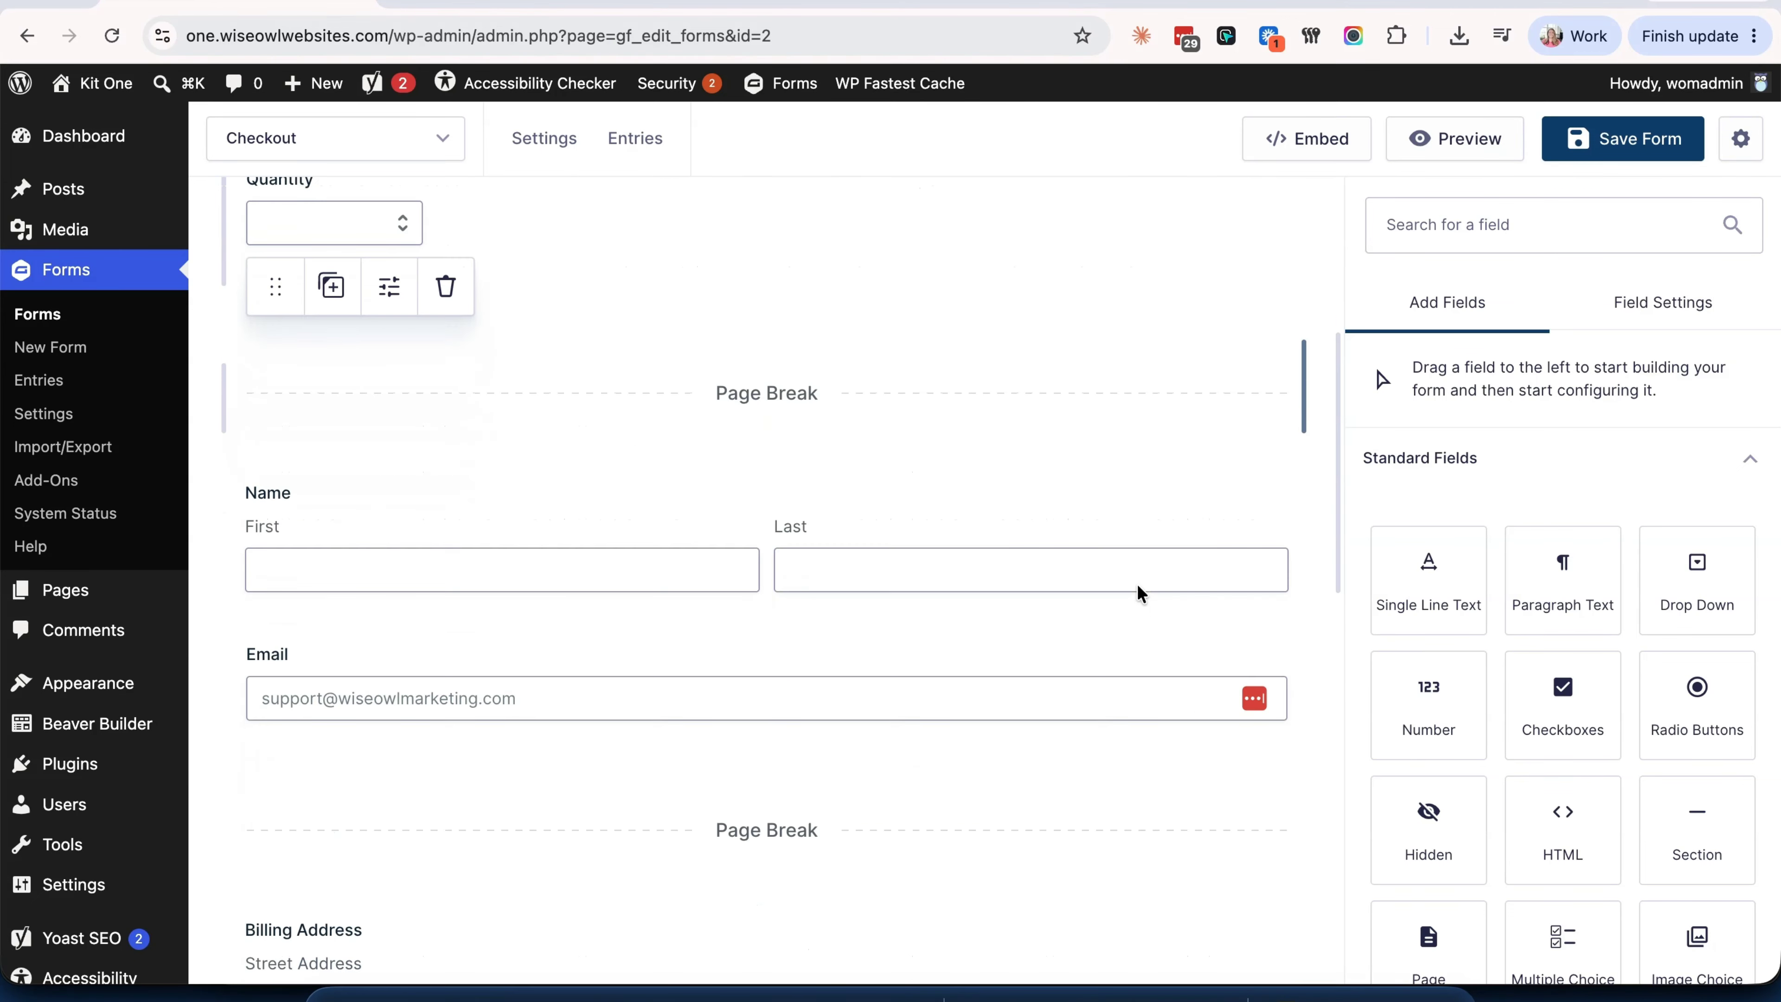
pyautogui.scroll(-12, 1138, 586)
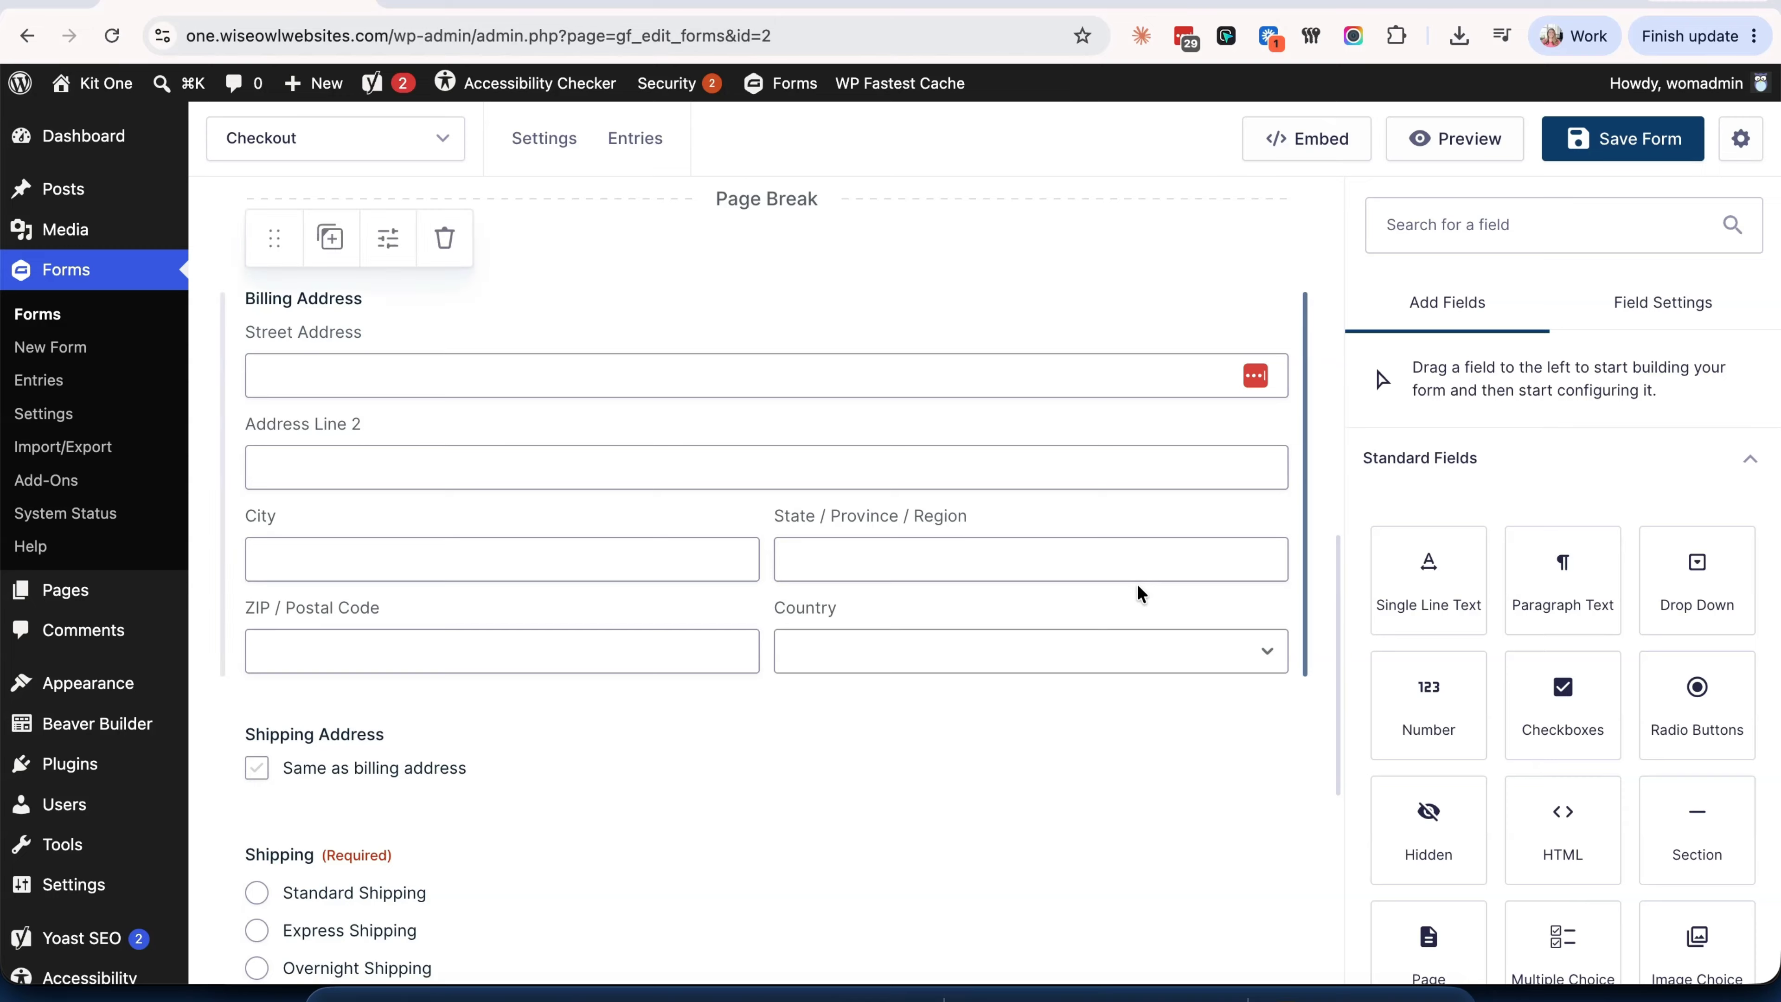
pyautogui.scroll(-3, 1137, 583)
pyautogui.moveTo(1002, 712)
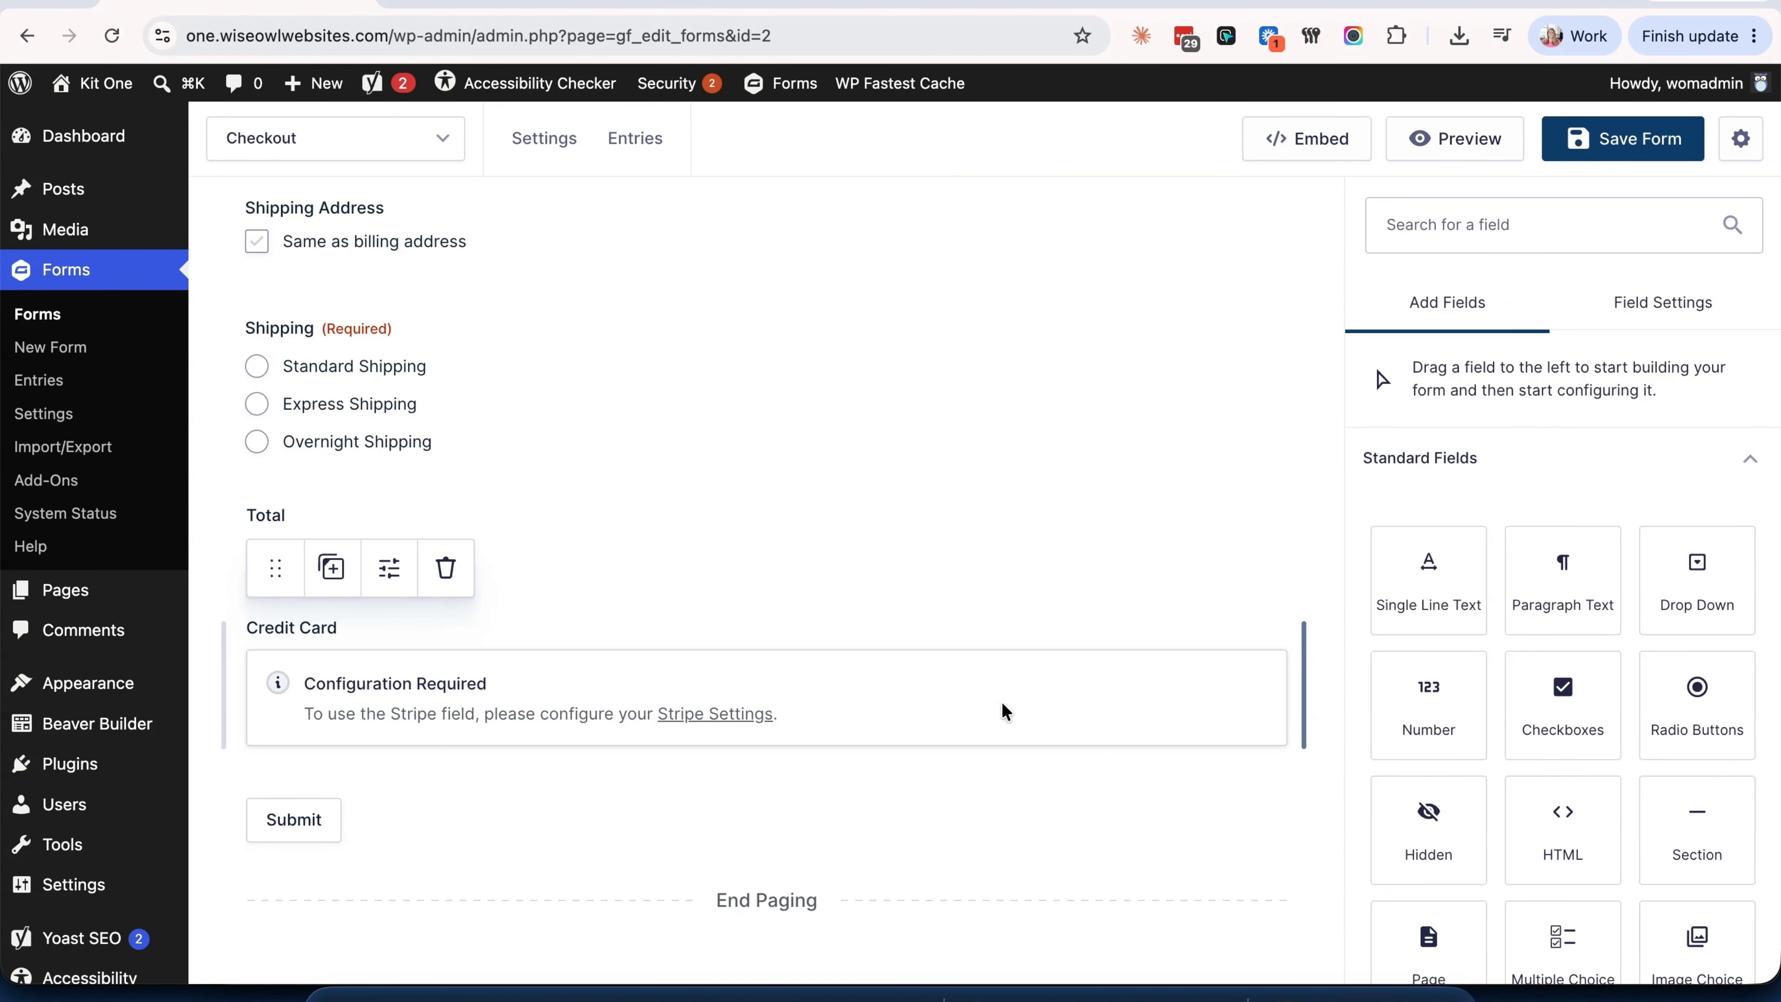
# - Switch the Credit Card field to use Stripe's Payment Element
pyautogui.click(1002, 704)
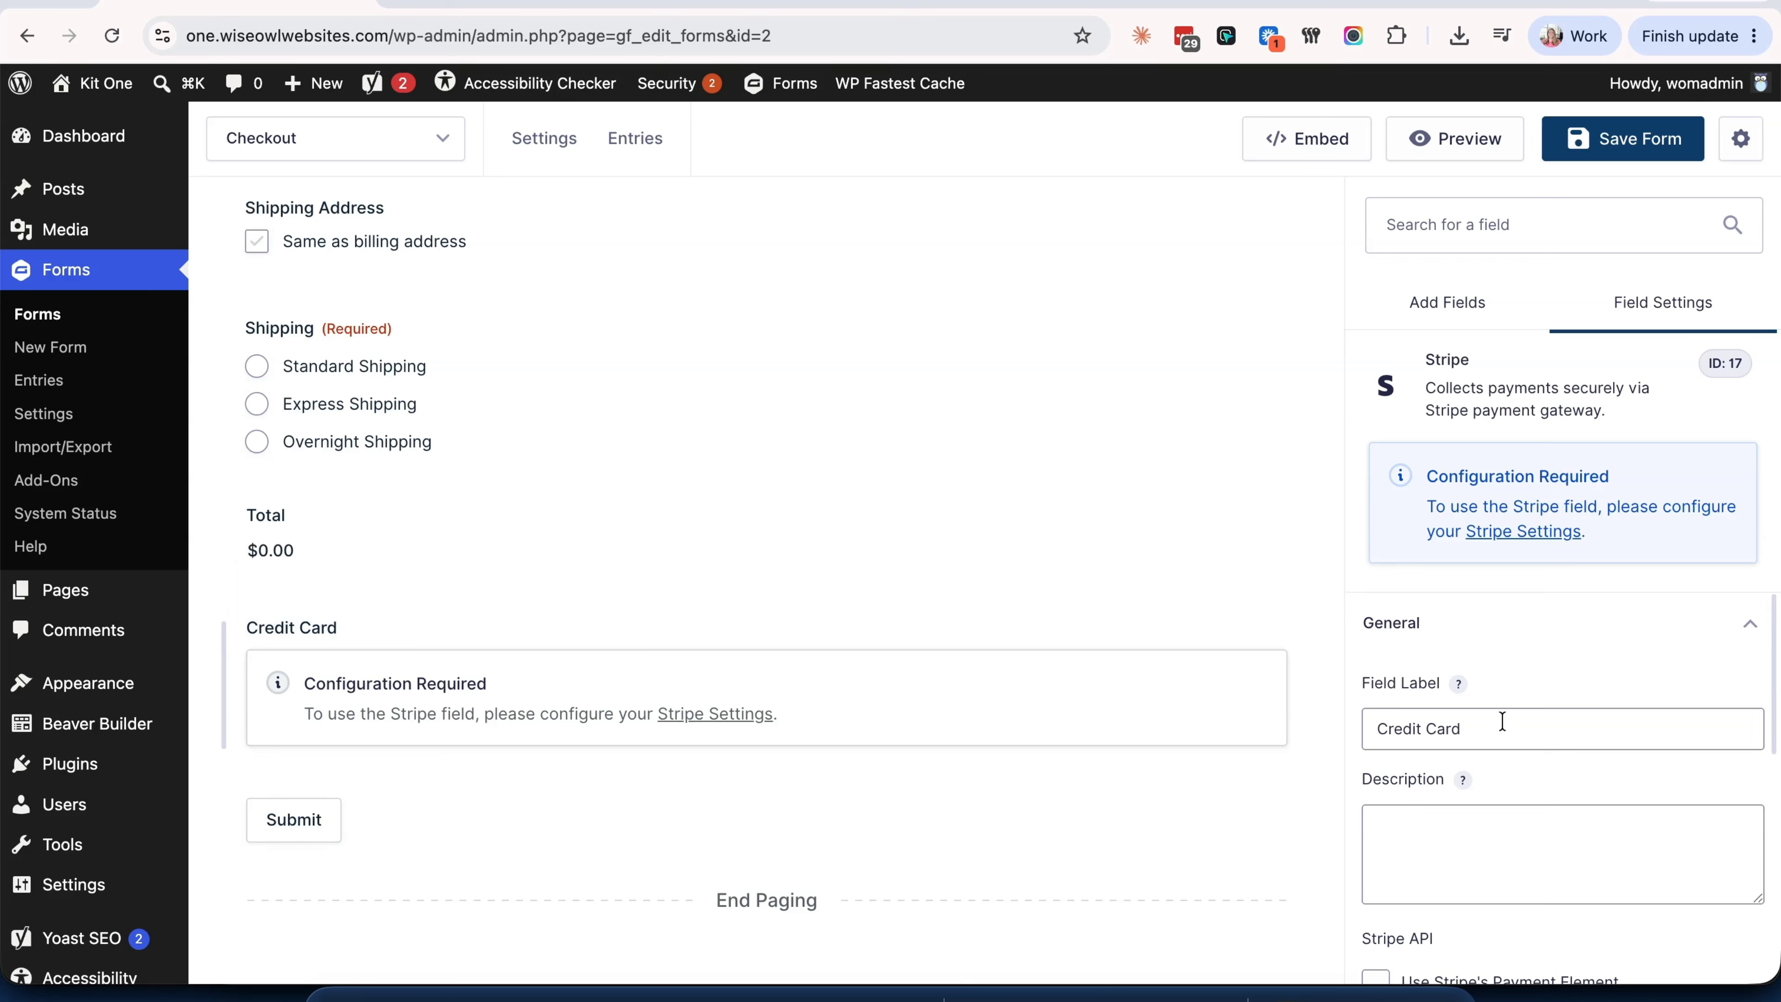
pyautogui.scroll(-3, 1502, 721)
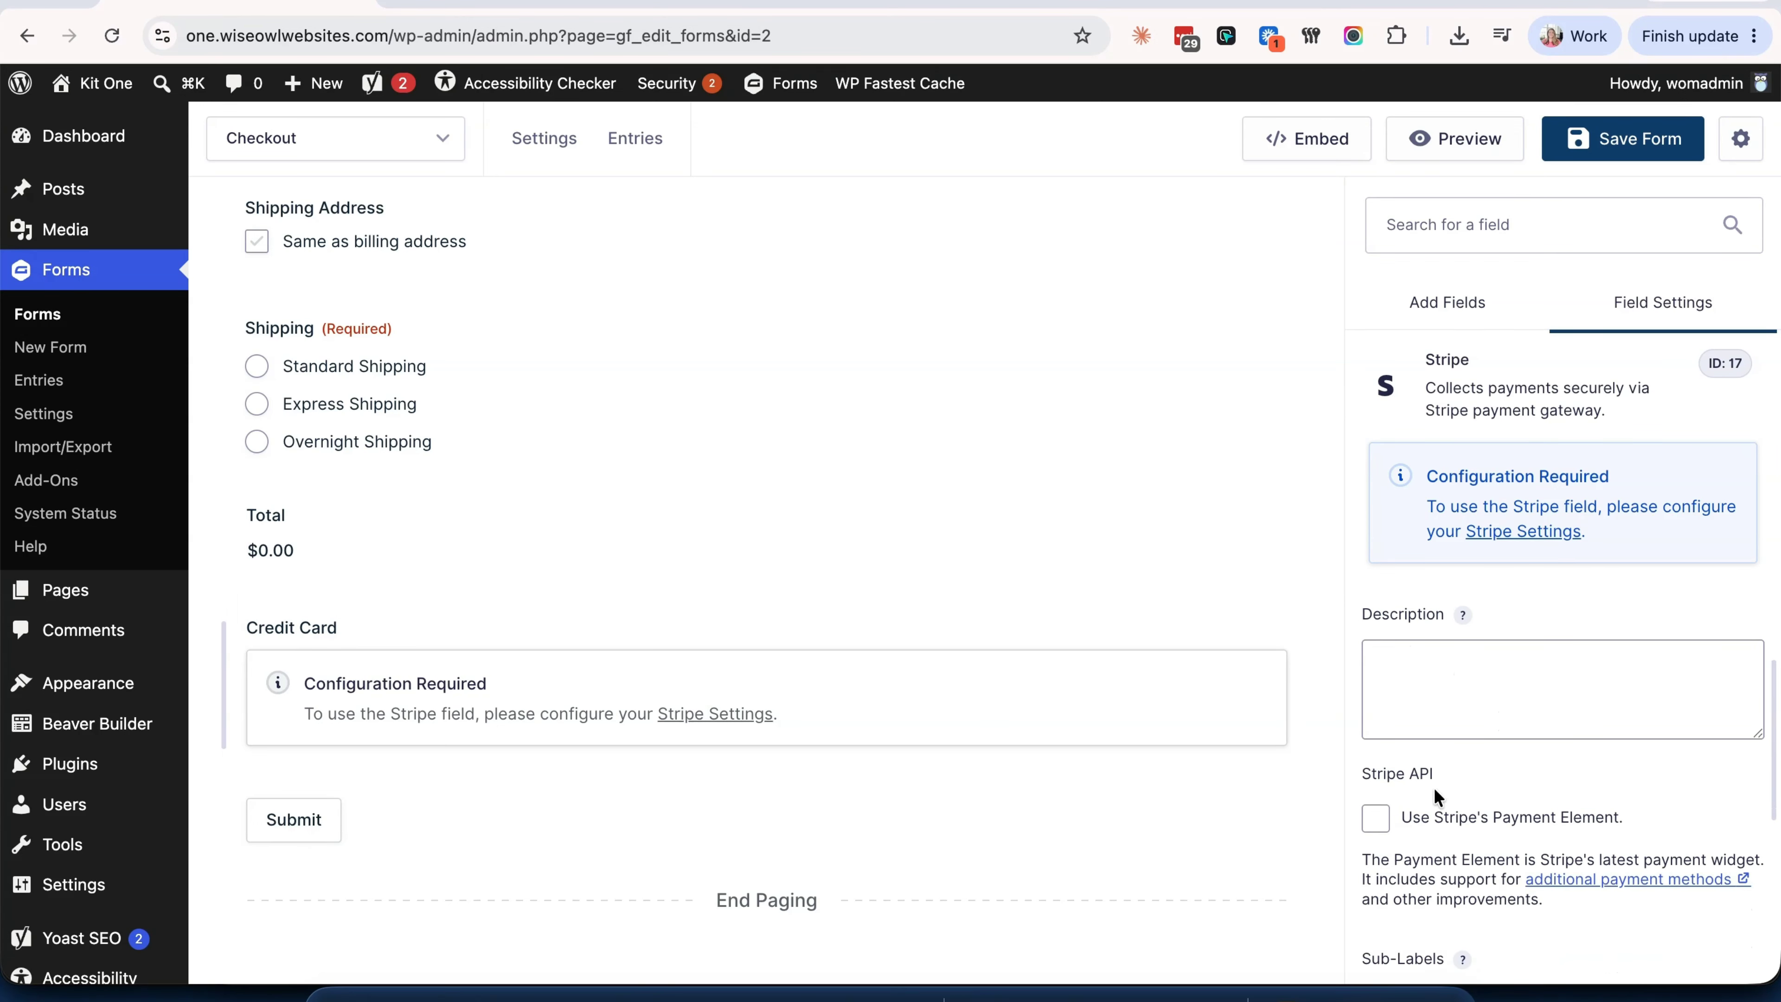
pyautogui.click(1376, 819)
pyautogui.scroll(-5, 1533, 787)
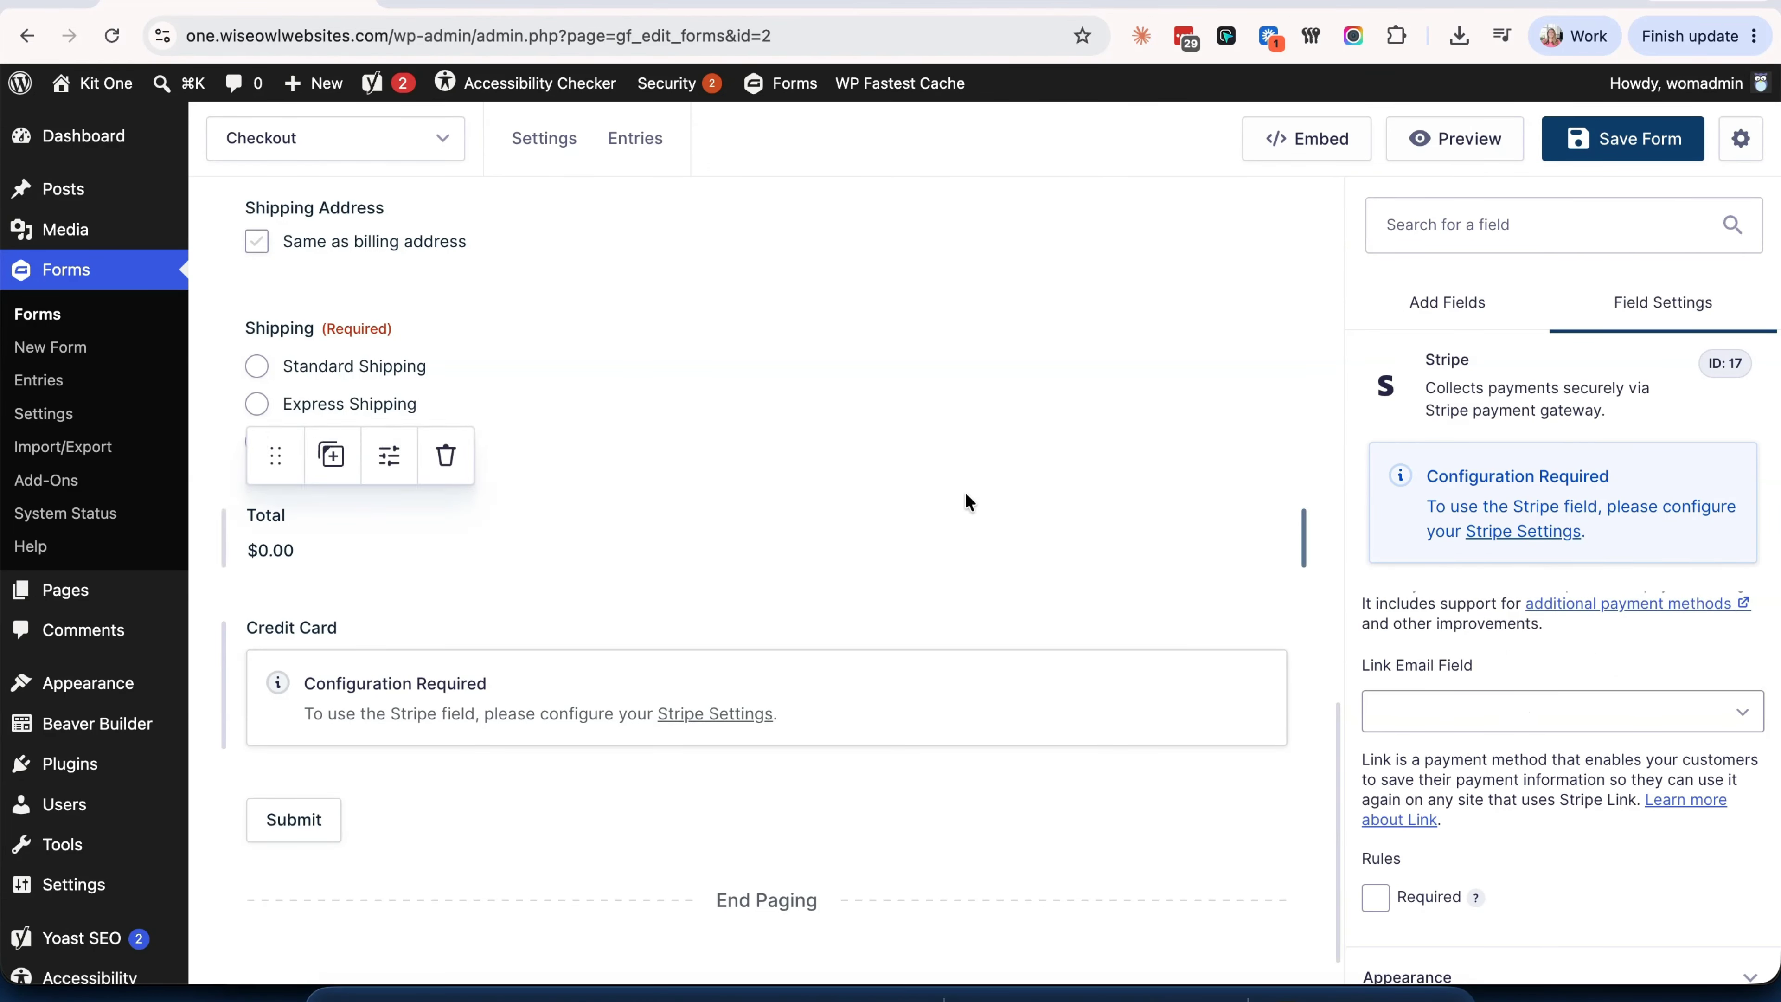
pyautogui.scroll(10, 964, 491)
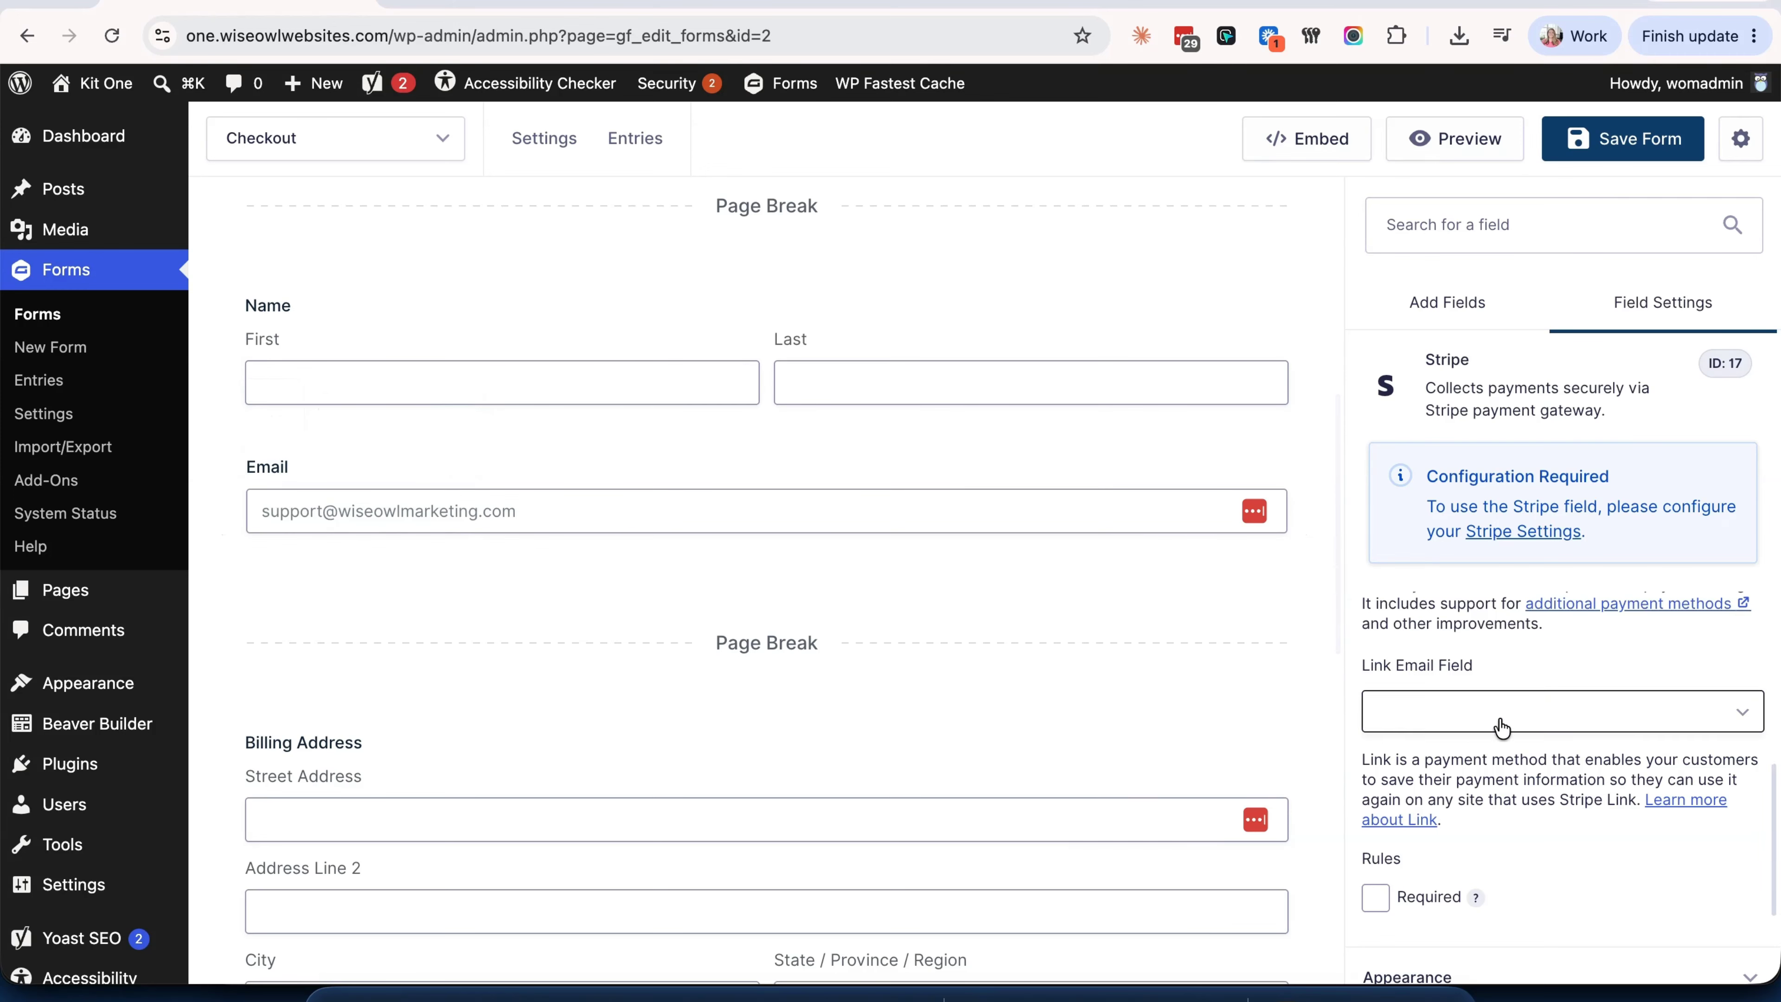
# - Set the Link Email Field to Email, make the card field required, and save the form
pyautogui.click(1498, 612)
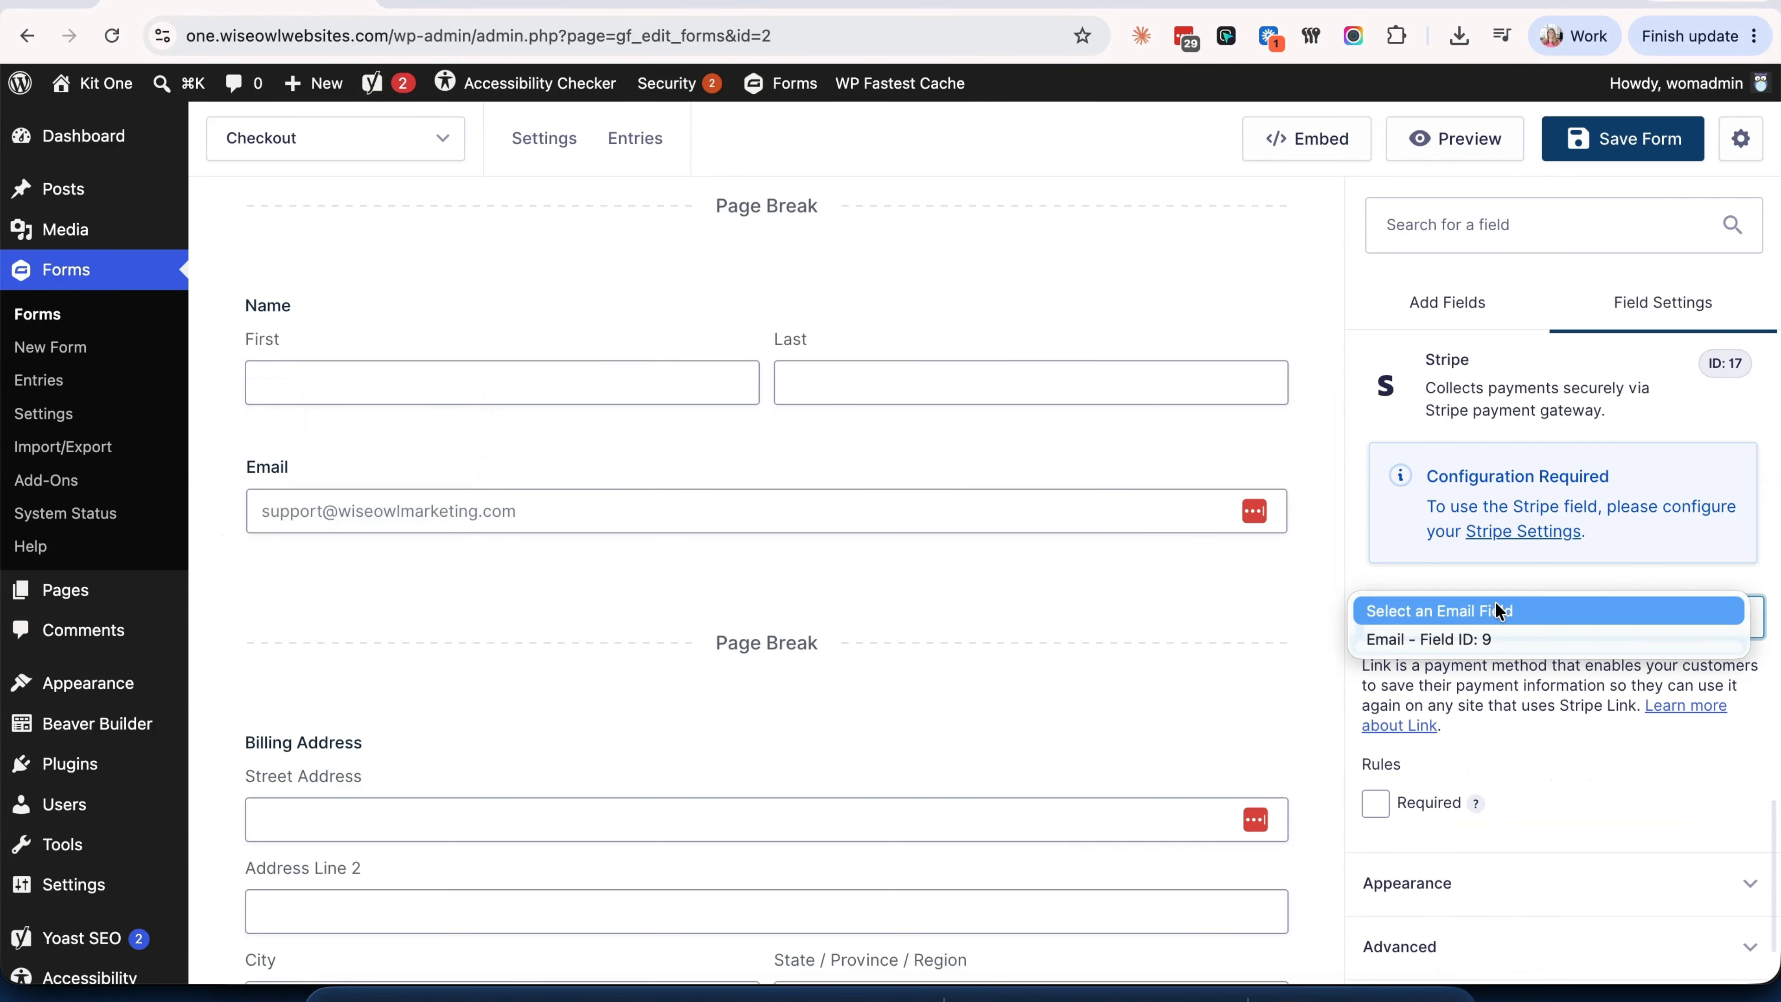
pyautogui.click(1479, 646)
pyautogui.scroll(-8, 1071, 686)
pyautogui.scroll(-4, 1072, 697)
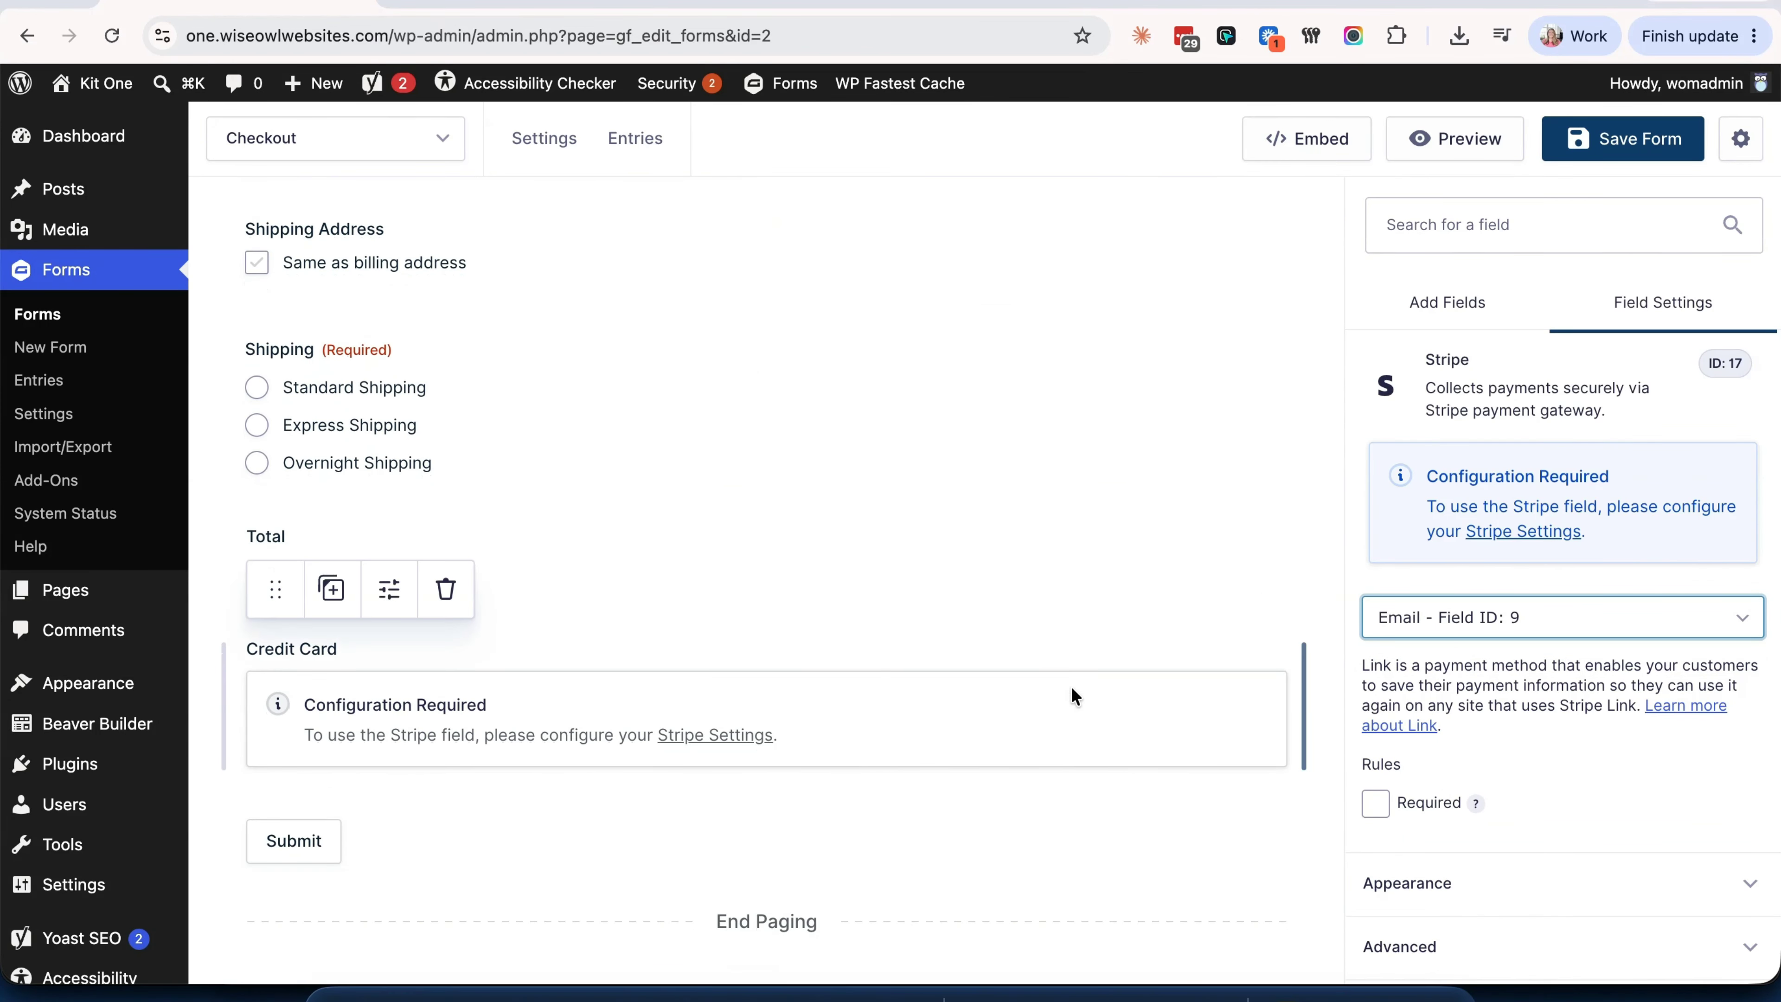
pyautogui.click(1375, 802)
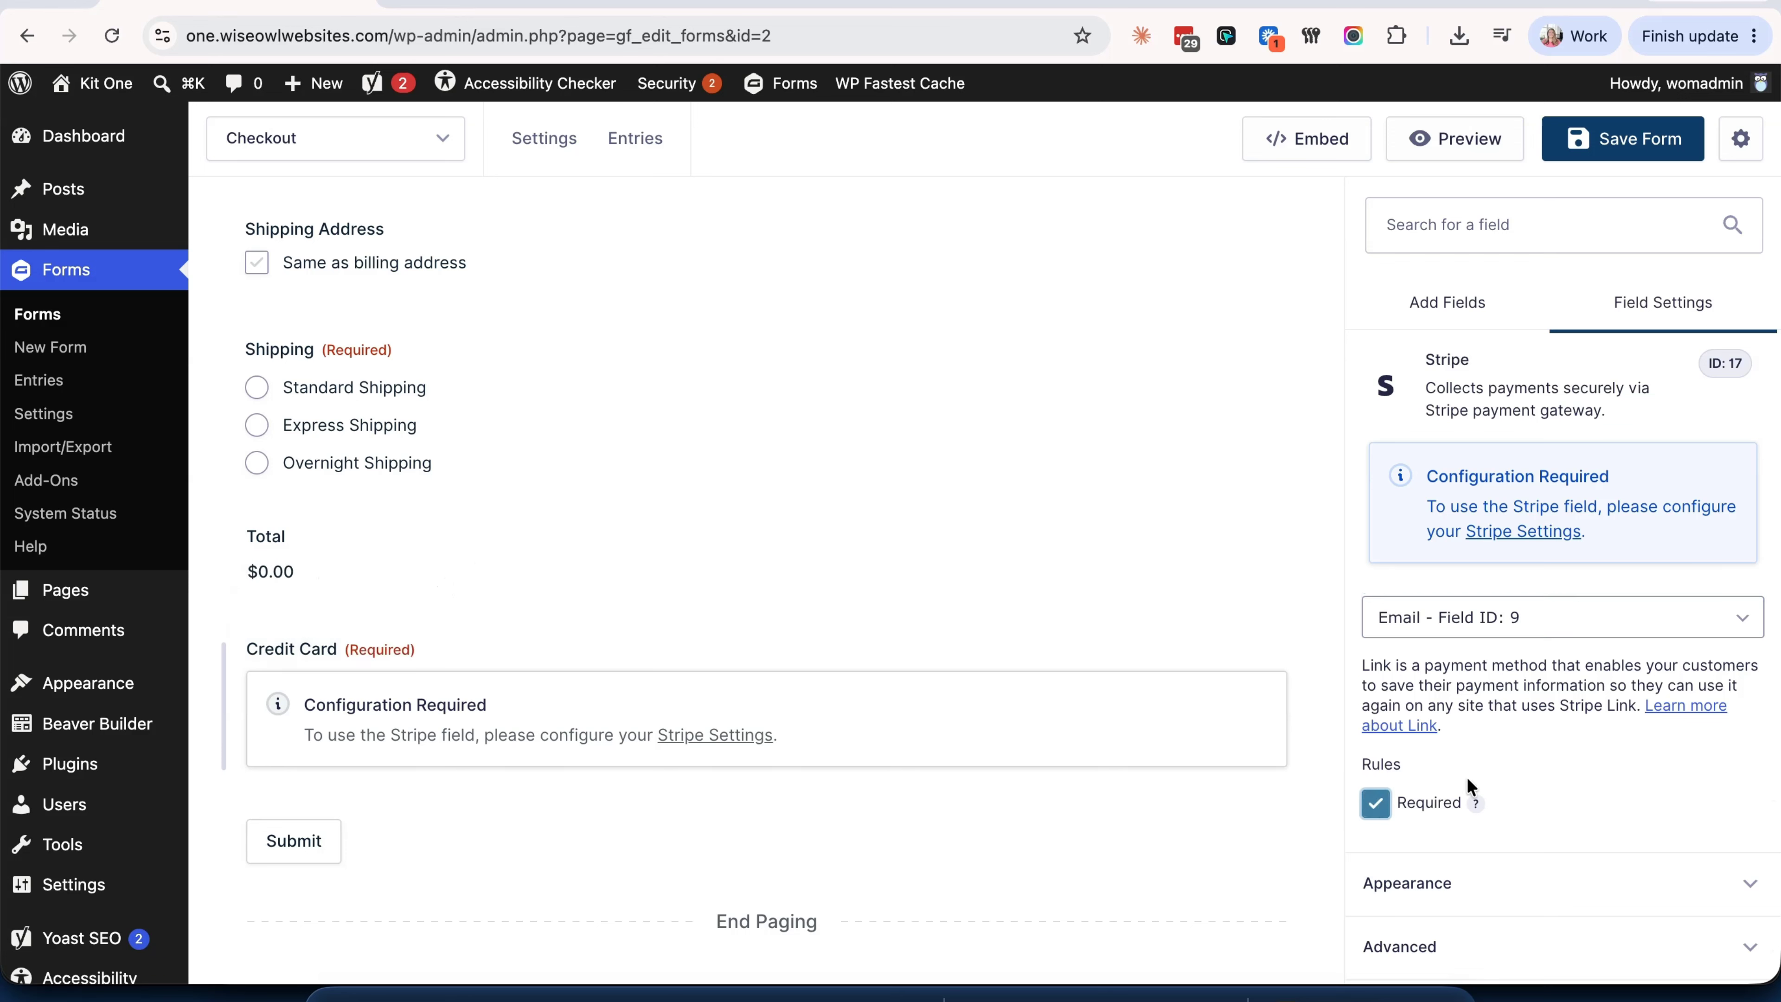
pyautogui.scroll(-2, 1560, 773)
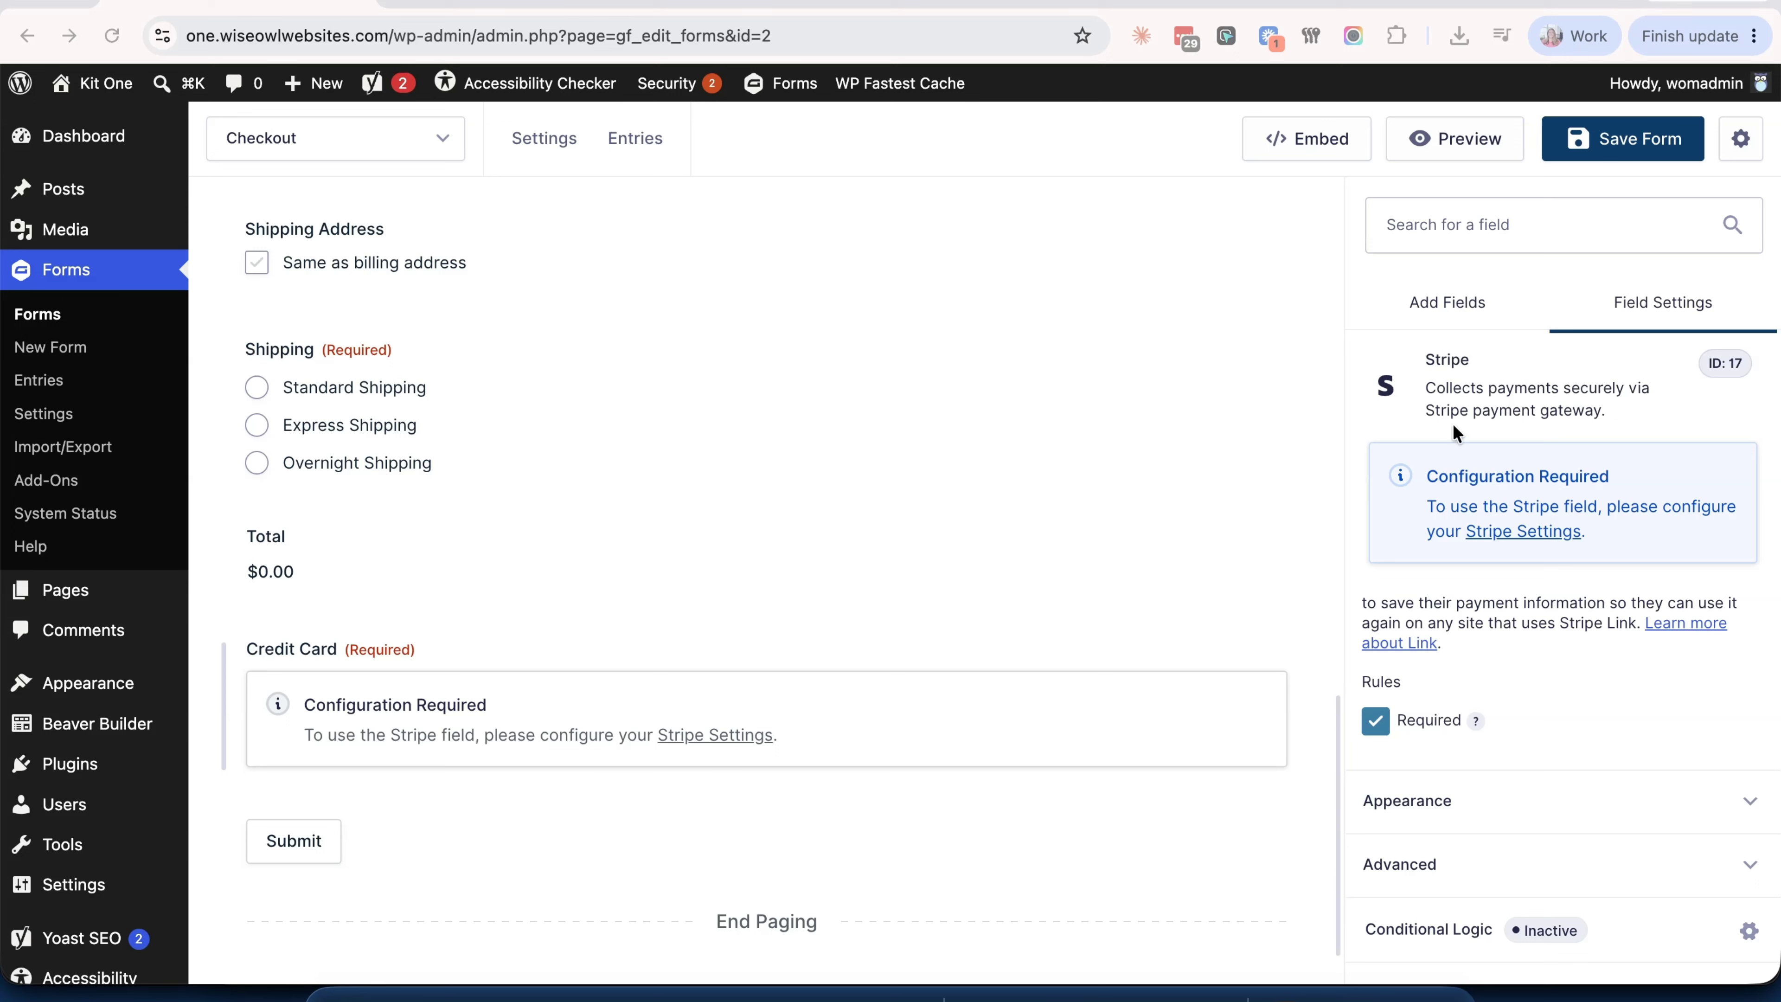
pyautogui.click(1657, 139)
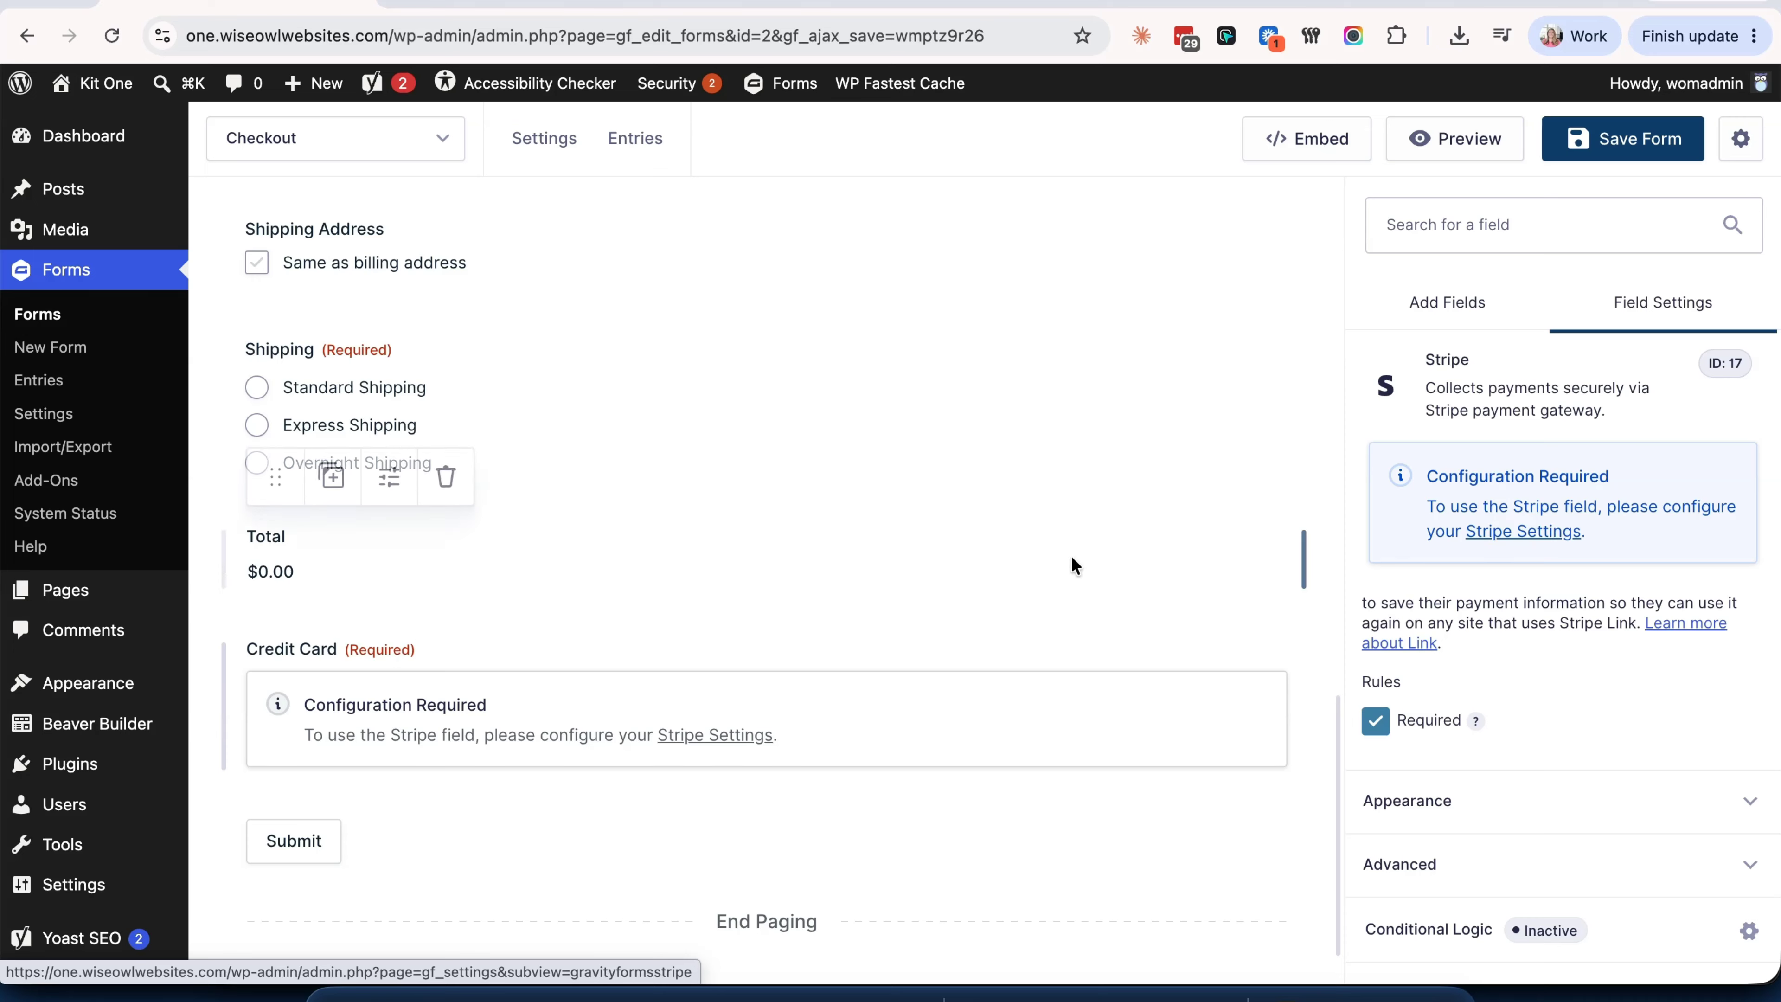
# - Open the Stripe settings and set the Stripe Account mode to Live
pyautogui.scroll(-1, 1071, 556)
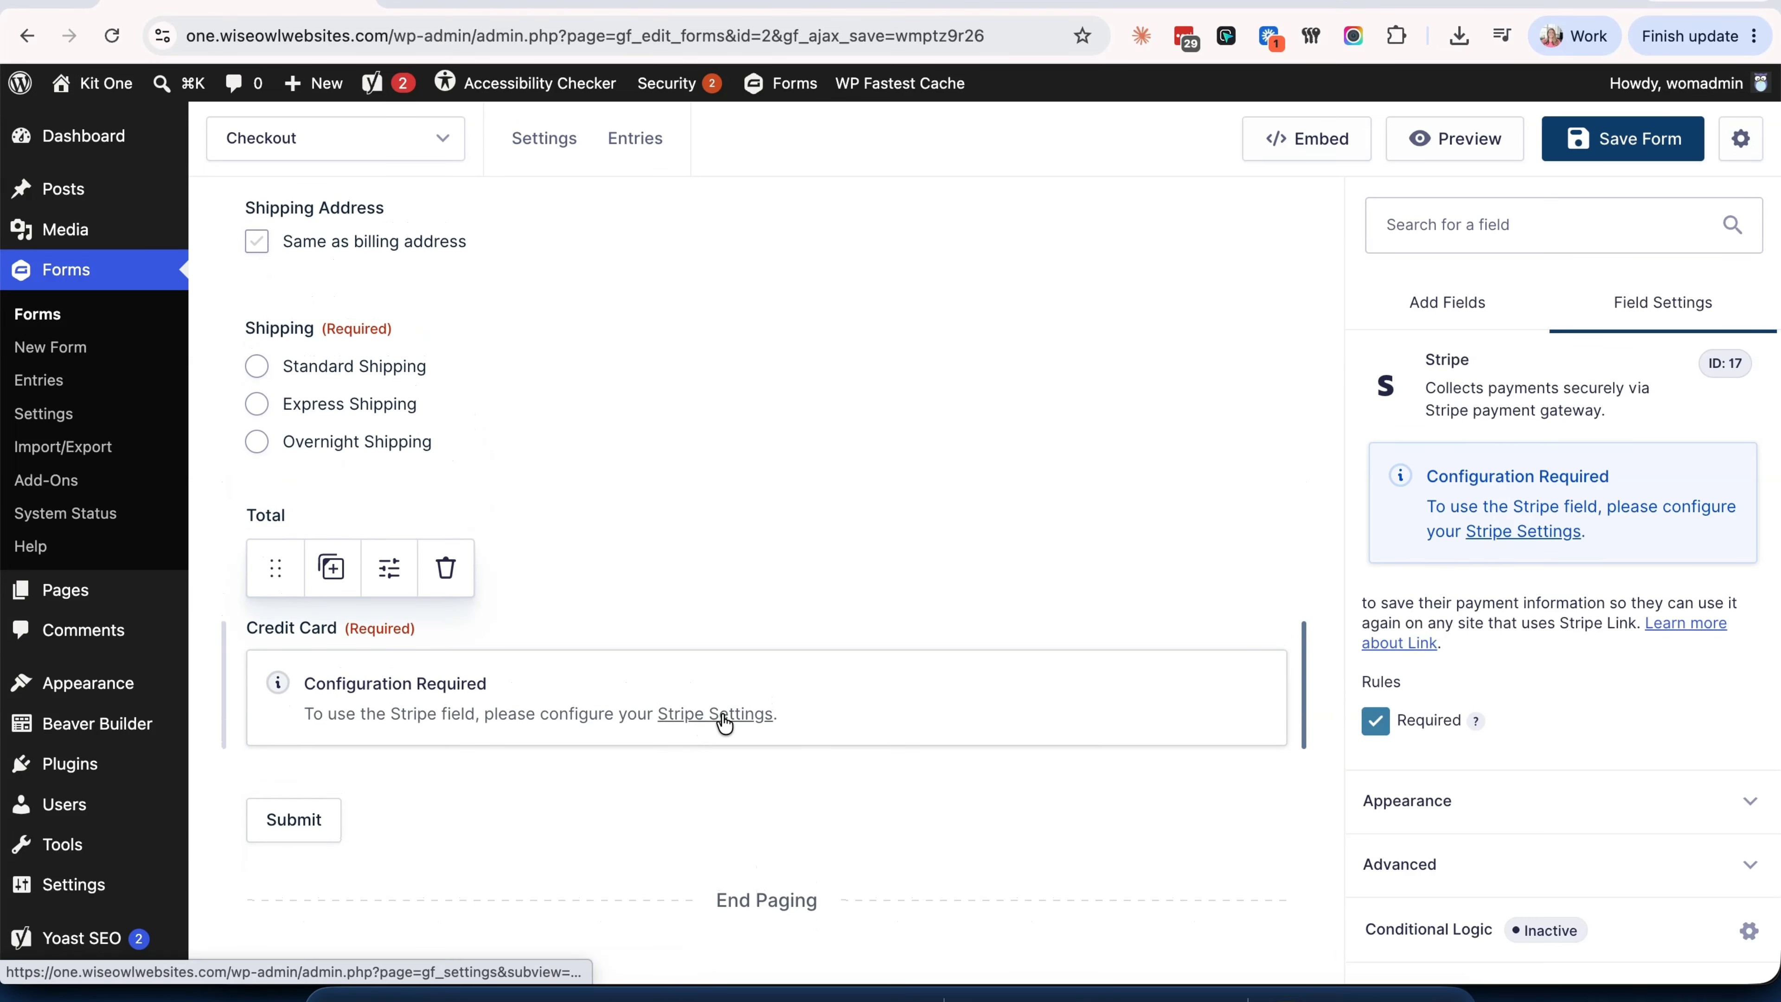
pyautogui.click(1487, 537)
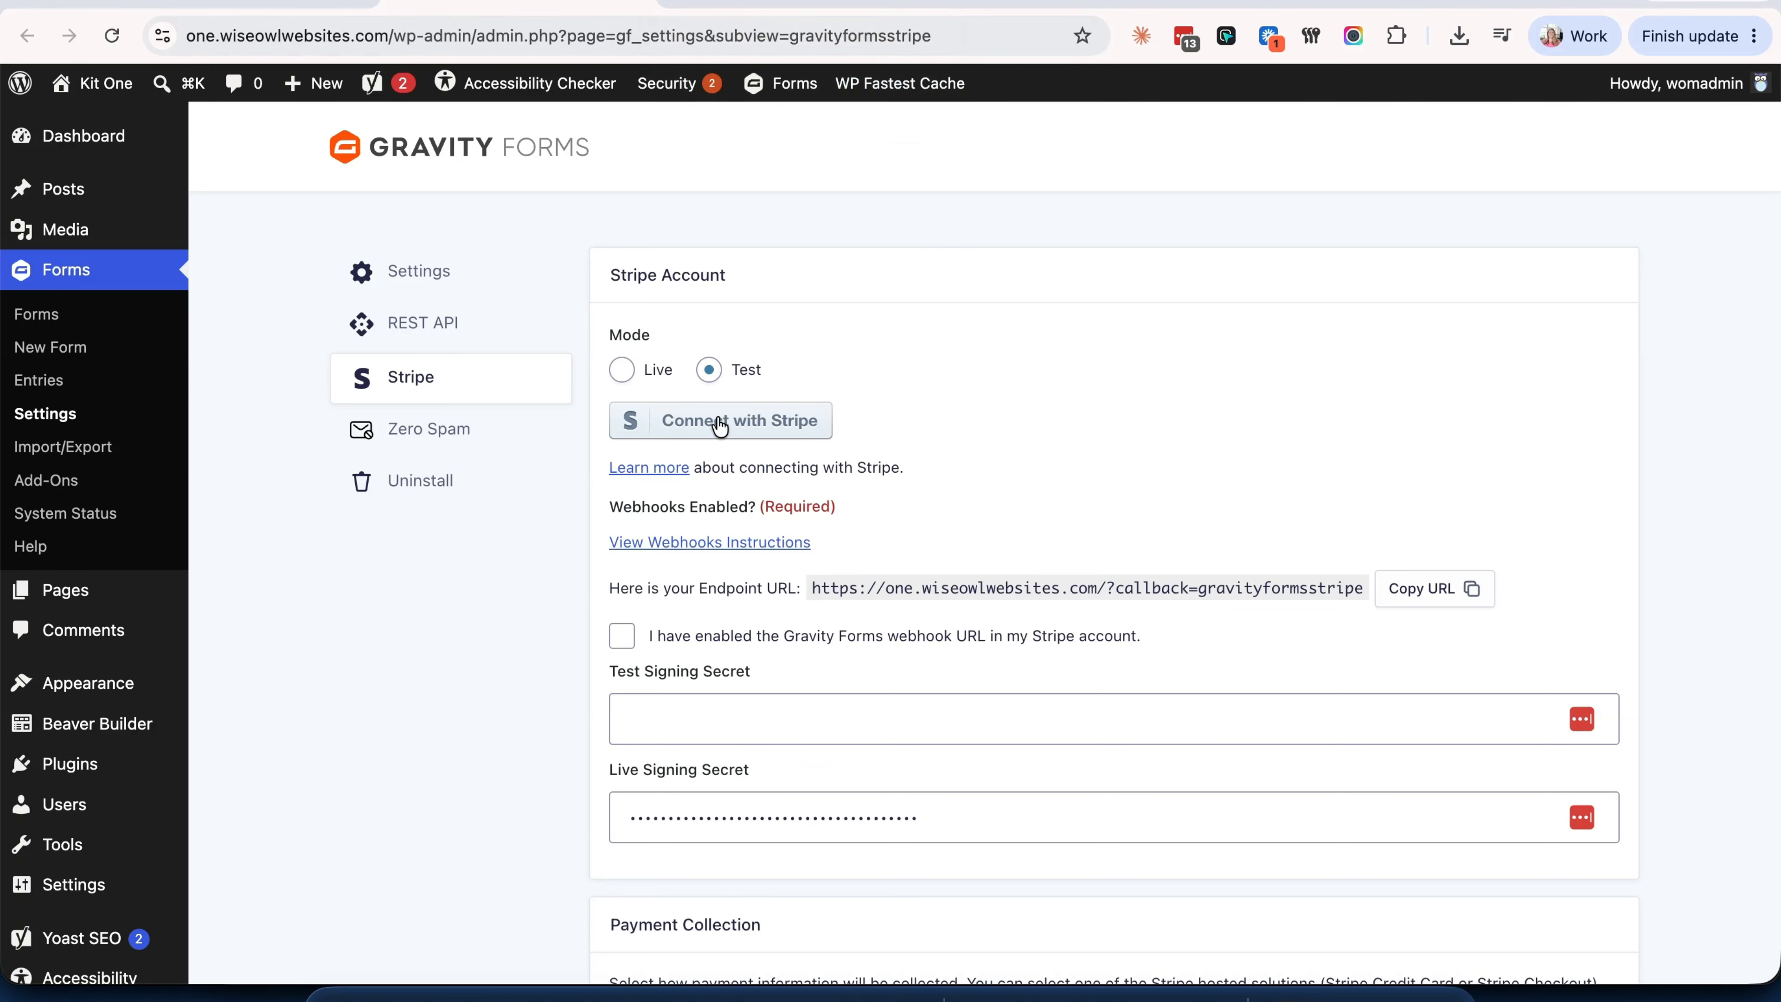
pyautogui.click(622, 371)
# - Authorize the Stripe Demo Account for Gravity Forms through Connect with Stripe
pyautogui.click(715, 423)
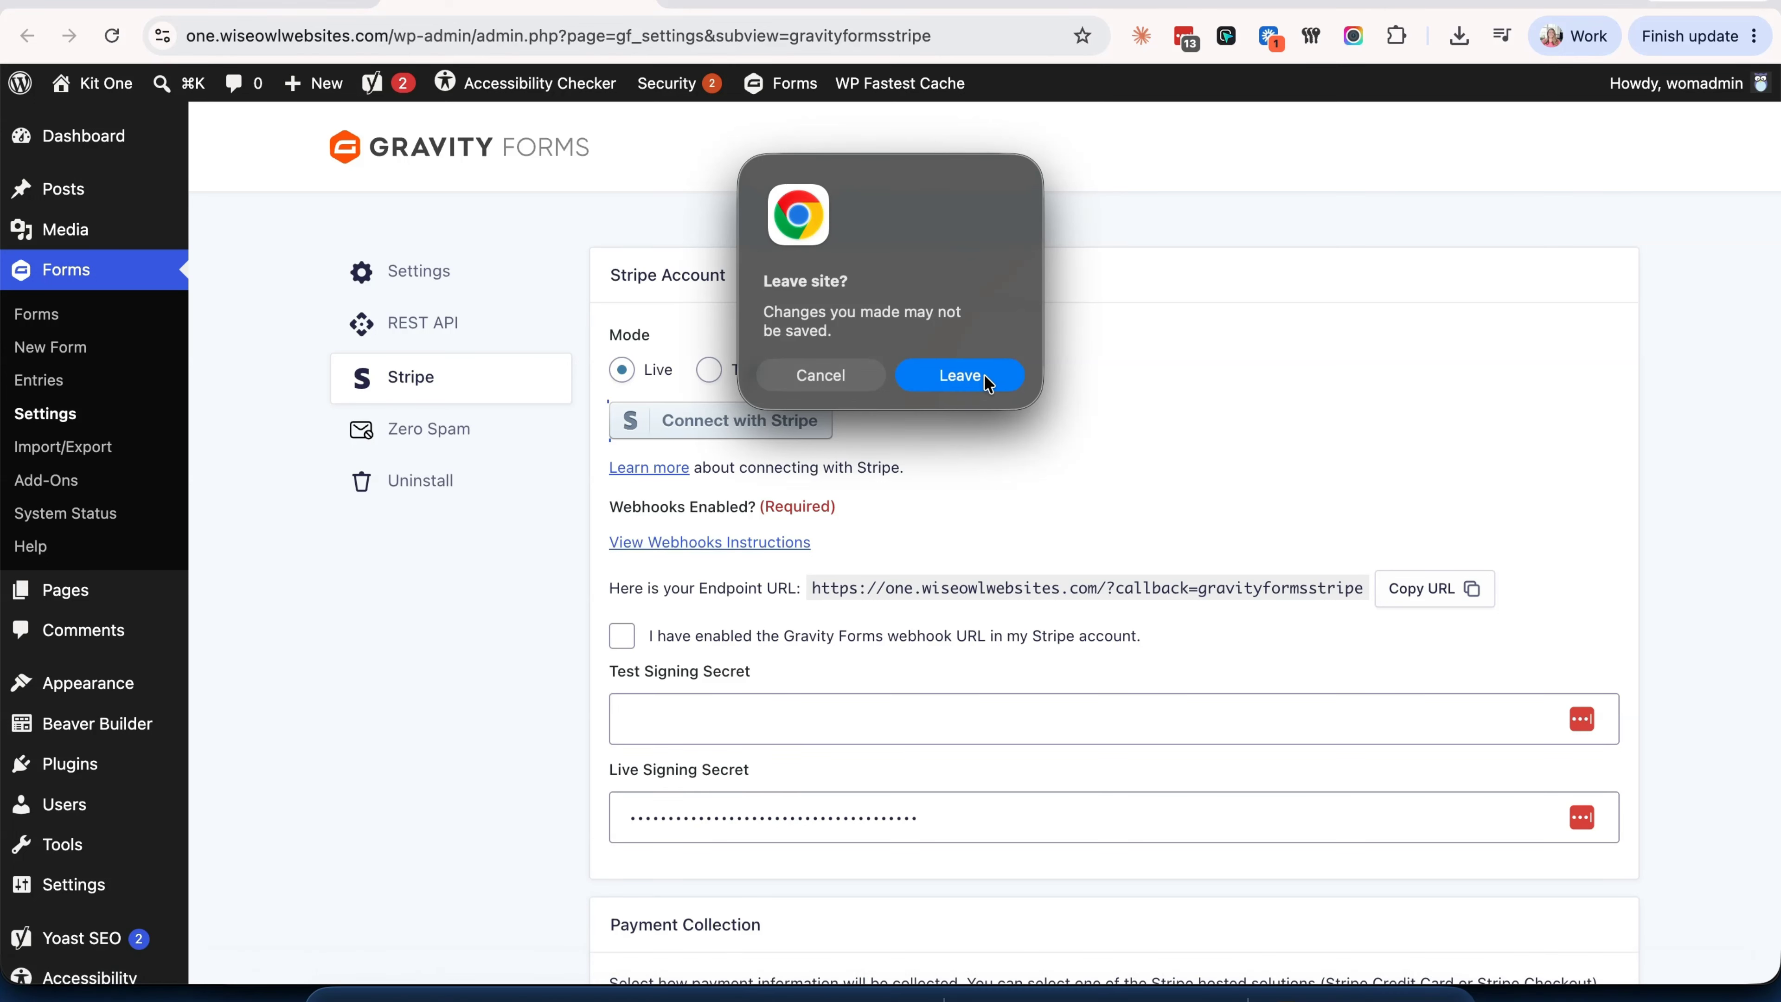
pyautogui.click(941, 378)
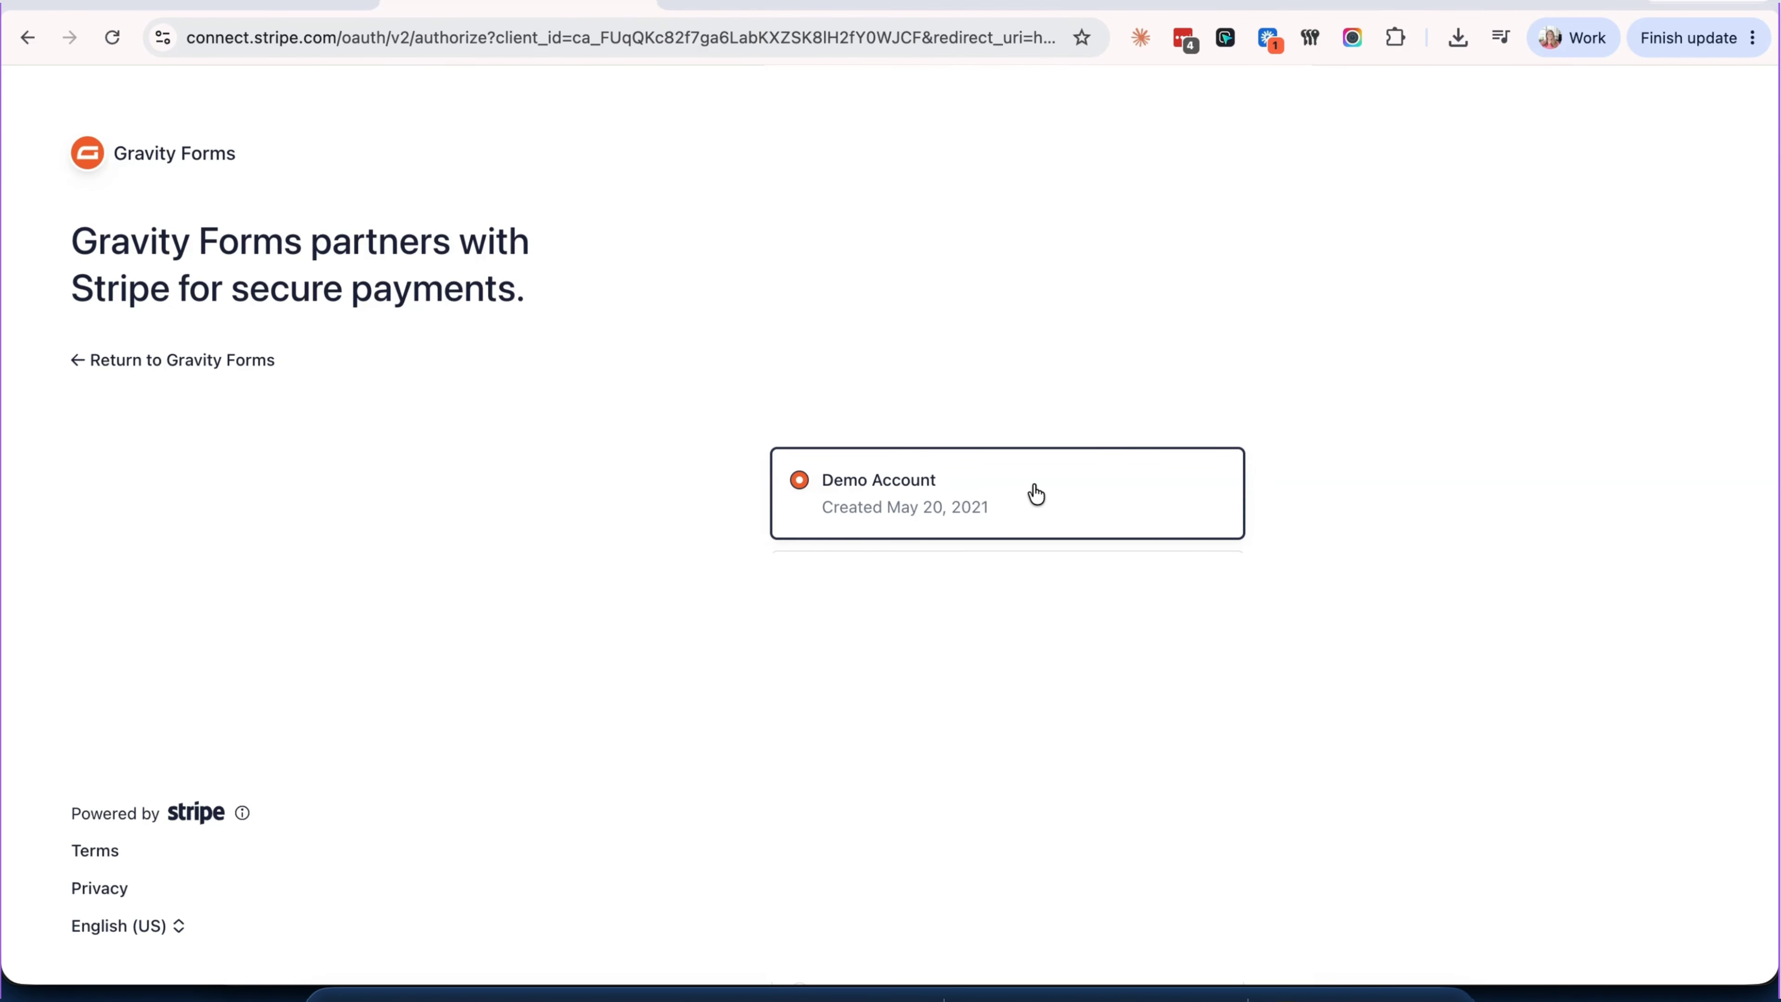
pyautogui.click(1036, 494)
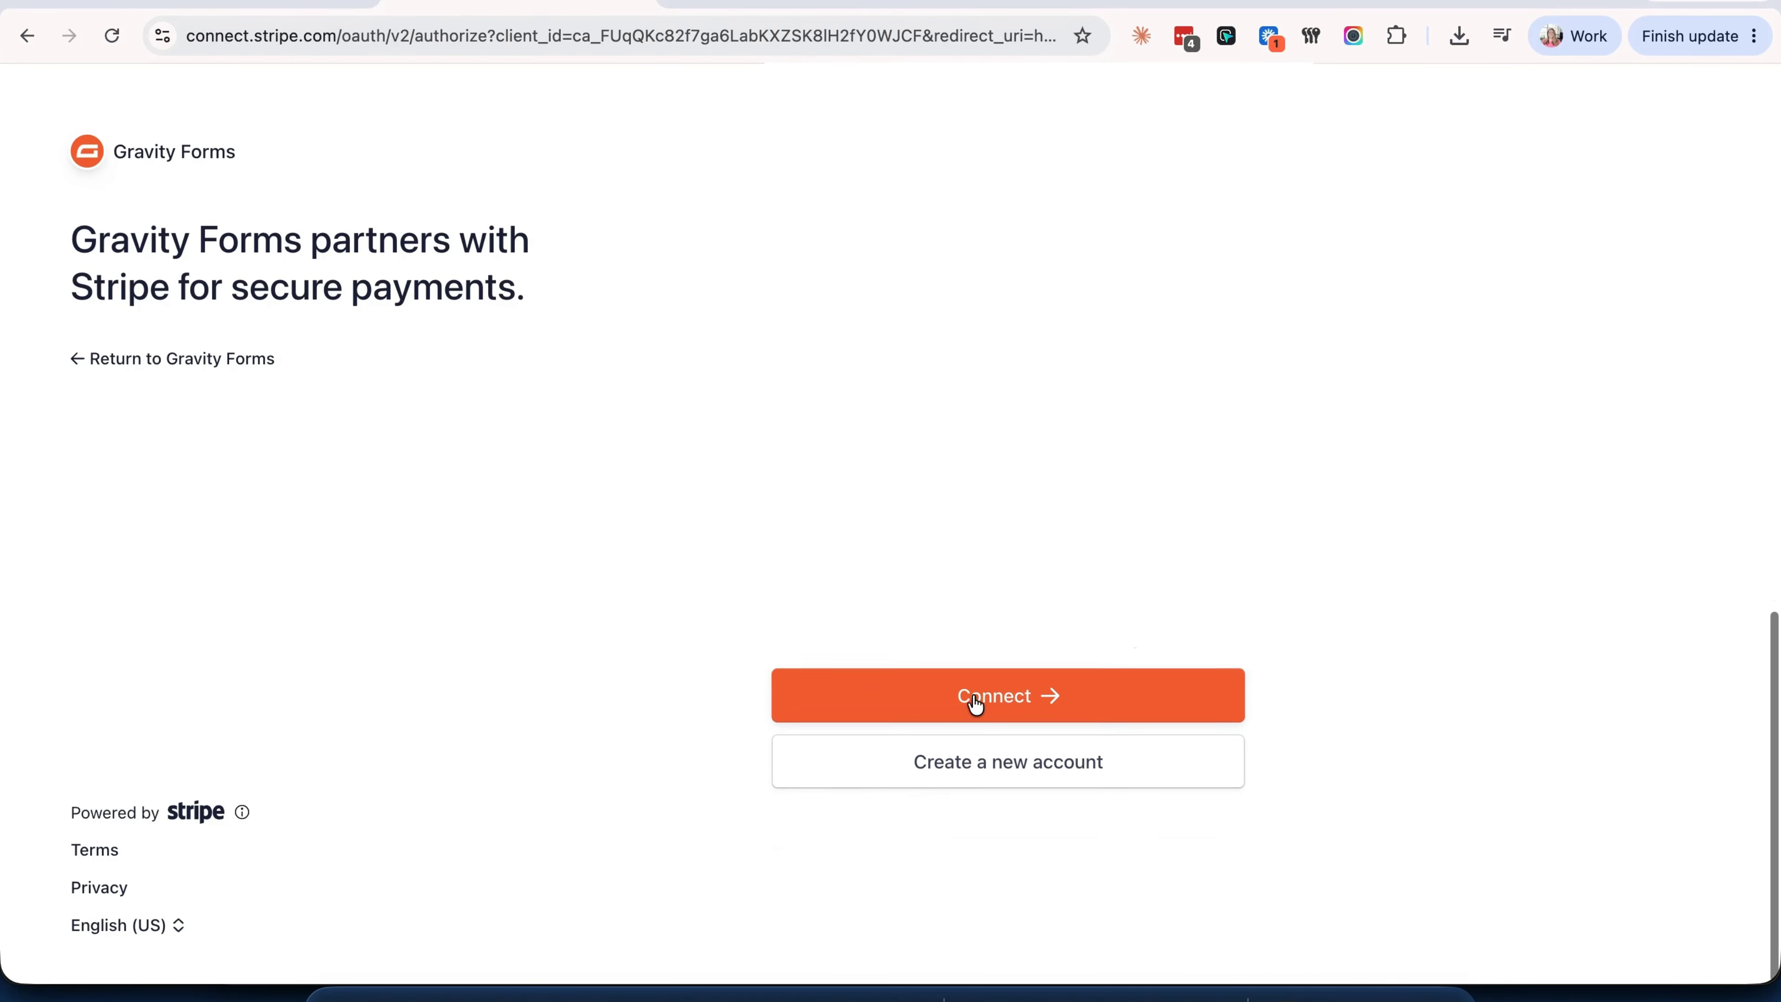
pyautogui.click(980, 697)
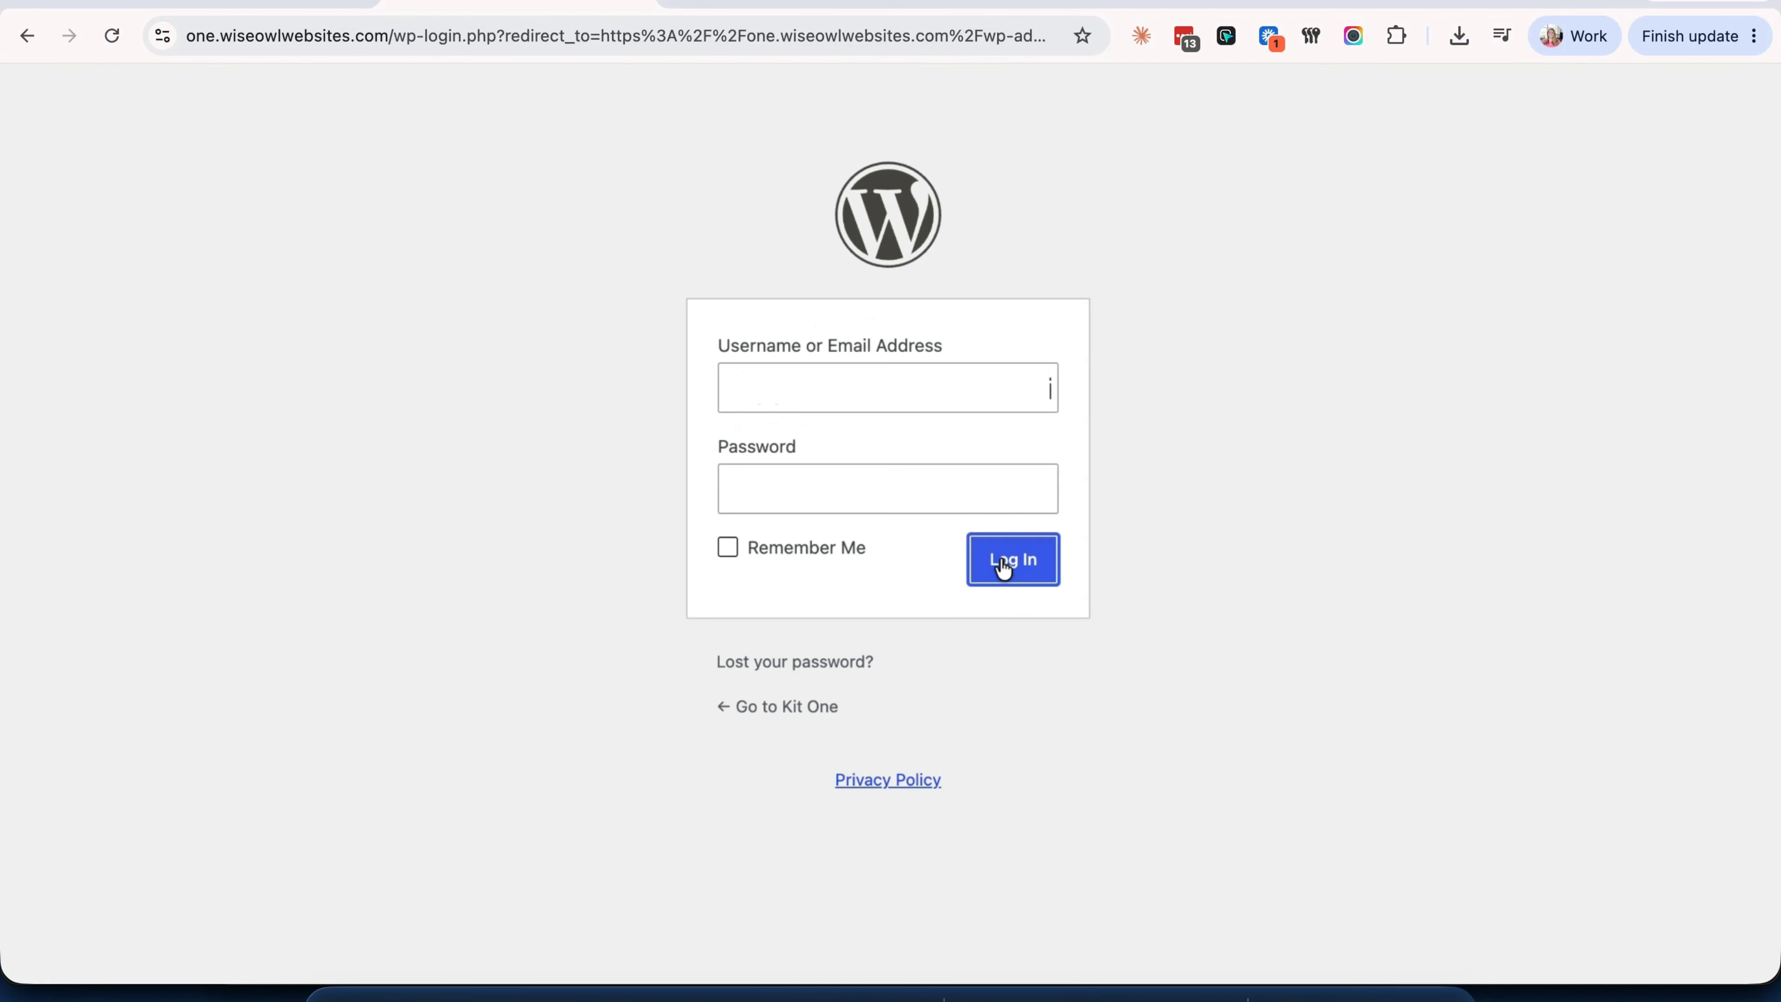
# - Log back in and copy the Gravity Forms webhook endpoint URL
pyautogui.click(1004, 569)
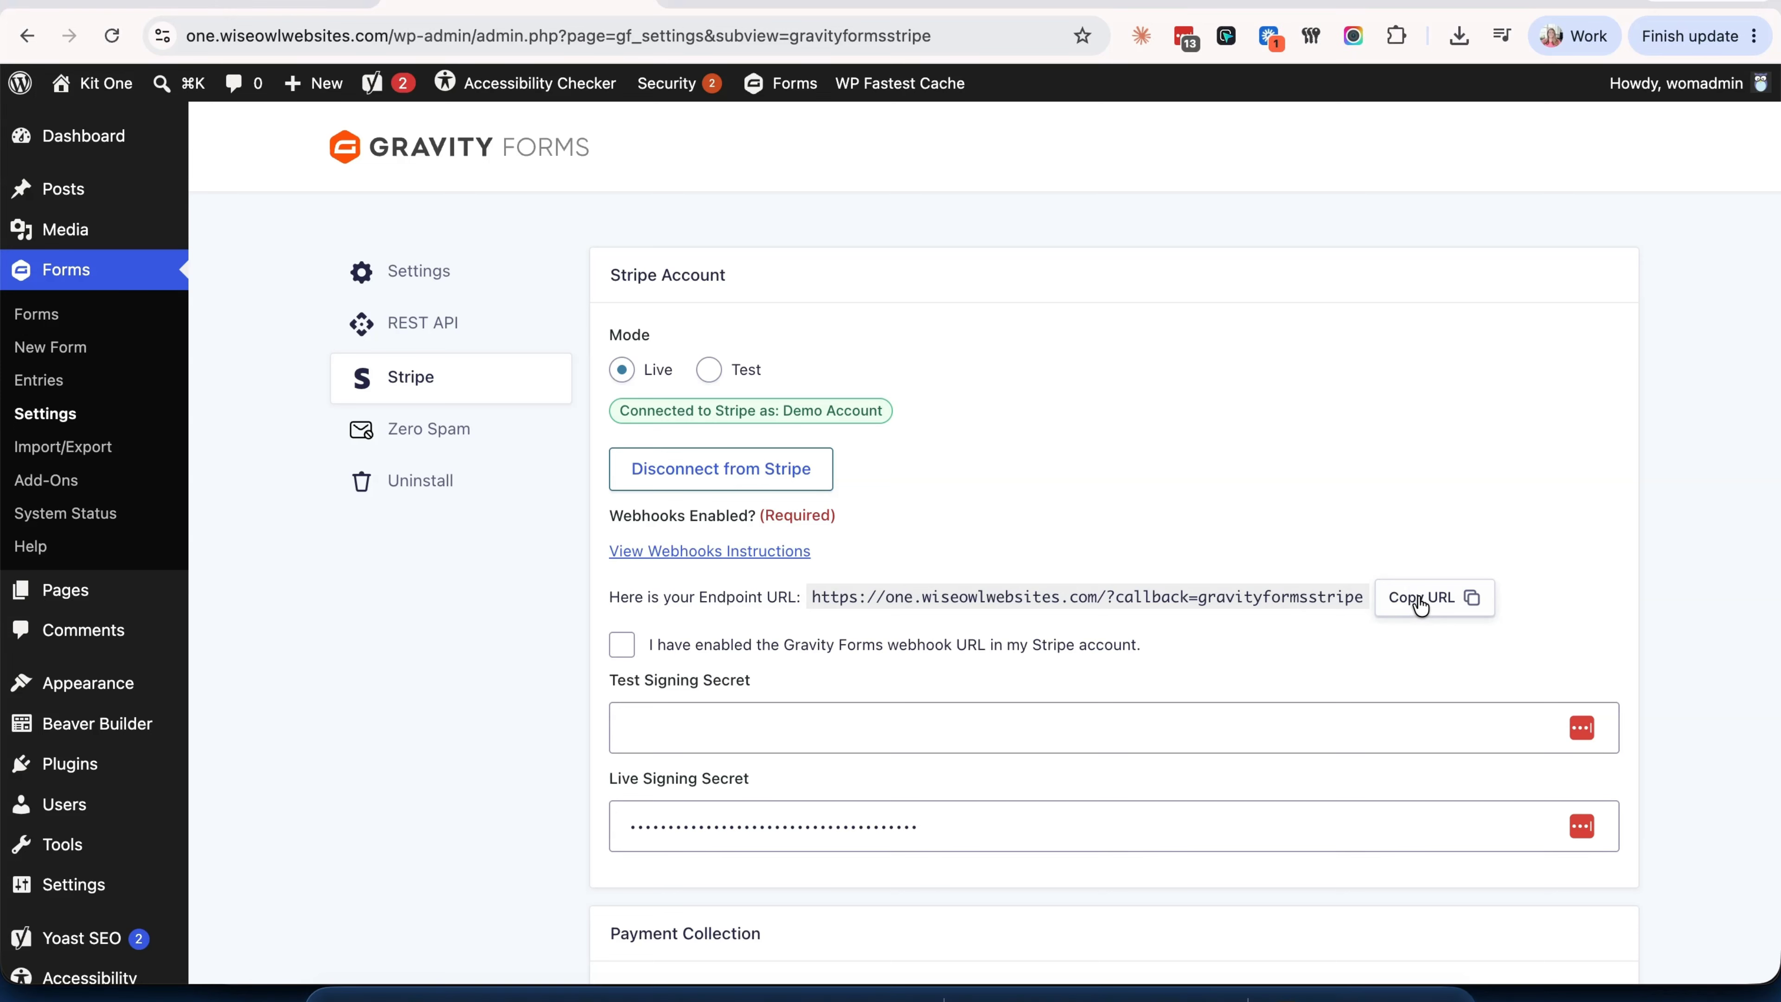
pyautogui.click(1435, 596)
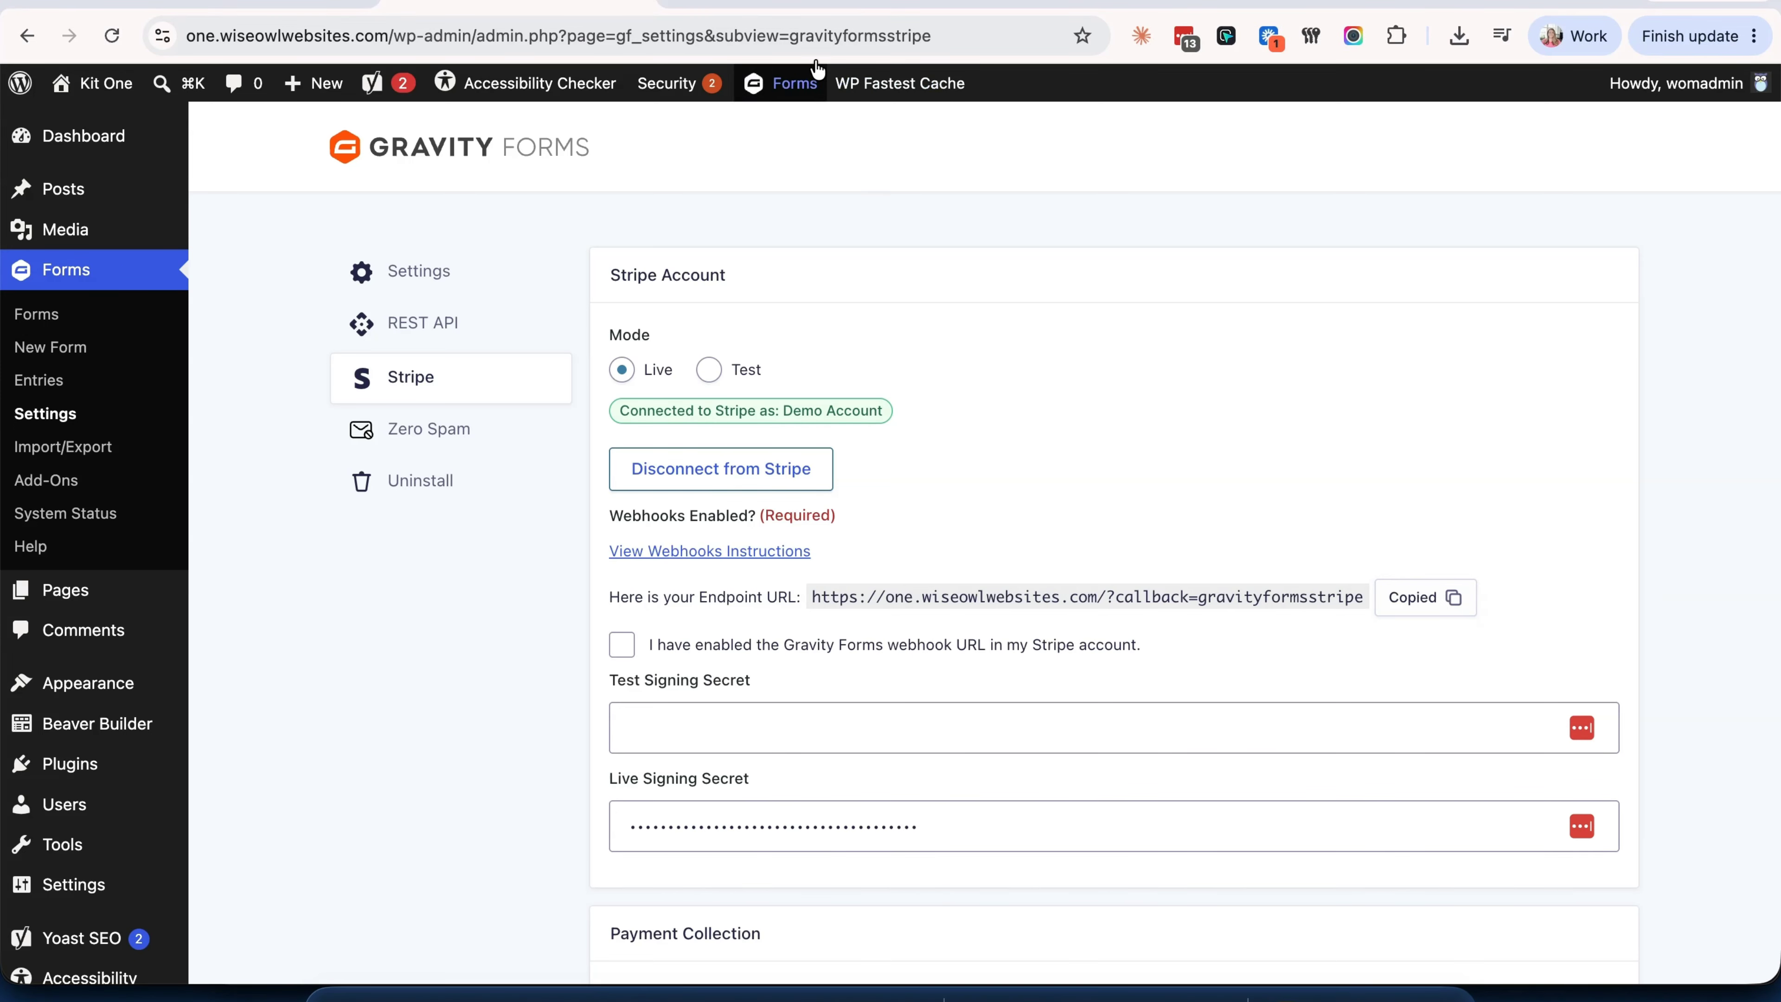
pyautogui.click(804, 3)
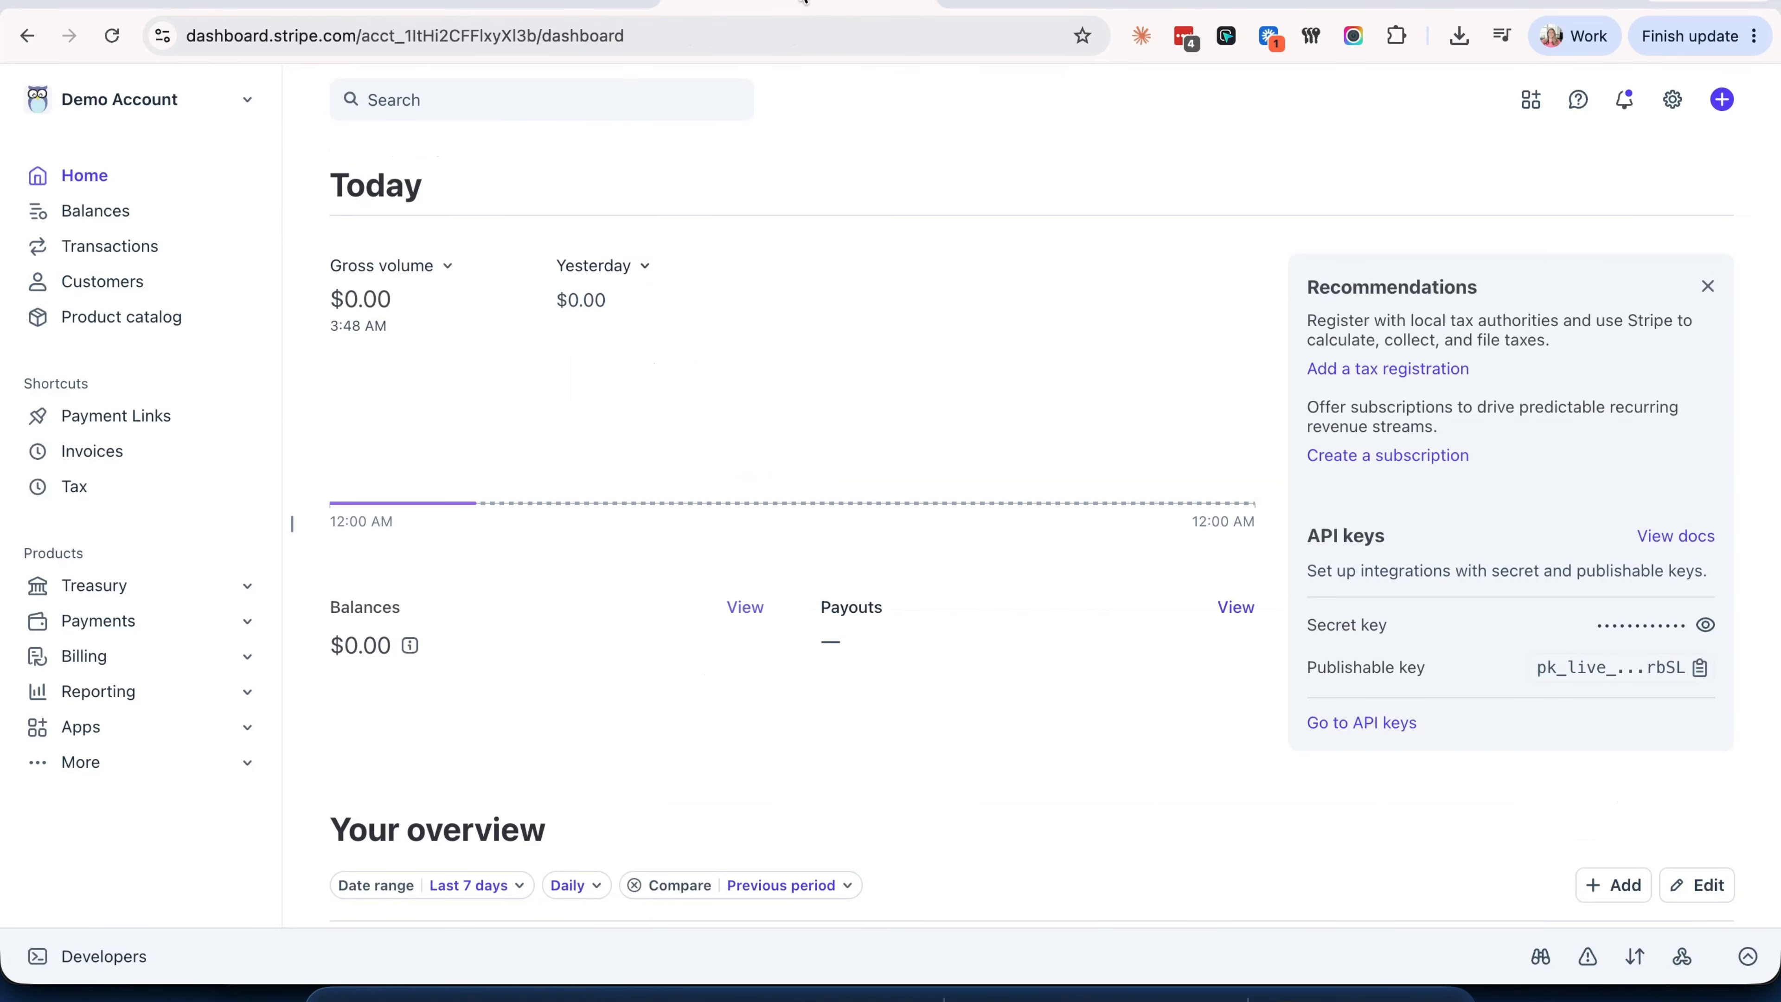
# - Search 'web' in the Stripe dashboard and choose Create a webhook
pyautogui.click(525, 99)
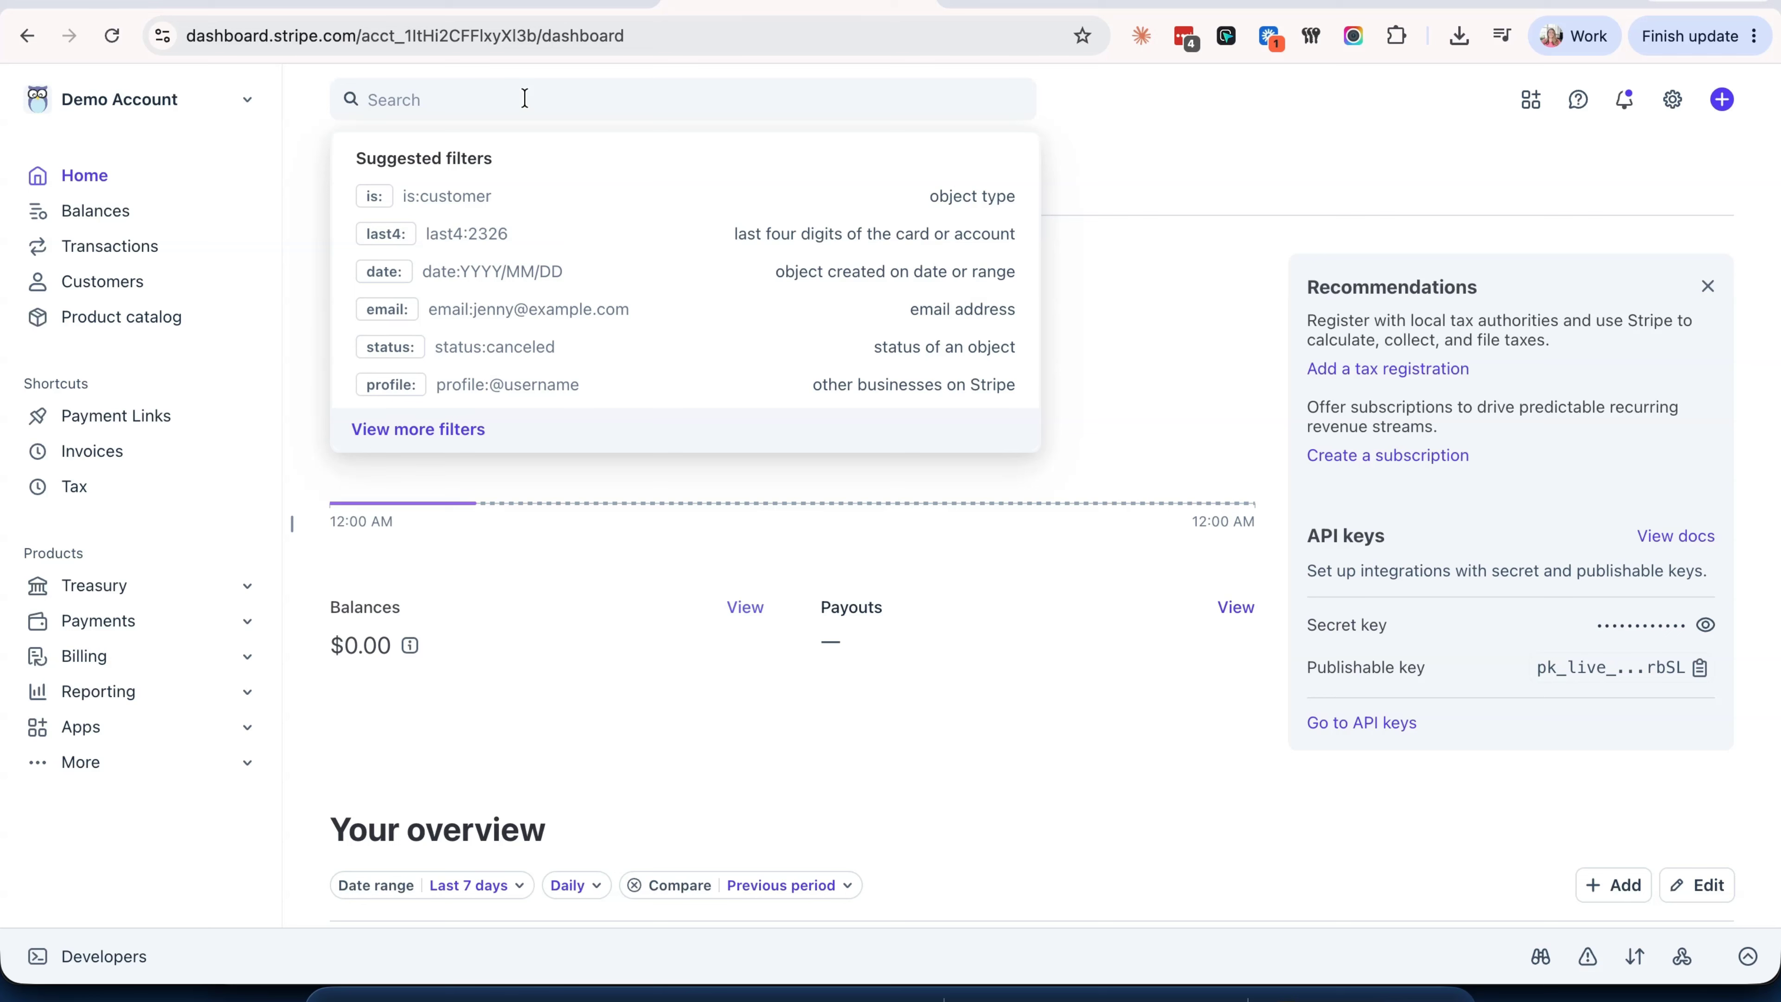
pyautogui.write('web')
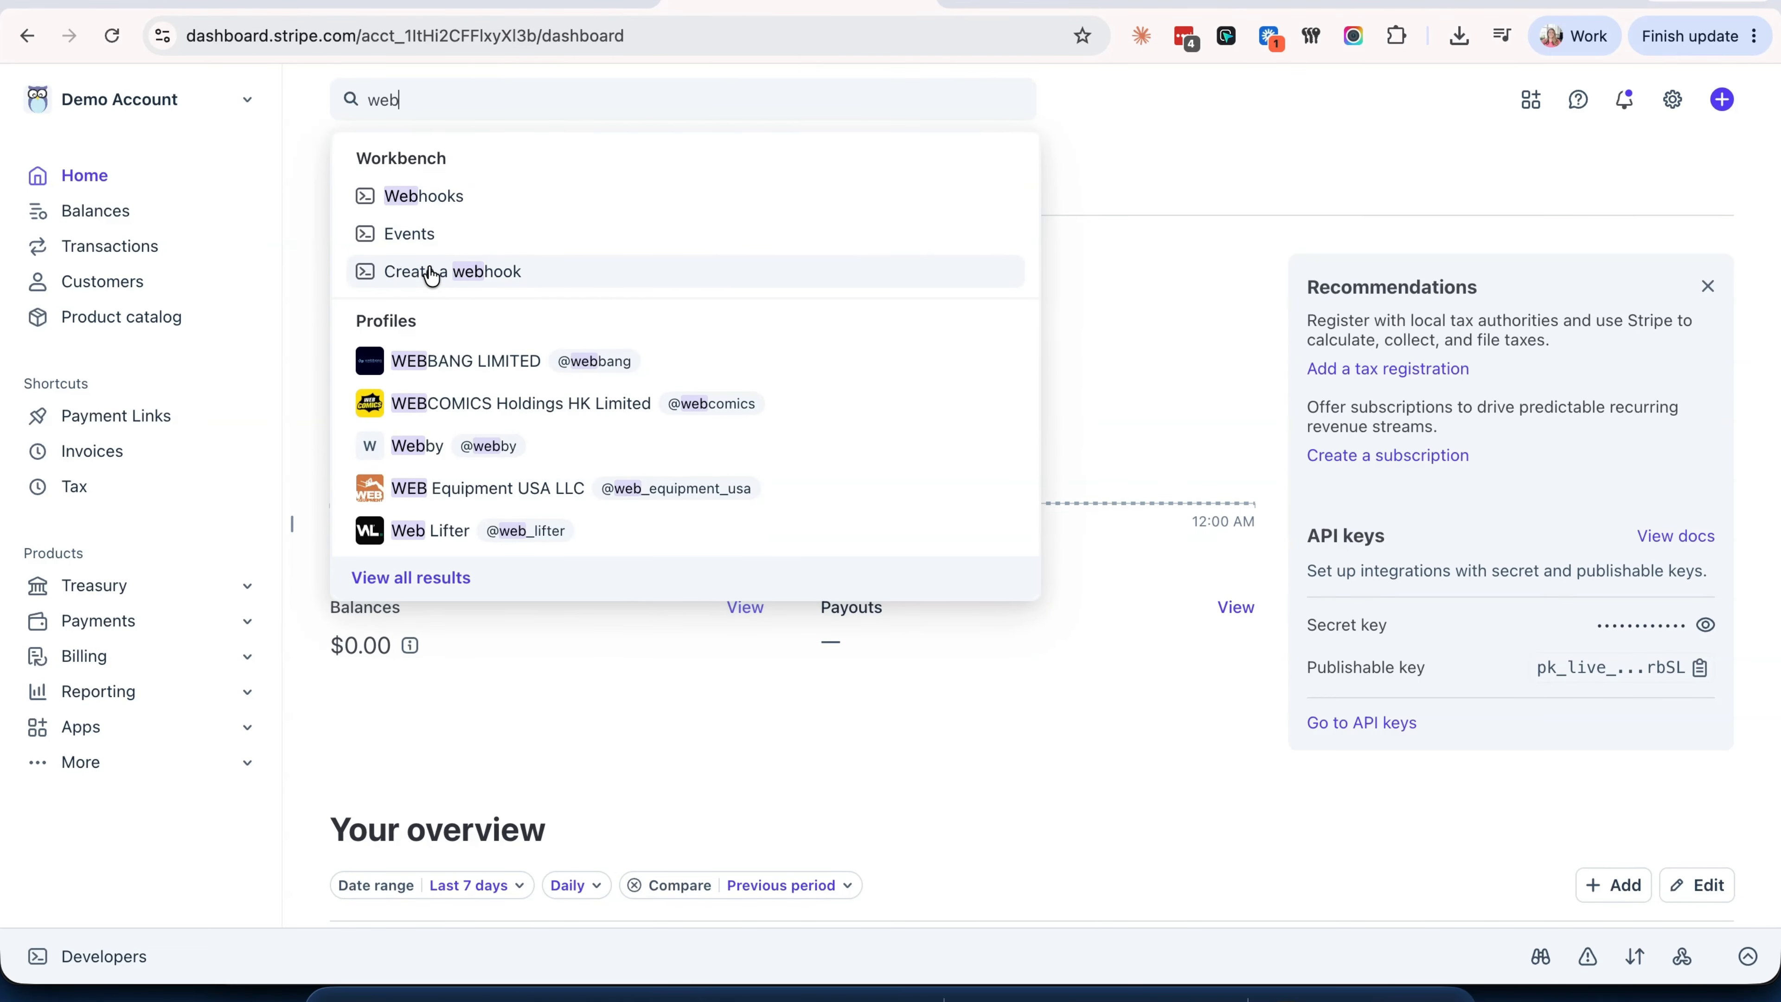
pyautogui.click(431, 273)
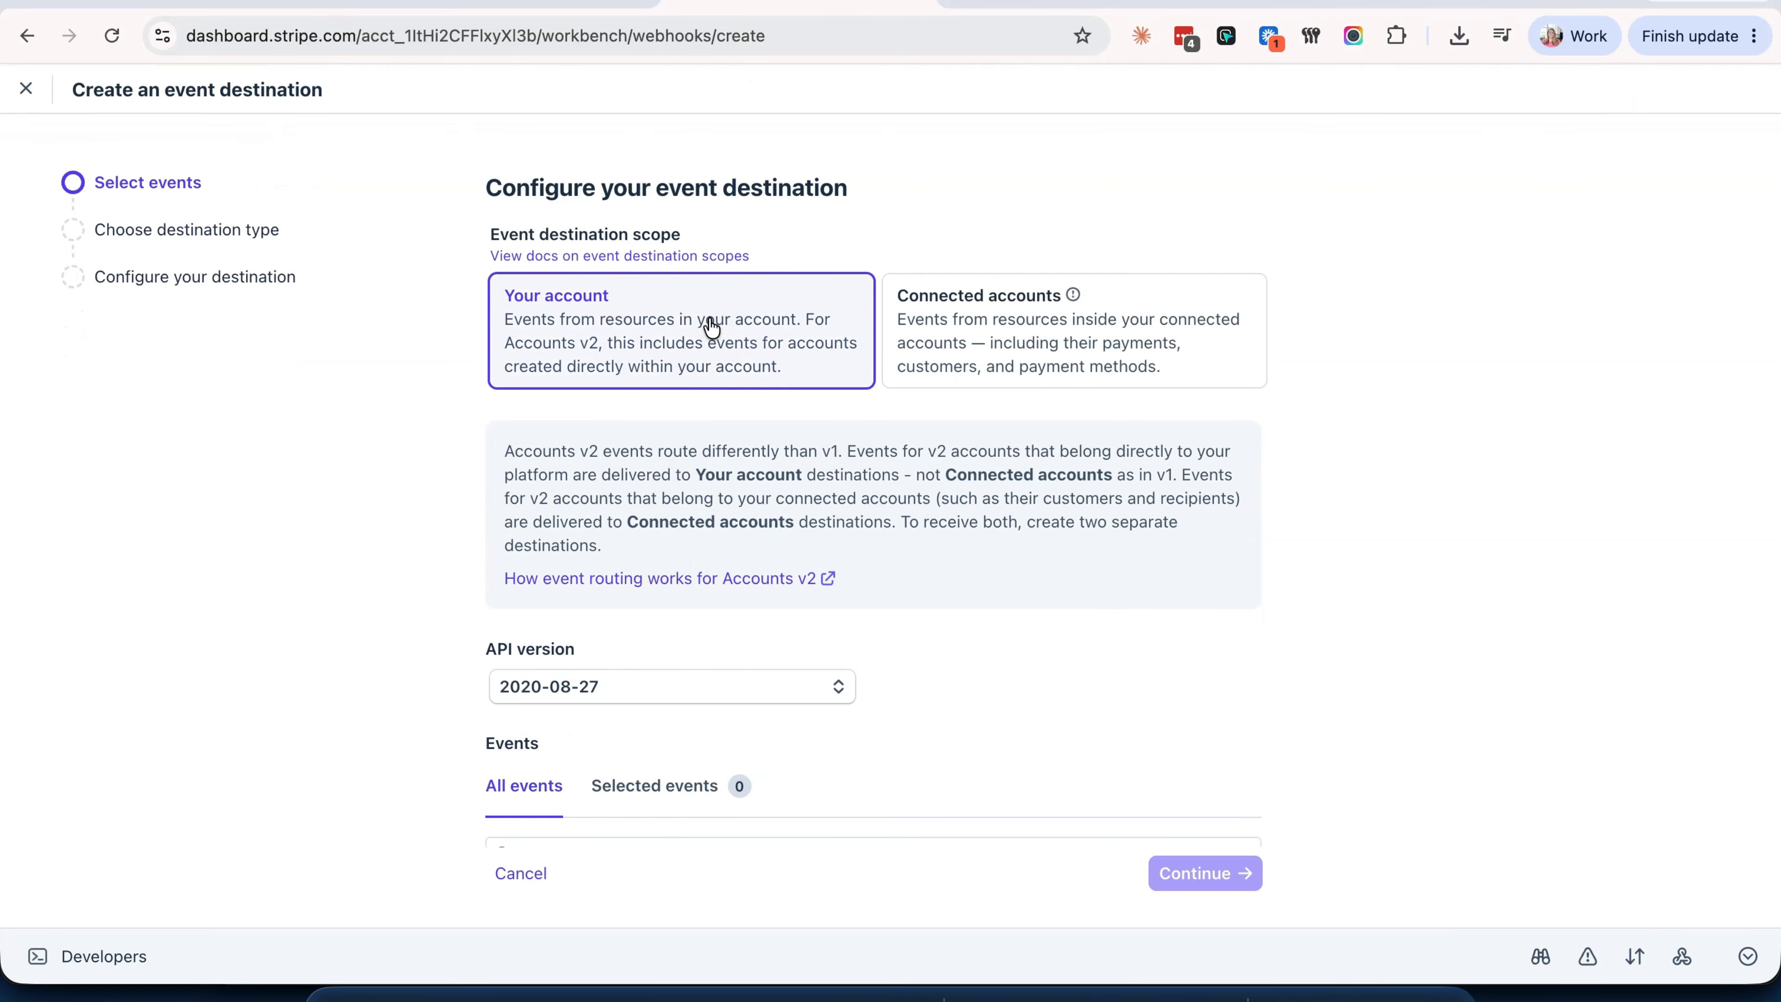
# - Set the API version to 2026-07-29.dahlia and select all events
pyautogui.scroll(-5, 695, 363)
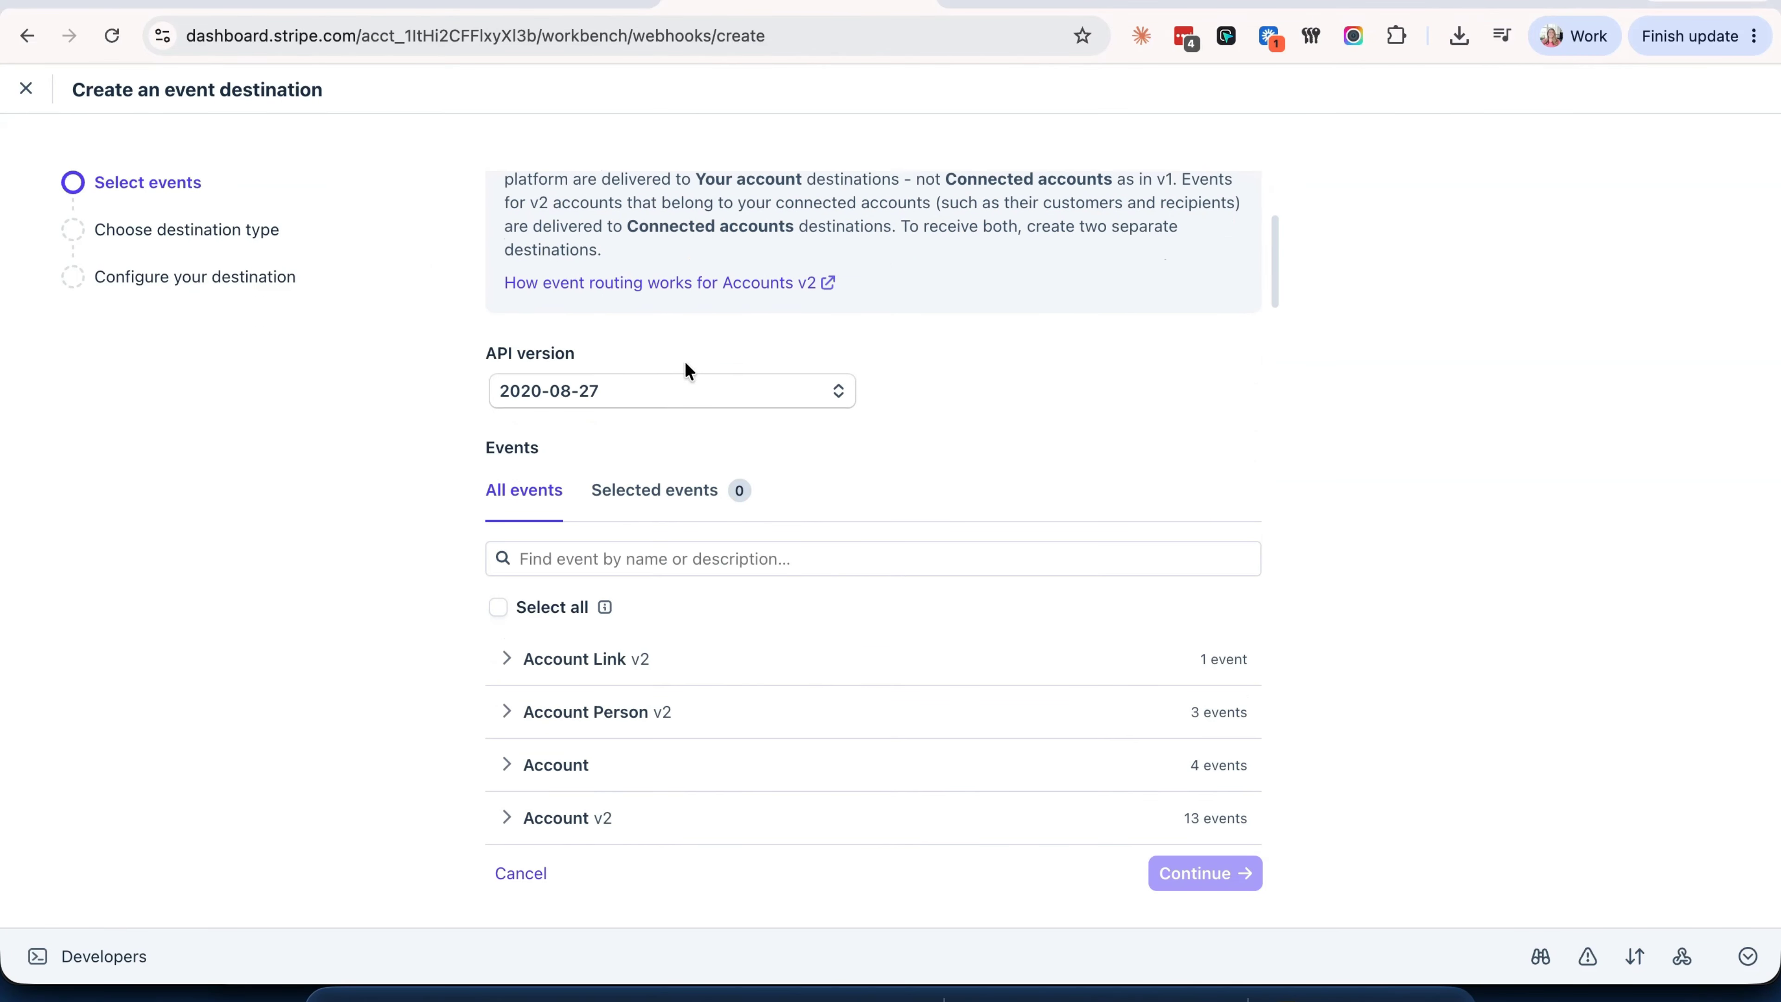
pyautogui.click(678, 399)
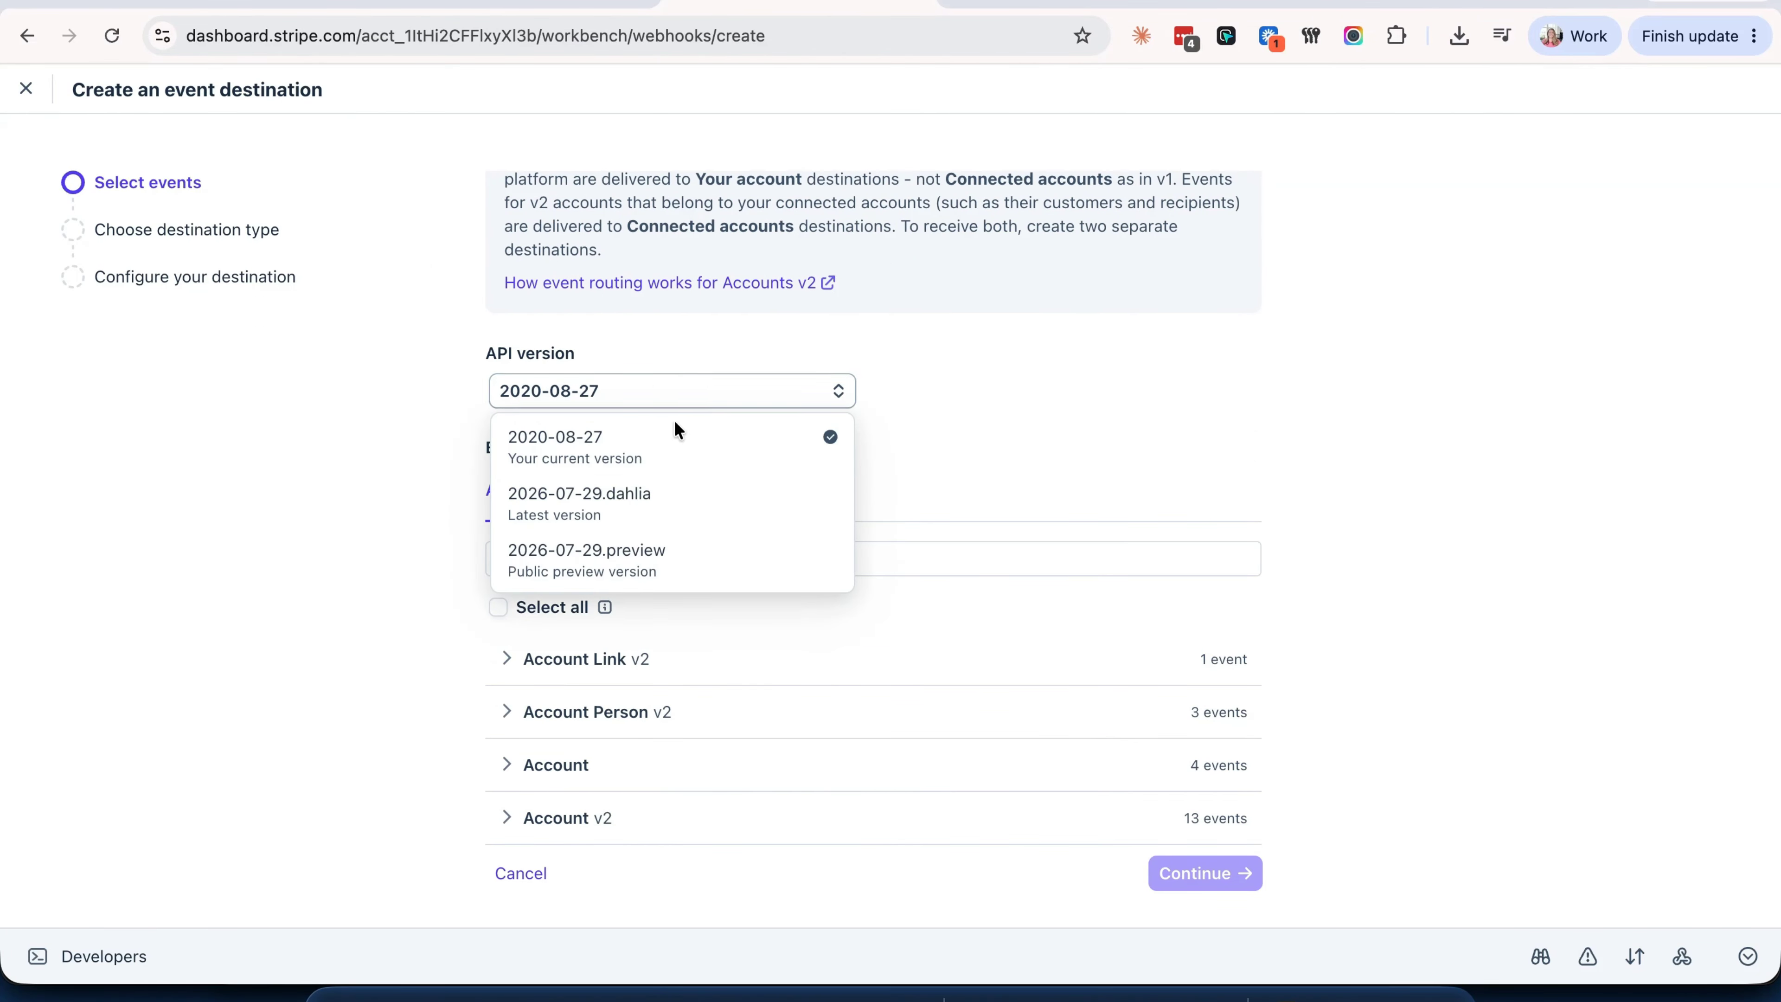
pyautogui.click(662, 505)
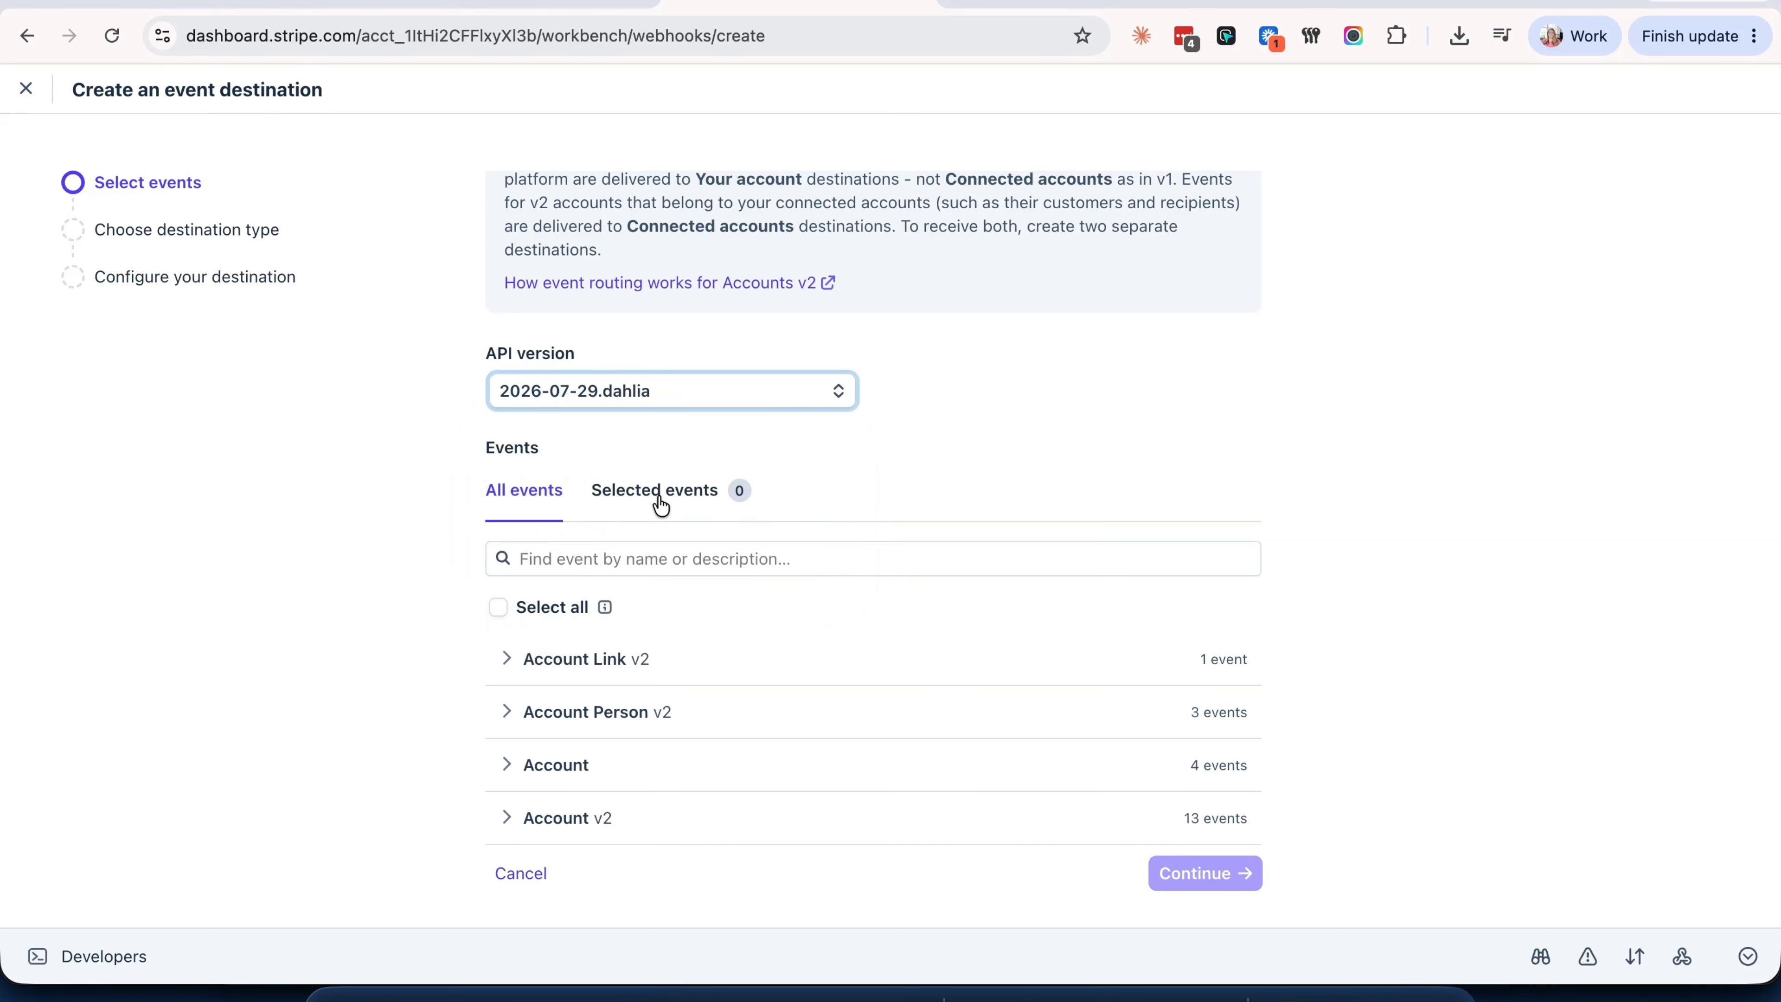
pyautogui.click(499, 608)
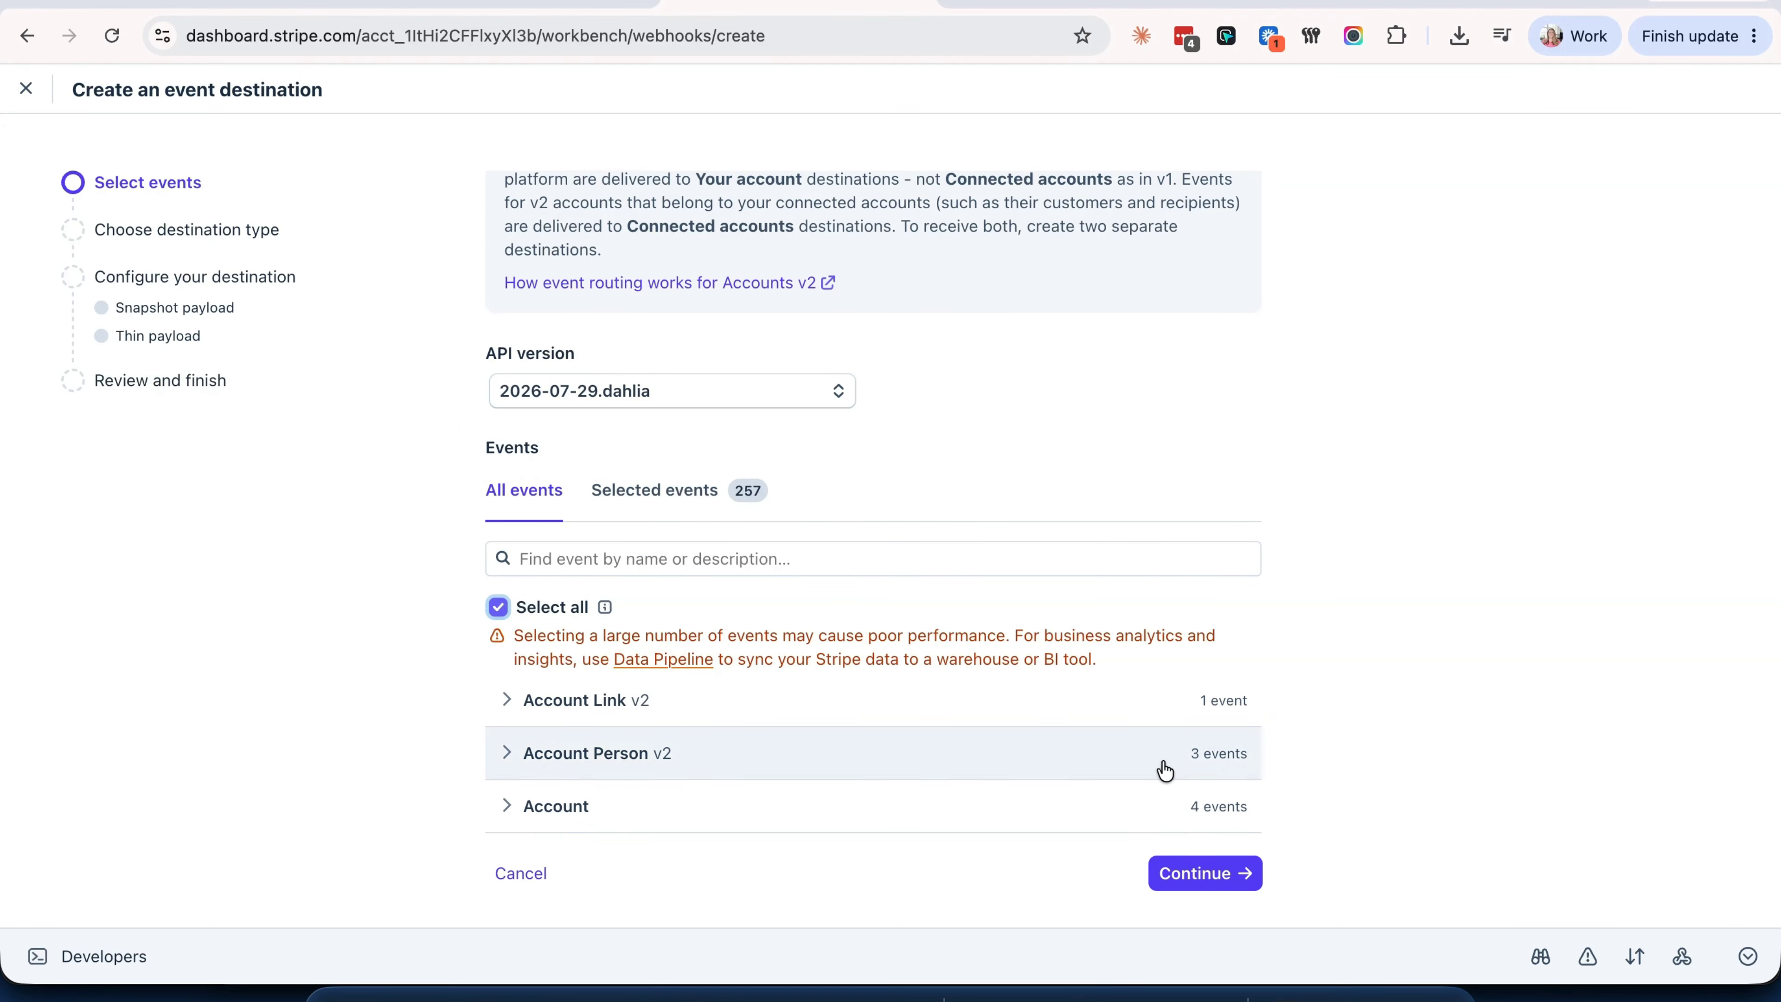
pyautogui.click(1205, 874)
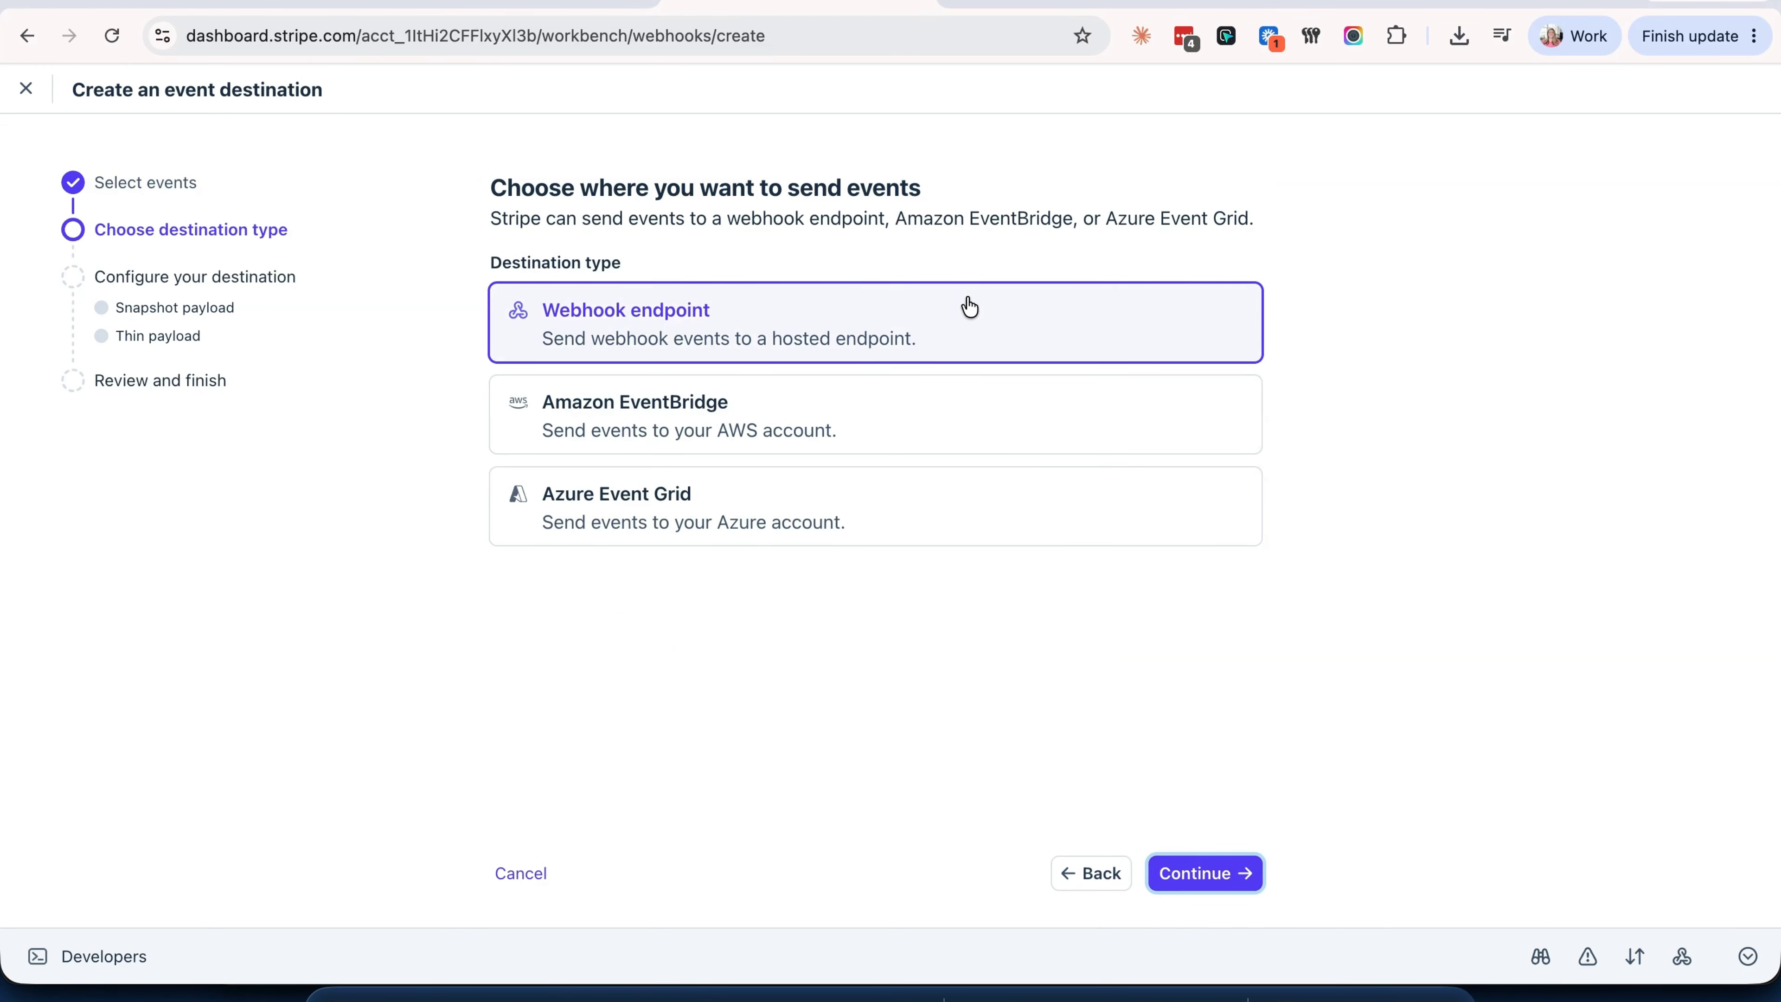
# - Choose a Webhook endpoint destination and continue past the payload notice
pyautogui.click(1220, 877)
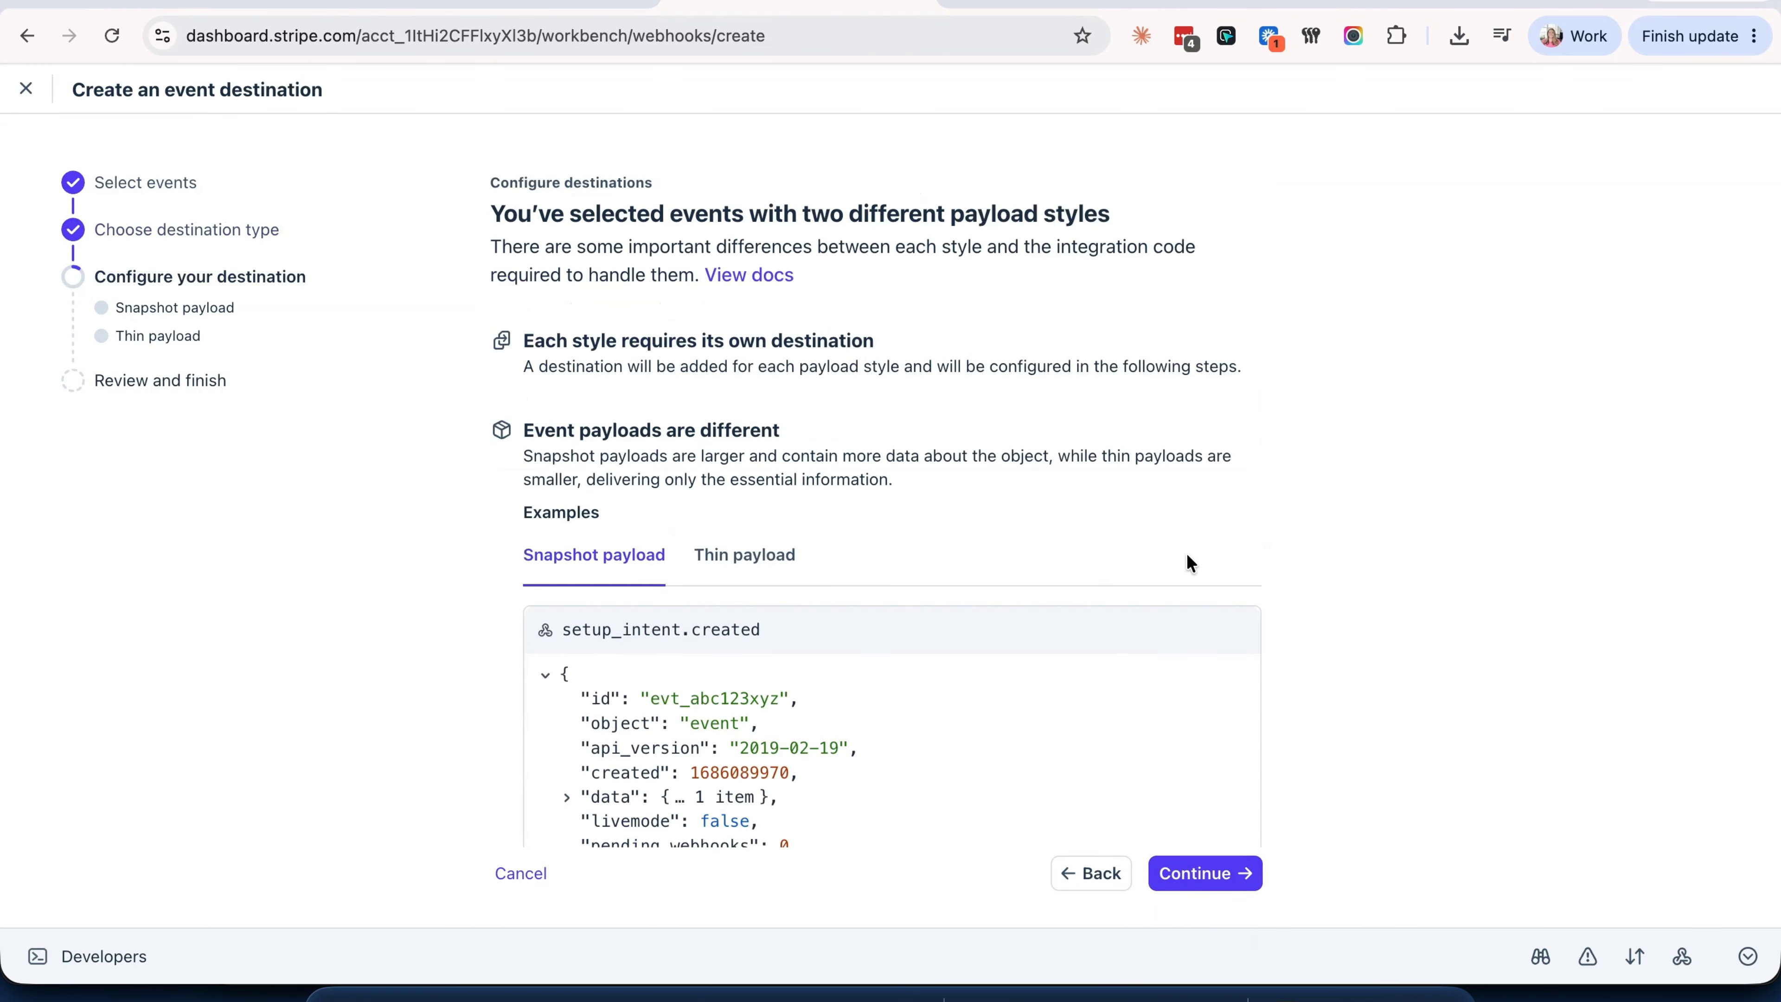
pyautogui.scroll(-5, 1187, 556)
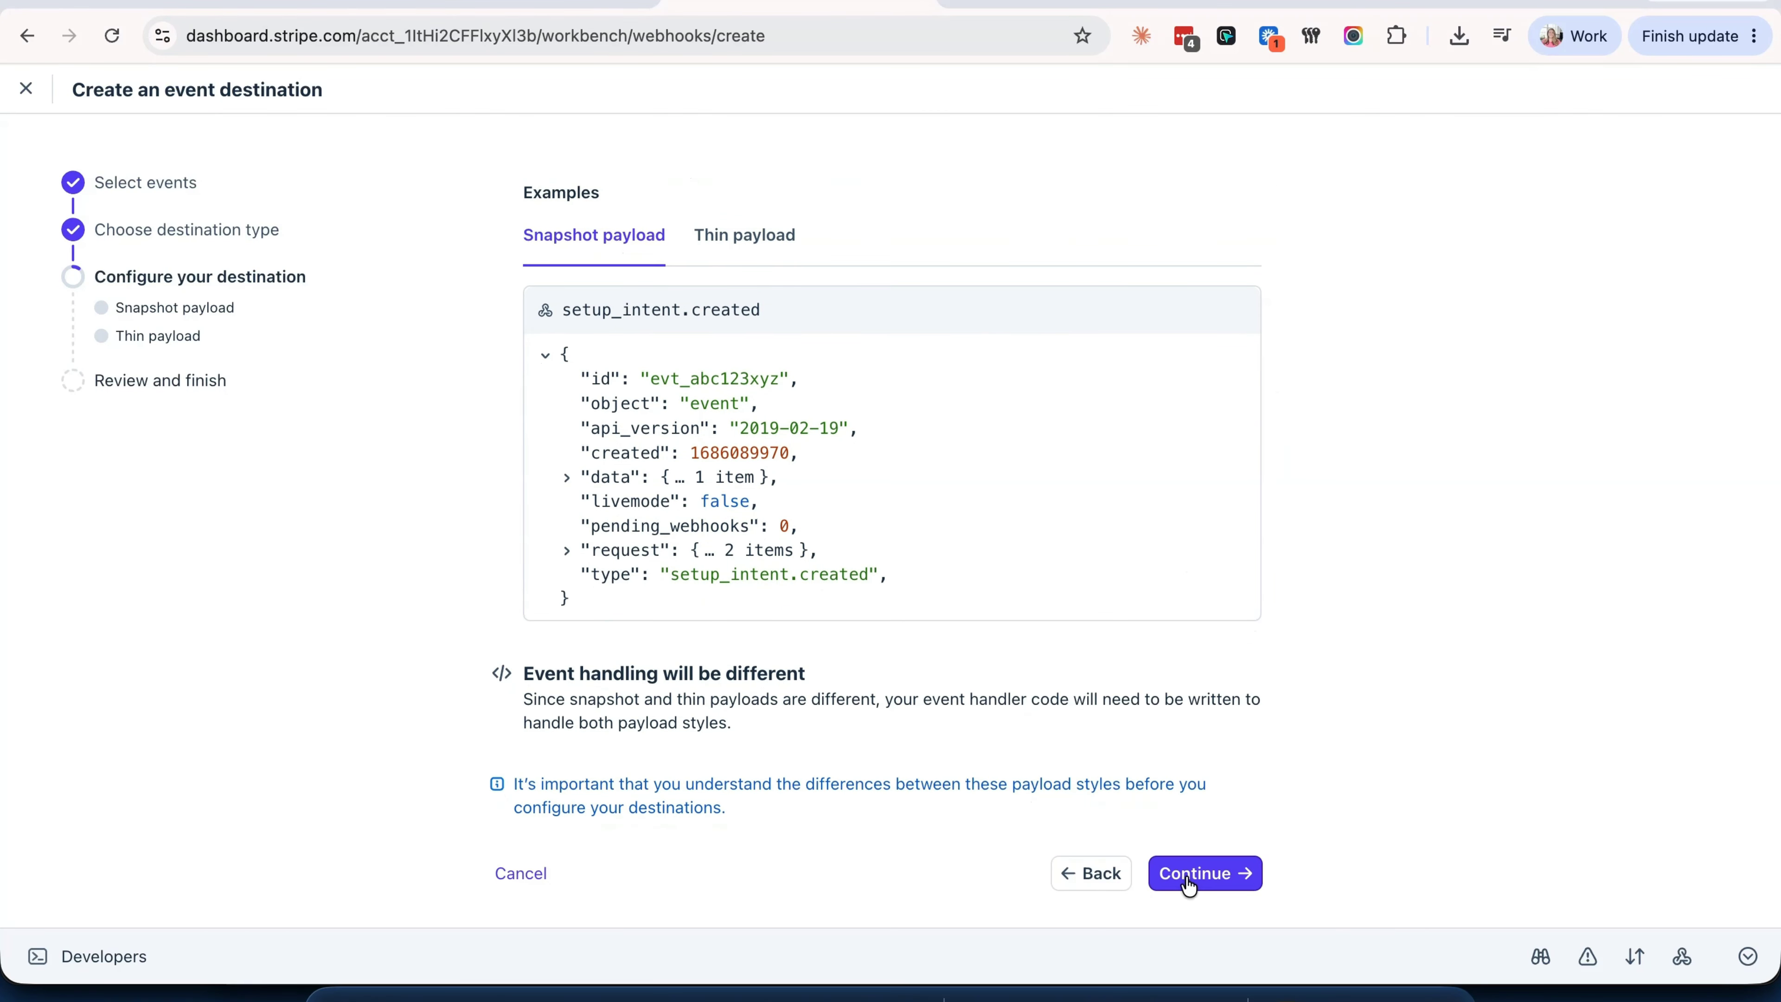
pyautogui.click(1187, 883)
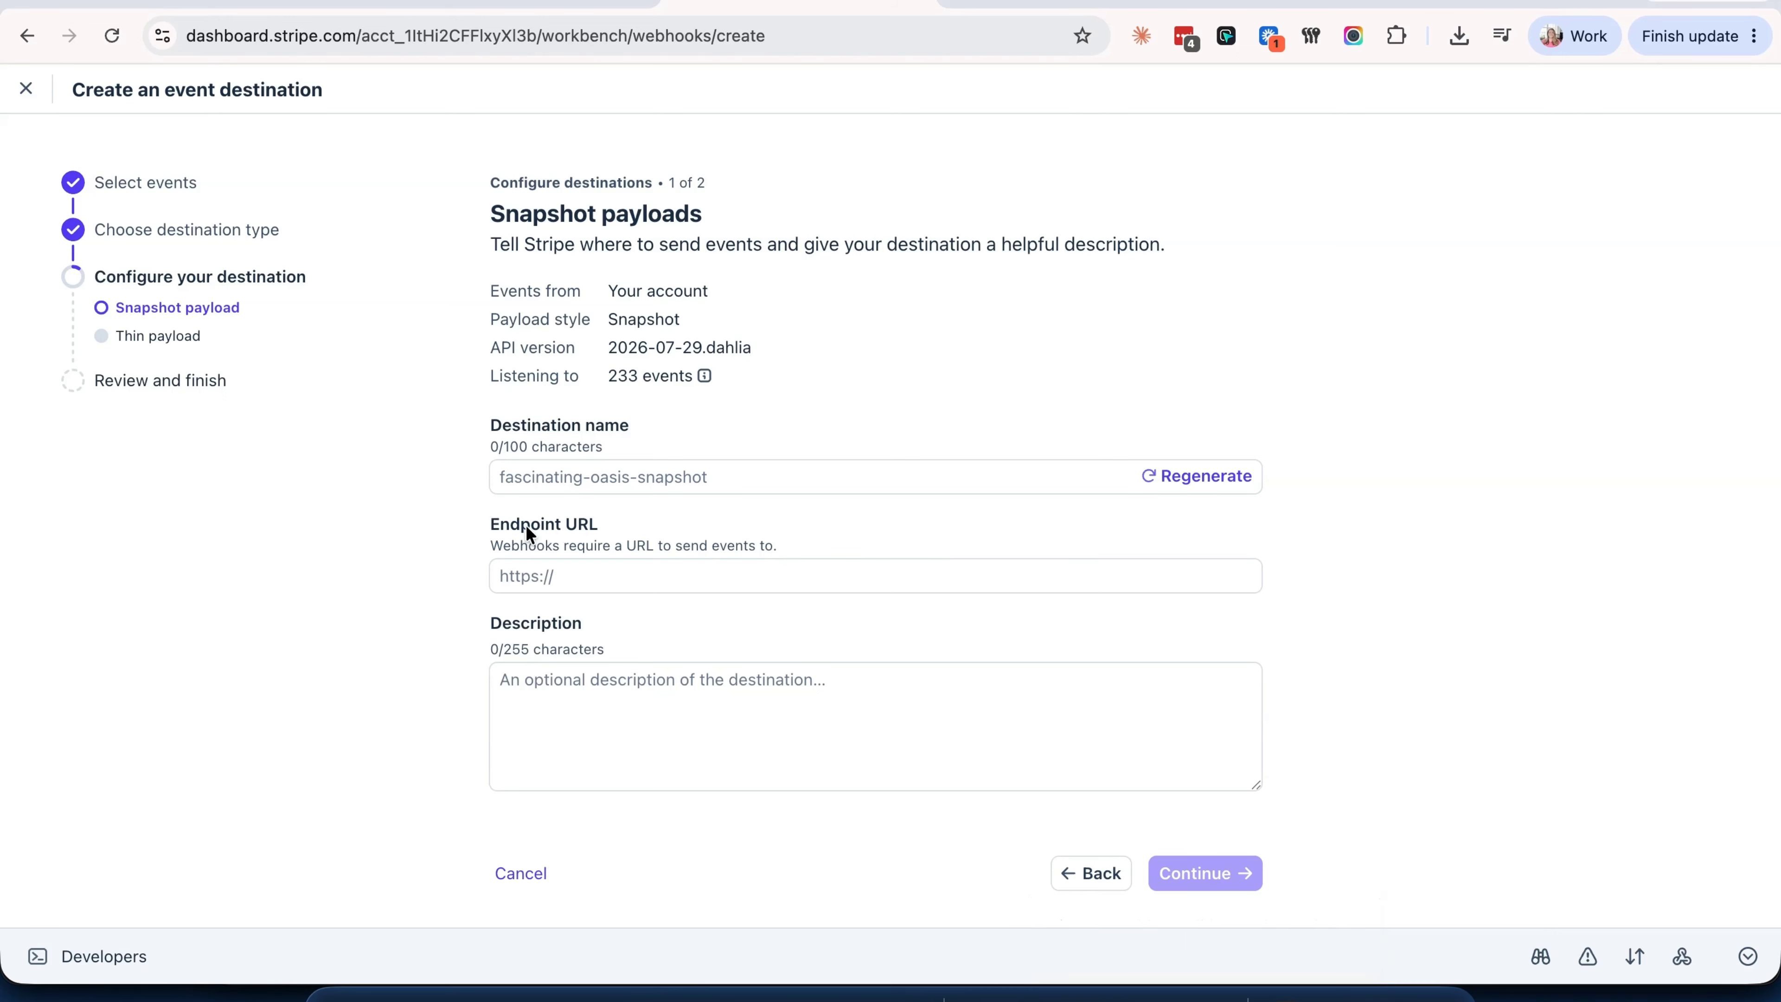
# - Paste the Gravity Forms endpoint URL into the snapshot destination
pyautogui.click(572, 575)
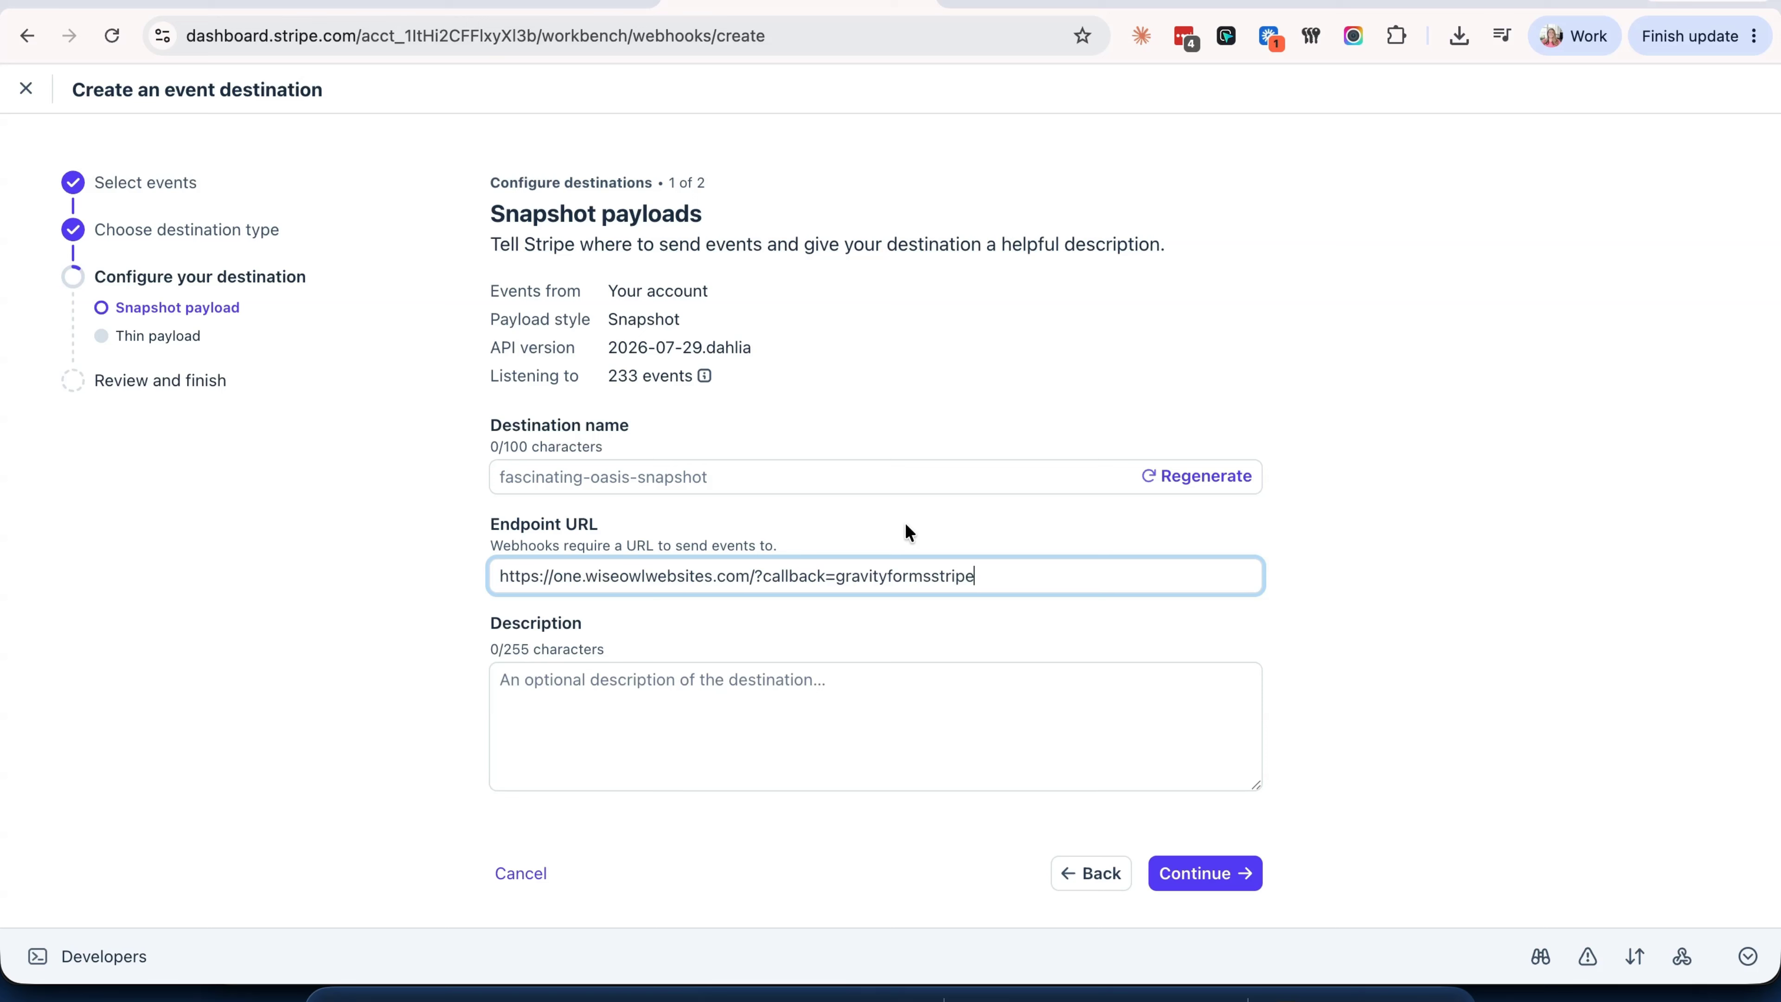
pyautogui.click(1202, 870)
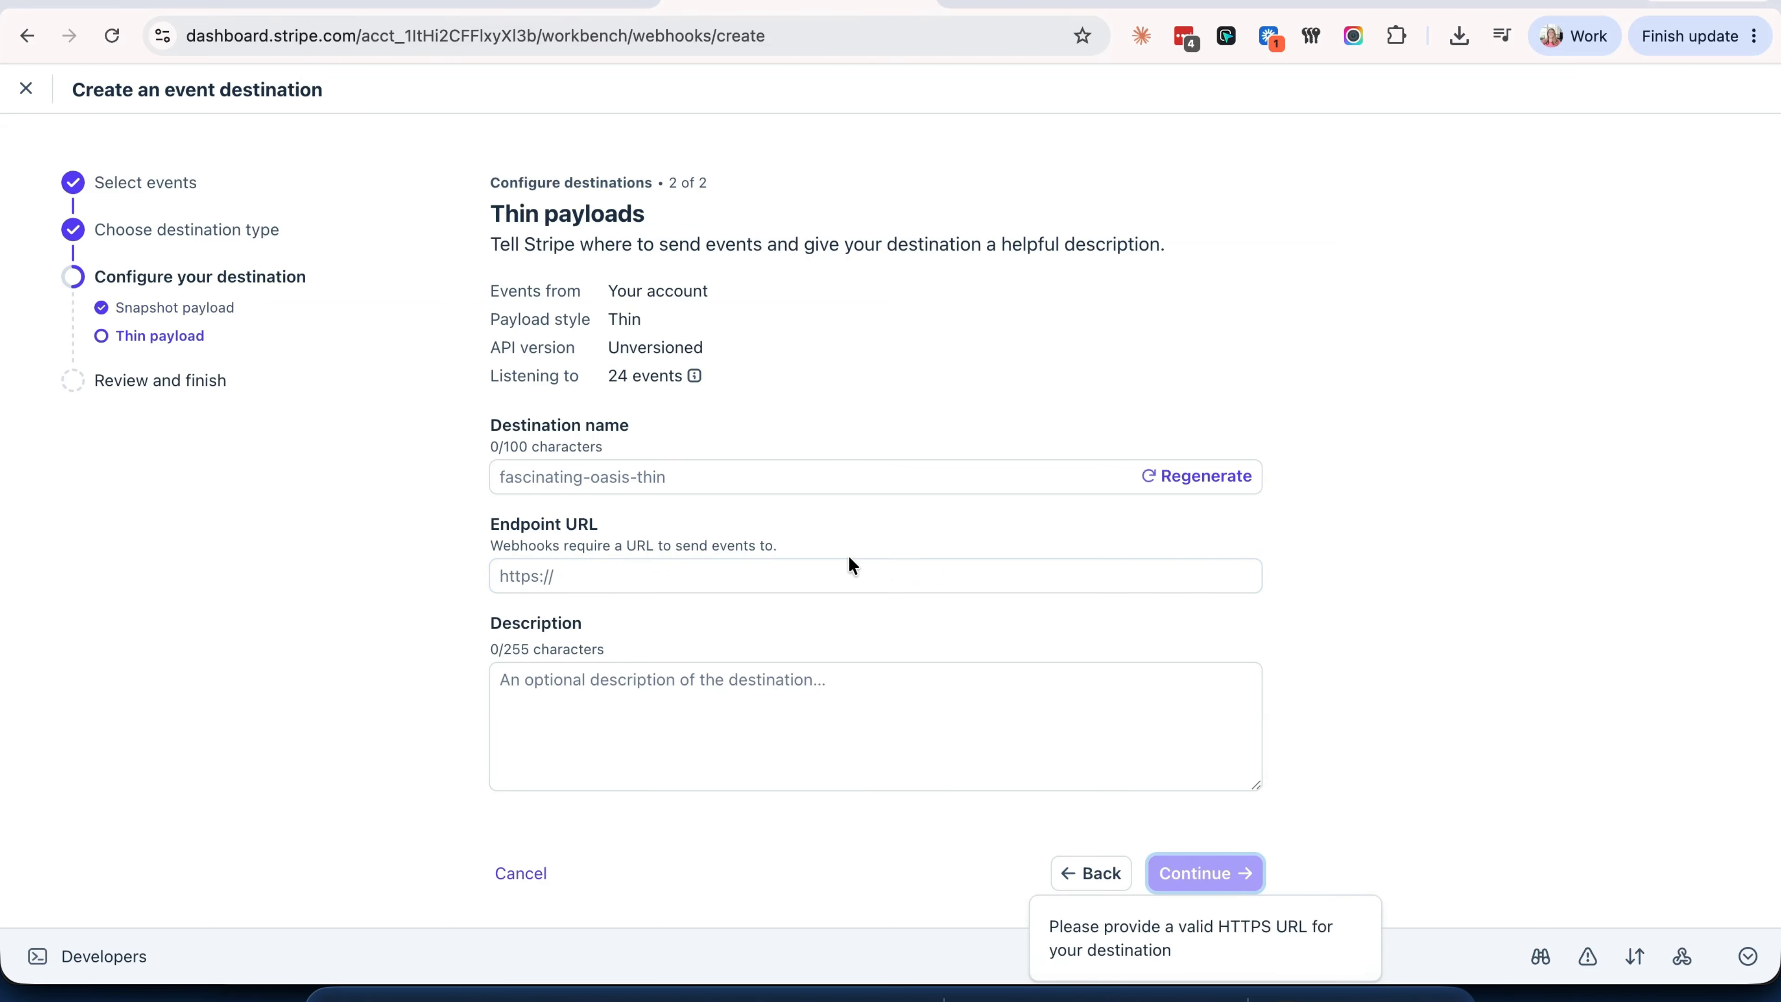
# - Paste the same URL for the thin destination, create both, and copy the signing secret
pyautogui.click(847, 574)
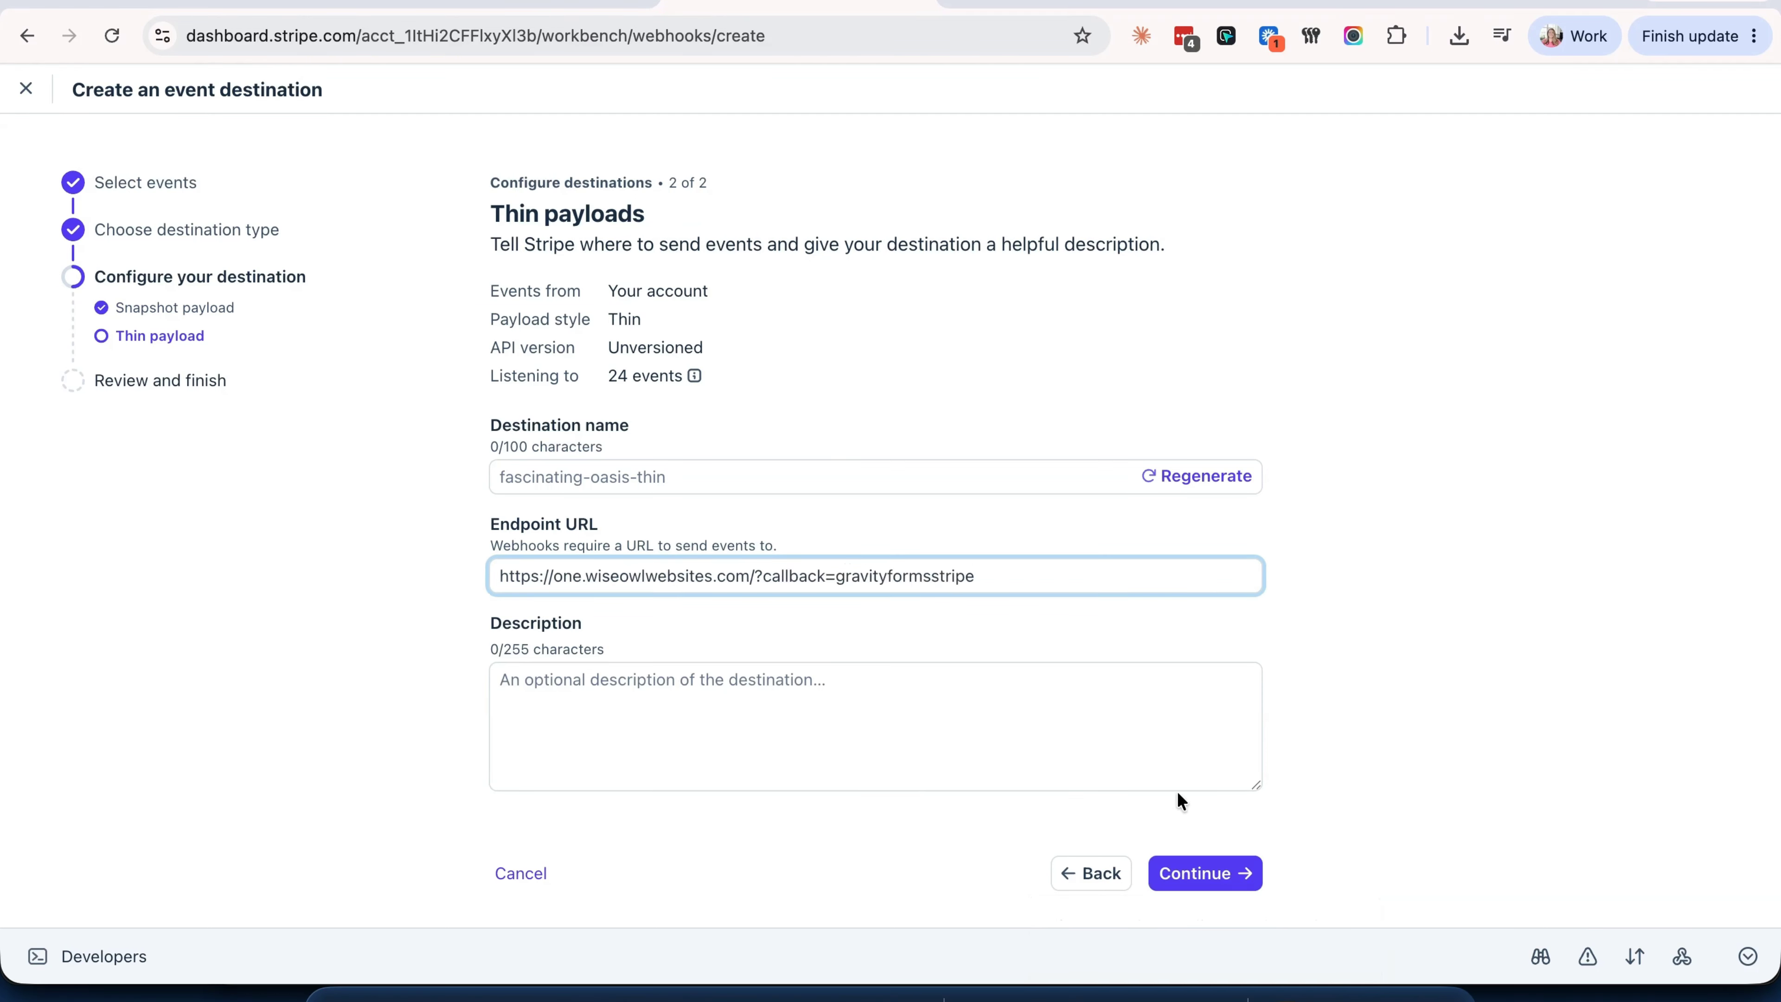
pyautogui.click(1223, 882)
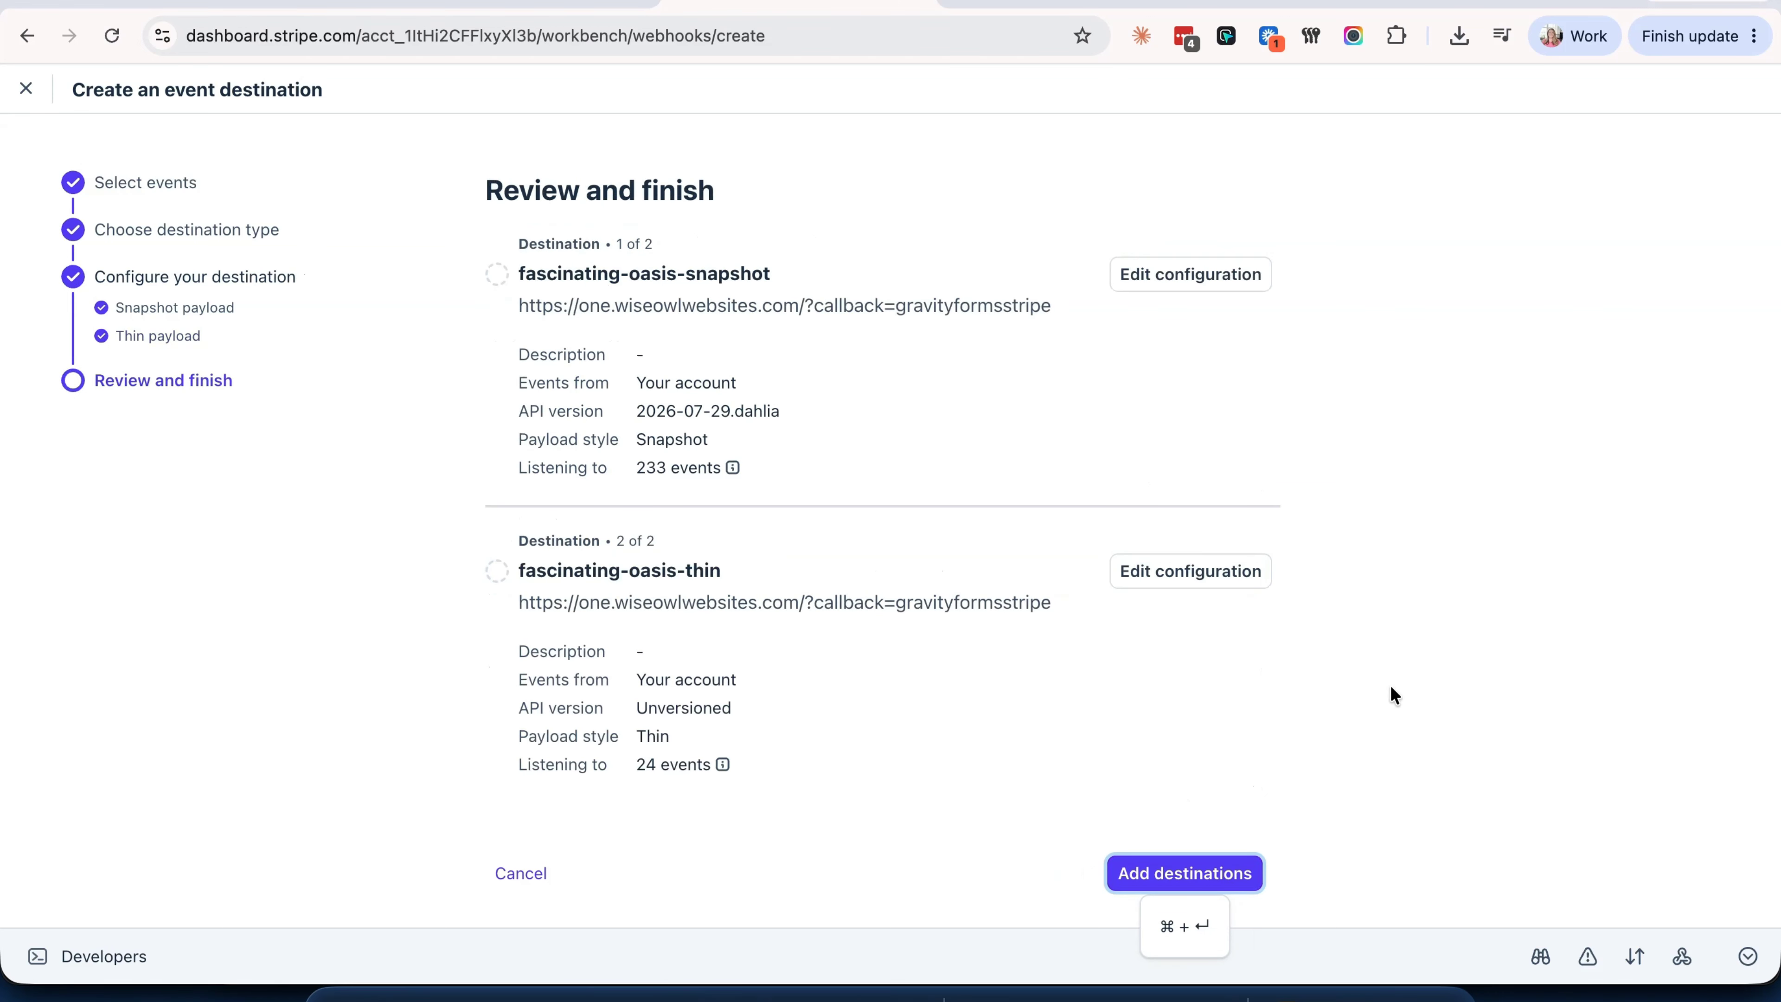
pyautogui.click(1168, 875)
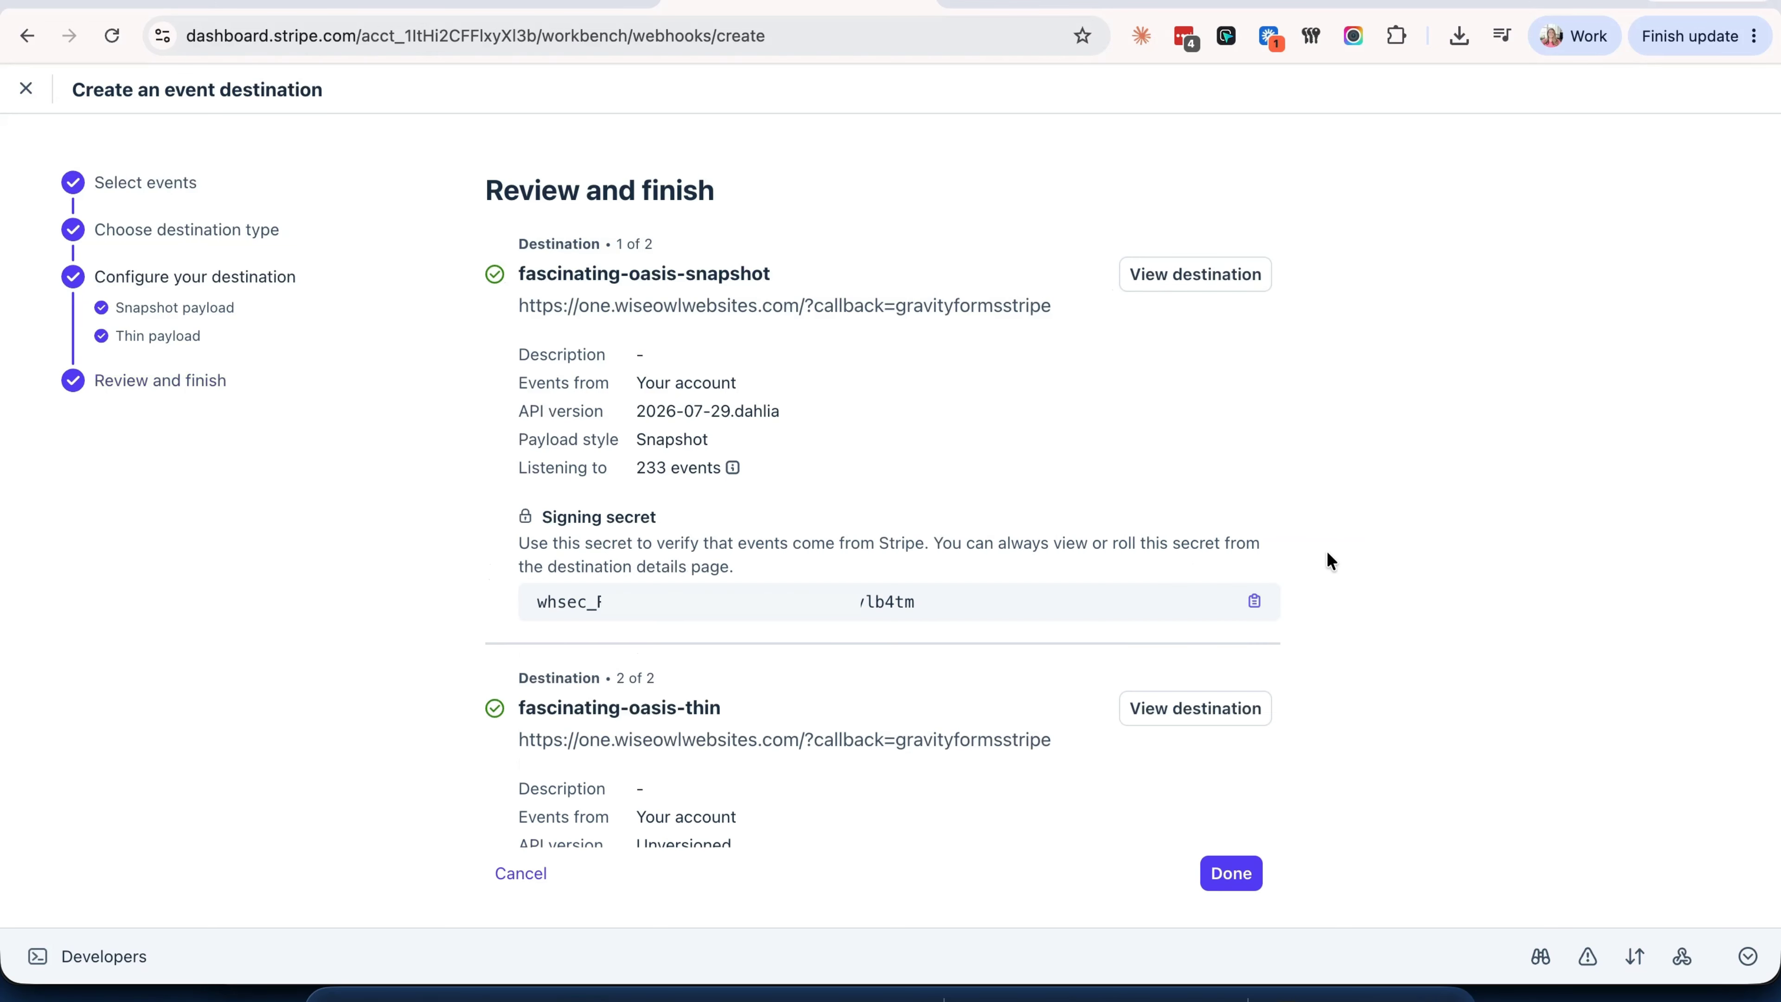
pyautogui.click(1253, 603)
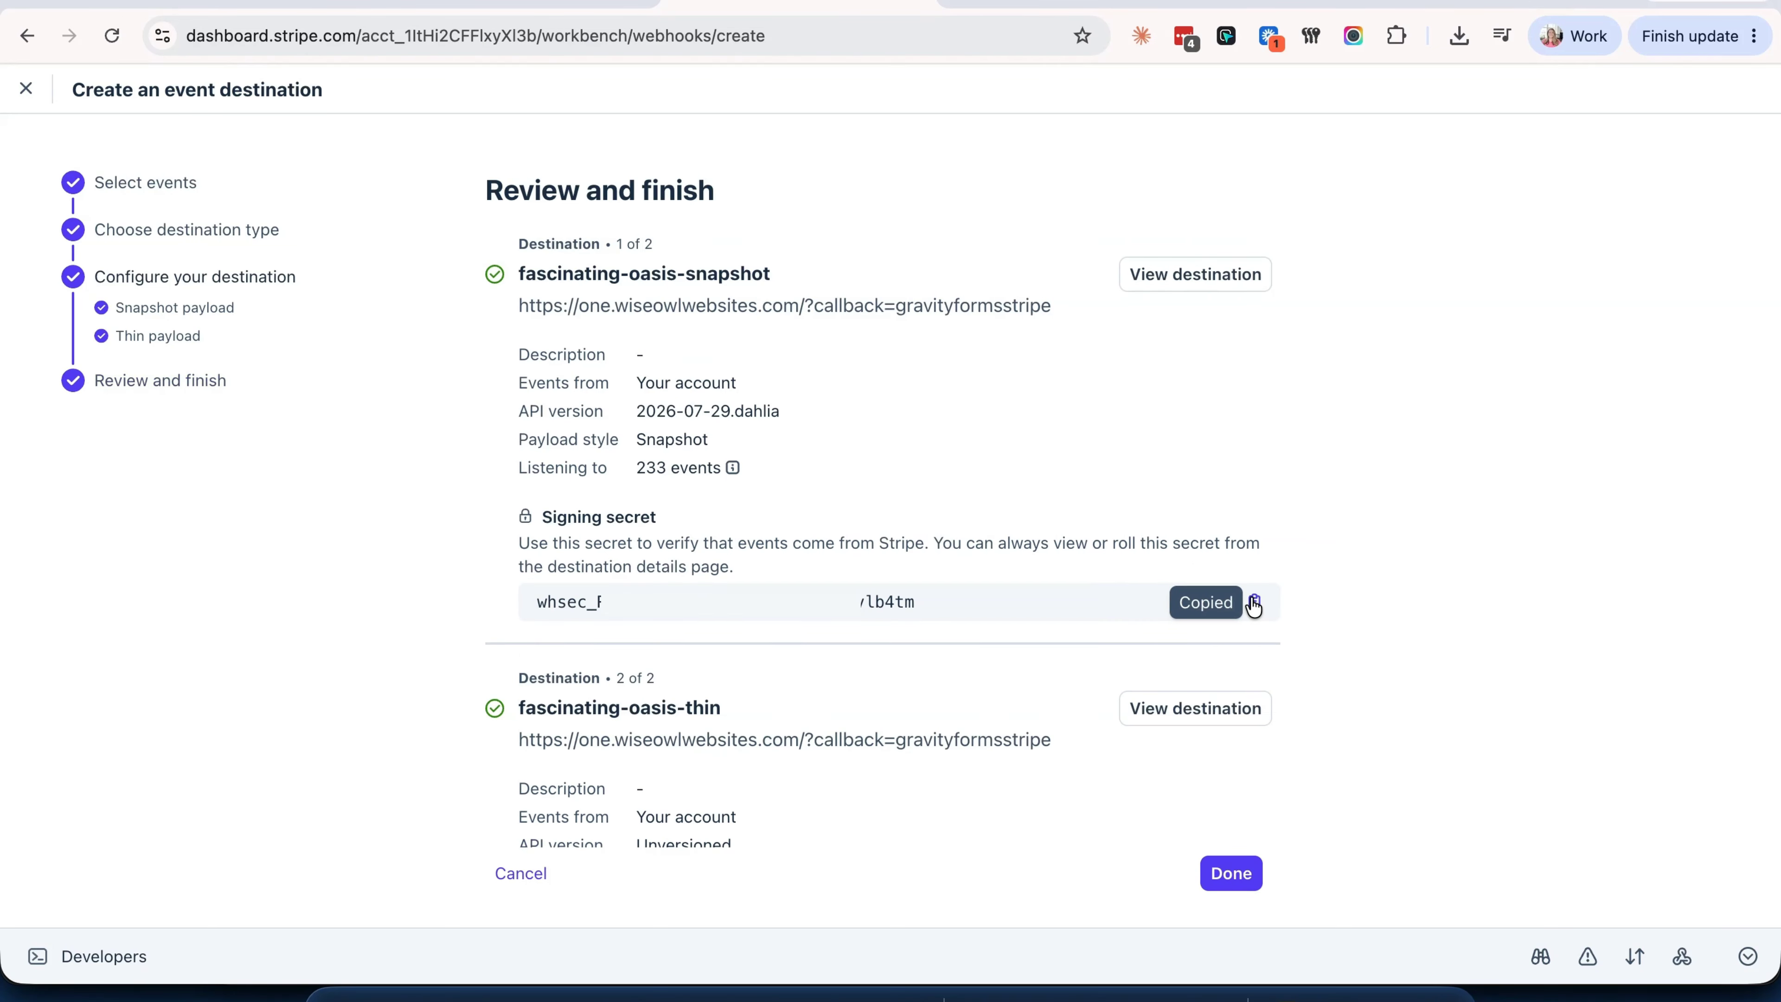
# - Replace the Live Signing Secret with the newly copied Stripe signing secret
pyautogui.click(515, 2)
pyautogui.click(874, 824)
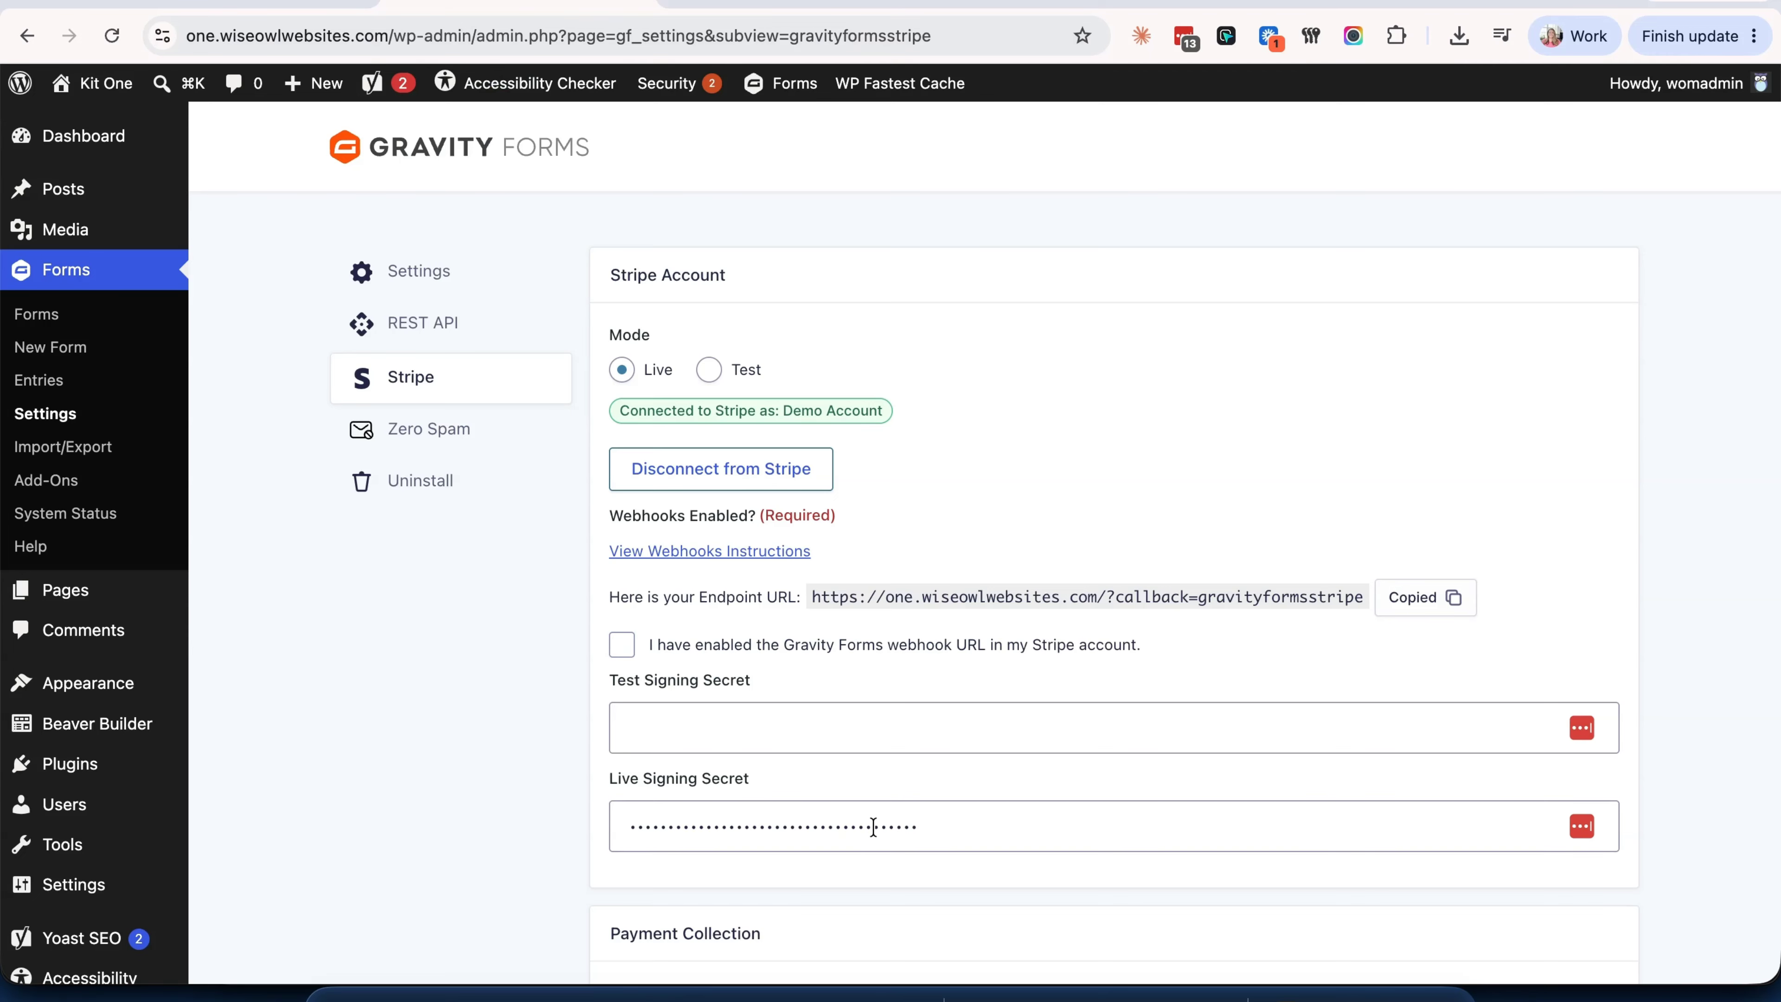
pyautogui.click(873, 826)
pyautogui.doubleClick(825, 708)
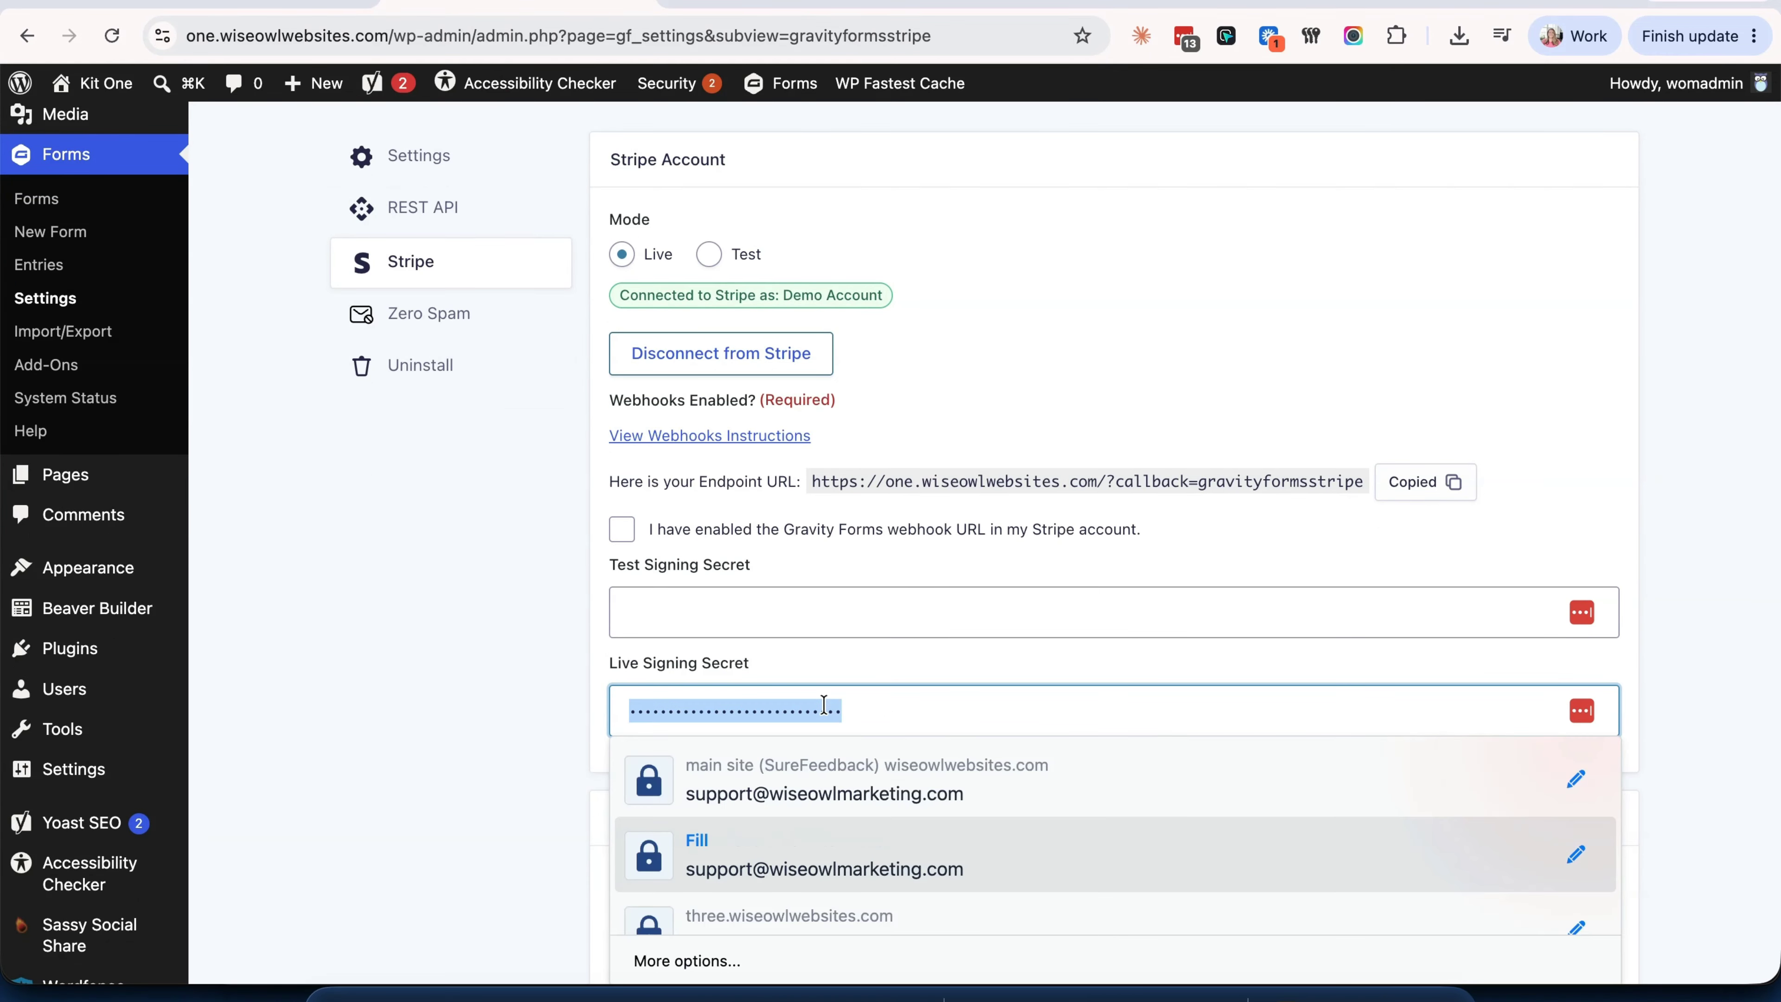
pyautogui.press('super+v')
pyautogui.click(1017, 659)
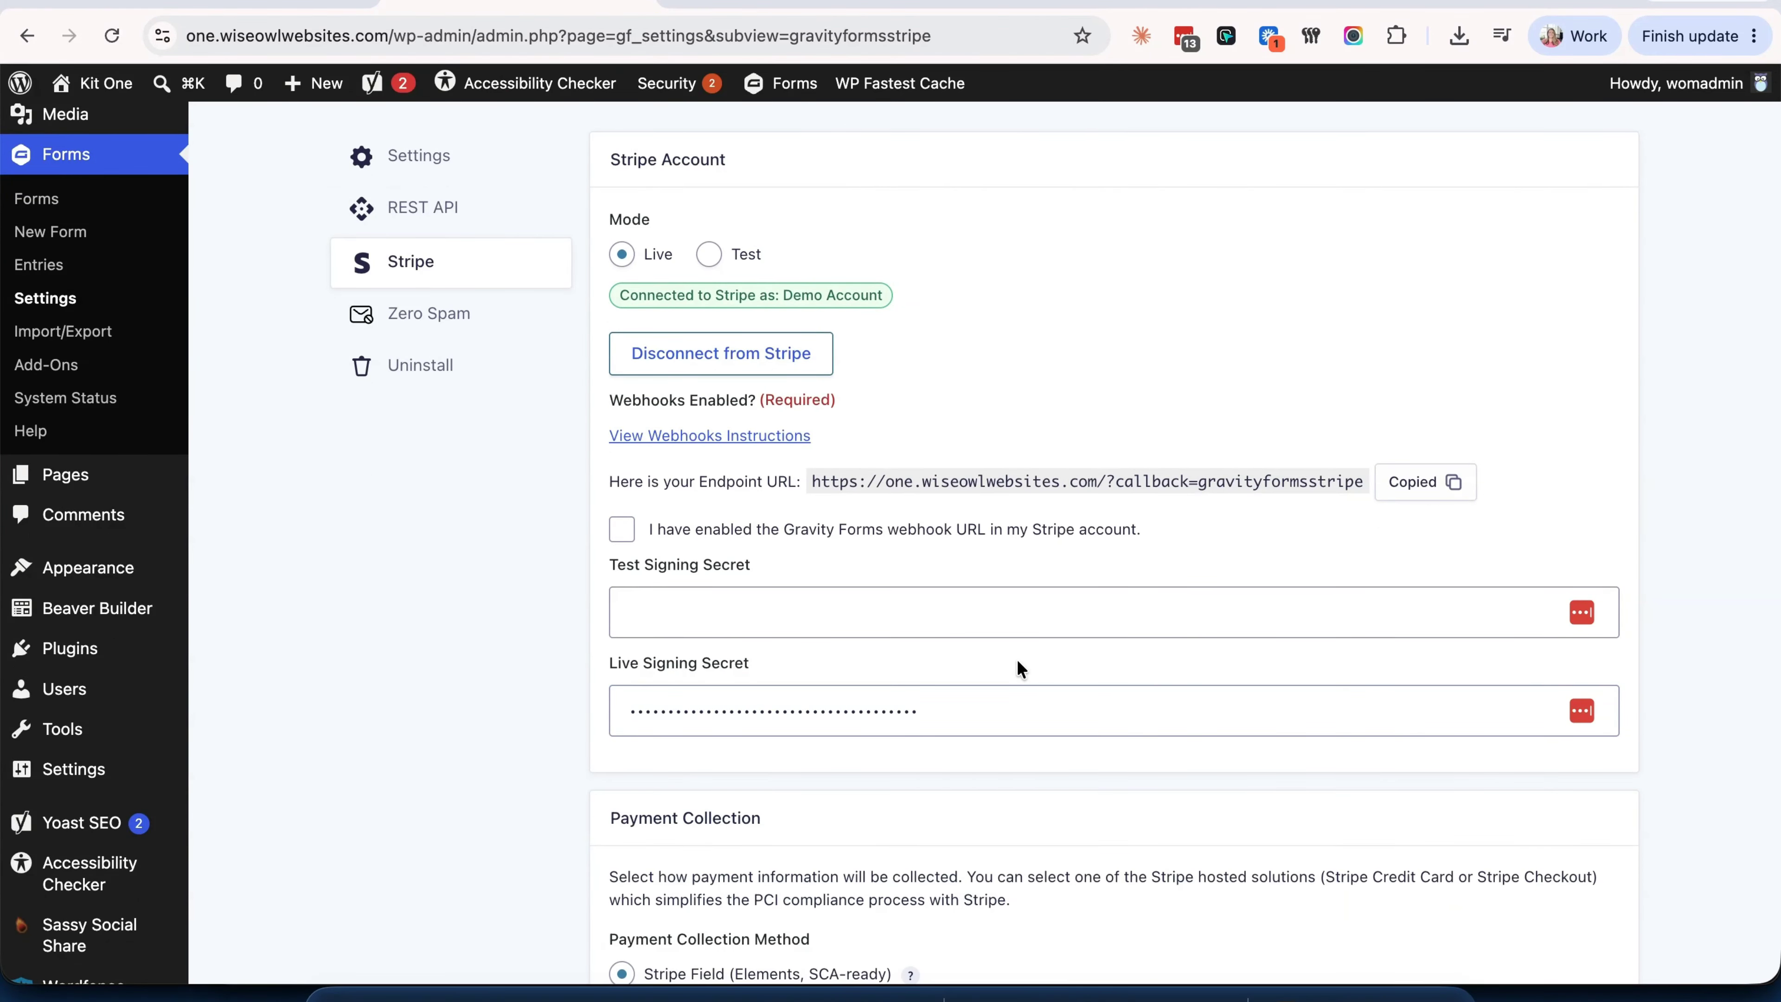
# - Tick the webhooks-enabled confirmation and save the Stripe settings
pyautogui.scroll(-4, 1017, 659)
pyautogui.click(661, 851)
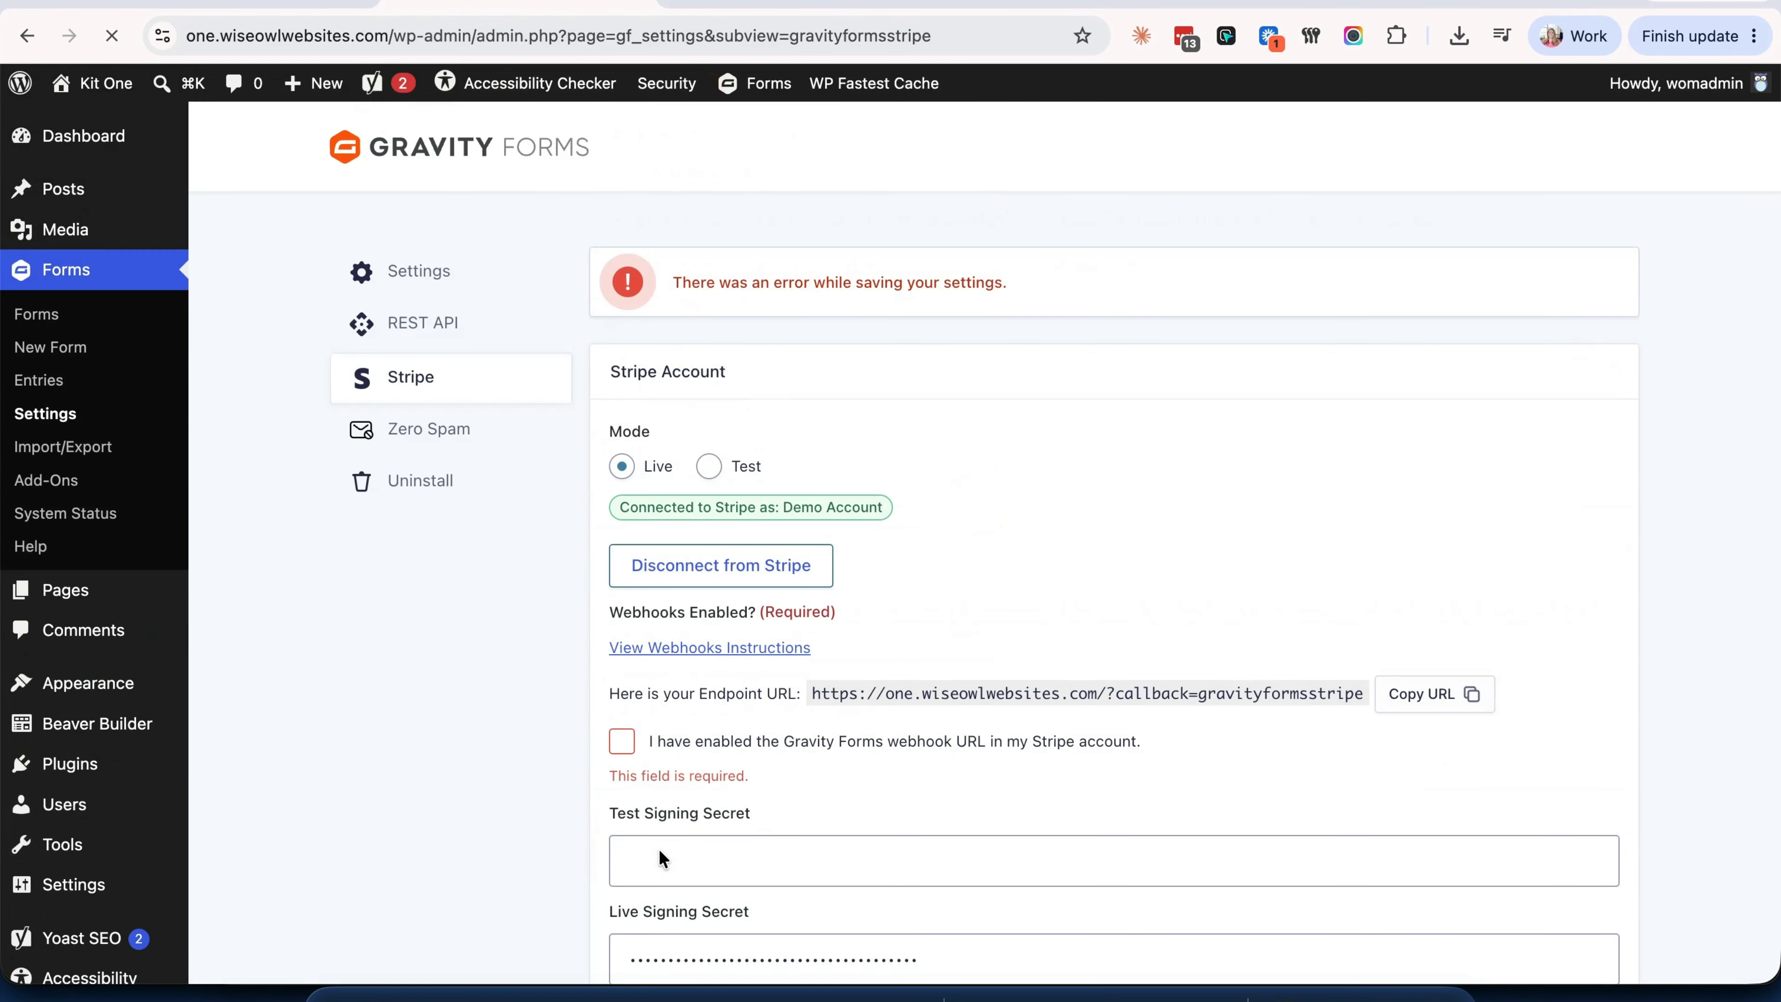
pyautogui.click(621, 740)
pyautogui.scroll(-7, 749, 733)
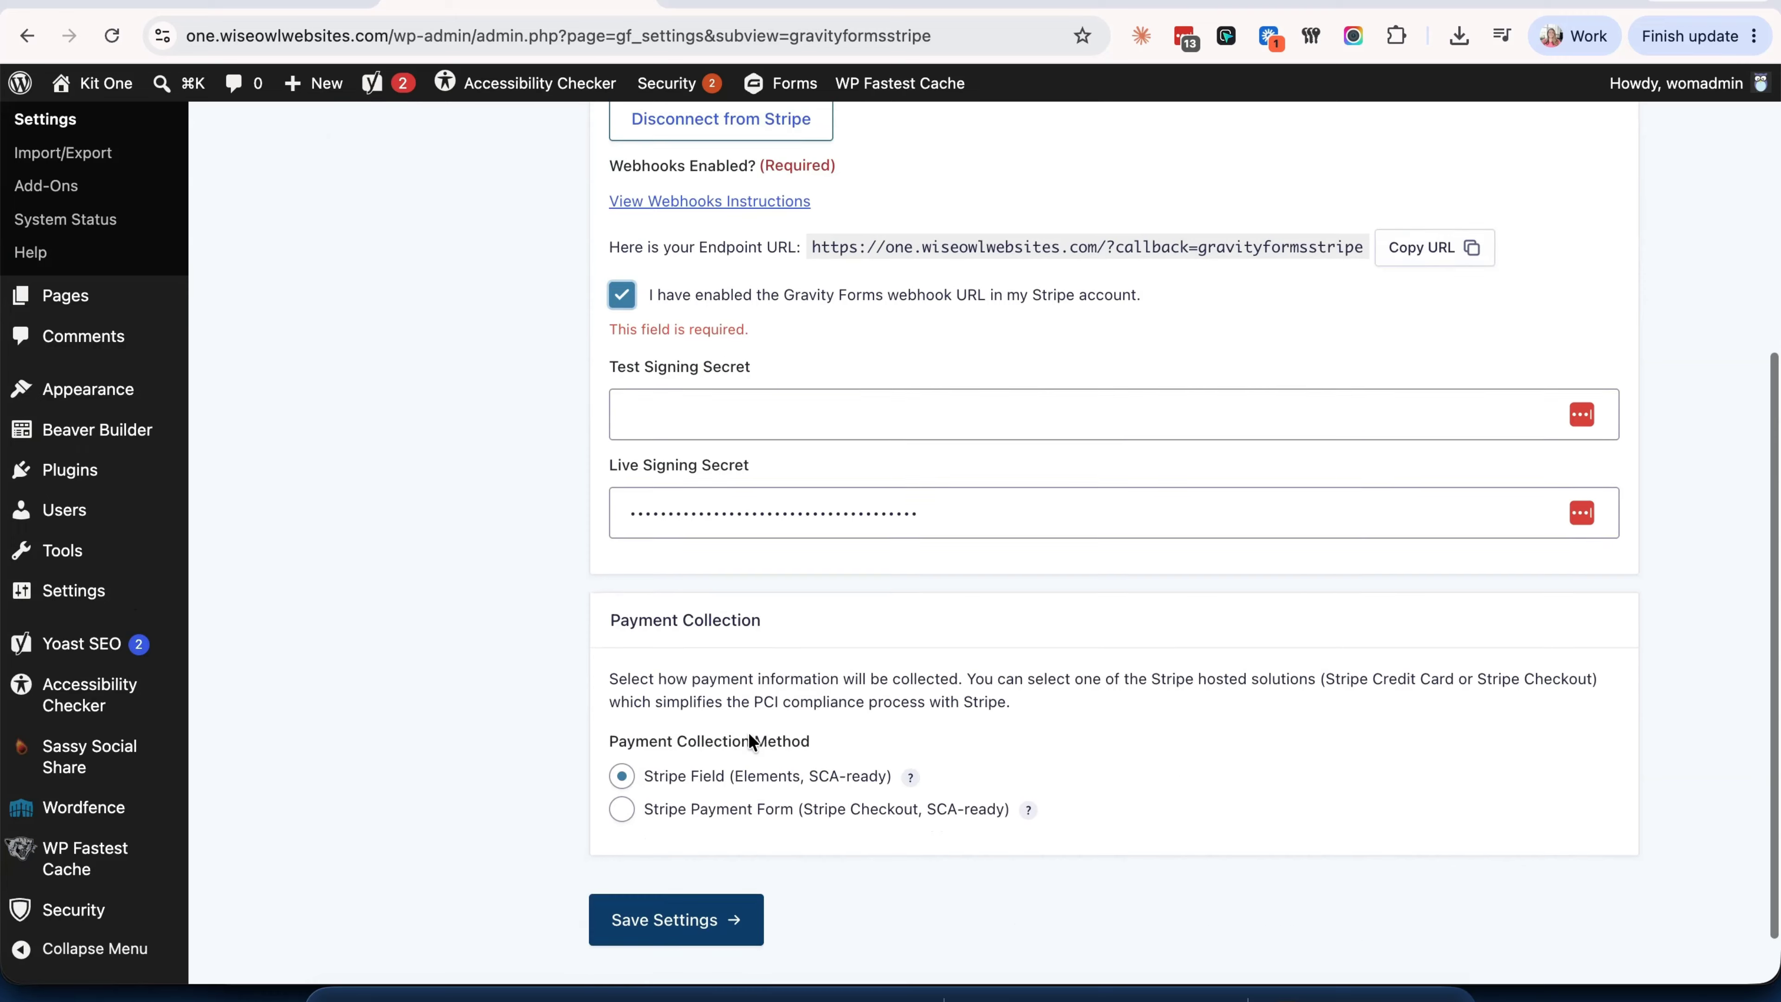
pyautogui.click(675, 851)
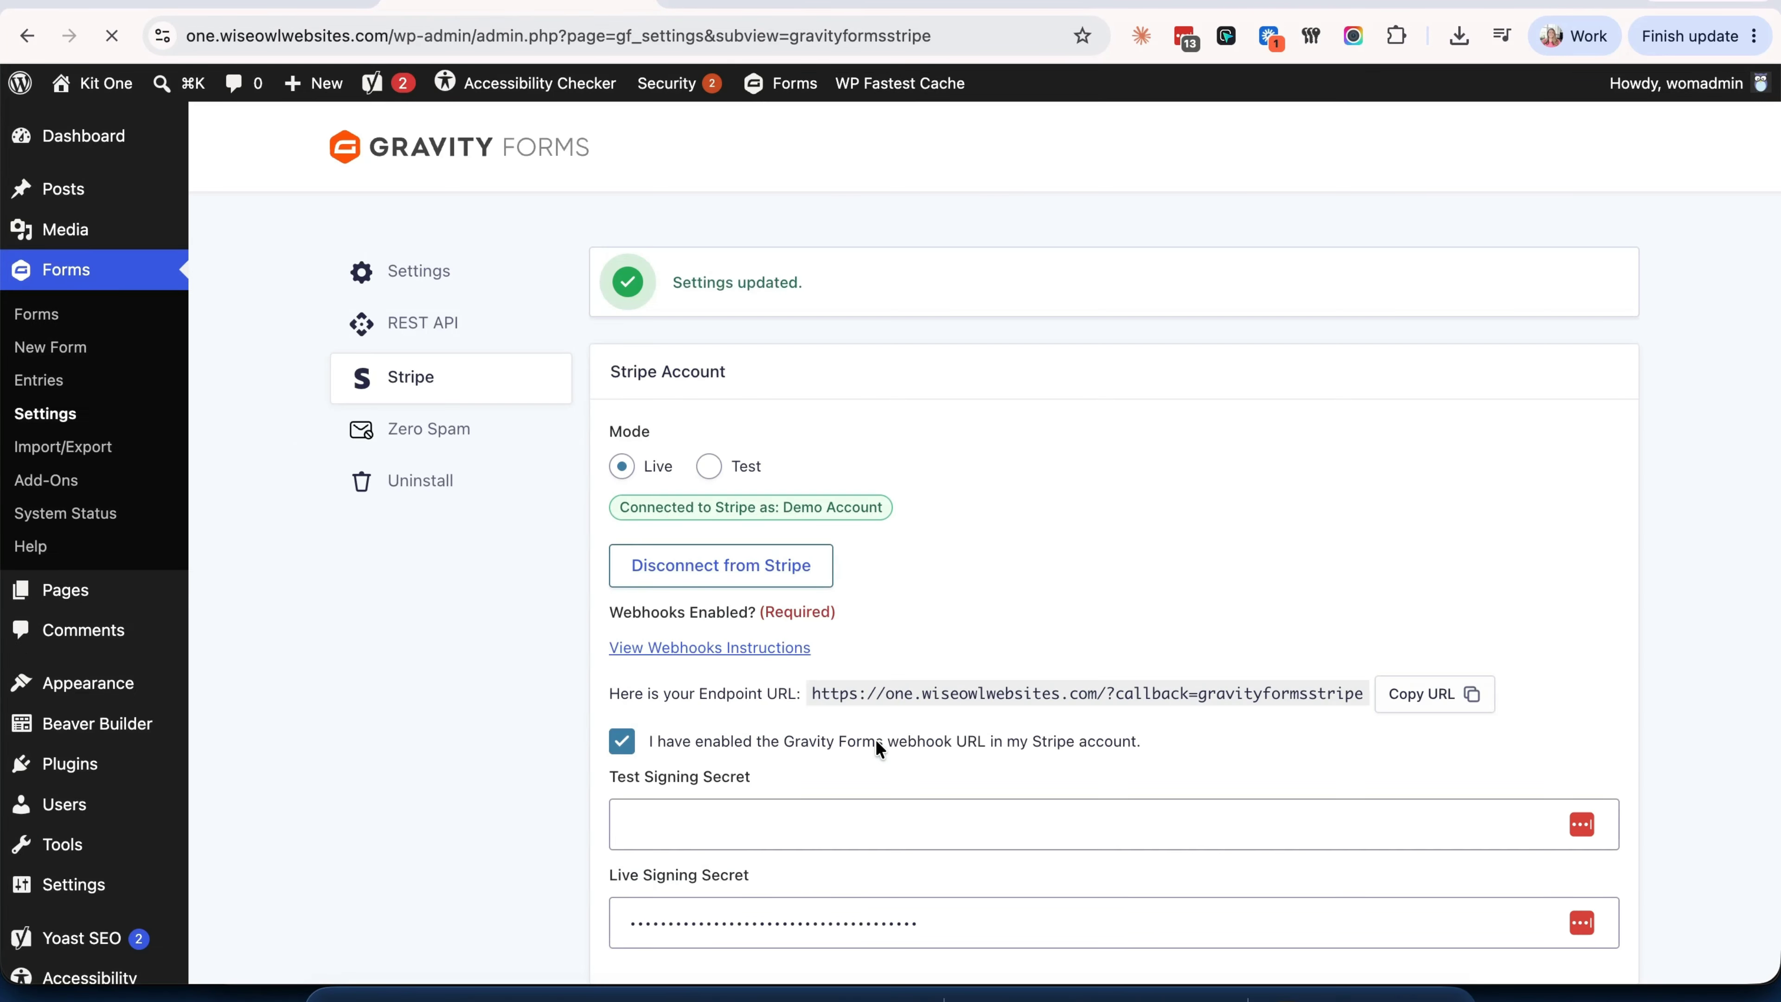
pyautogui.scroll(-4, 881, 749)
pyautogui.scroll(-3, 875, 739)
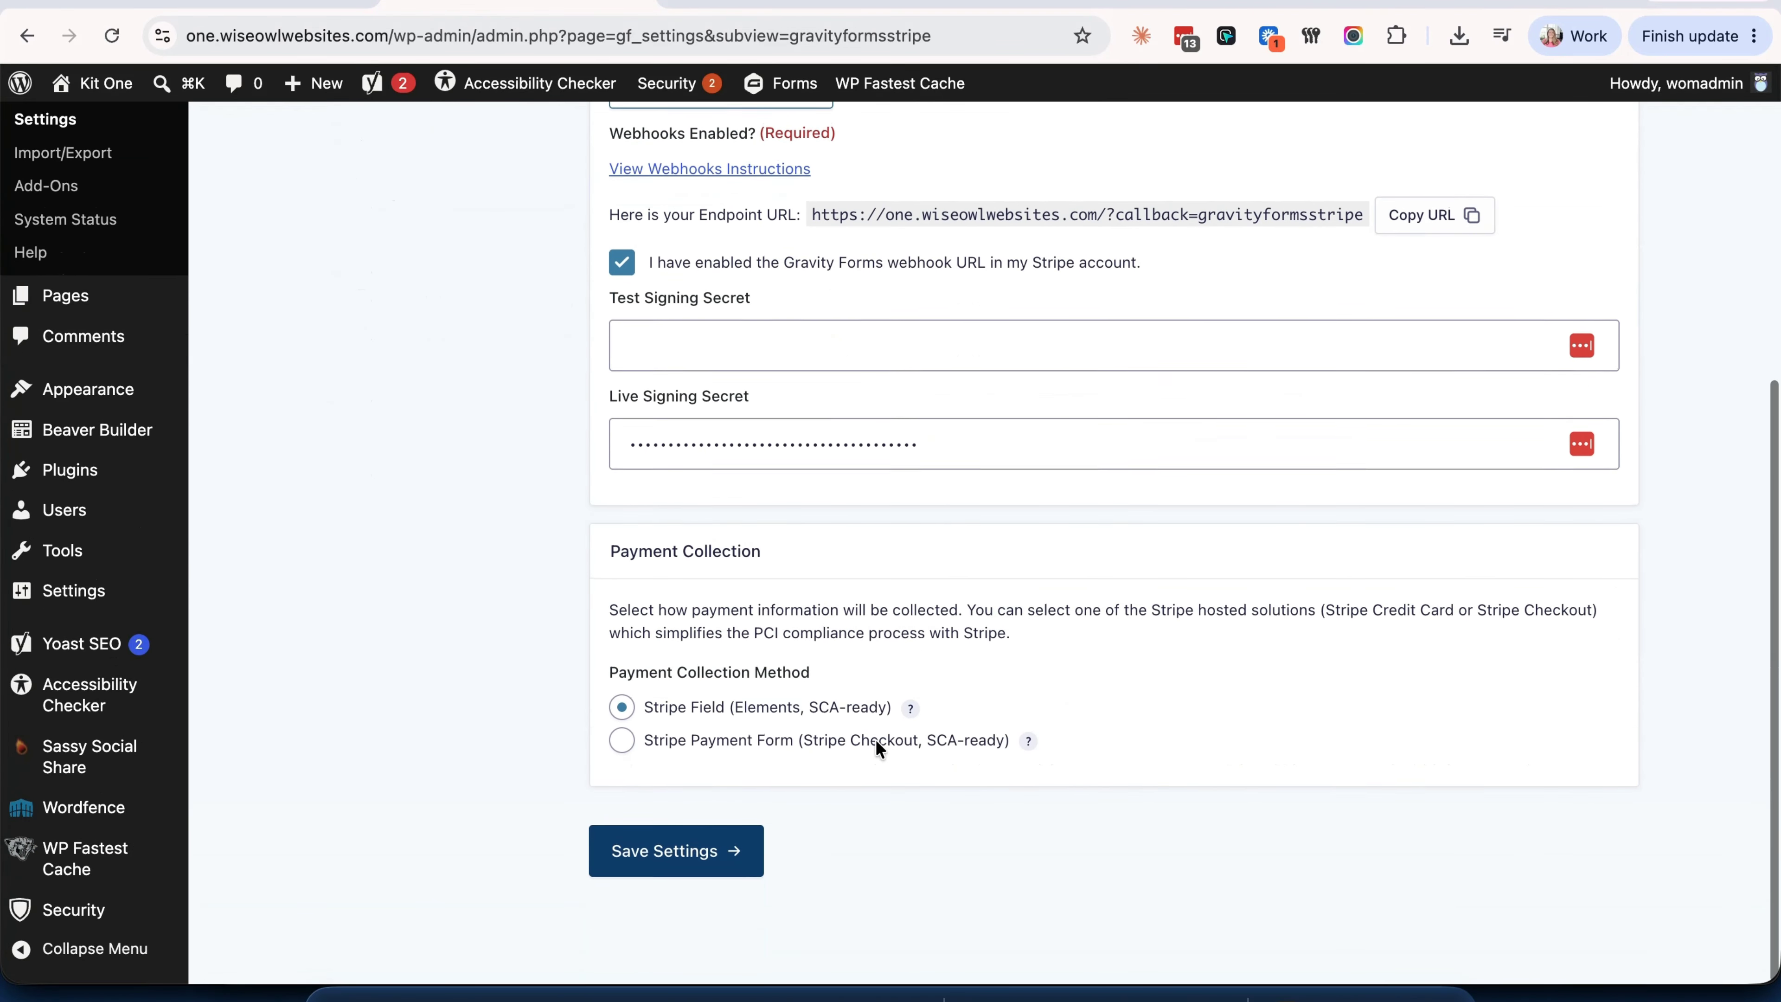
# - Reload the Checkout form editor and follow the Credit Card notice's 'Stripe feed' link
pyautogui.click(265, 15)
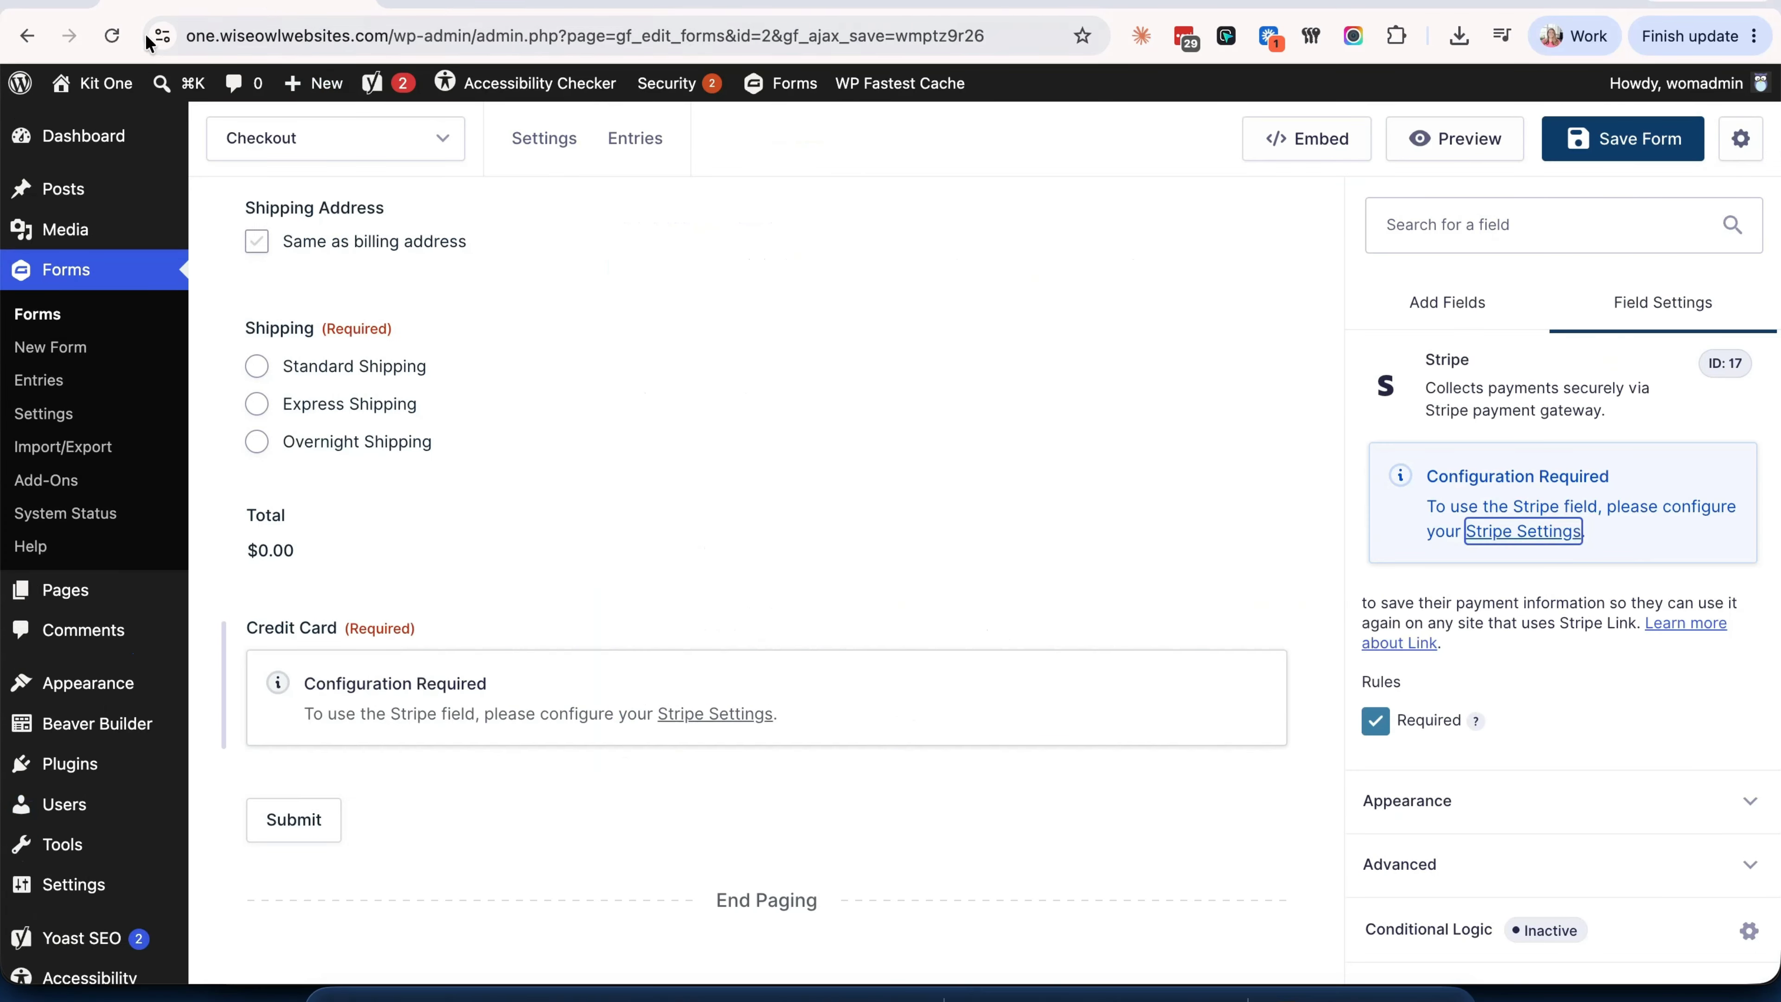
pyautogui.click(112, 39)
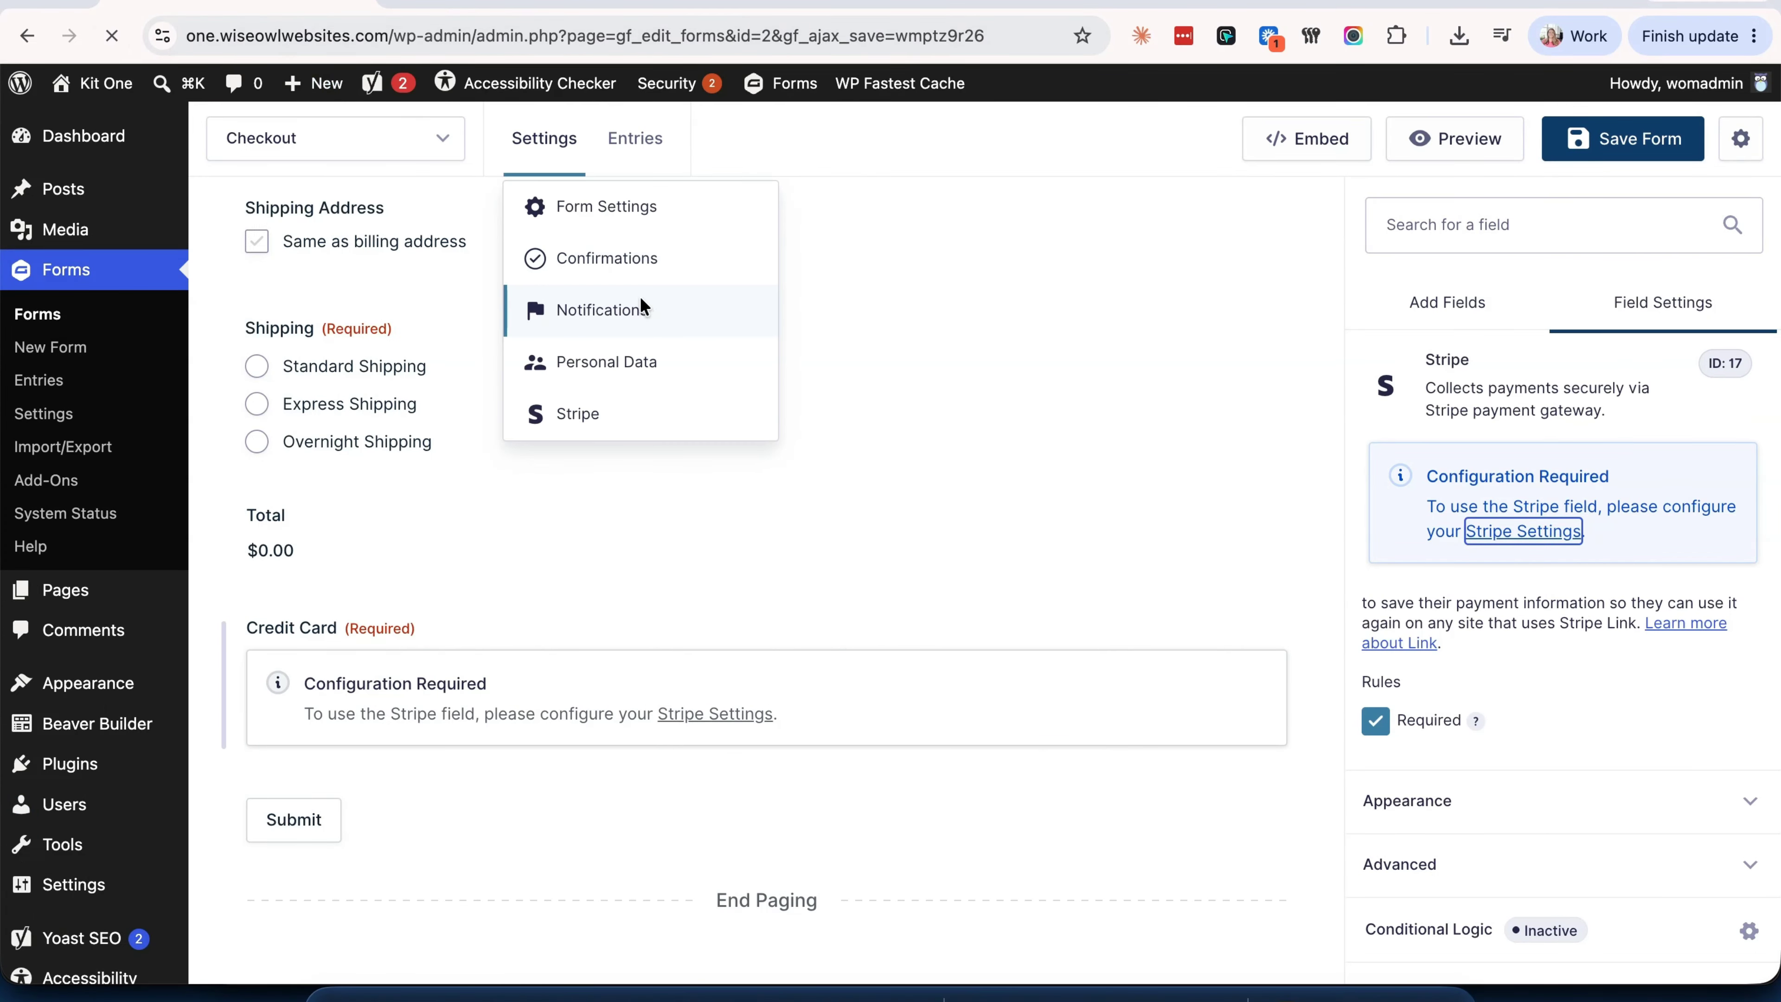
pyautogui.scroll(-20, 1124, 584)
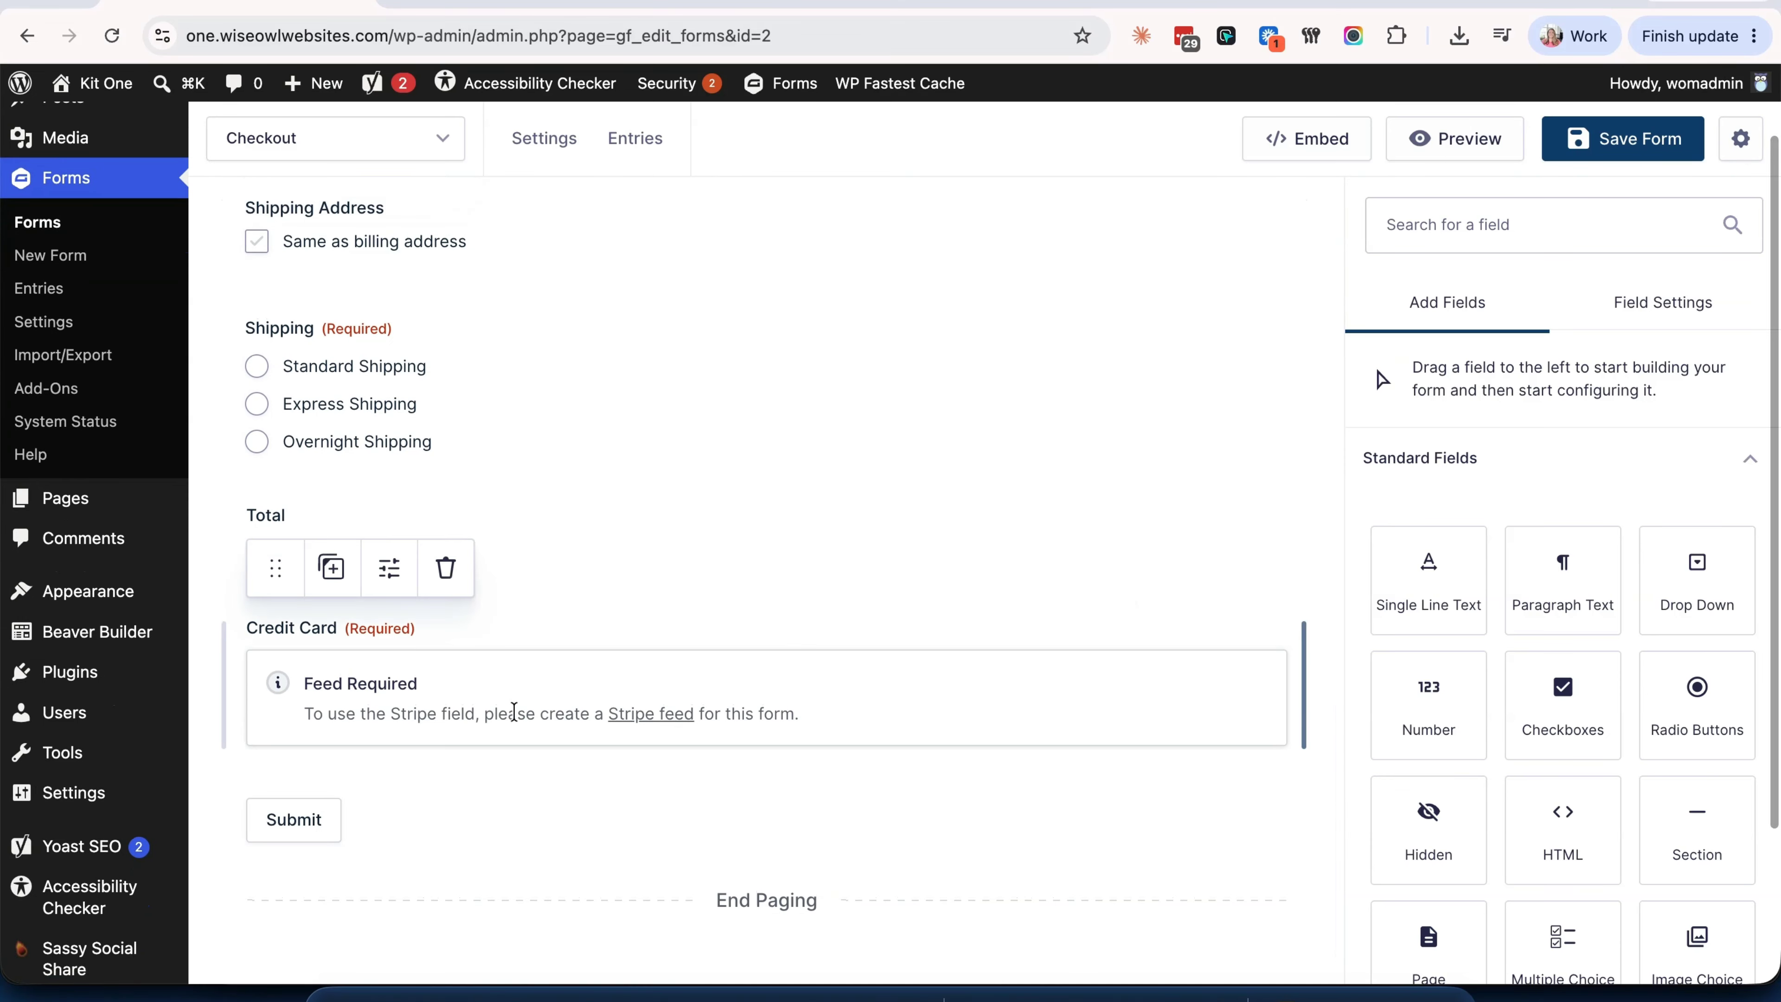
pyautogui.click(648, 728)
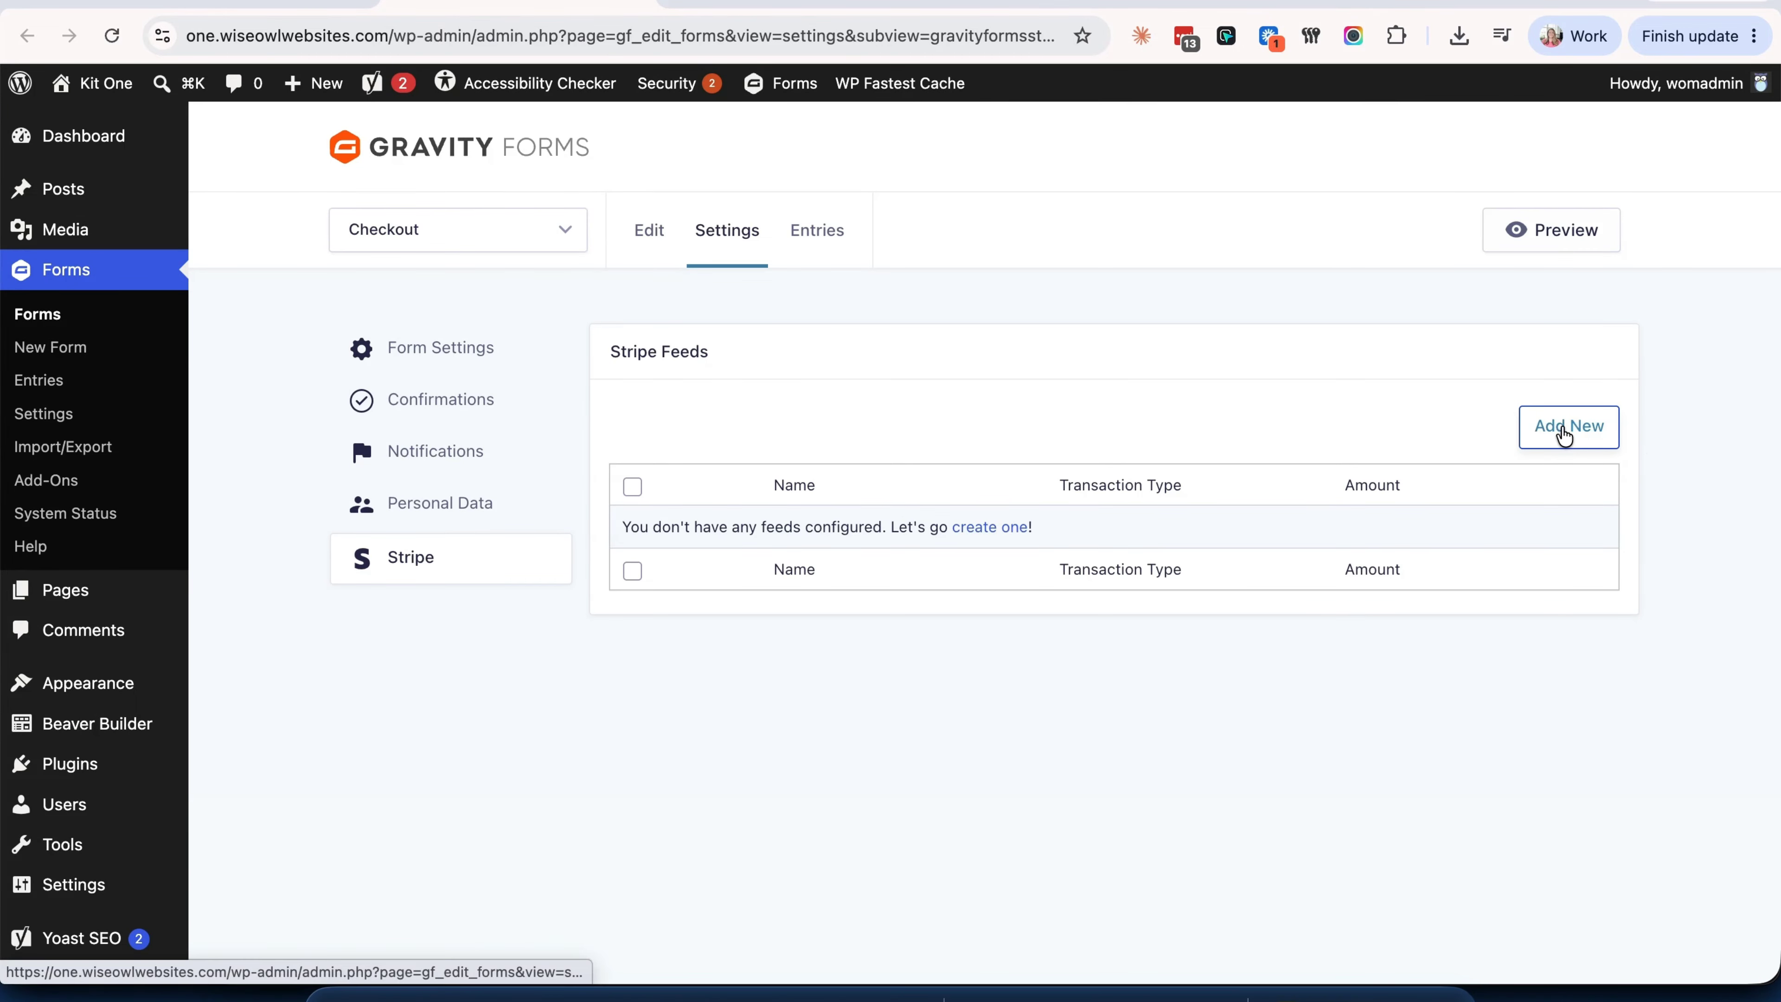
# - Add a new Stripe feed with transaction type Products and Services
pyautogui.click(1563, 430)
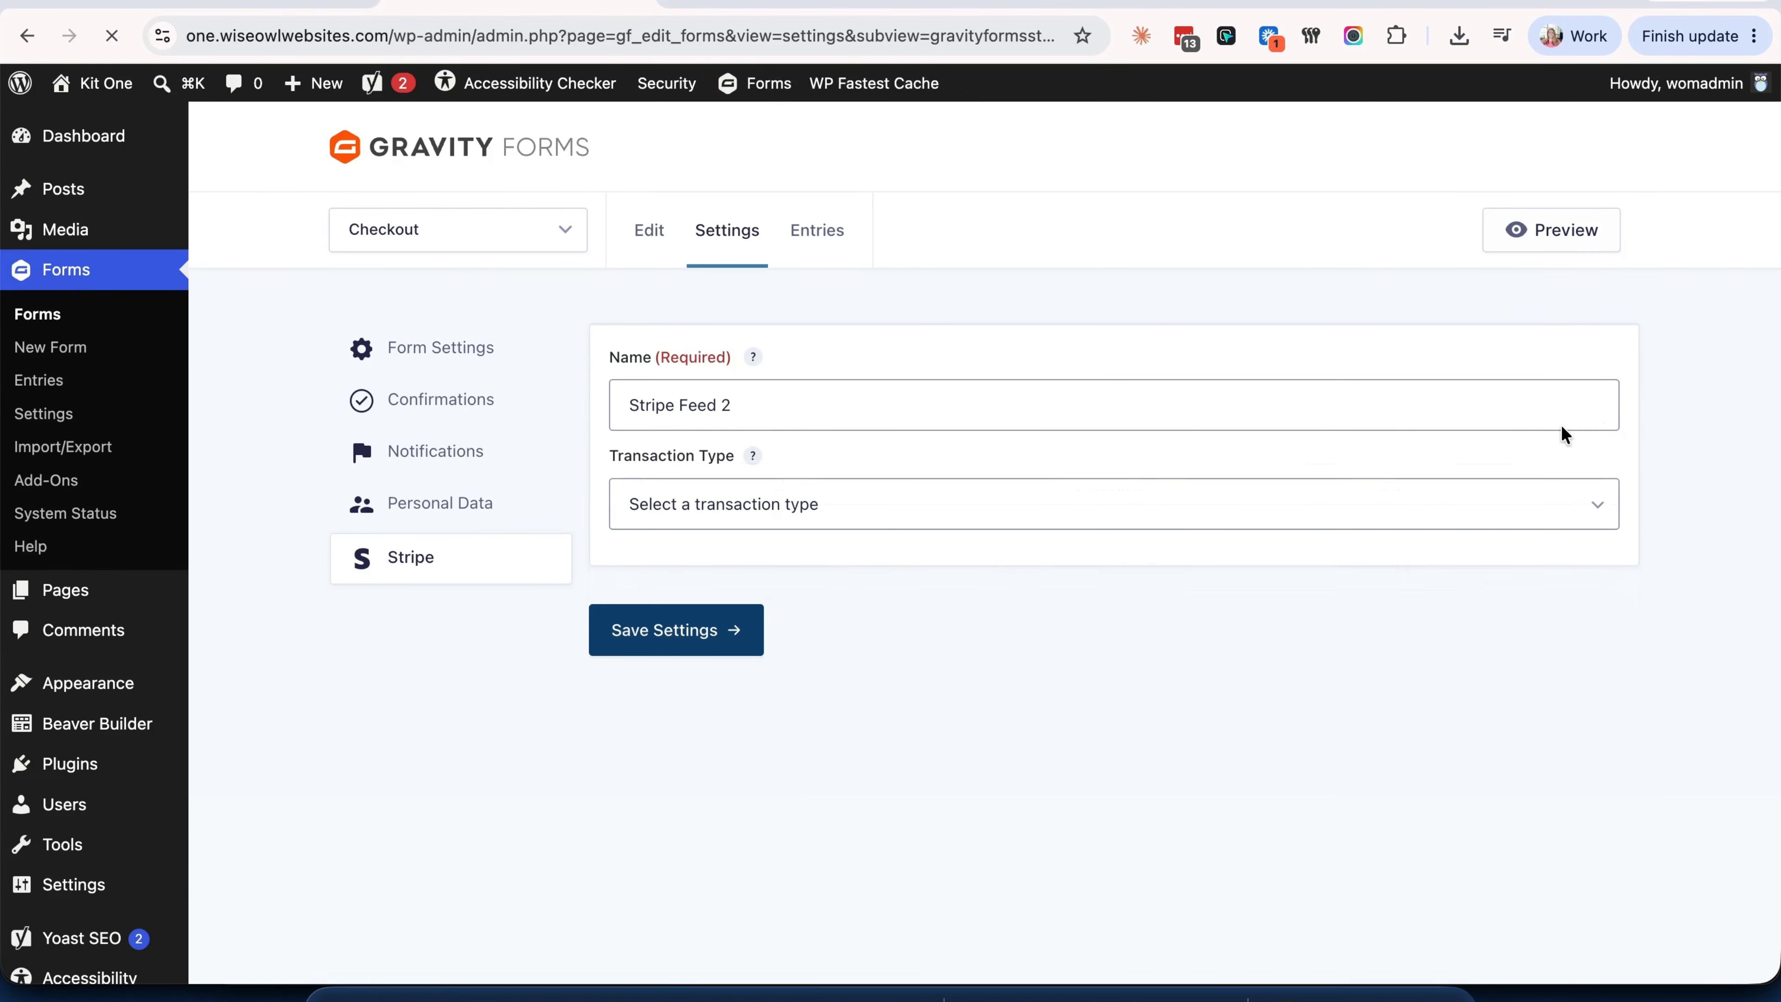
pyautogui.click(948, 515)
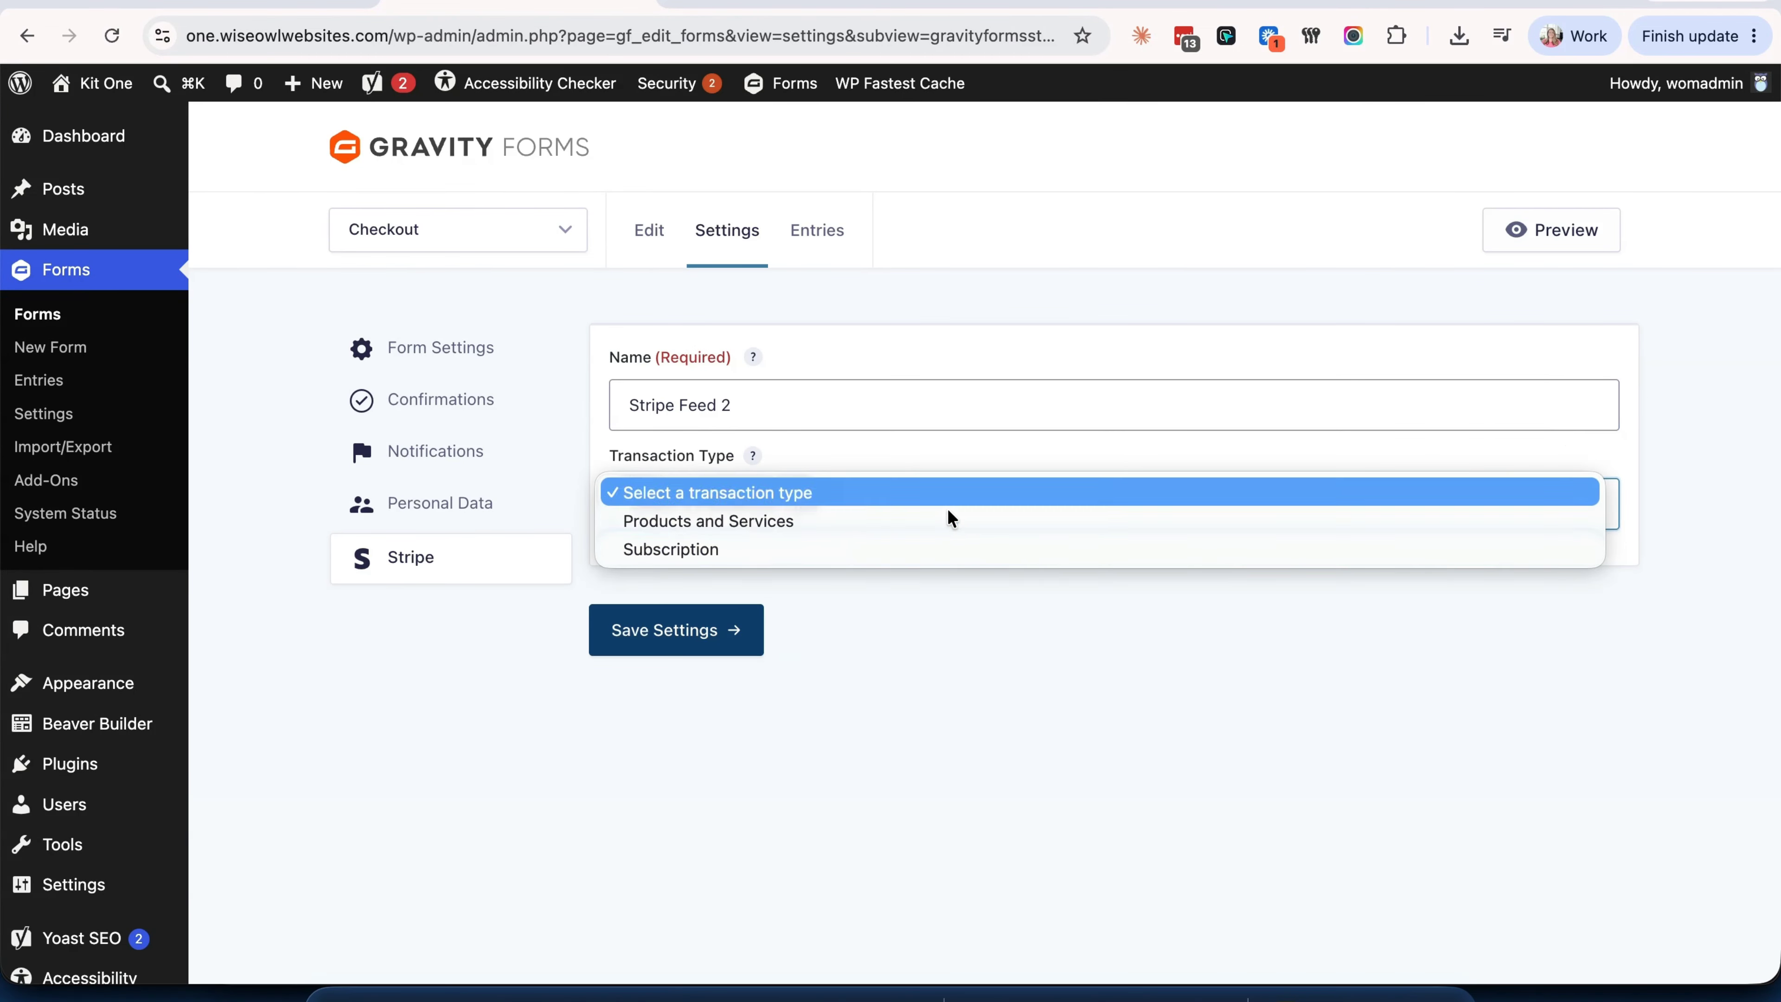
pyautogui.click(945, 531)
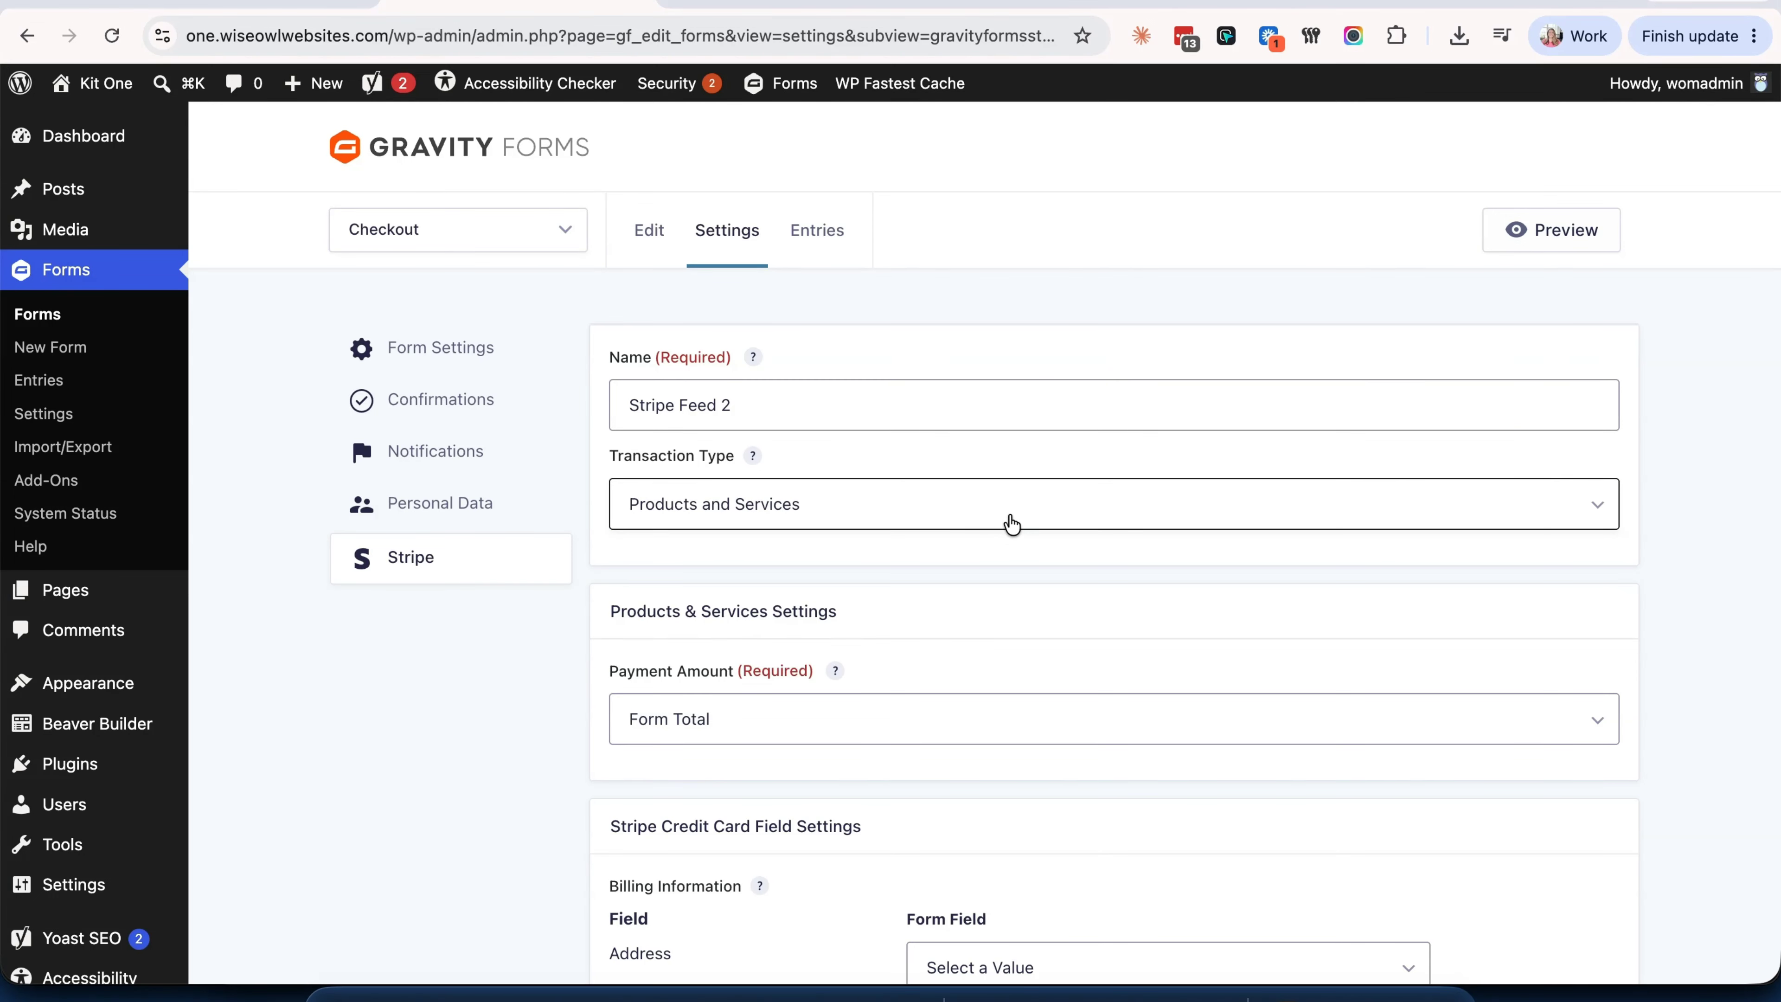
pyautogui.click(1011, 524)
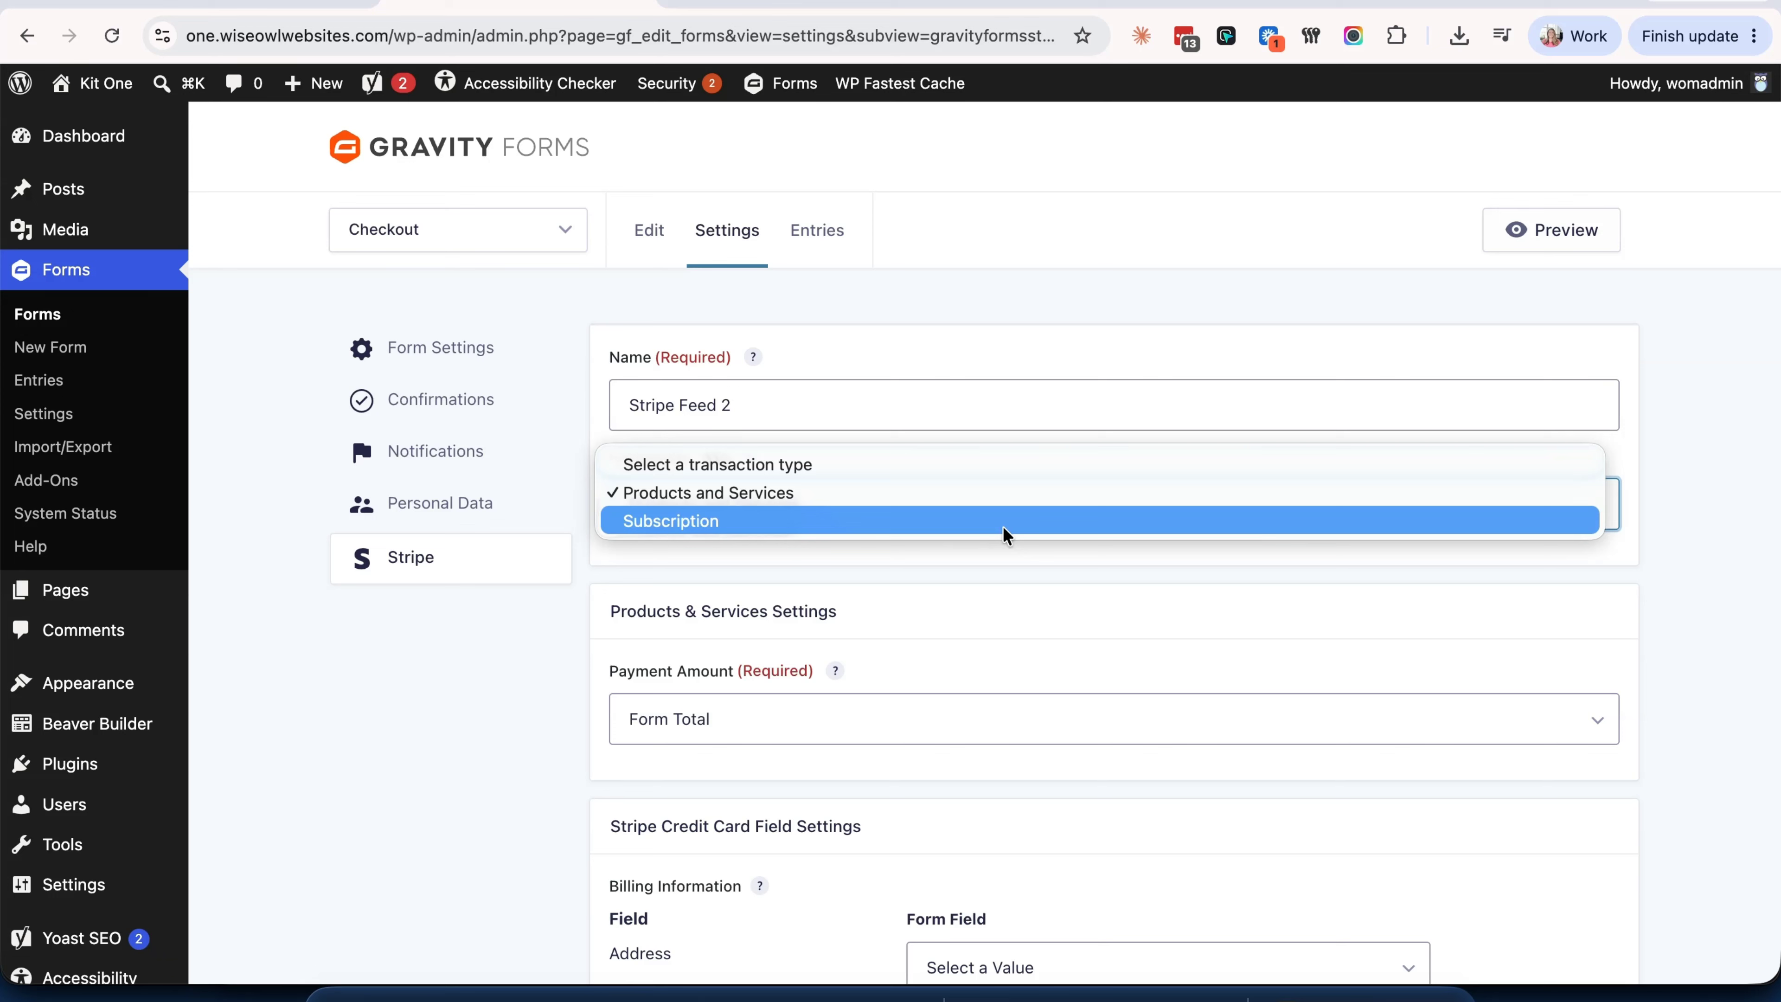
pyautogui.click(1018, 494)
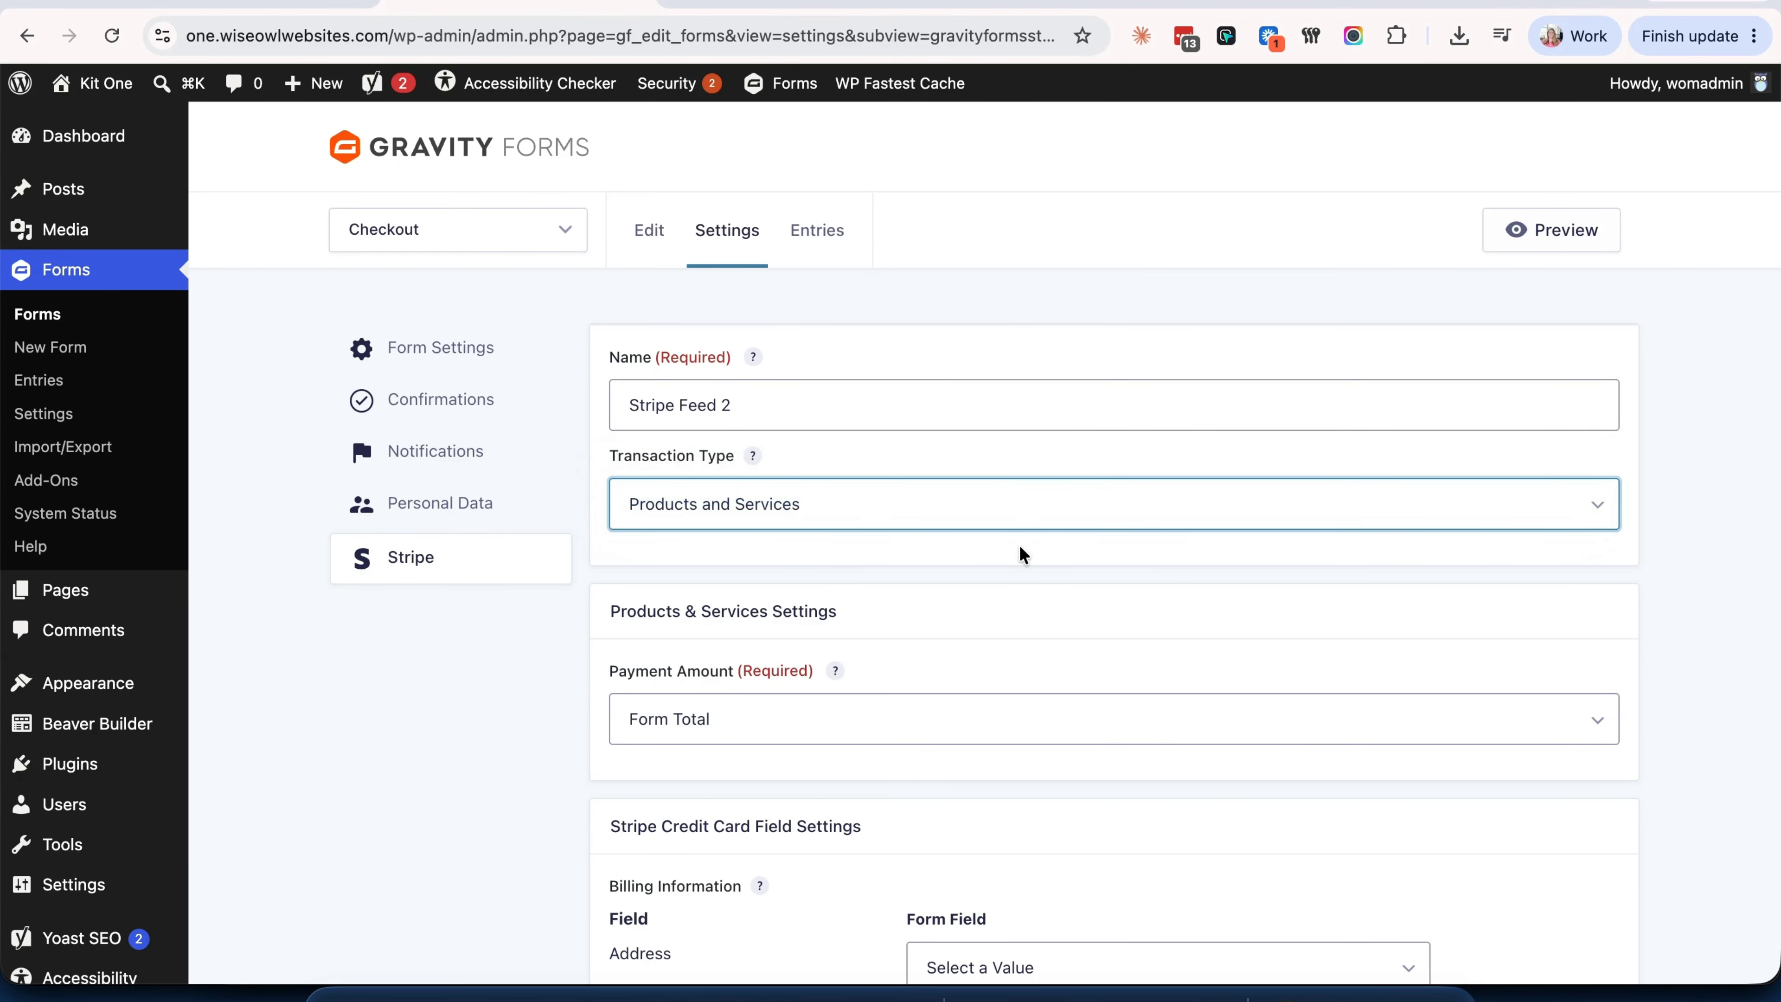
pyautogui.scroll(-5, 1021, 554)
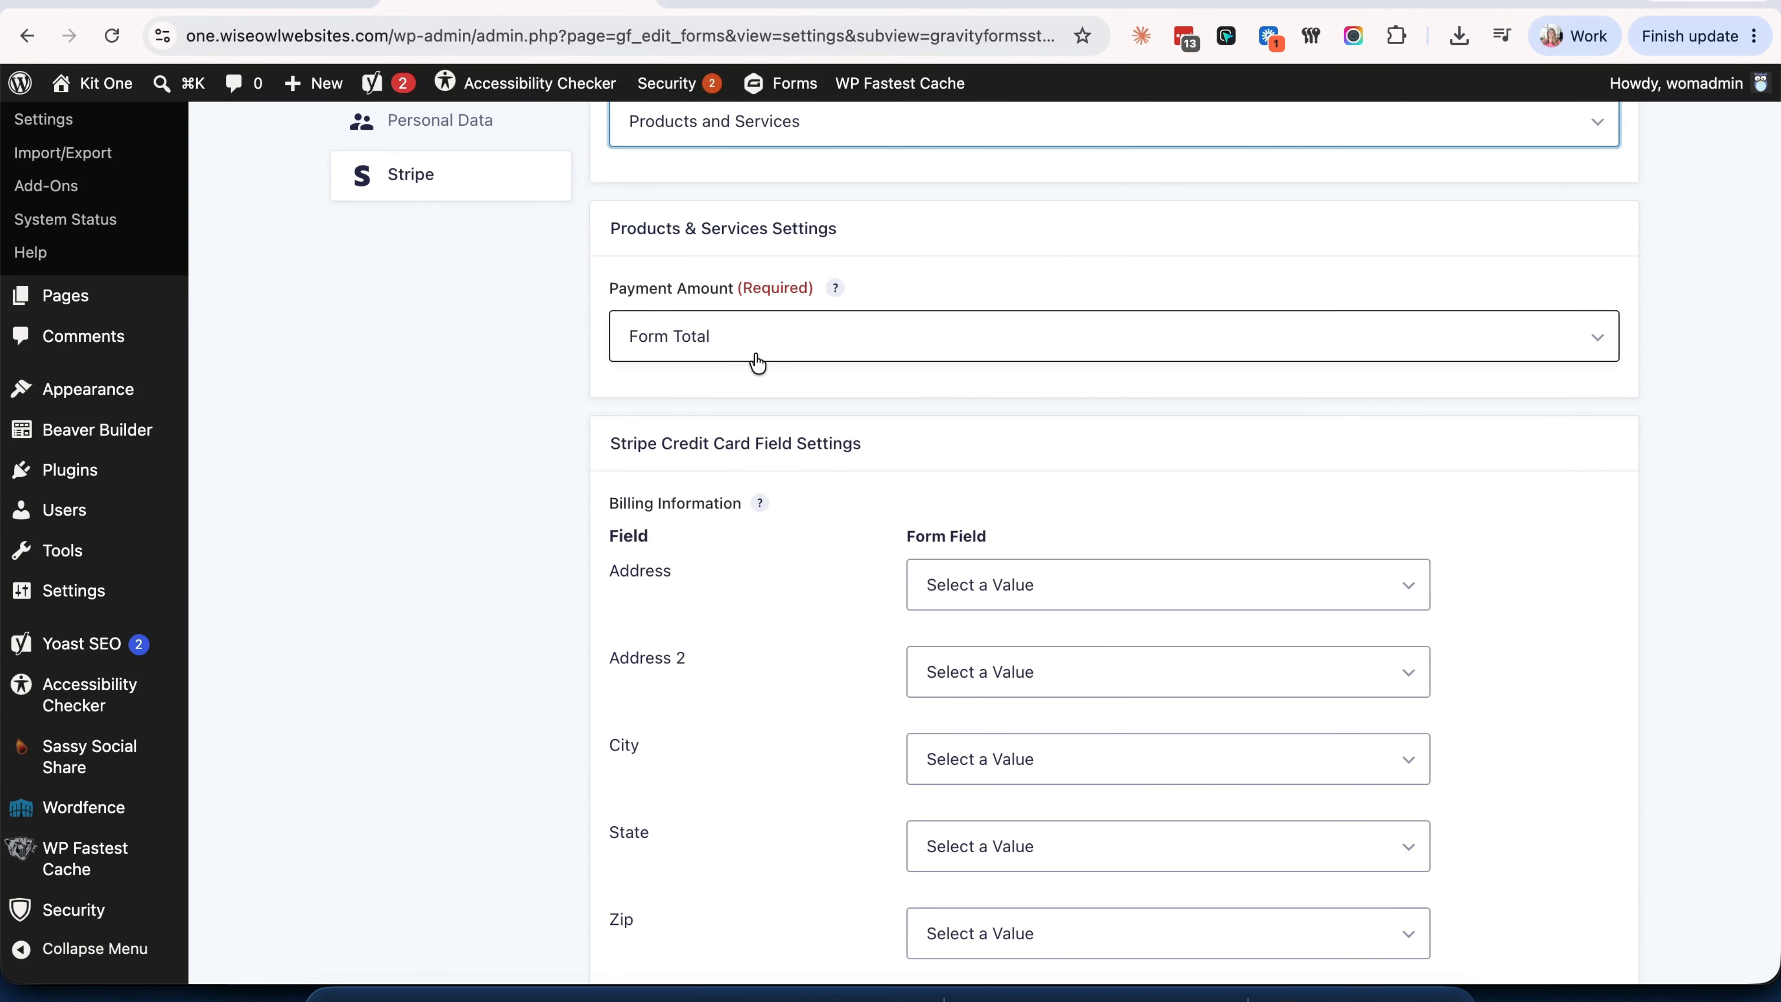
pyautogui.scroll(-3, 757, 362)
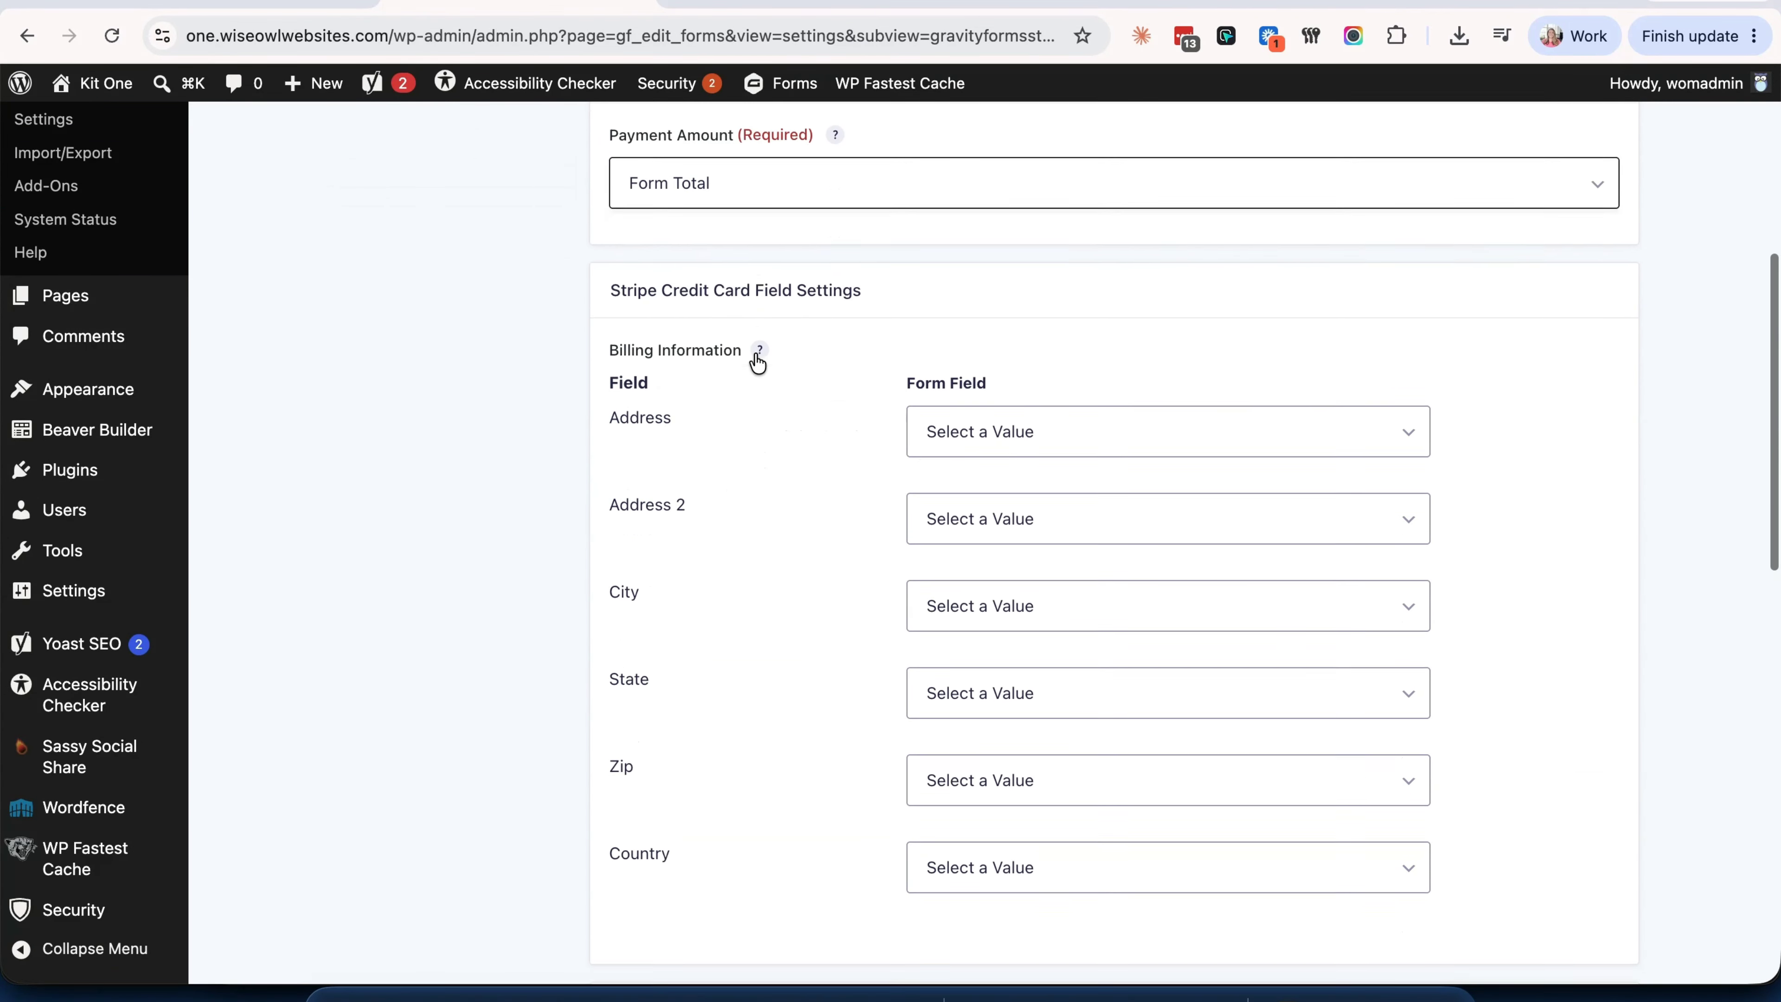
# - Map Address, Address 2, City, State, Zip and Country to the matching Billing Address parts
pyautogui.click(1015, 375)
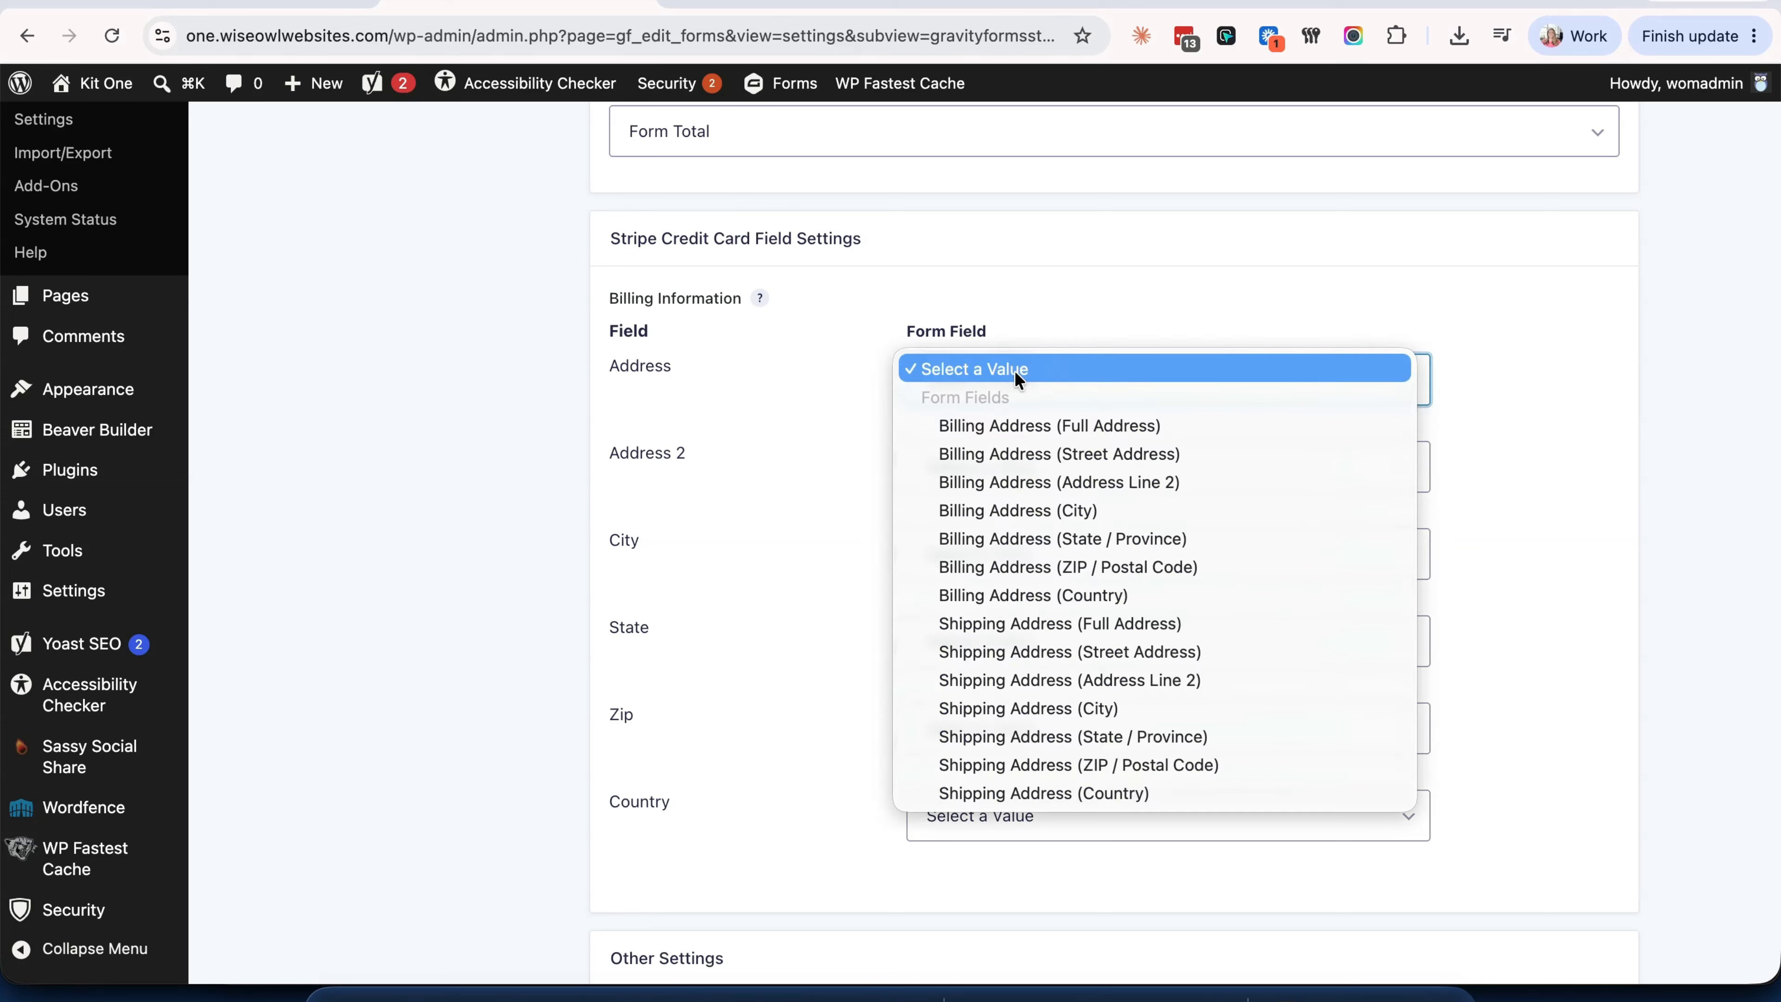
pyautogui.click(1012, 449)
pyautogui.click(1030, 455)
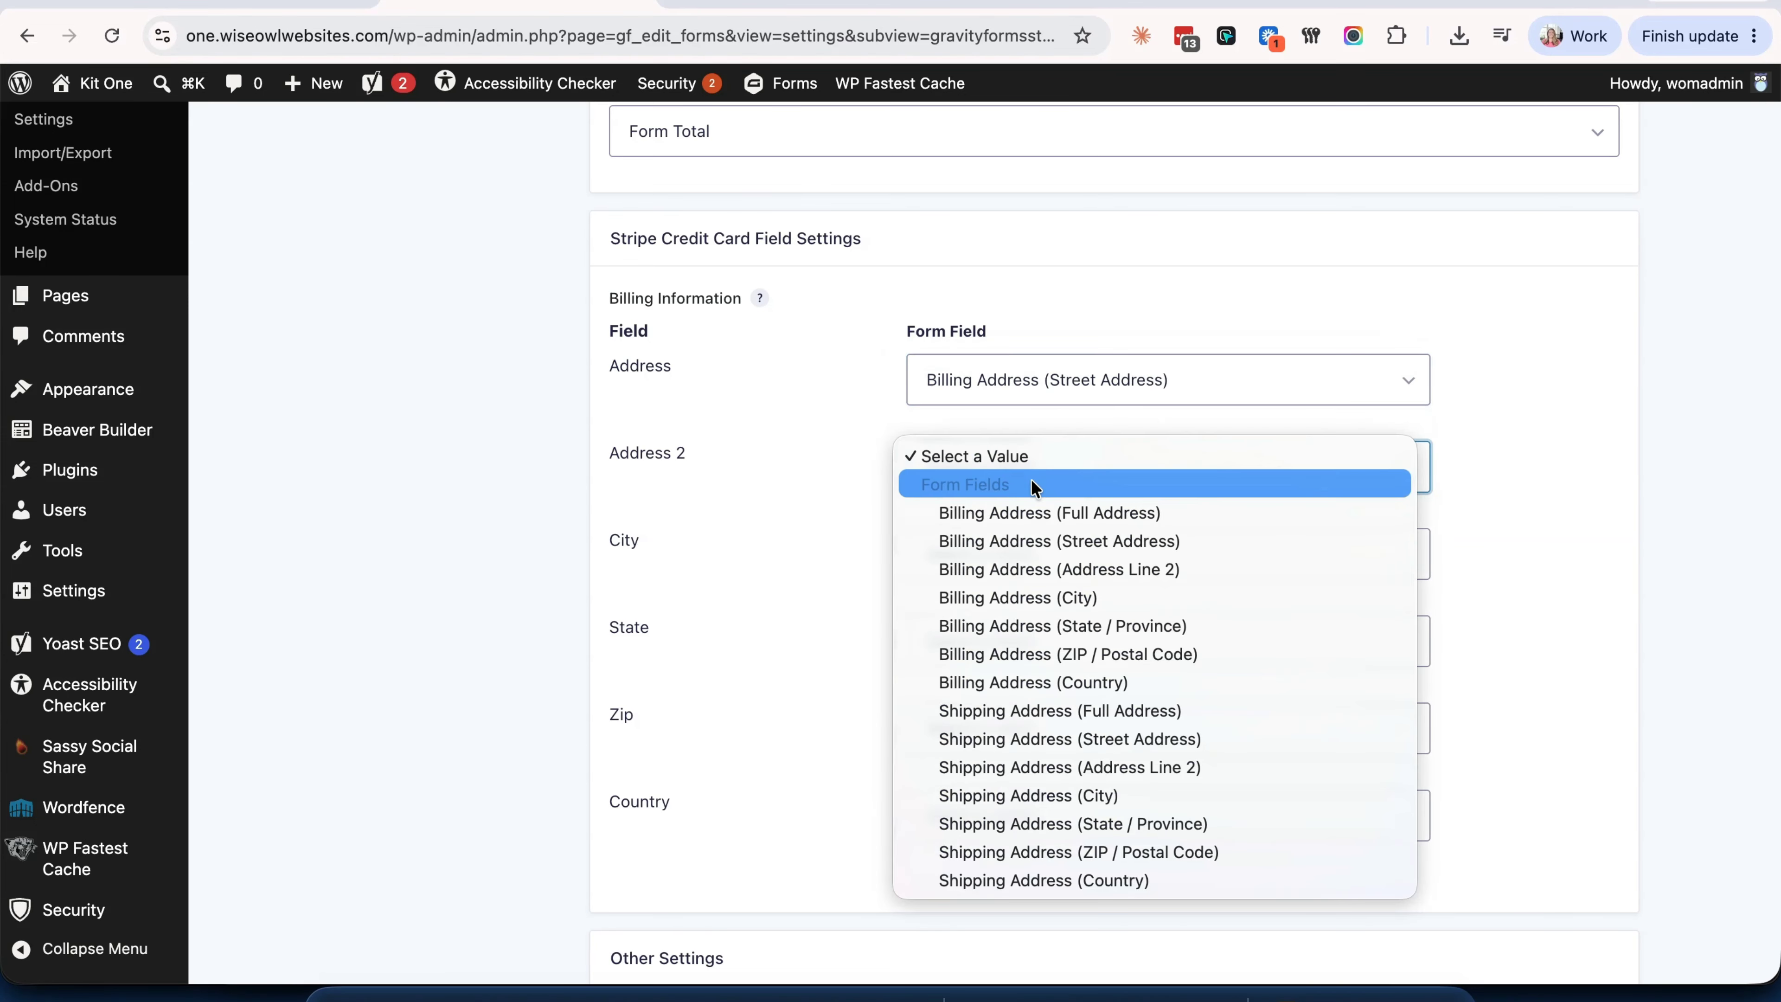
pyautogui.click(1028, 566)
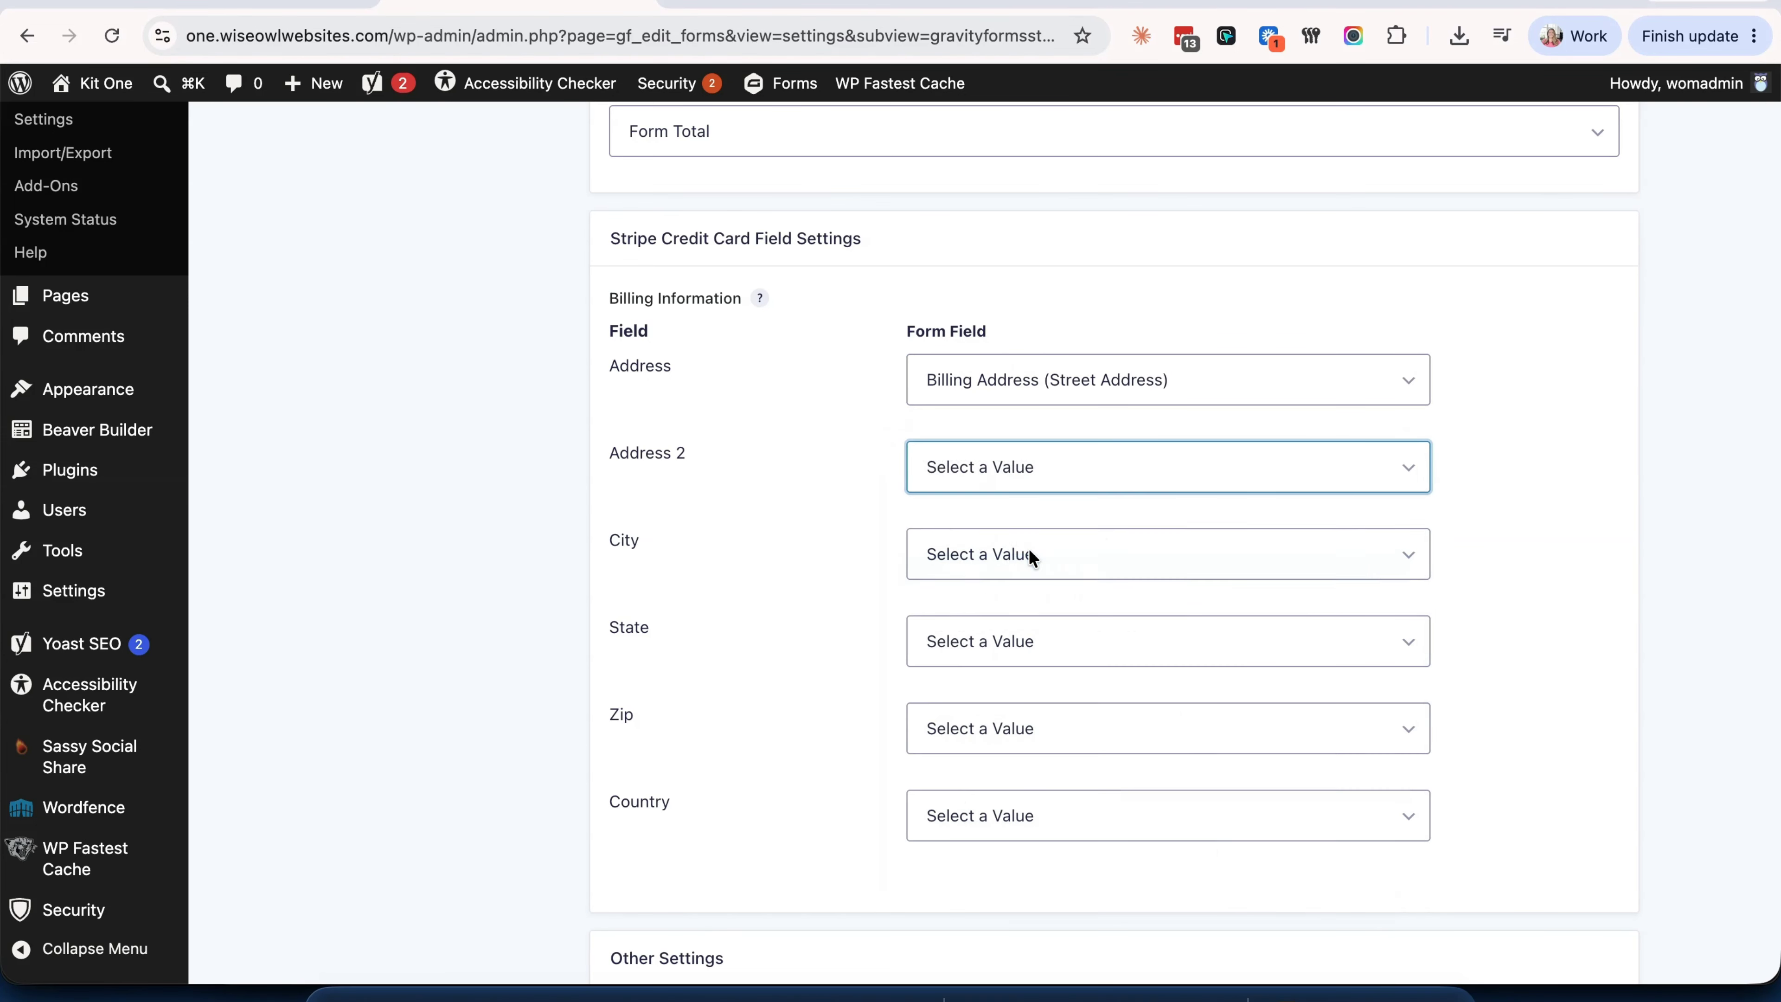
pyautogui.click(1017, 551)
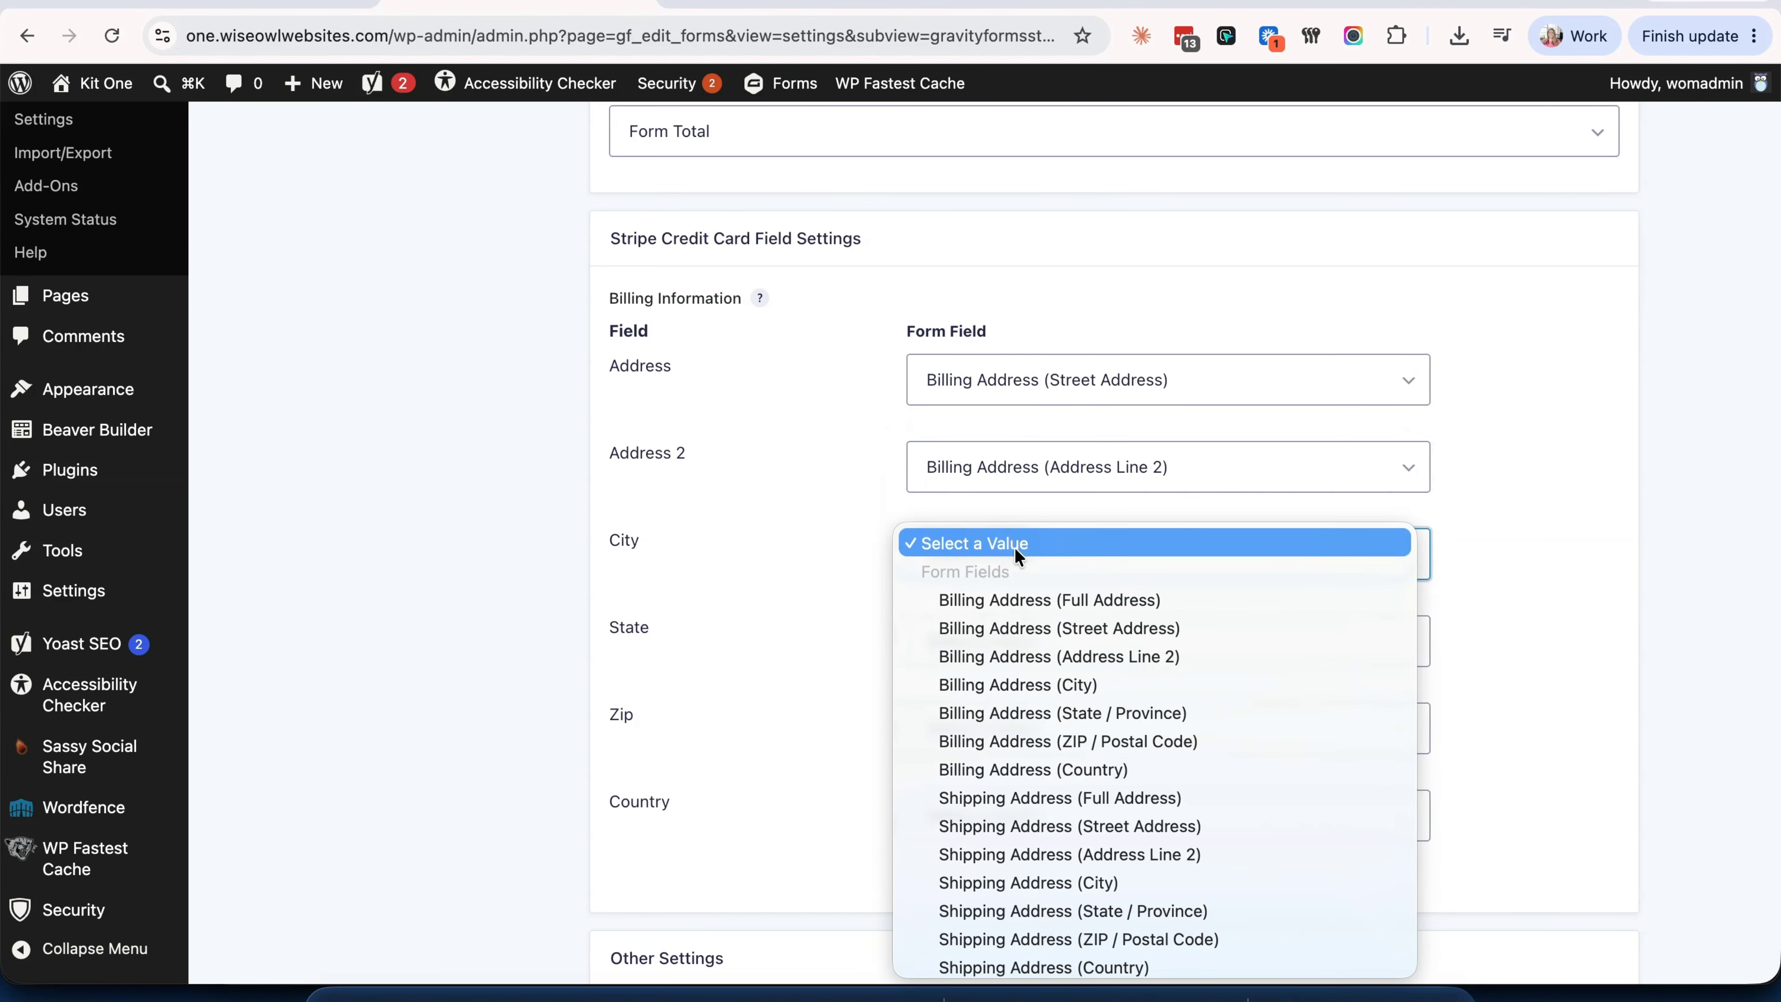
pyautogui.click(1008, 686)
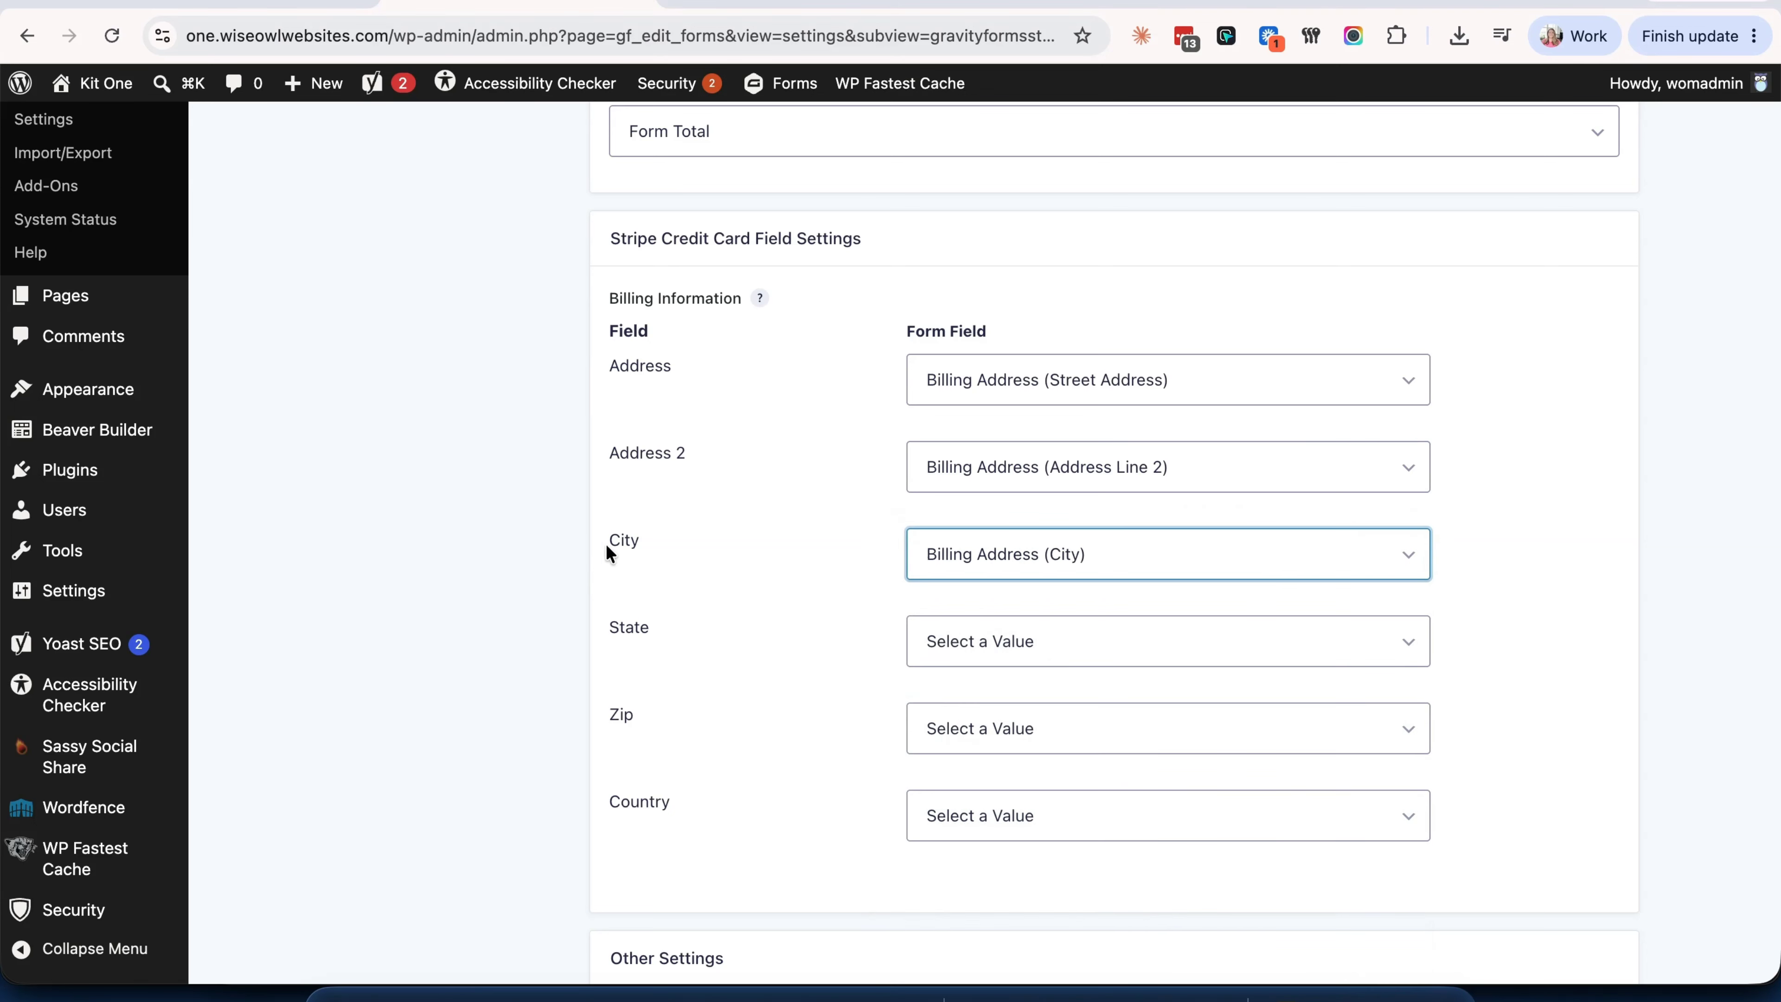
pyautogui.click(995, 639)
pyautogui.click(1023, 809)
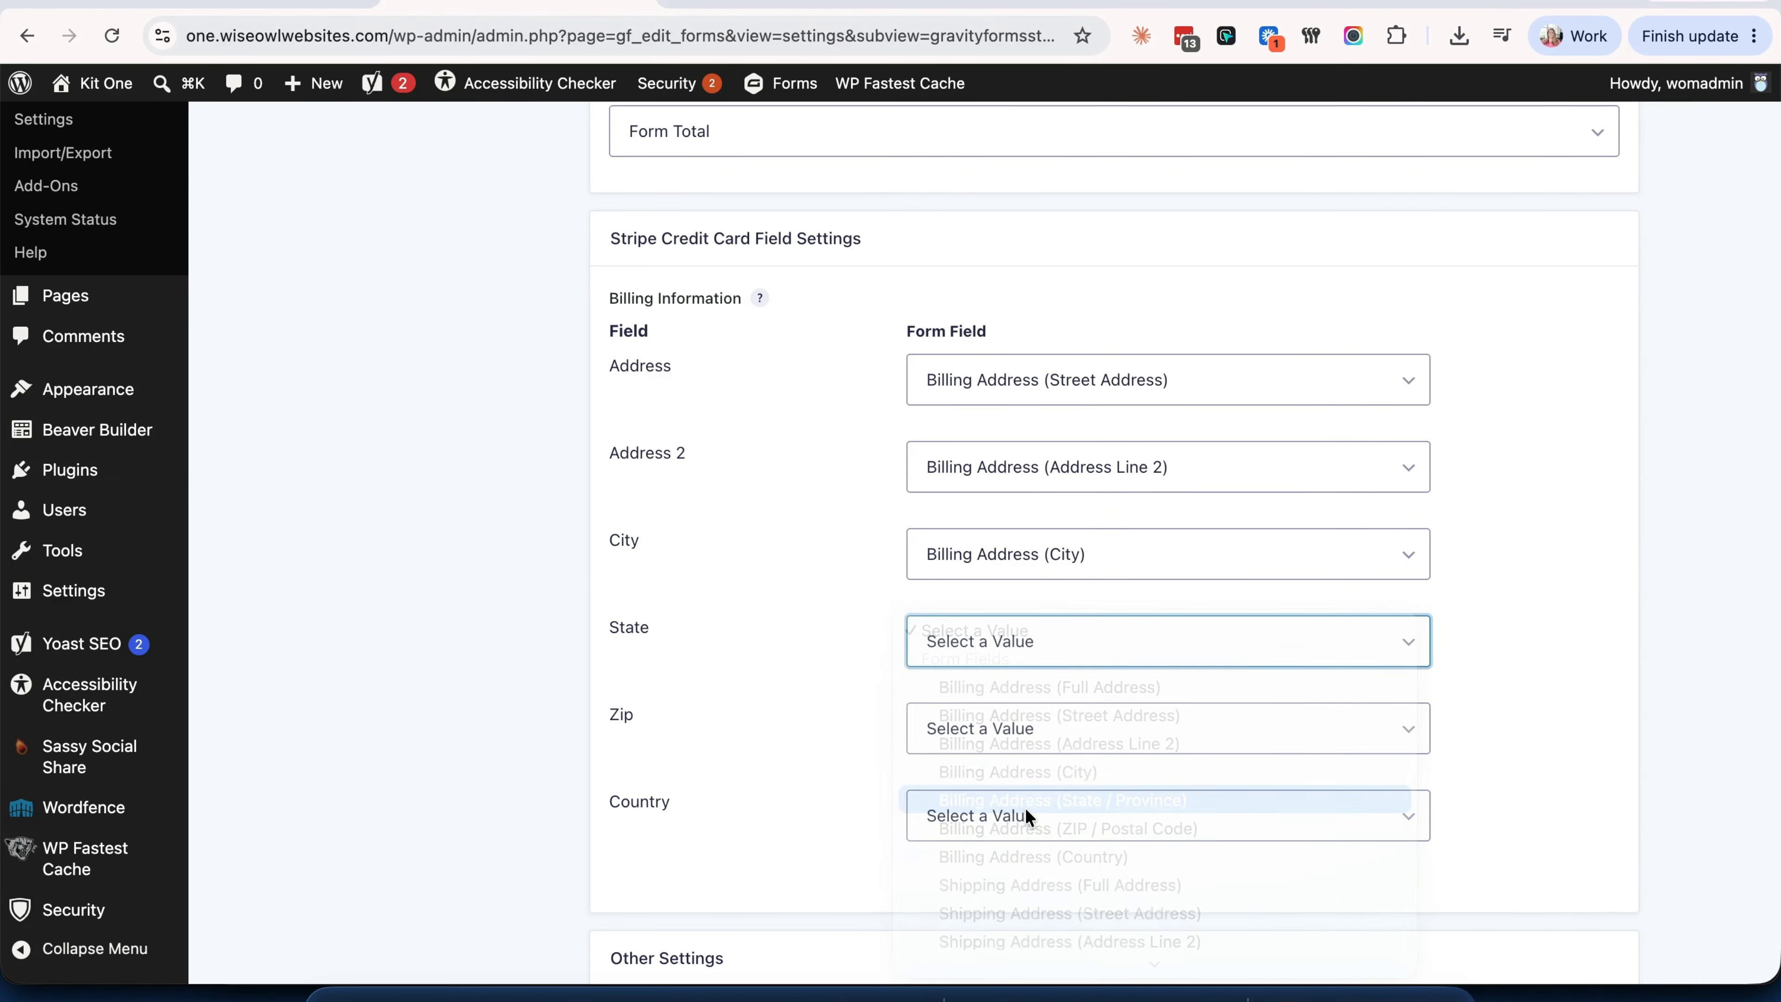
pyautogui.click(999, 727)
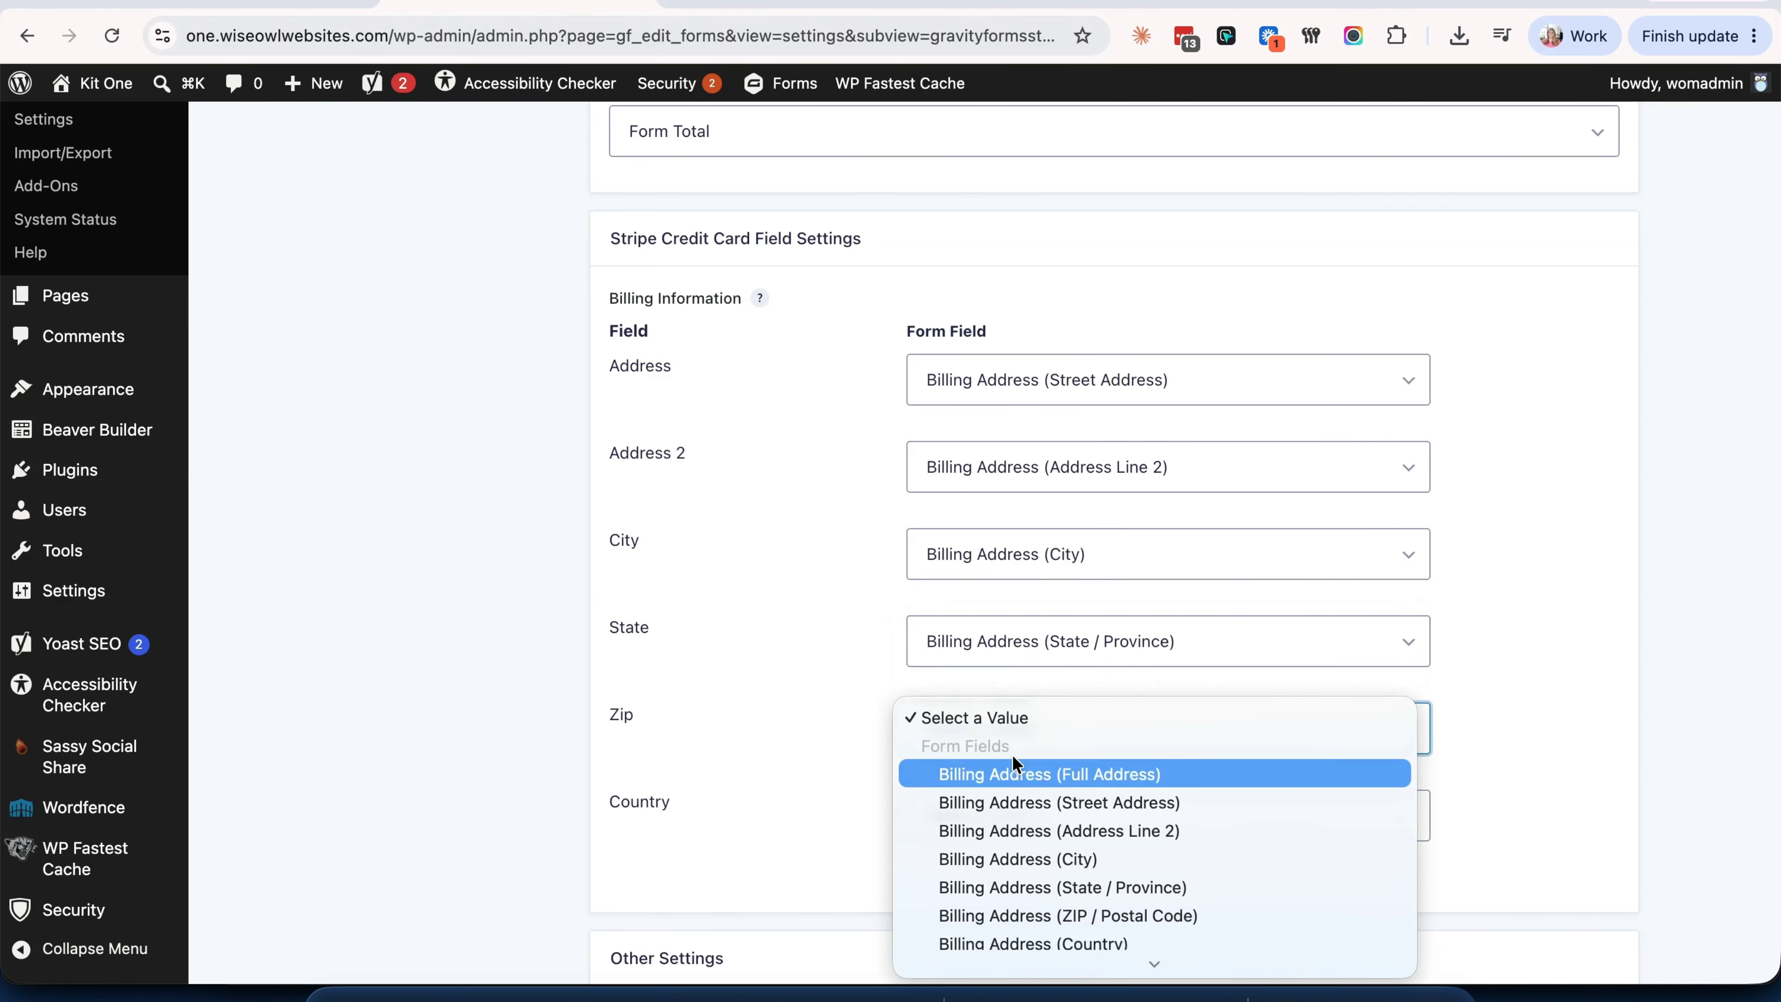
pyautogui.click(1034, 916)
pyautogui.click(1035, 827)
pyautogui.scroll(-5, 1035, 825)
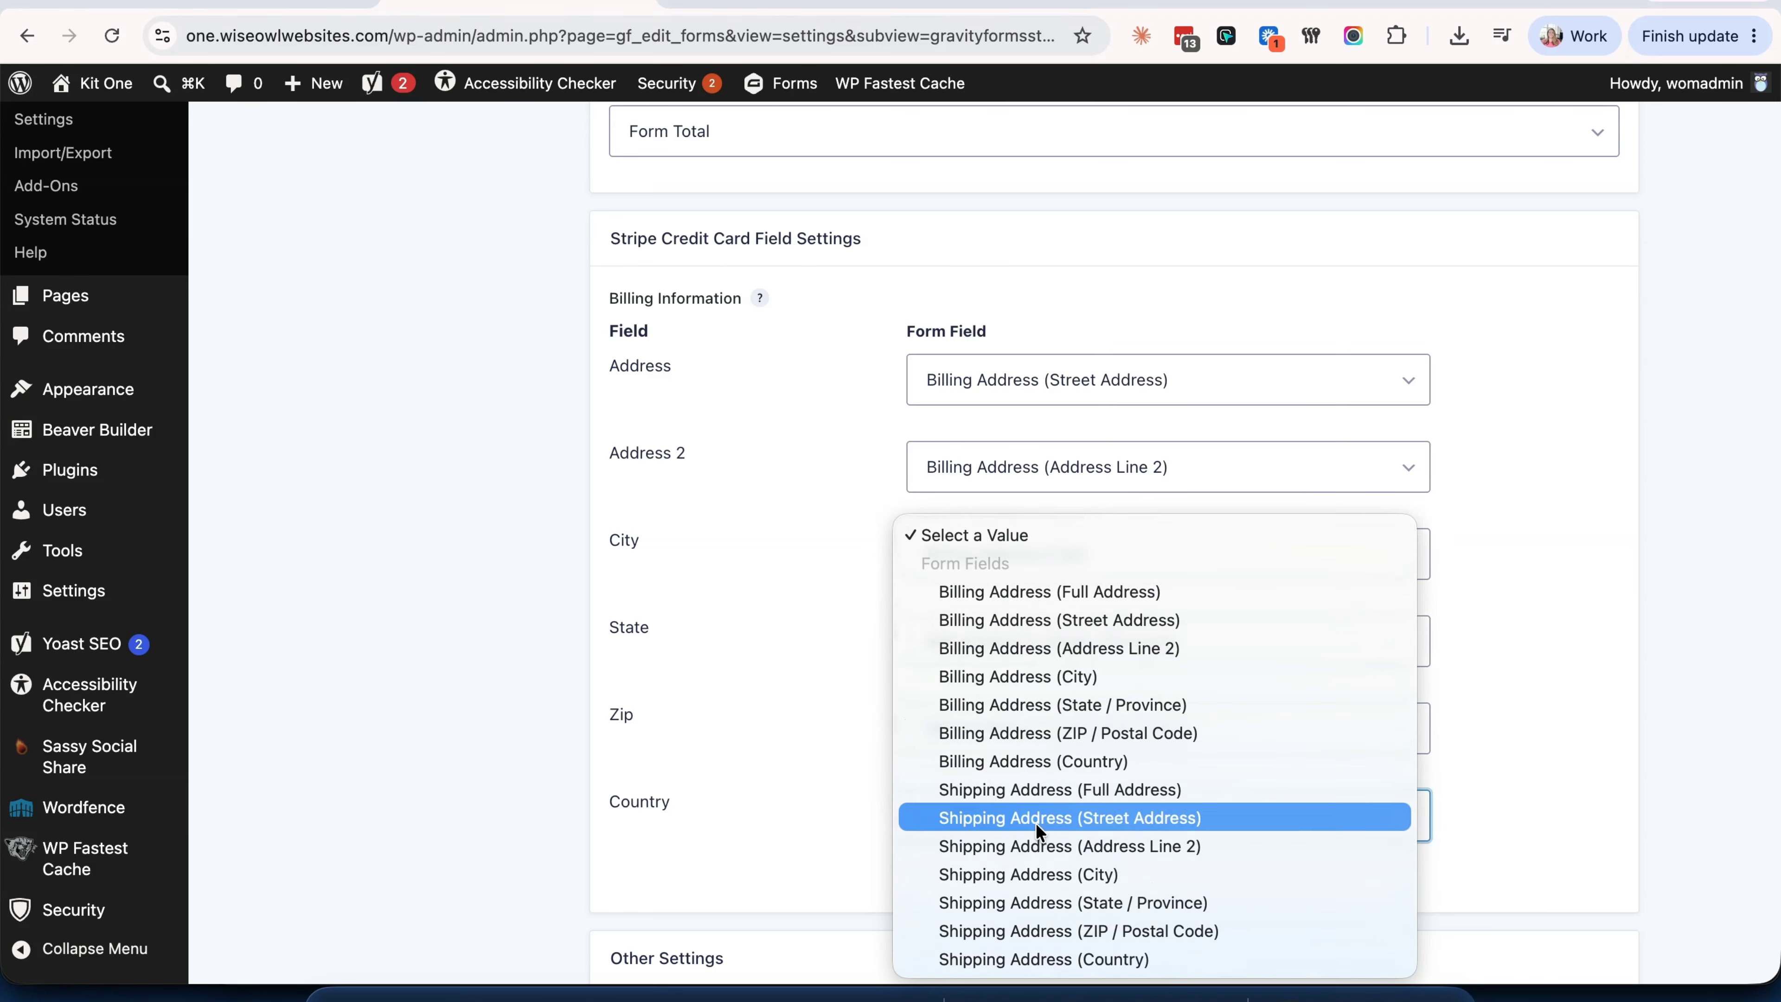
pyautogui.click(1032, 758)
# - Map customer Email to the Email field and Name to Name (Full Name)
pyautogui.scroll(-5, 847, 735)
pyautogui.scroll(-5, 847, 732)
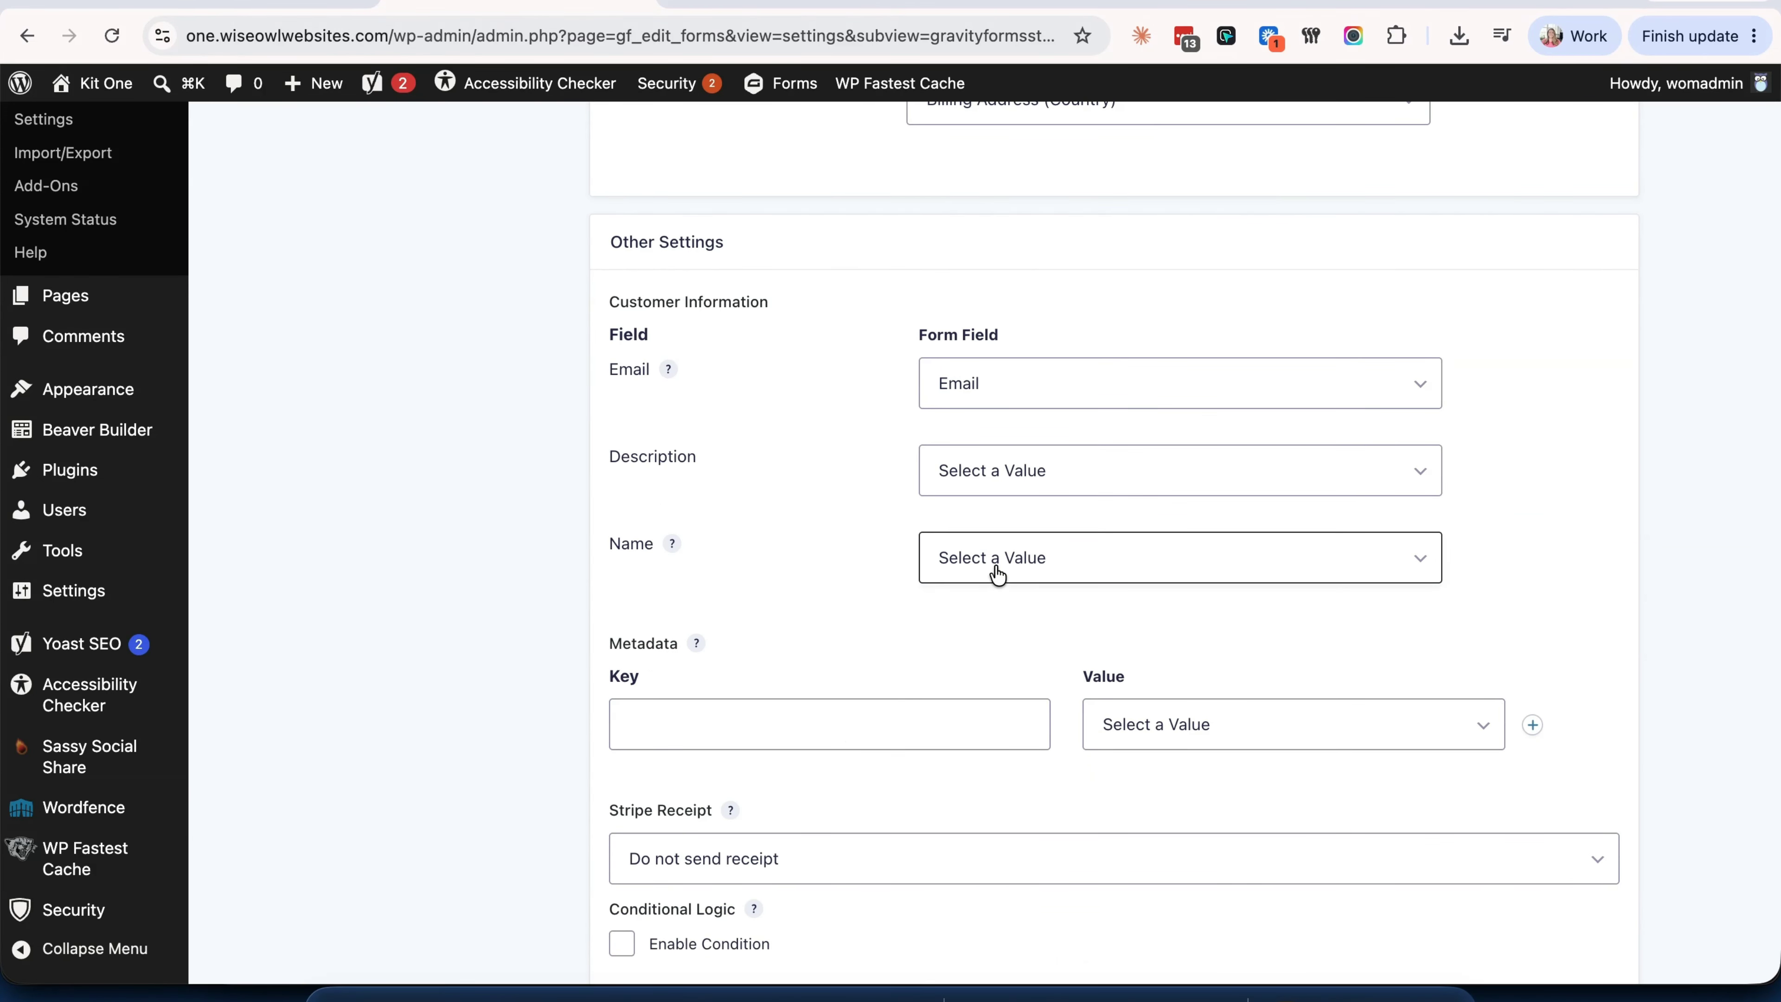
pyautogui.click(1004, 395)
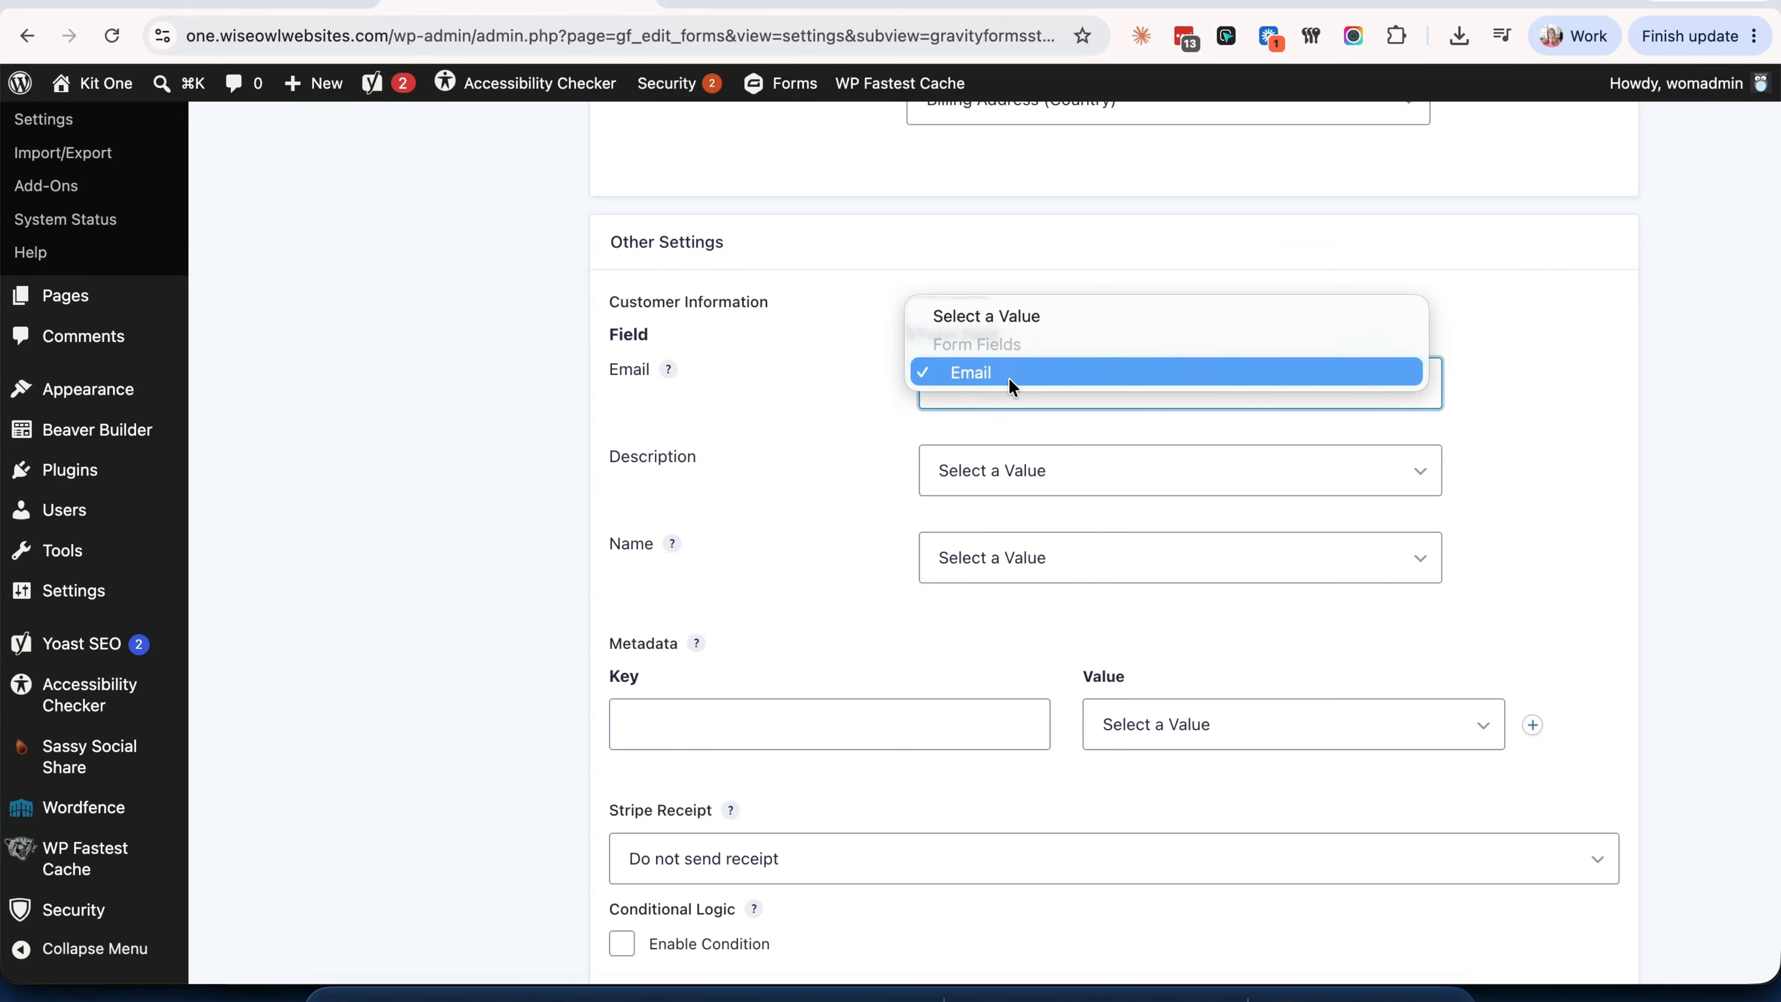
pyautogui.click(1009, 376)
pyautogui.click(1013, 558)
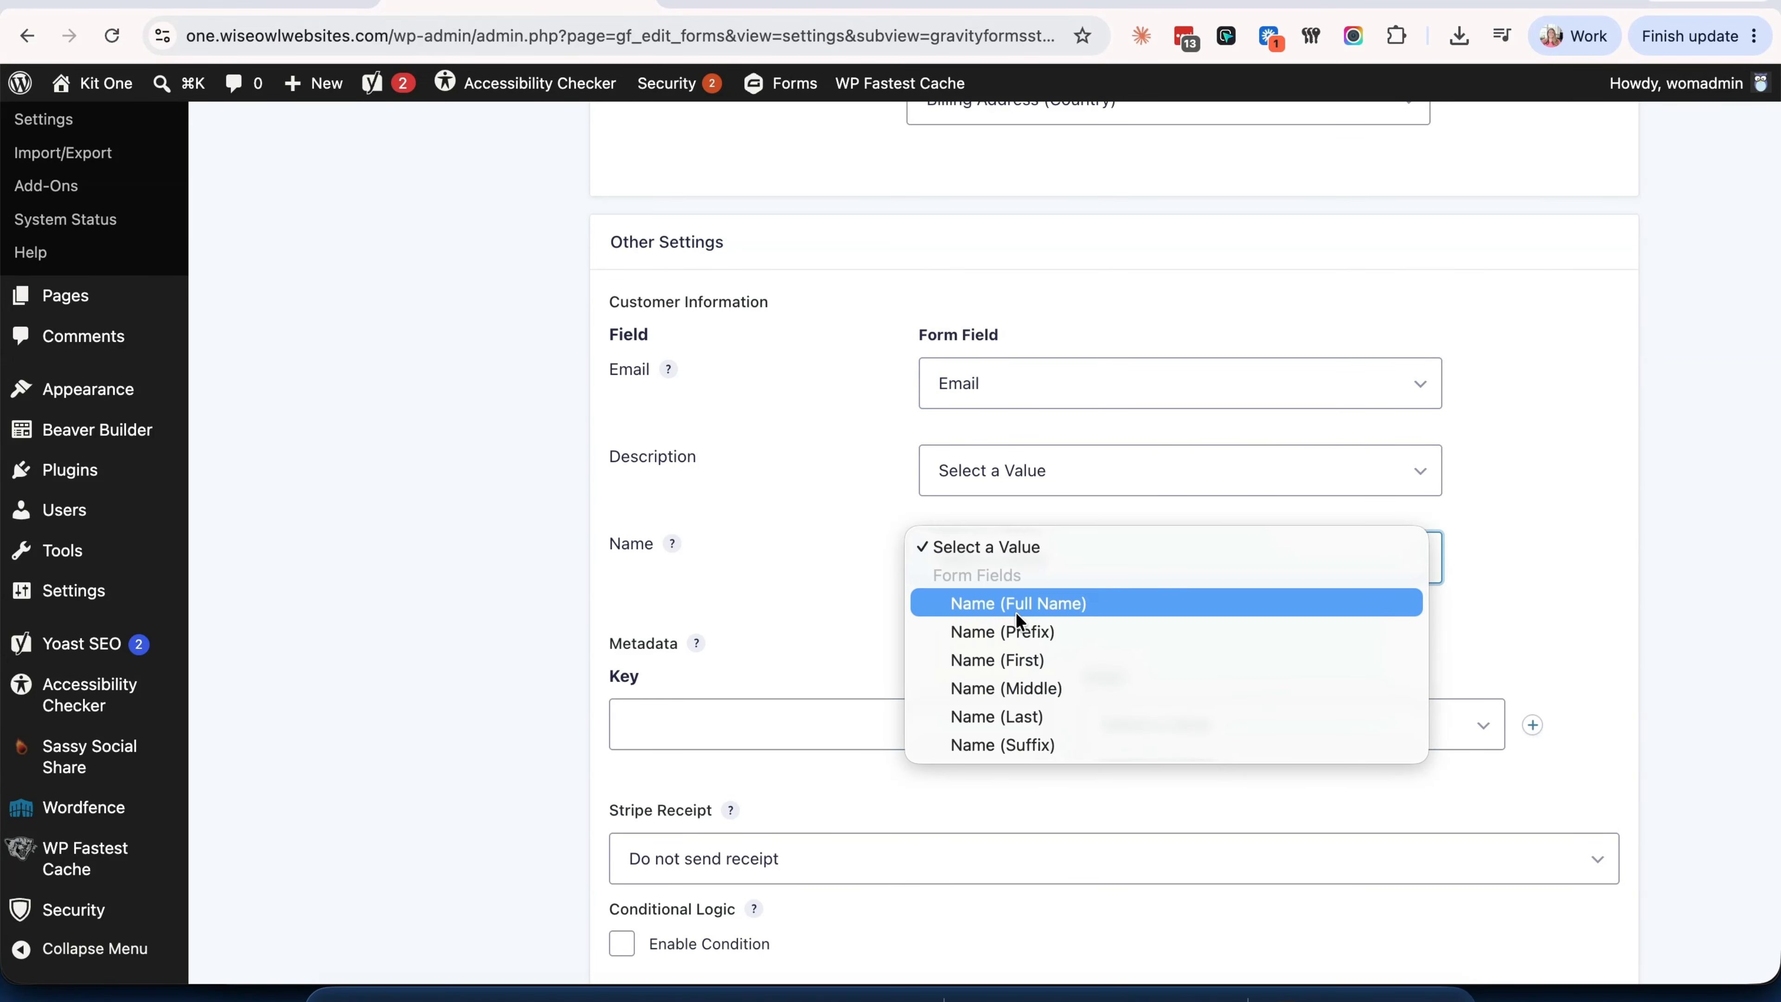
pyautogui.click(1016, 610)
# - Add metadata key 'product name' mapped to My Super Awesome Product (Name)
pyautogui.scroll(-1, 1014, 654)
pyautogui.scroll(-2, 1013, 650)
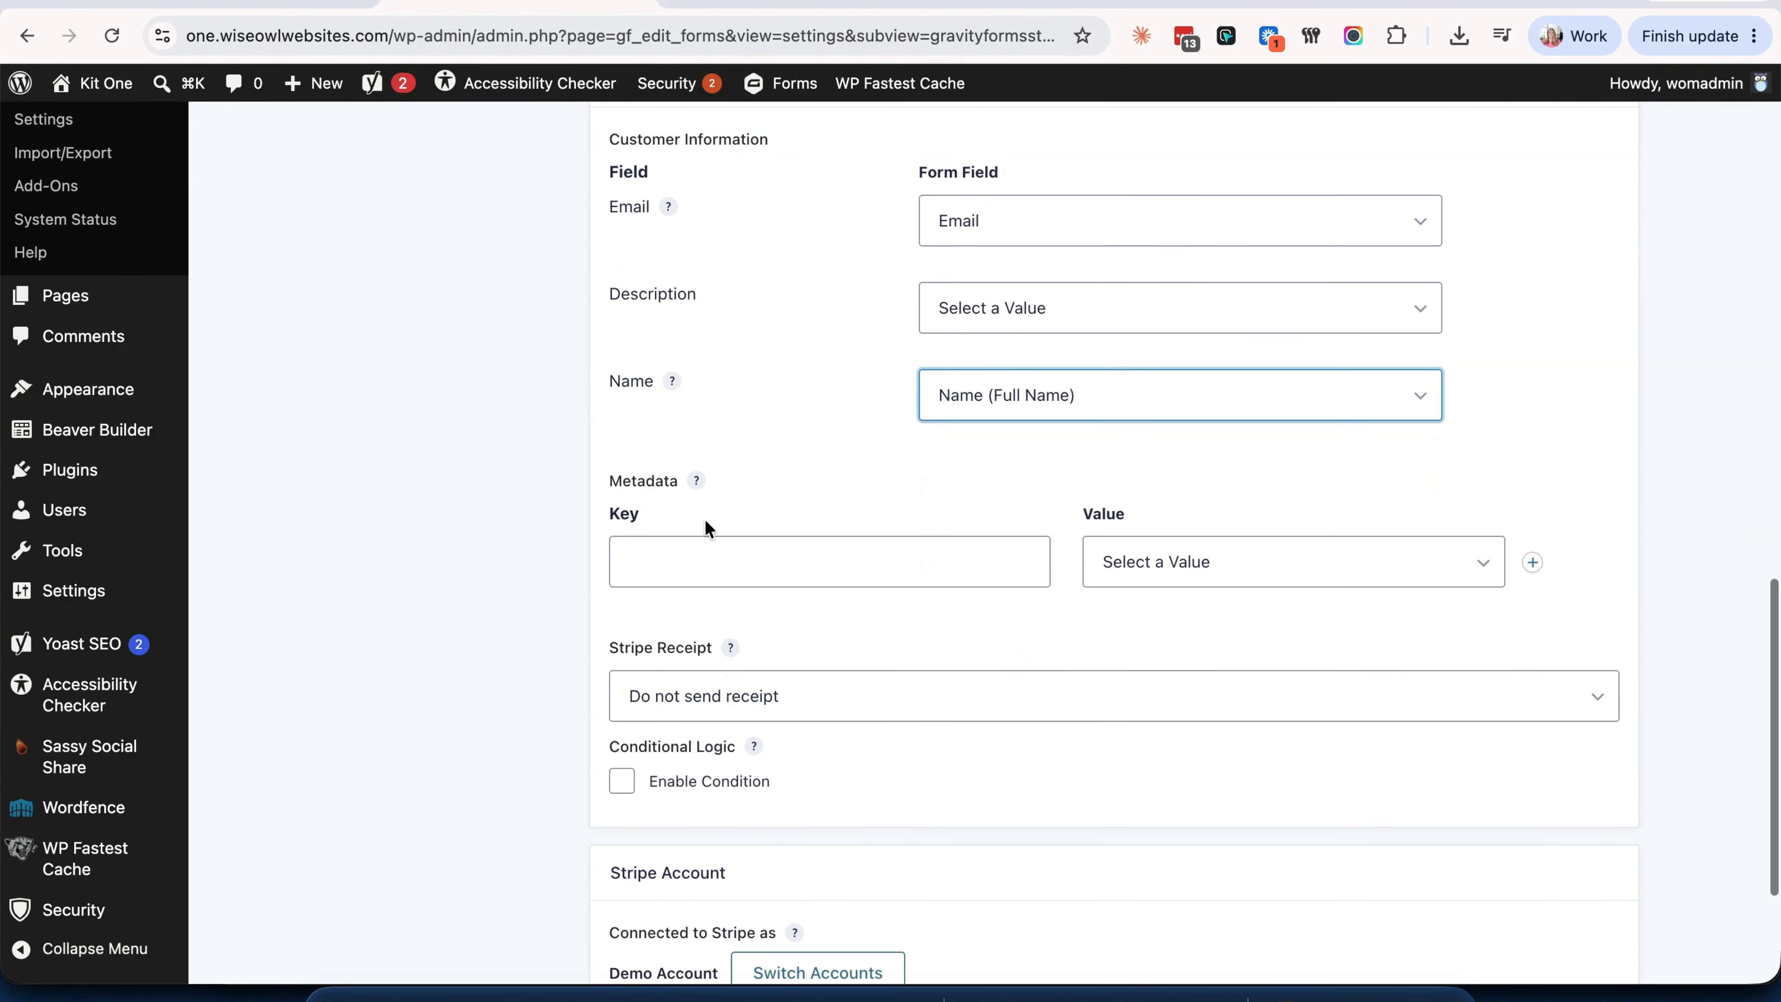
pyautogui.moveTo(697, 479)
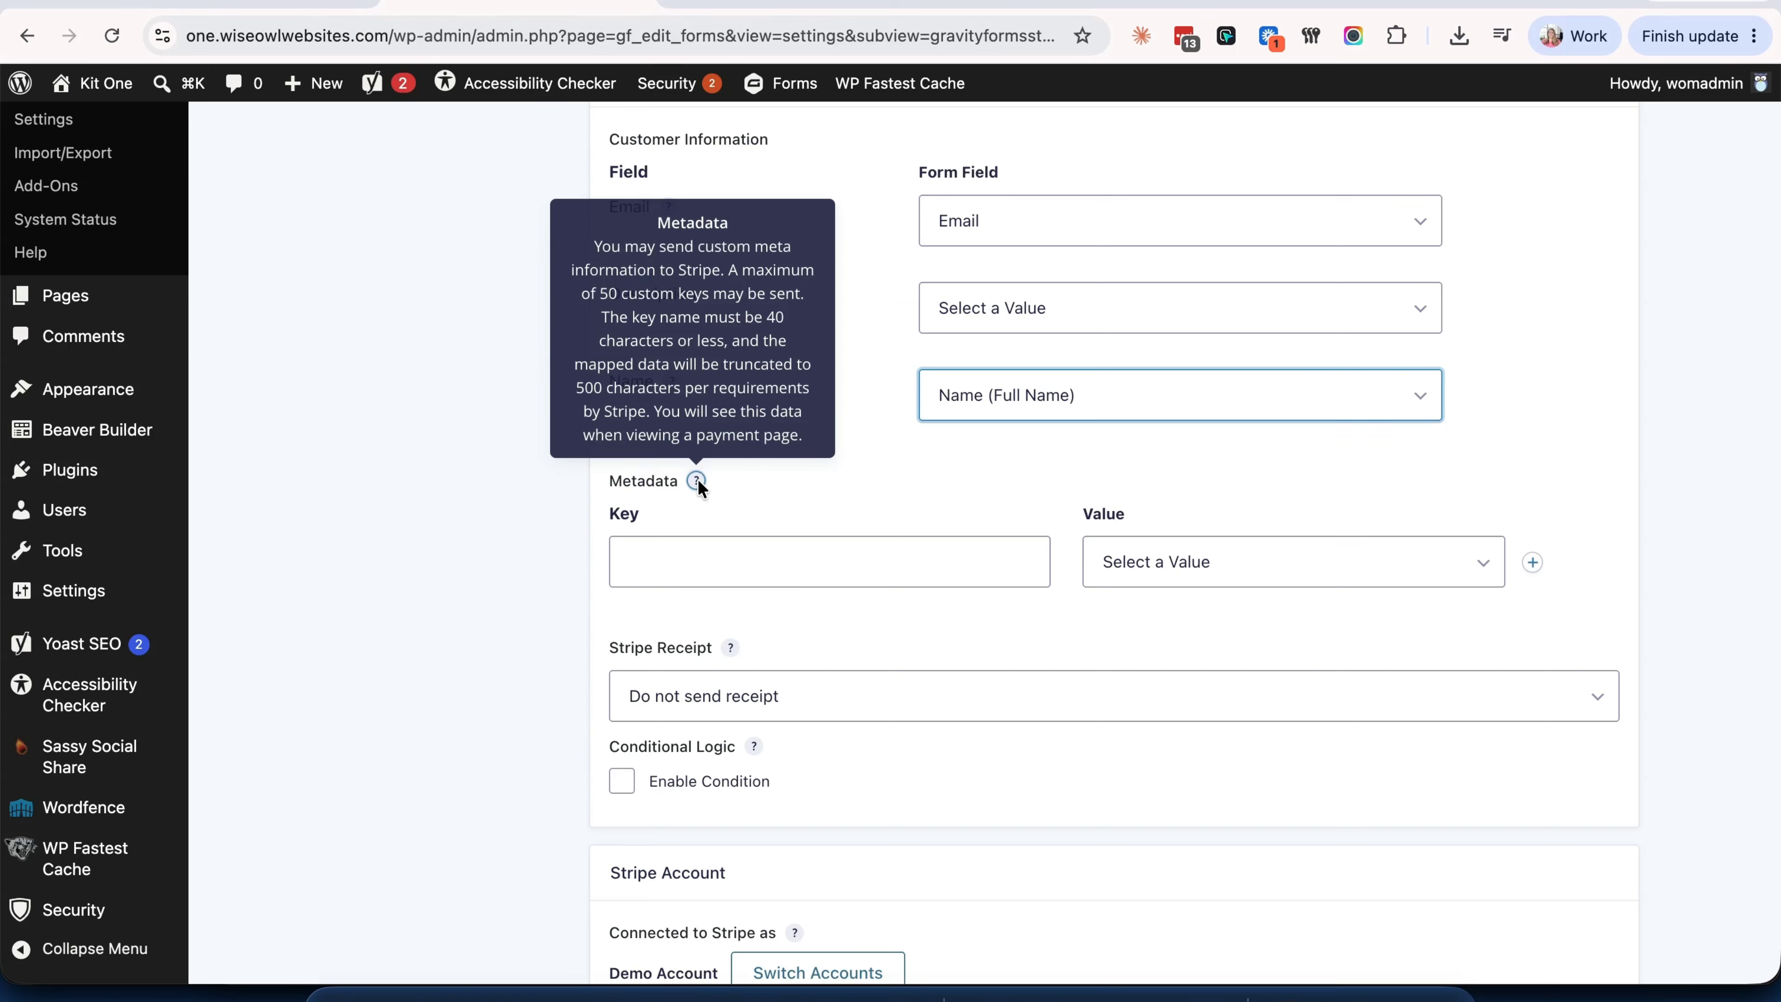
pyautogui.click(1191, 570)
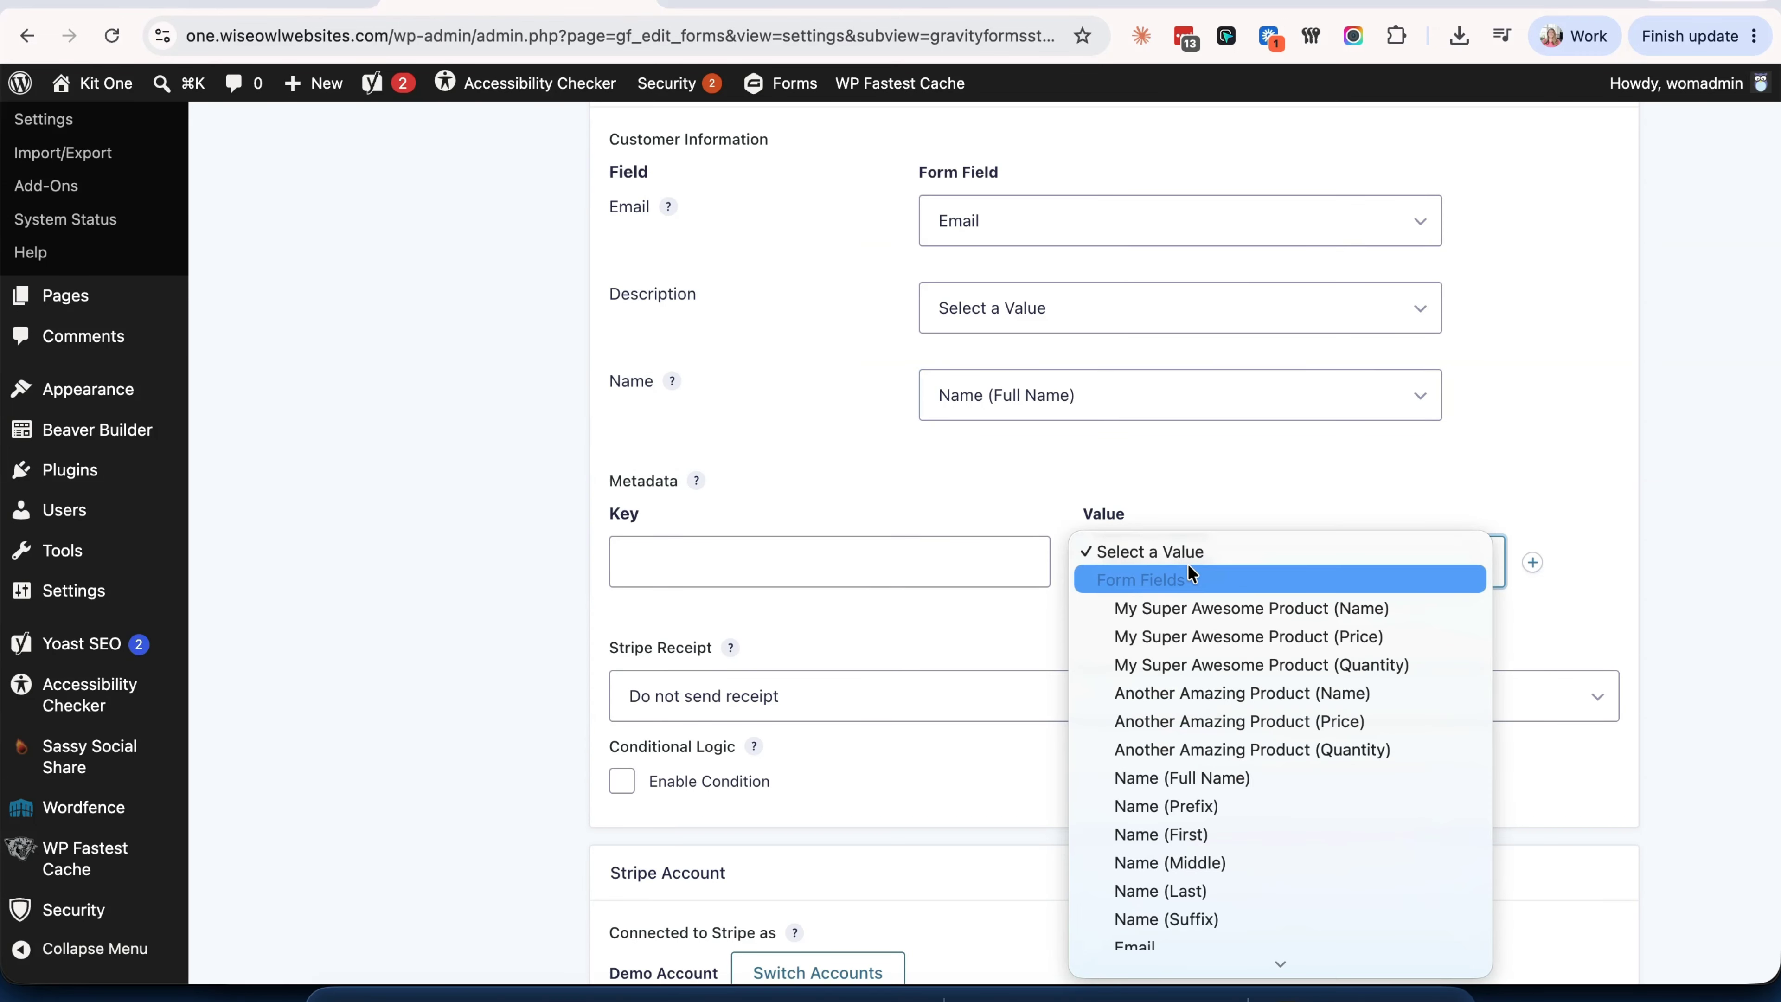
pyautogui.click(1184, 608)
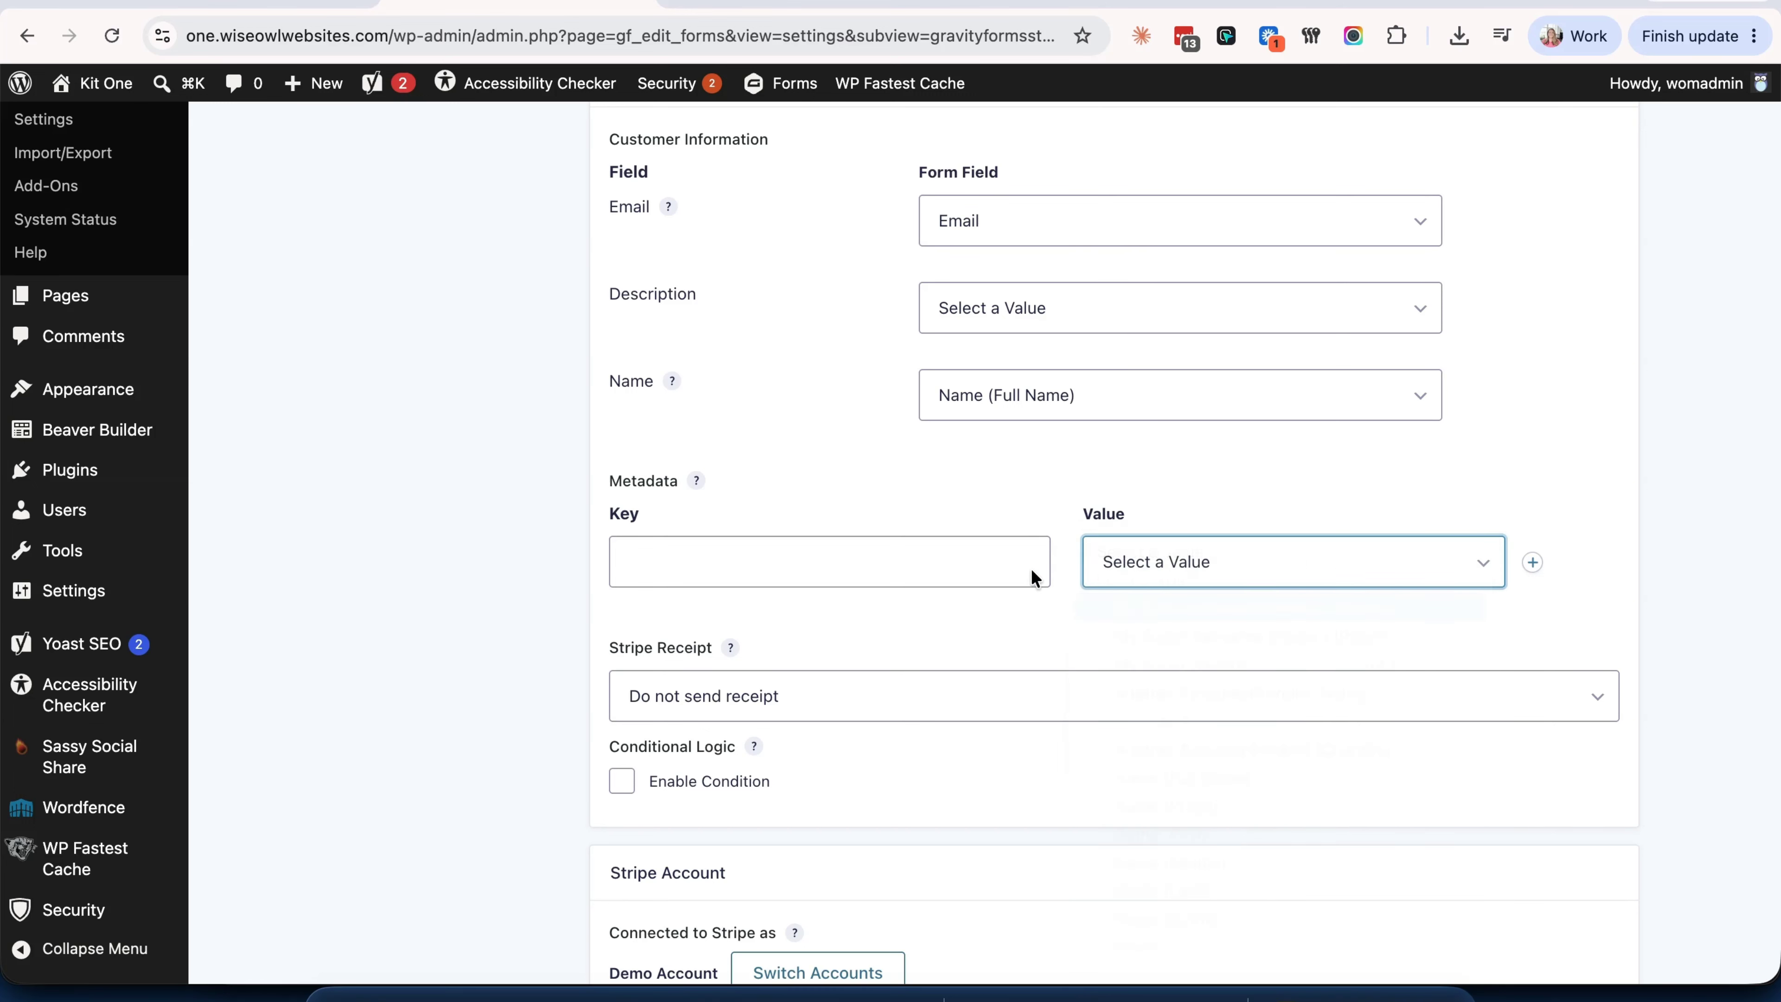
pyautogui.click(903, 560)
pyautogui.write('name')
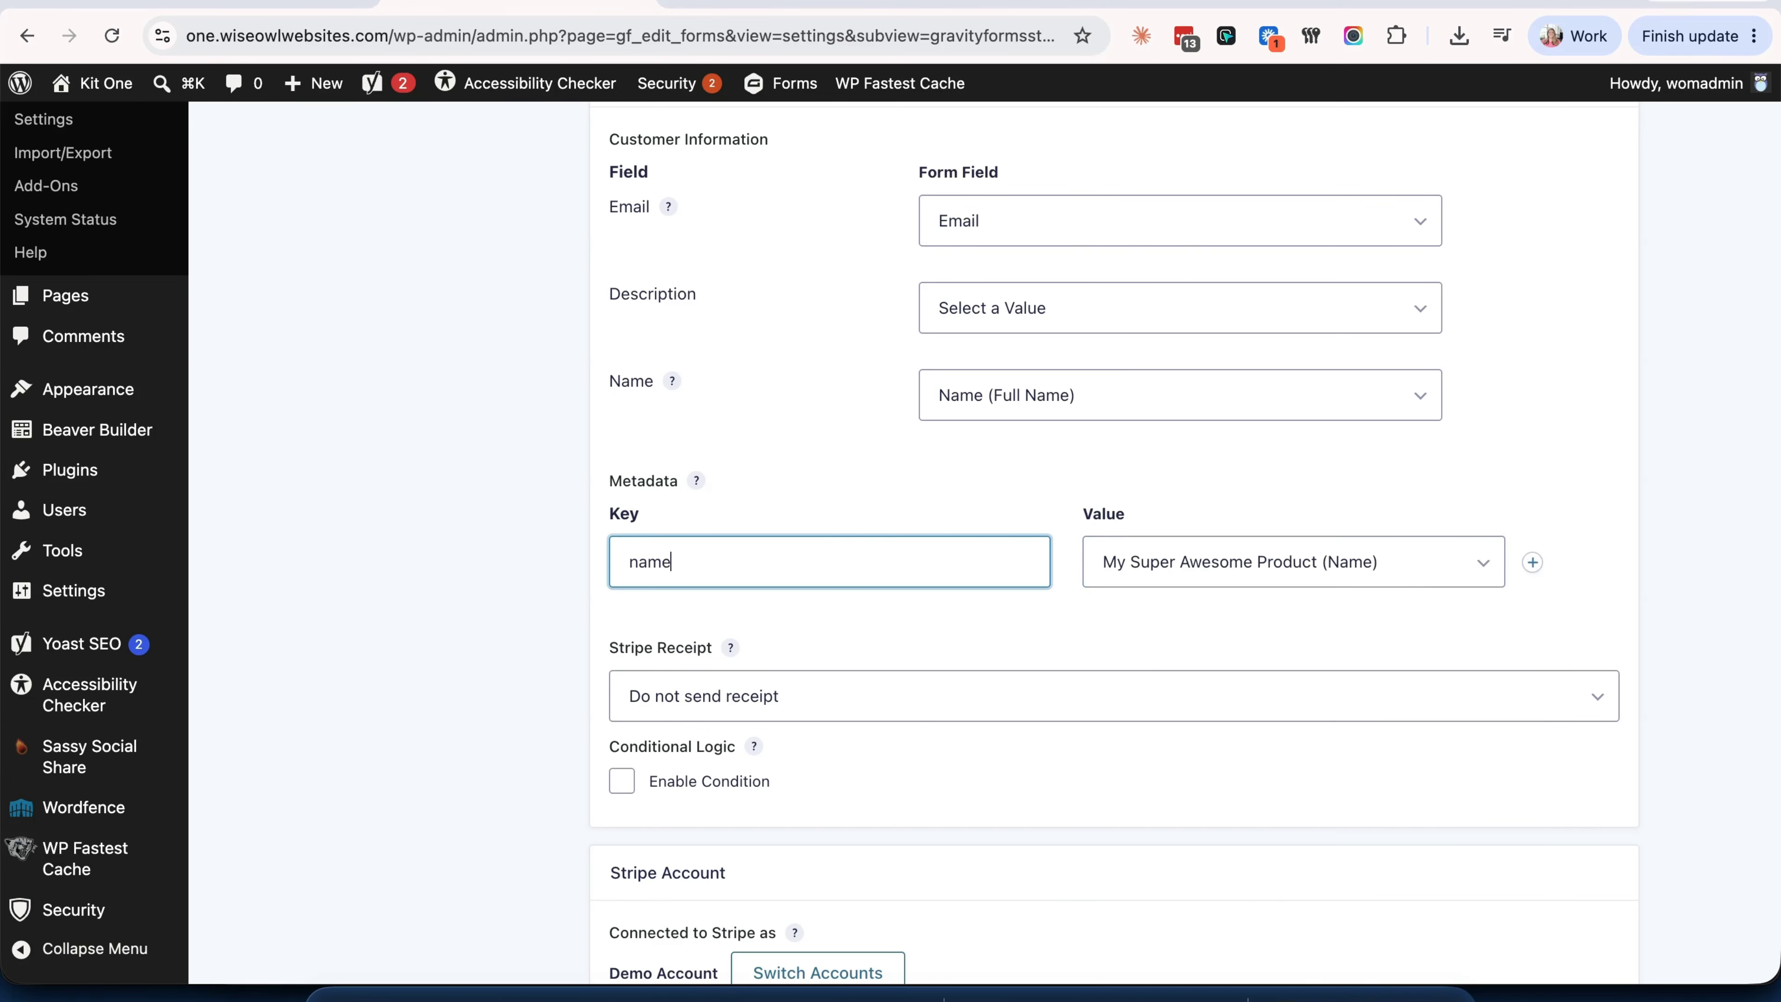
pyautogui.click(979, 511)
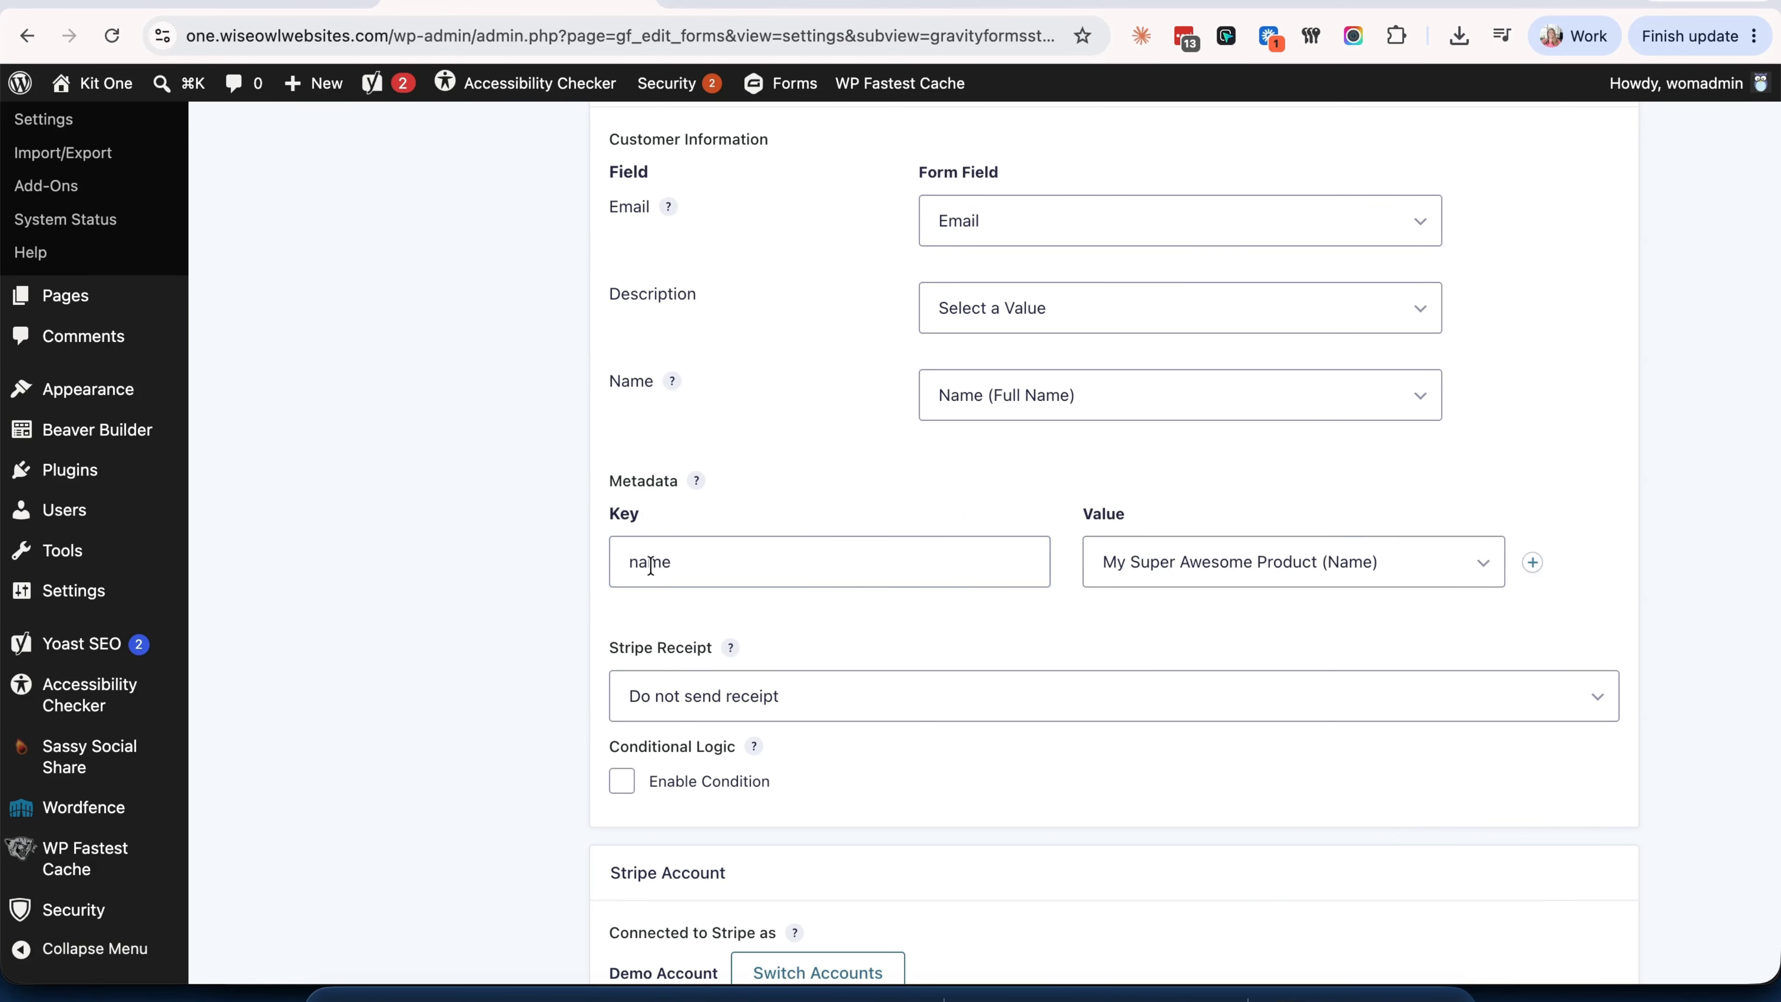
pyautogui.click(629, 561)
pyautogui.write('product')
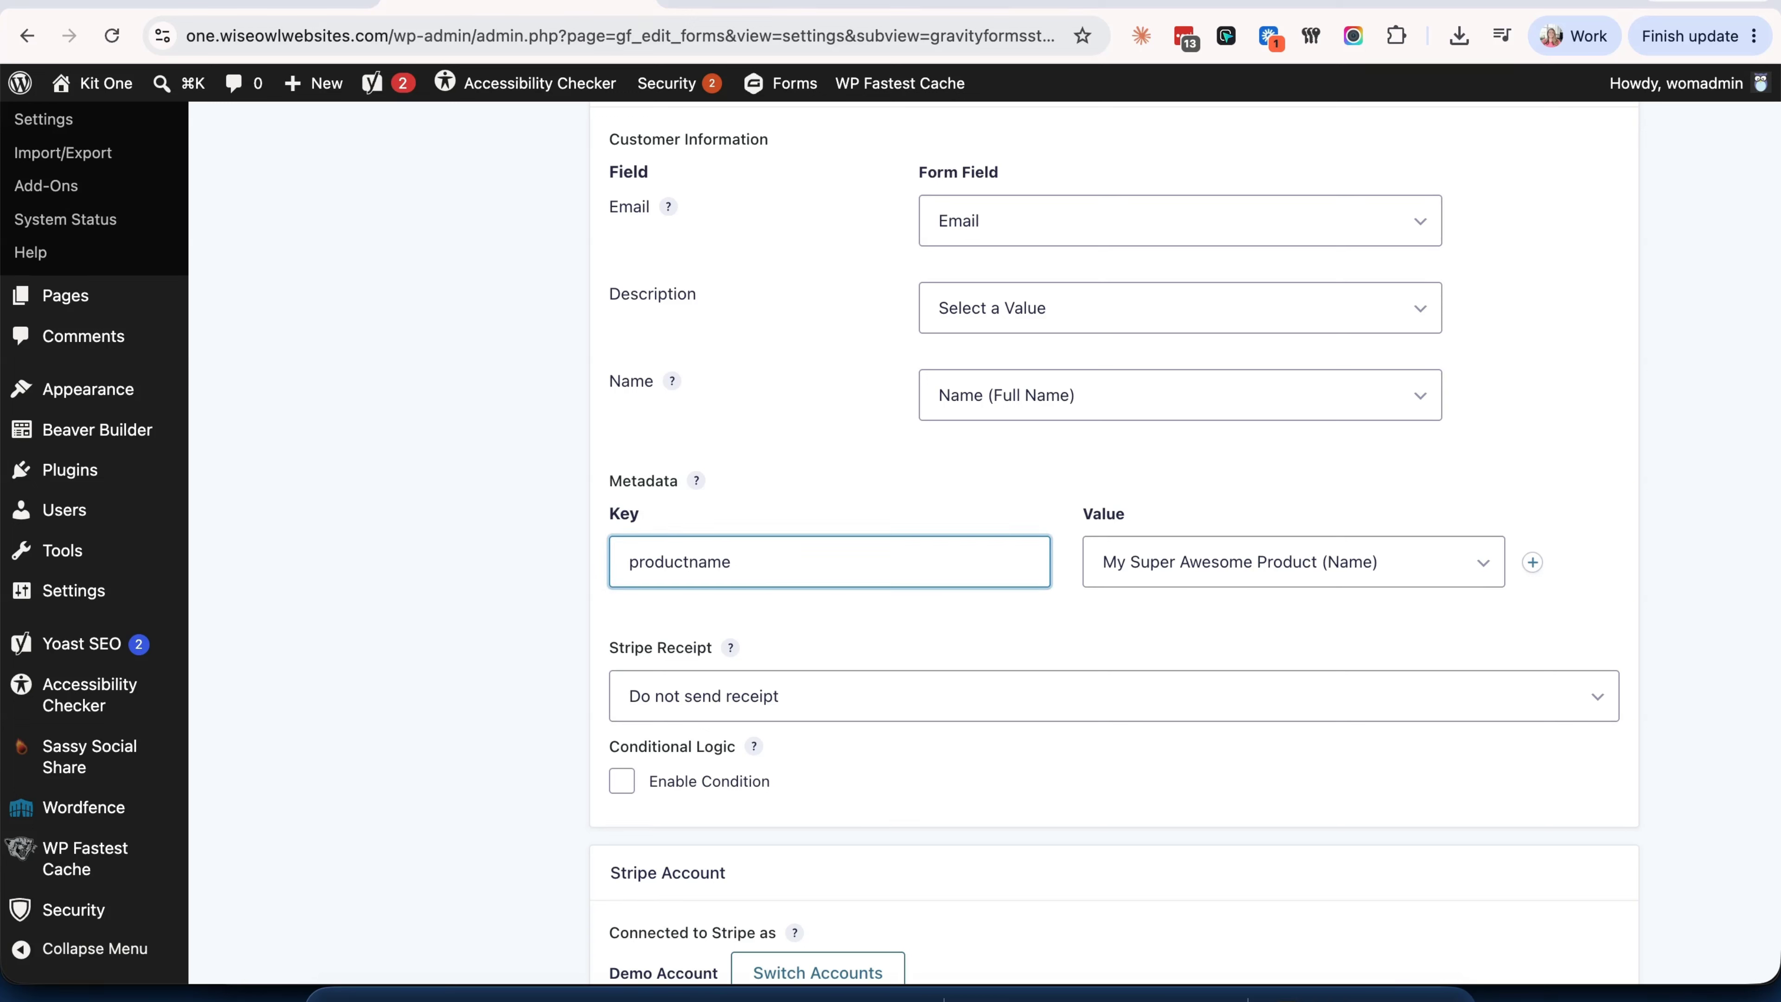
pyautogui.click(873, 488)
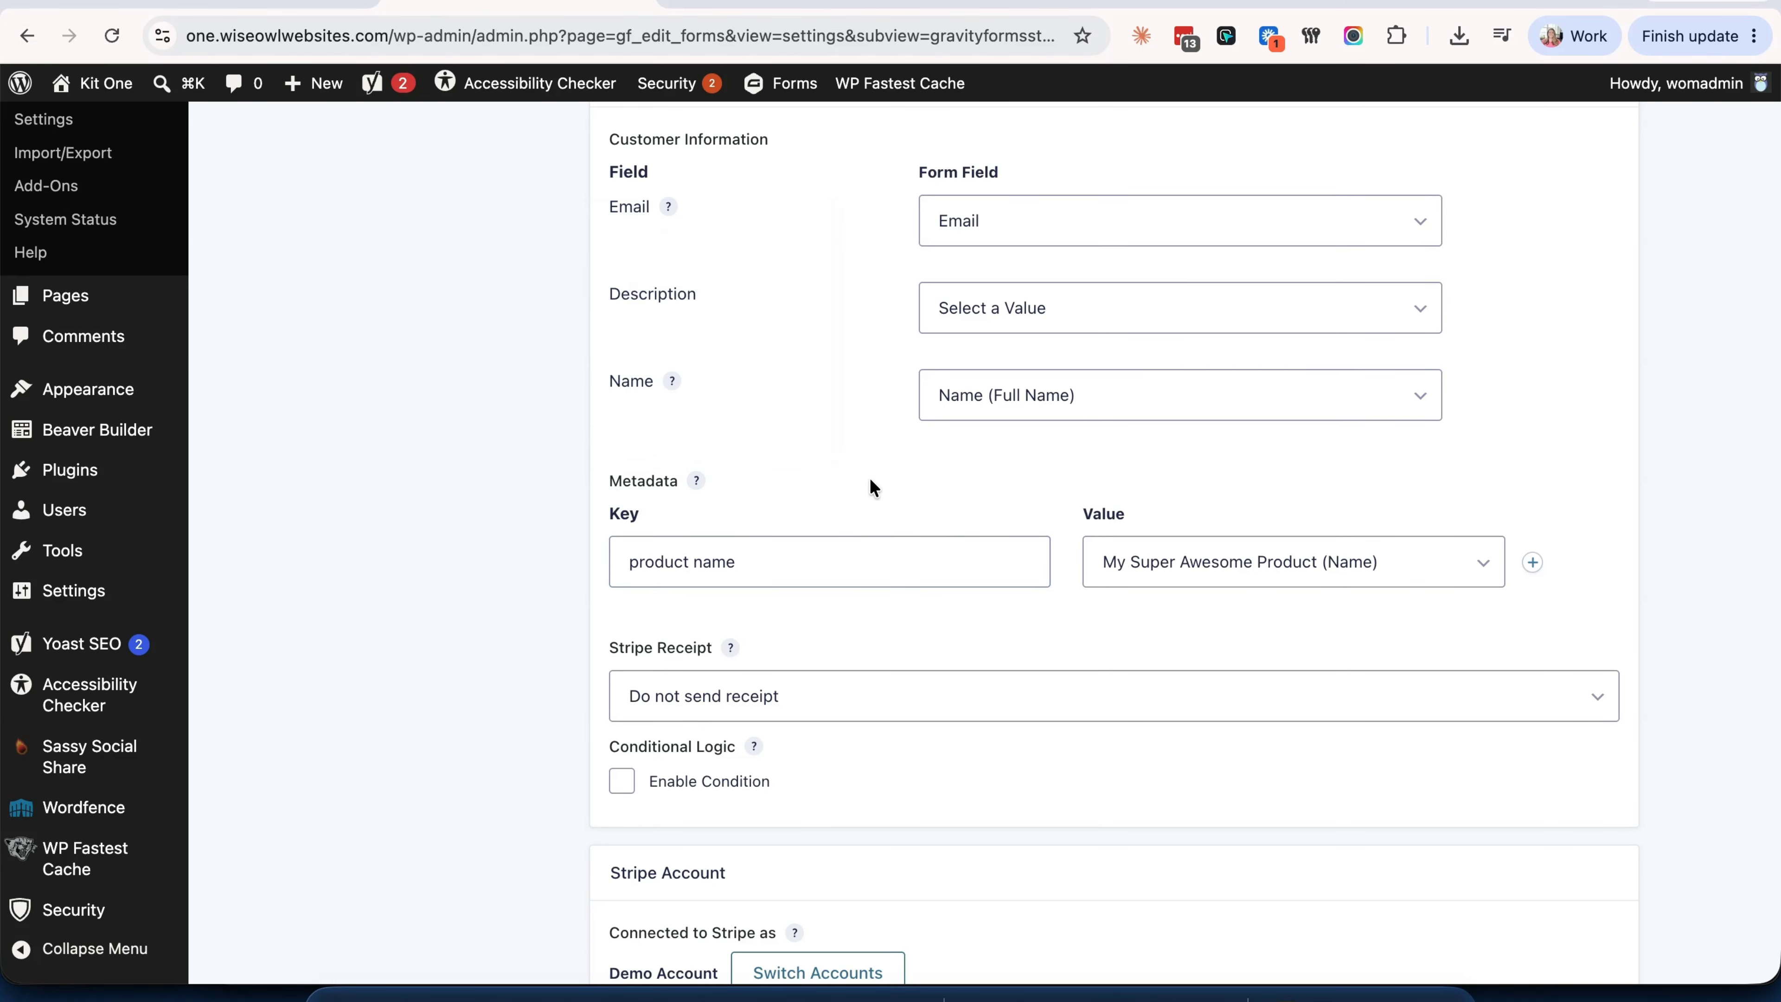
pyautogui.scroll(-3, 1271, 590)
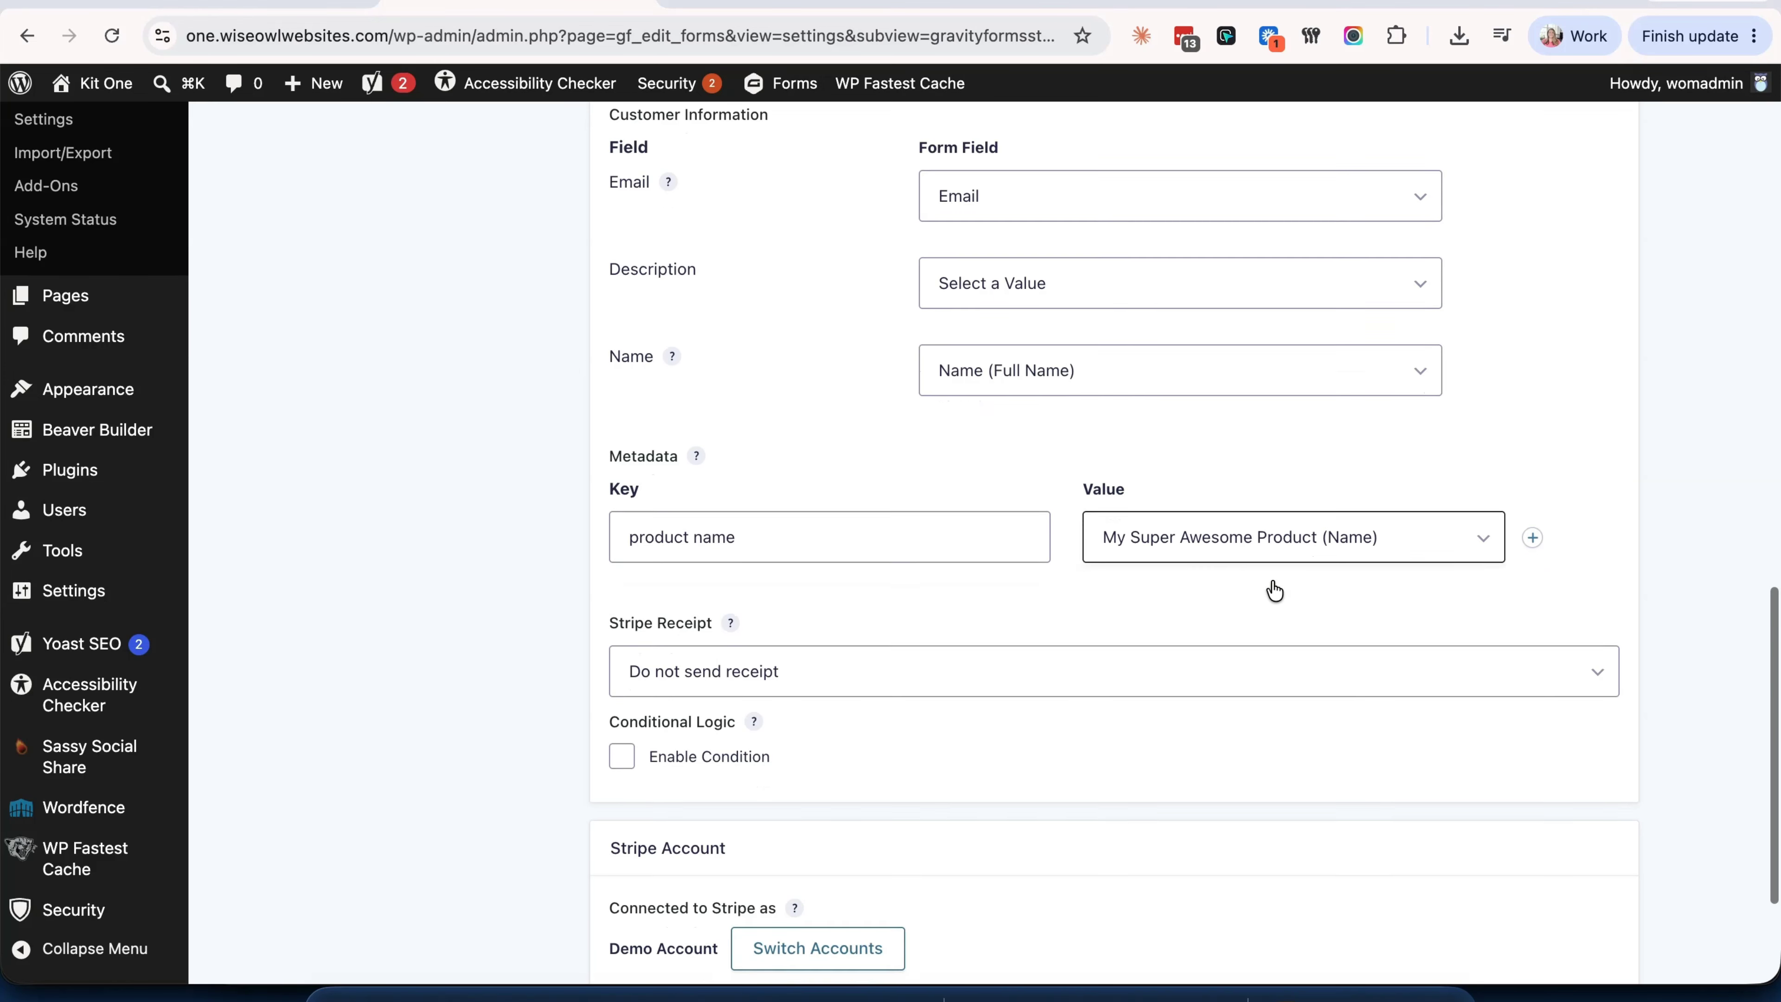
pyautogui.click(1103, 533)
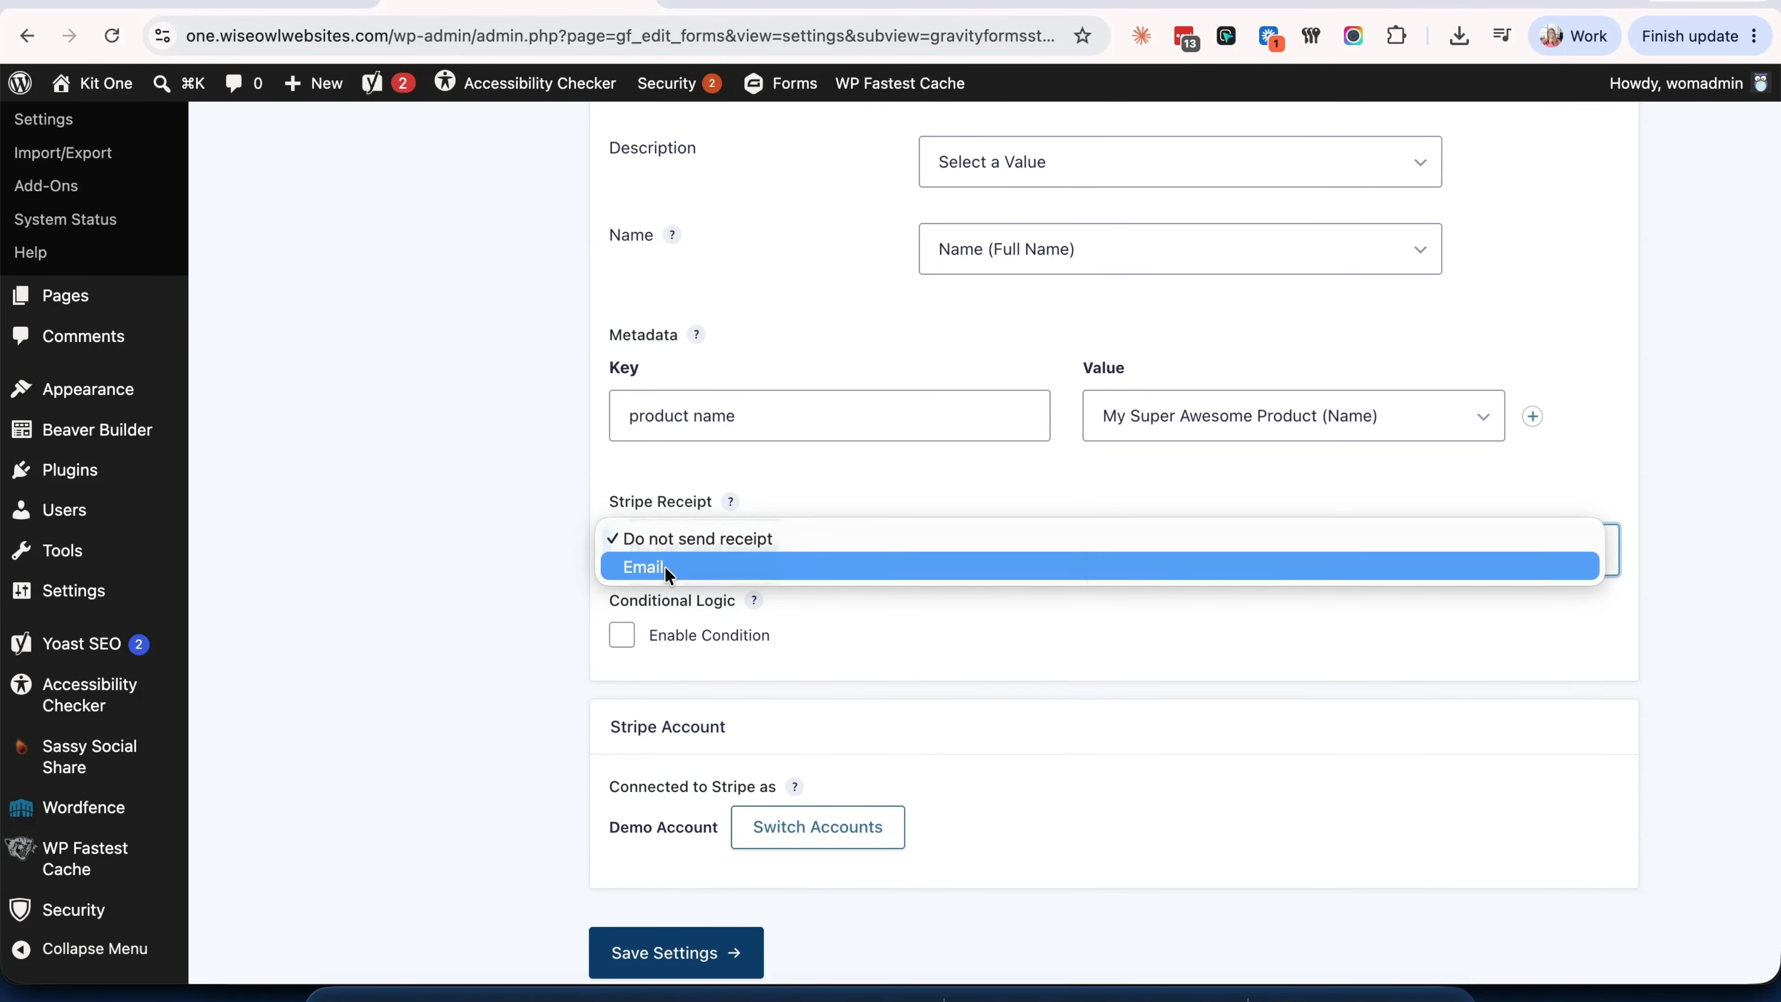
# - Have Stripe email receipts, leaving the feed's conditional logic turned off
pyautogui.click(638, 565)
pyautogui.scroll(-2, 1026, 637)
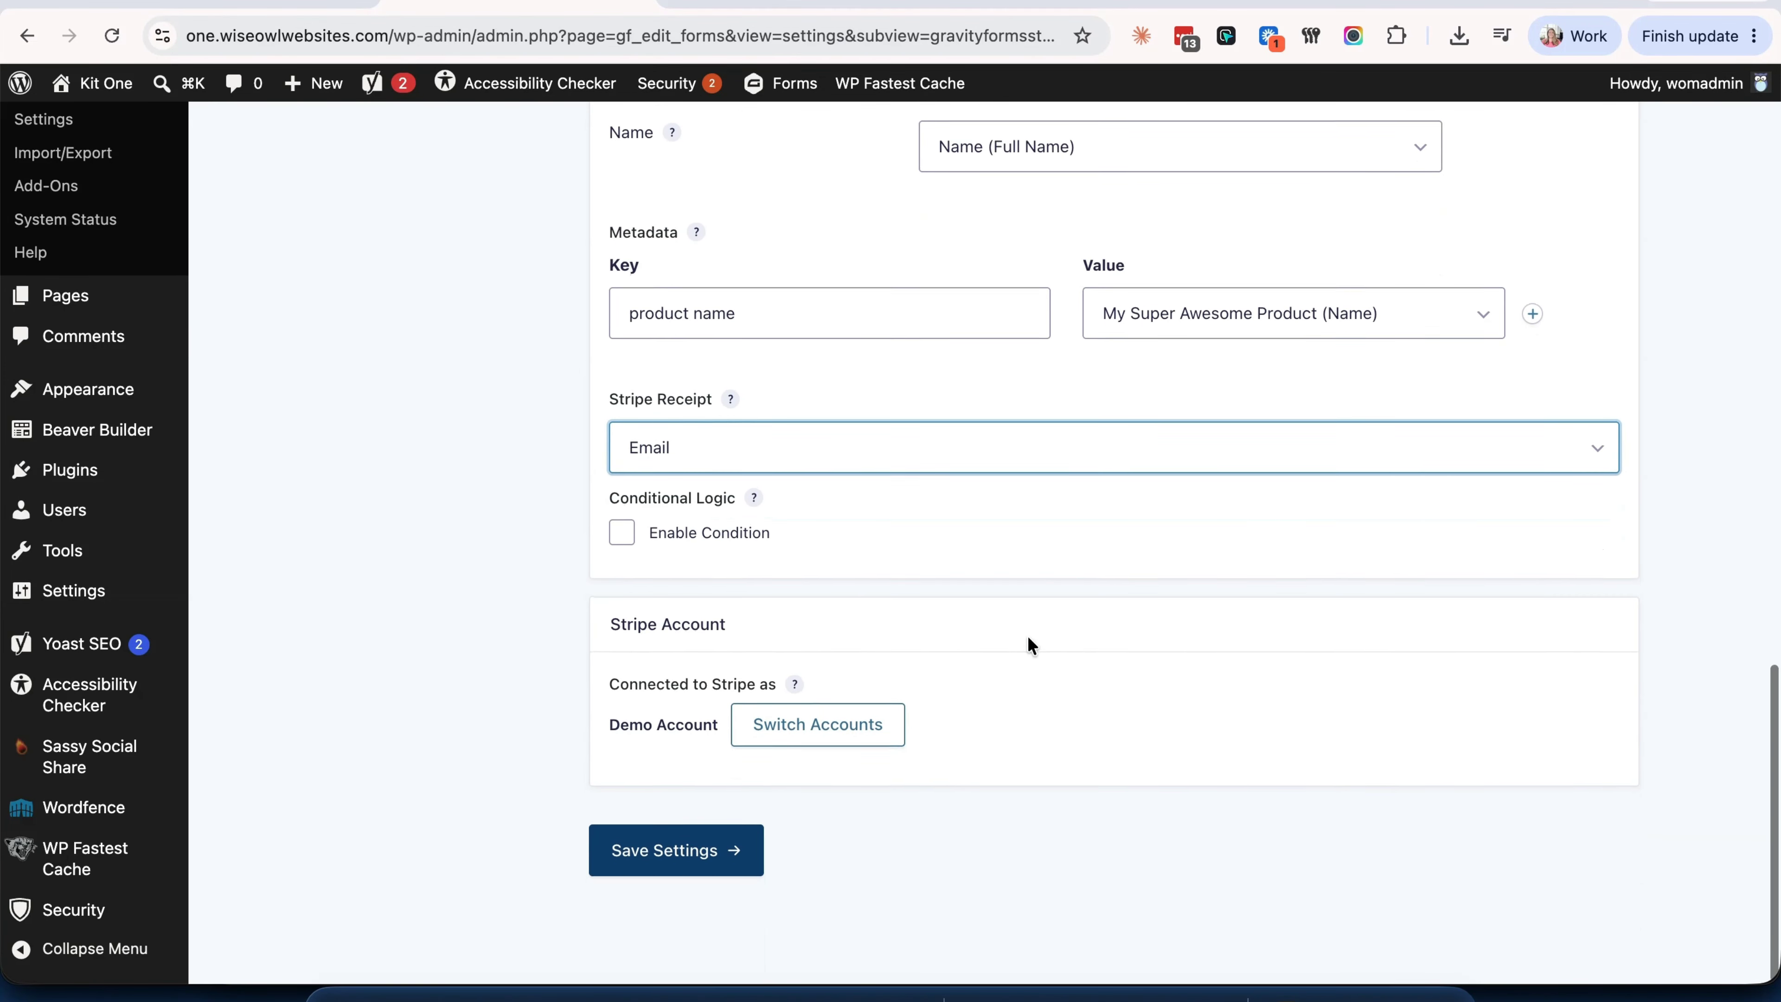
pyautogui.click(622, 535)
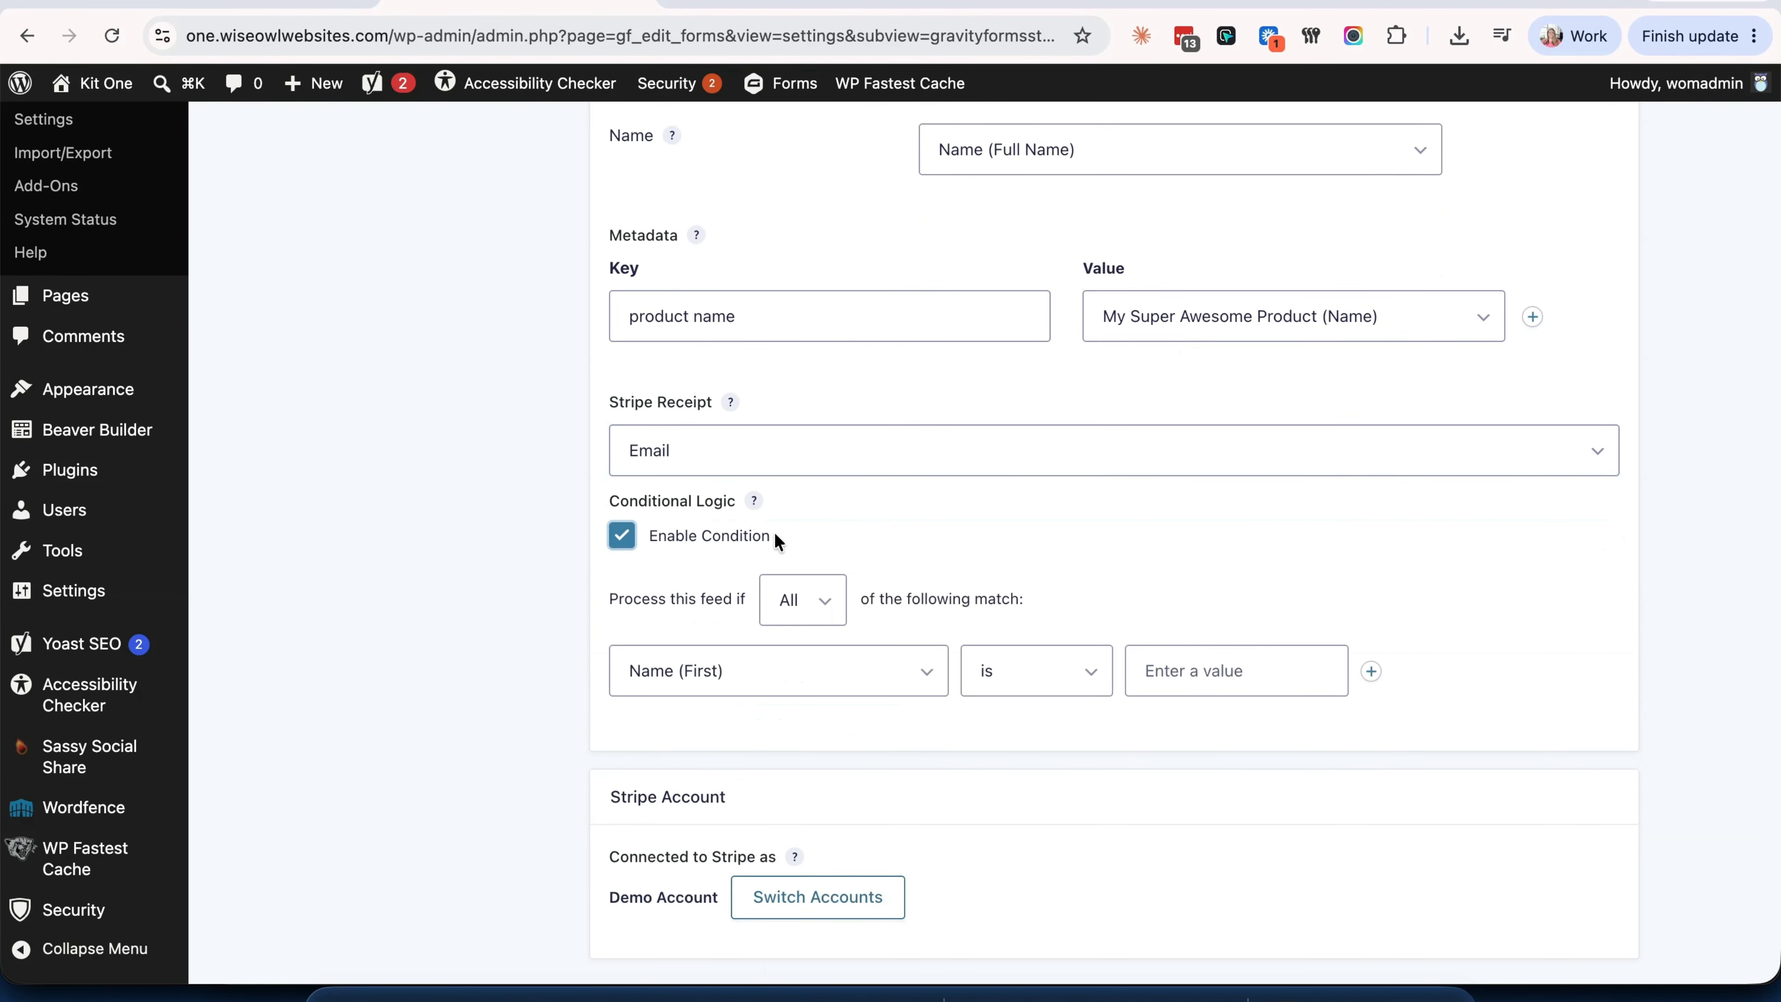
pyautogui.click(848, 668)
pyautogui.scroll(-3, 848, 768)
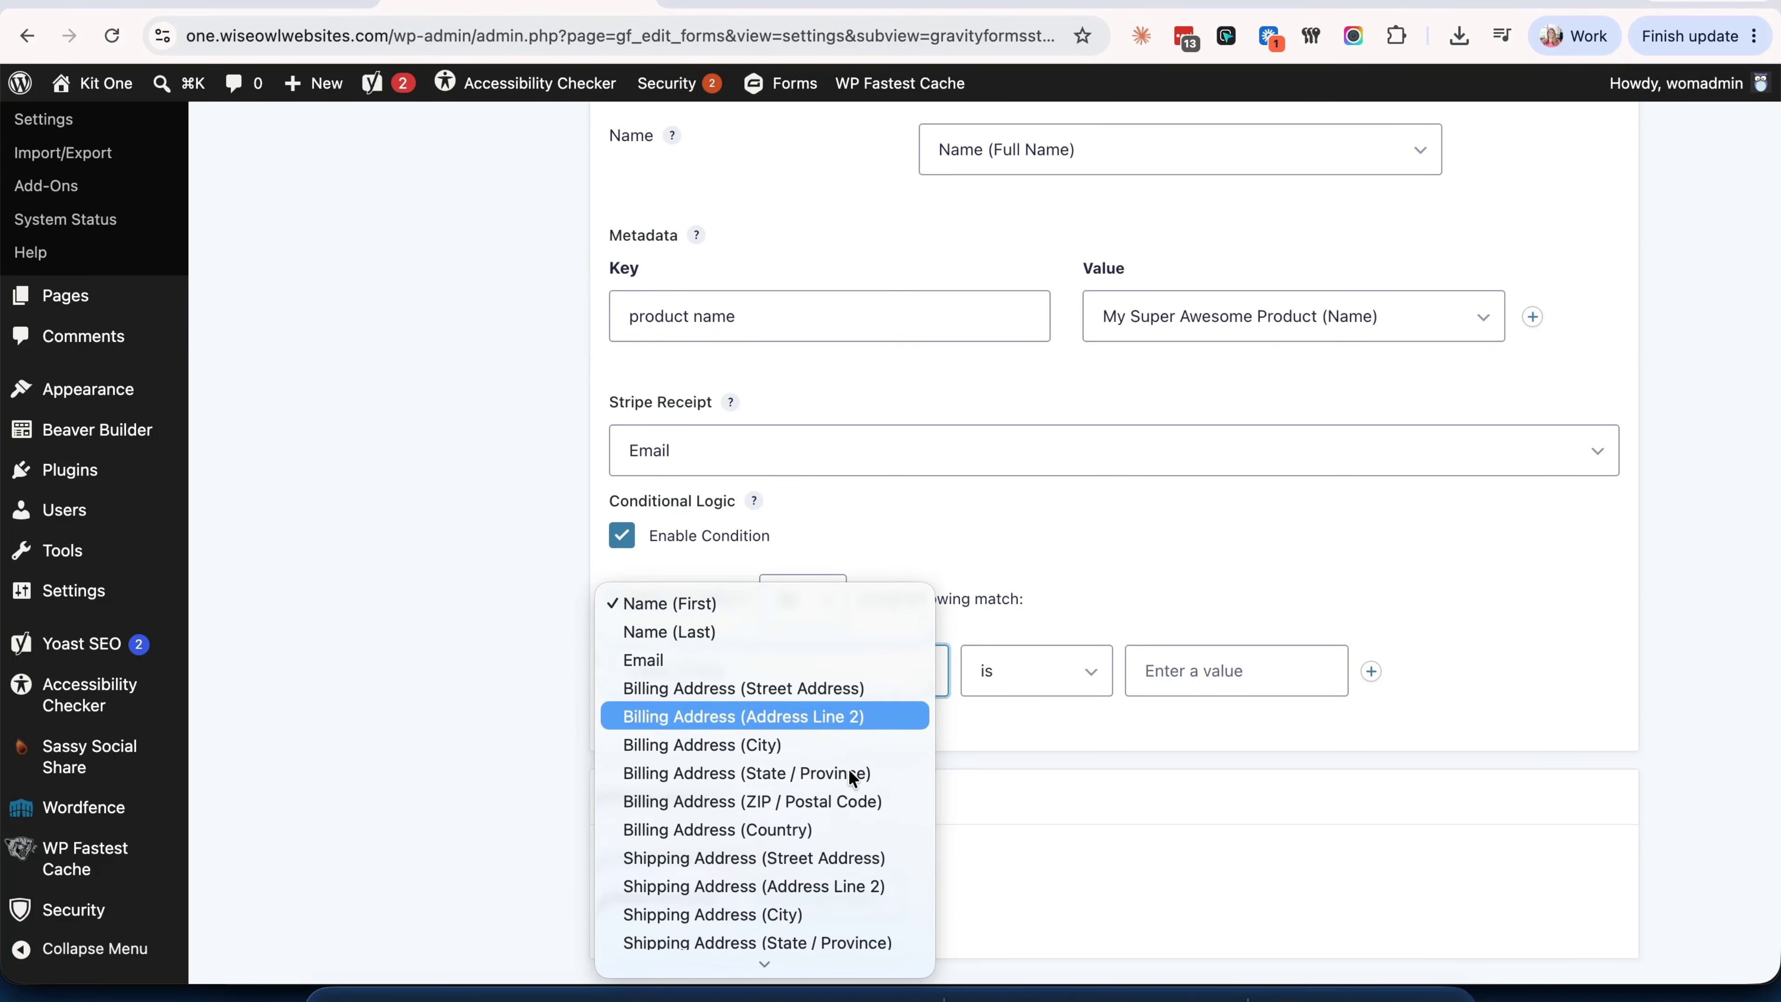
pyautogui.click(1020, 544)
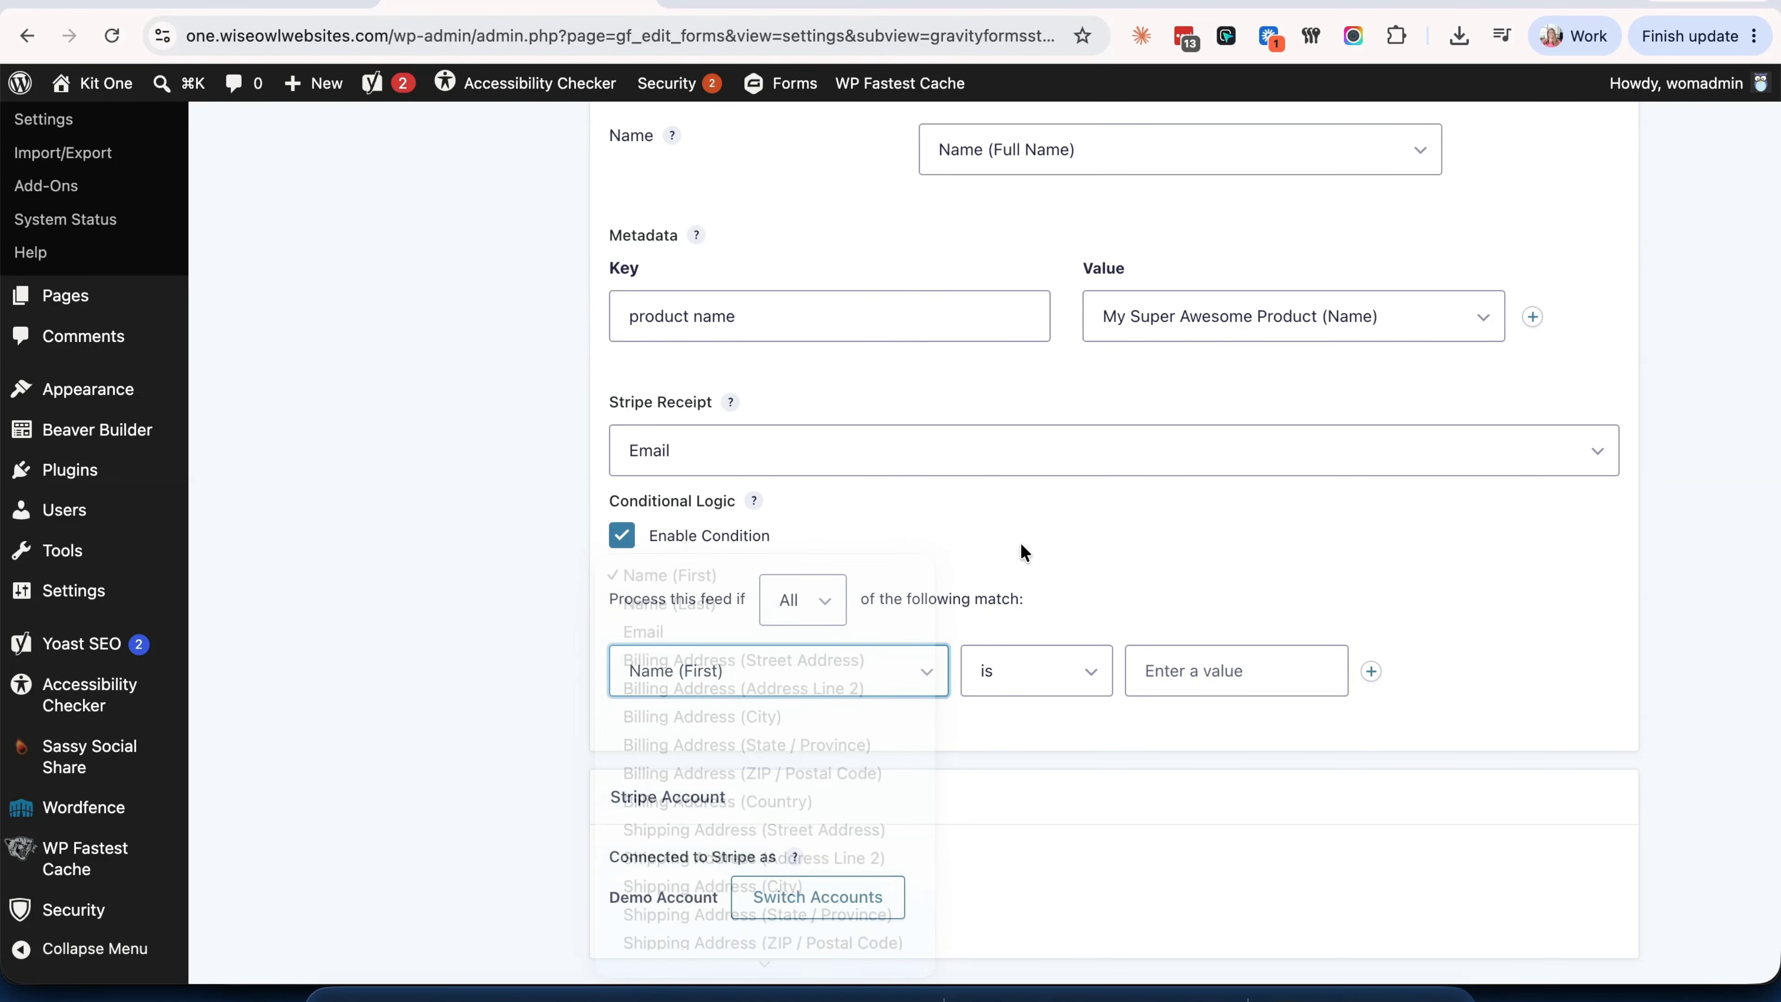
pyautogui.click(621, 535)
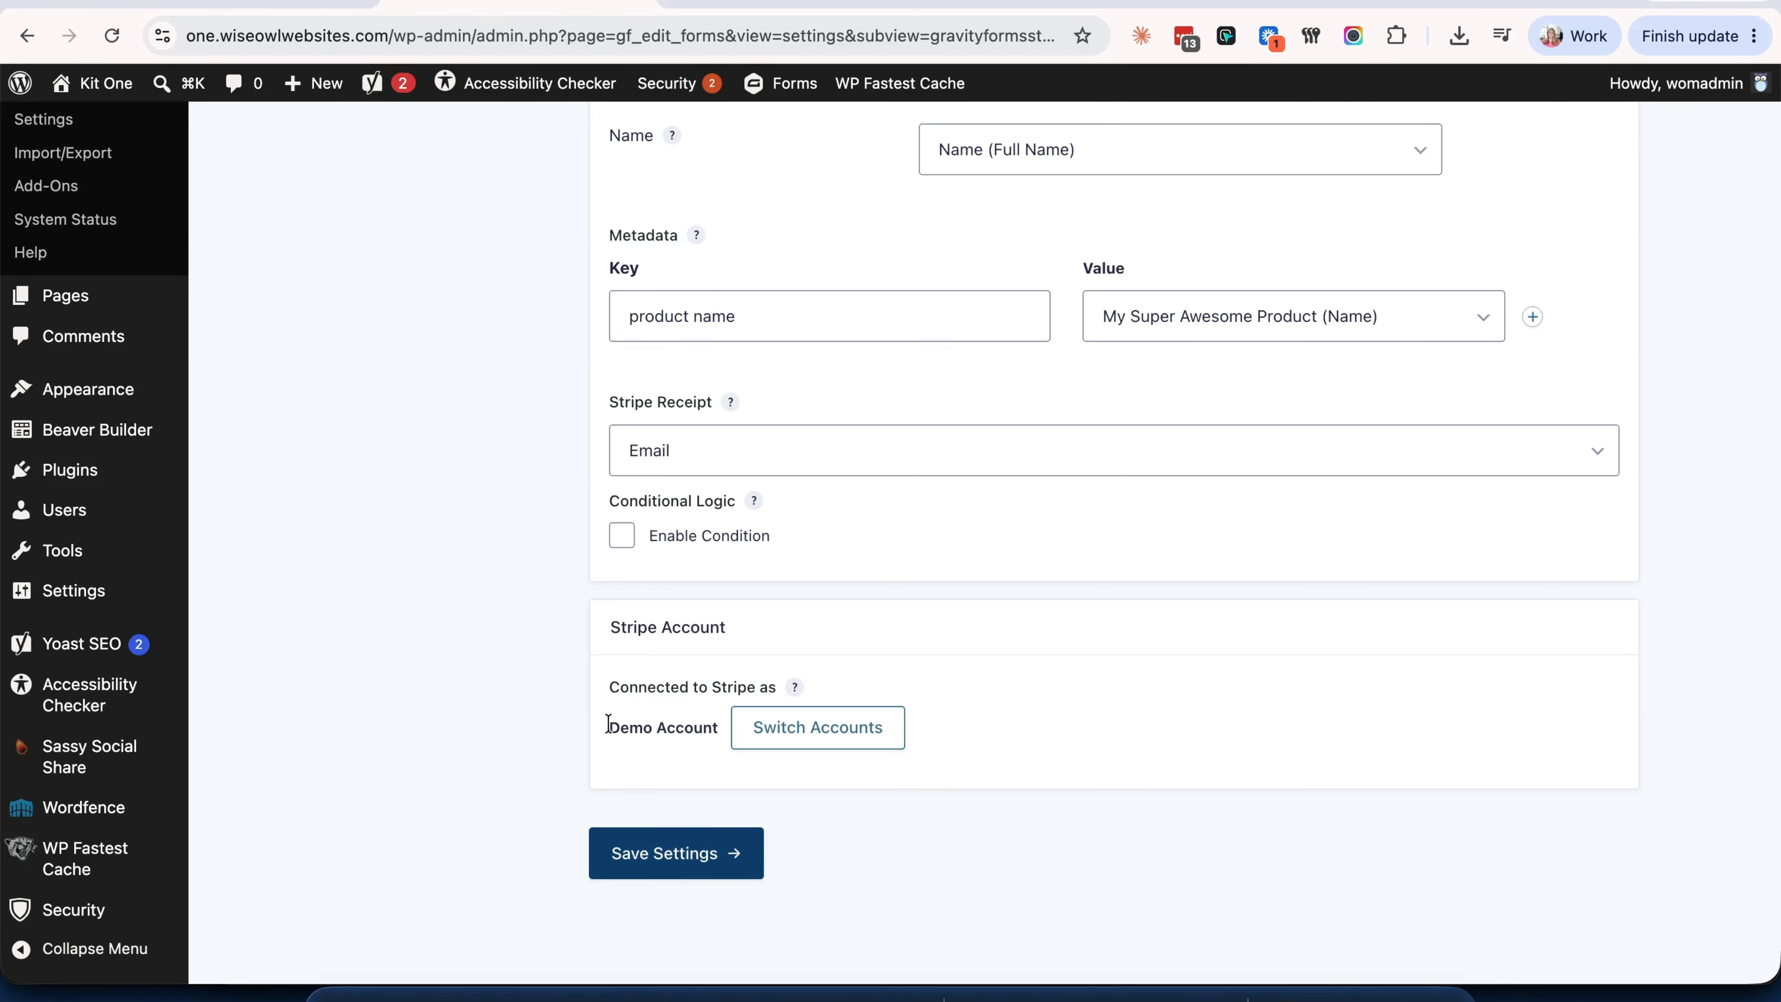
# - Save the Stripe feed and go back to the Checkout form editor
pyautogui.click(663, 866)
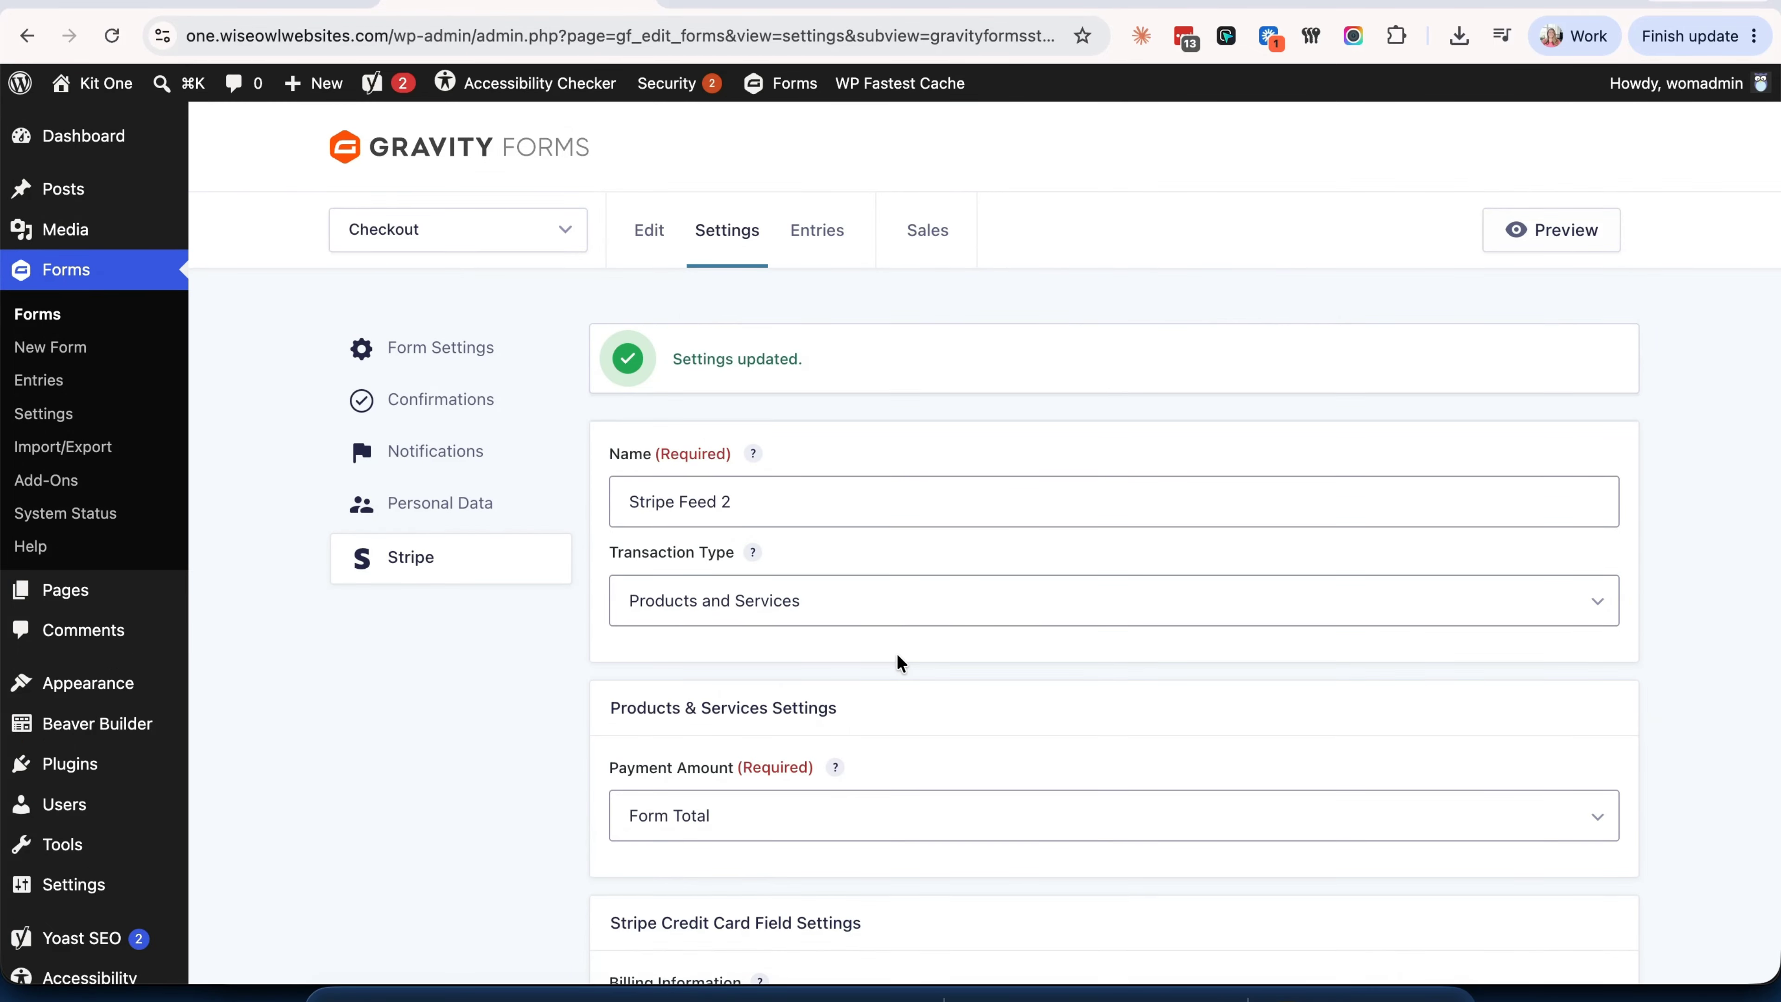
pyautogui.scroll(-15, 896, 653)
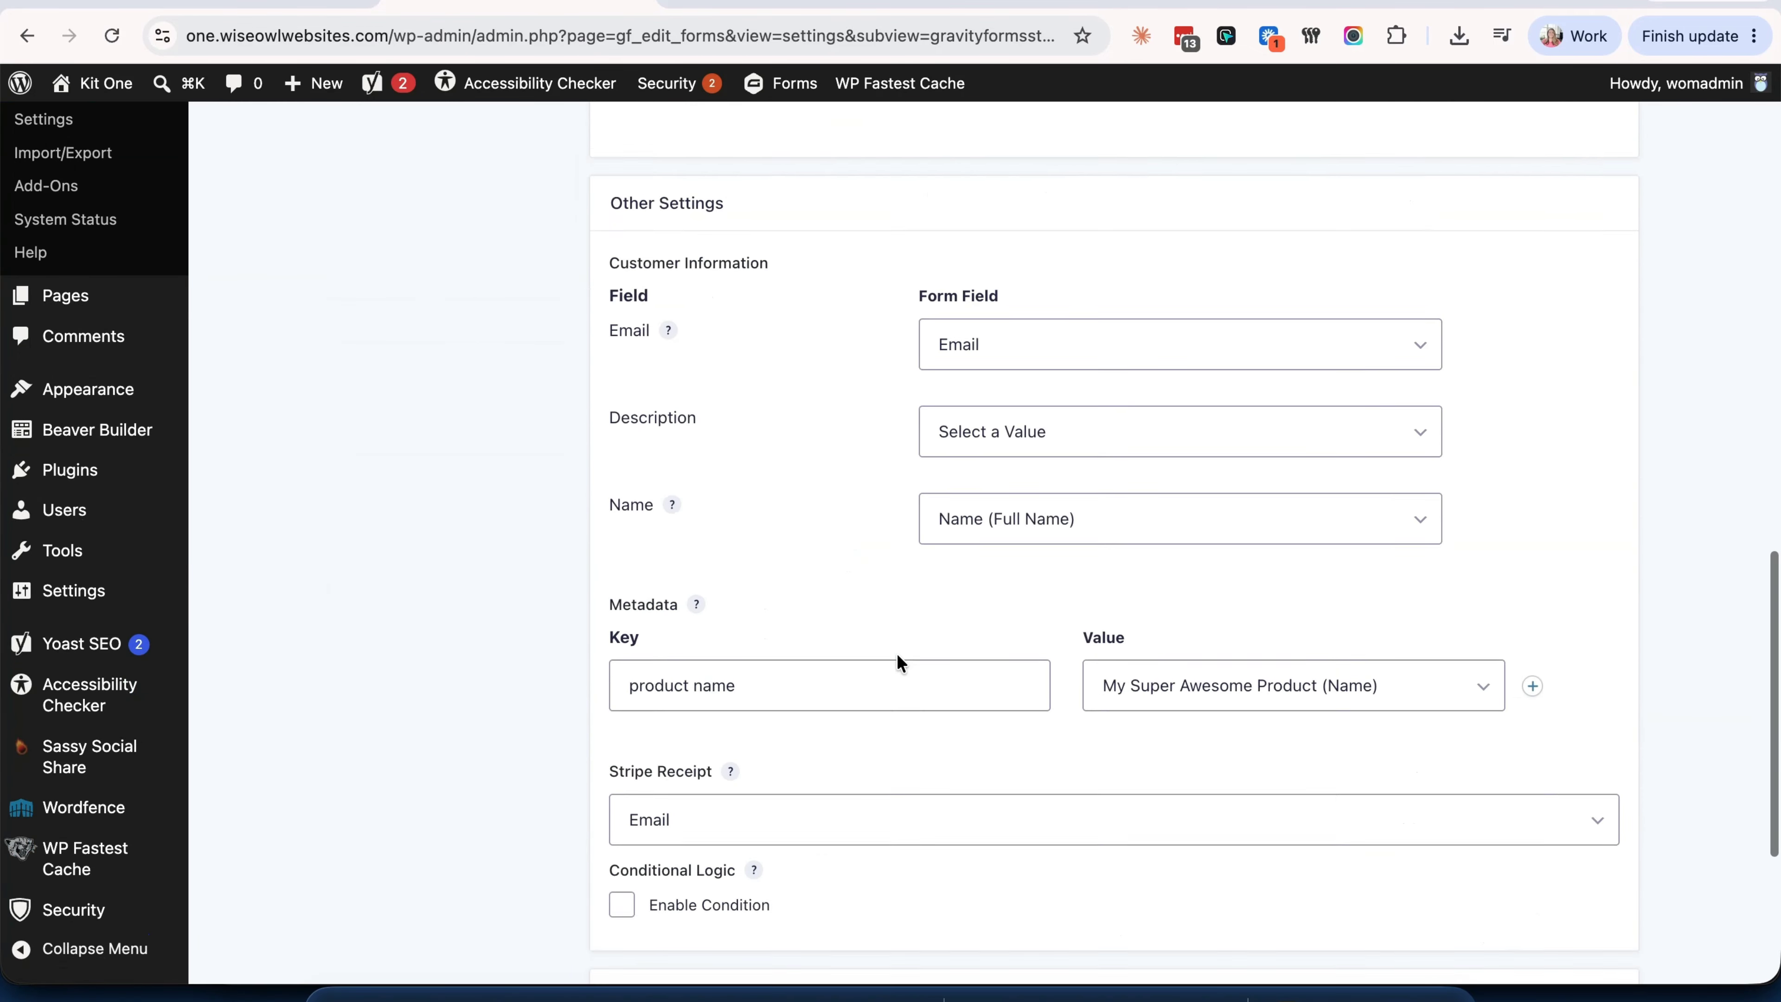
pyautogui.scroll(-5, 897, 653)
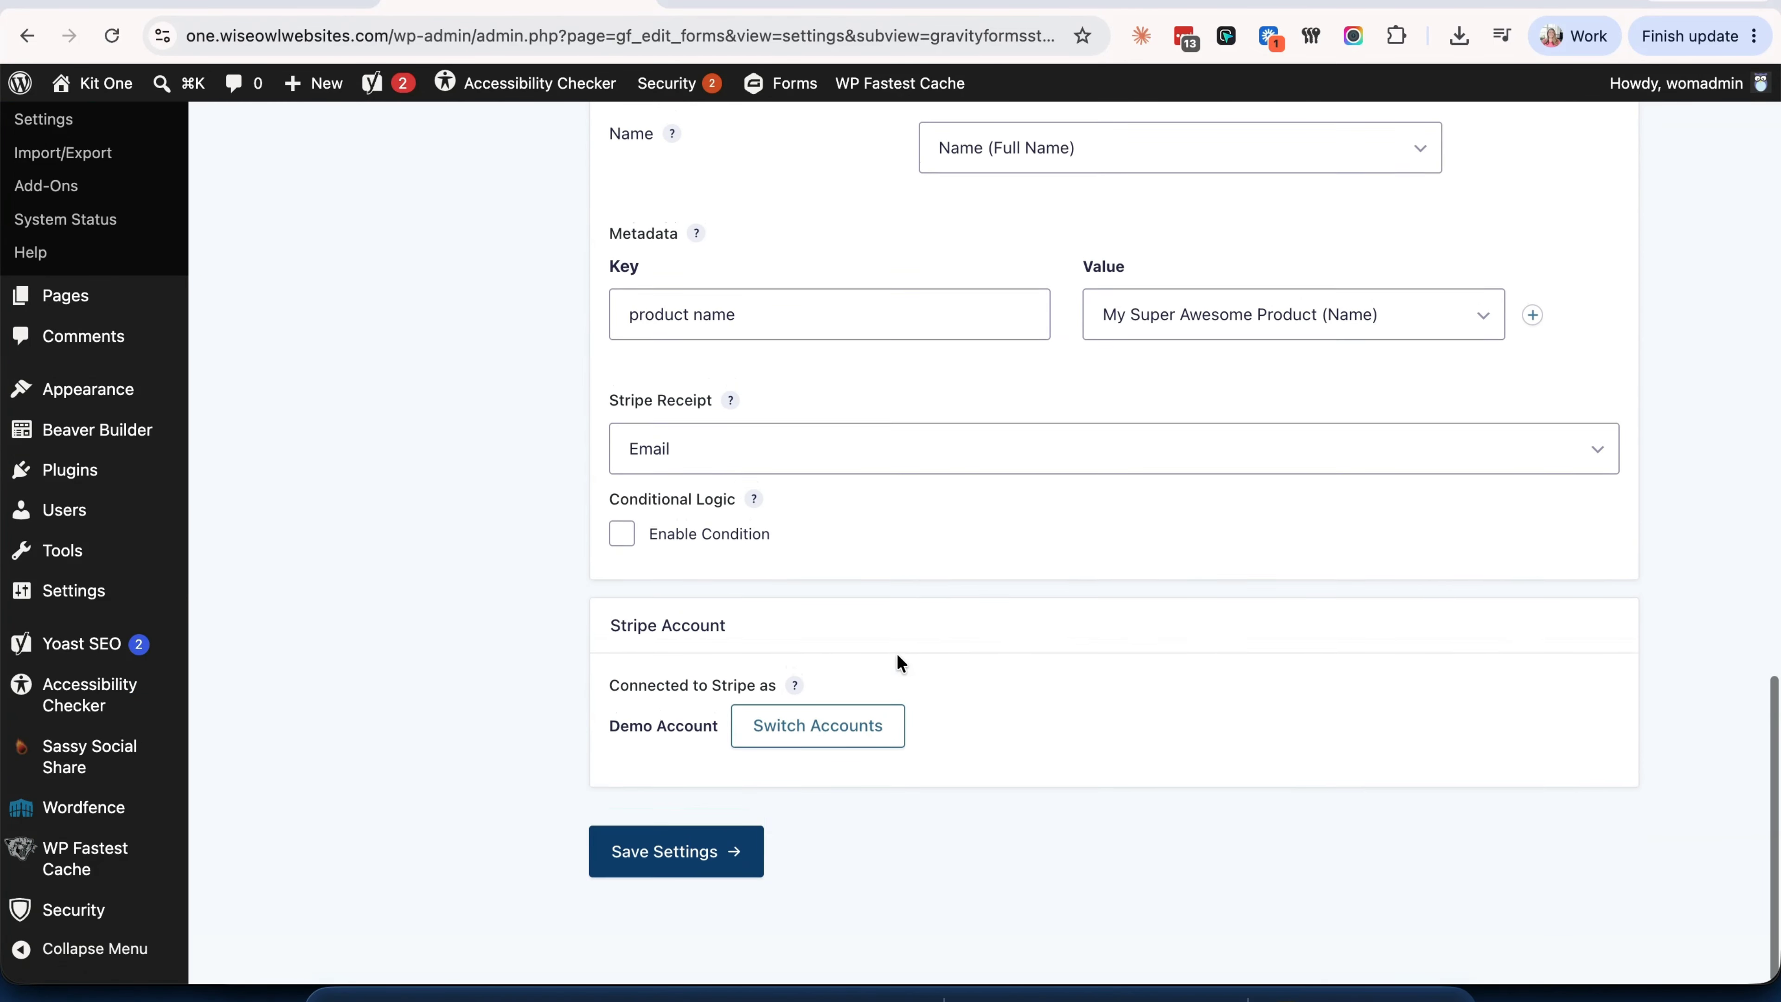
pyautogui.click(265, 4)
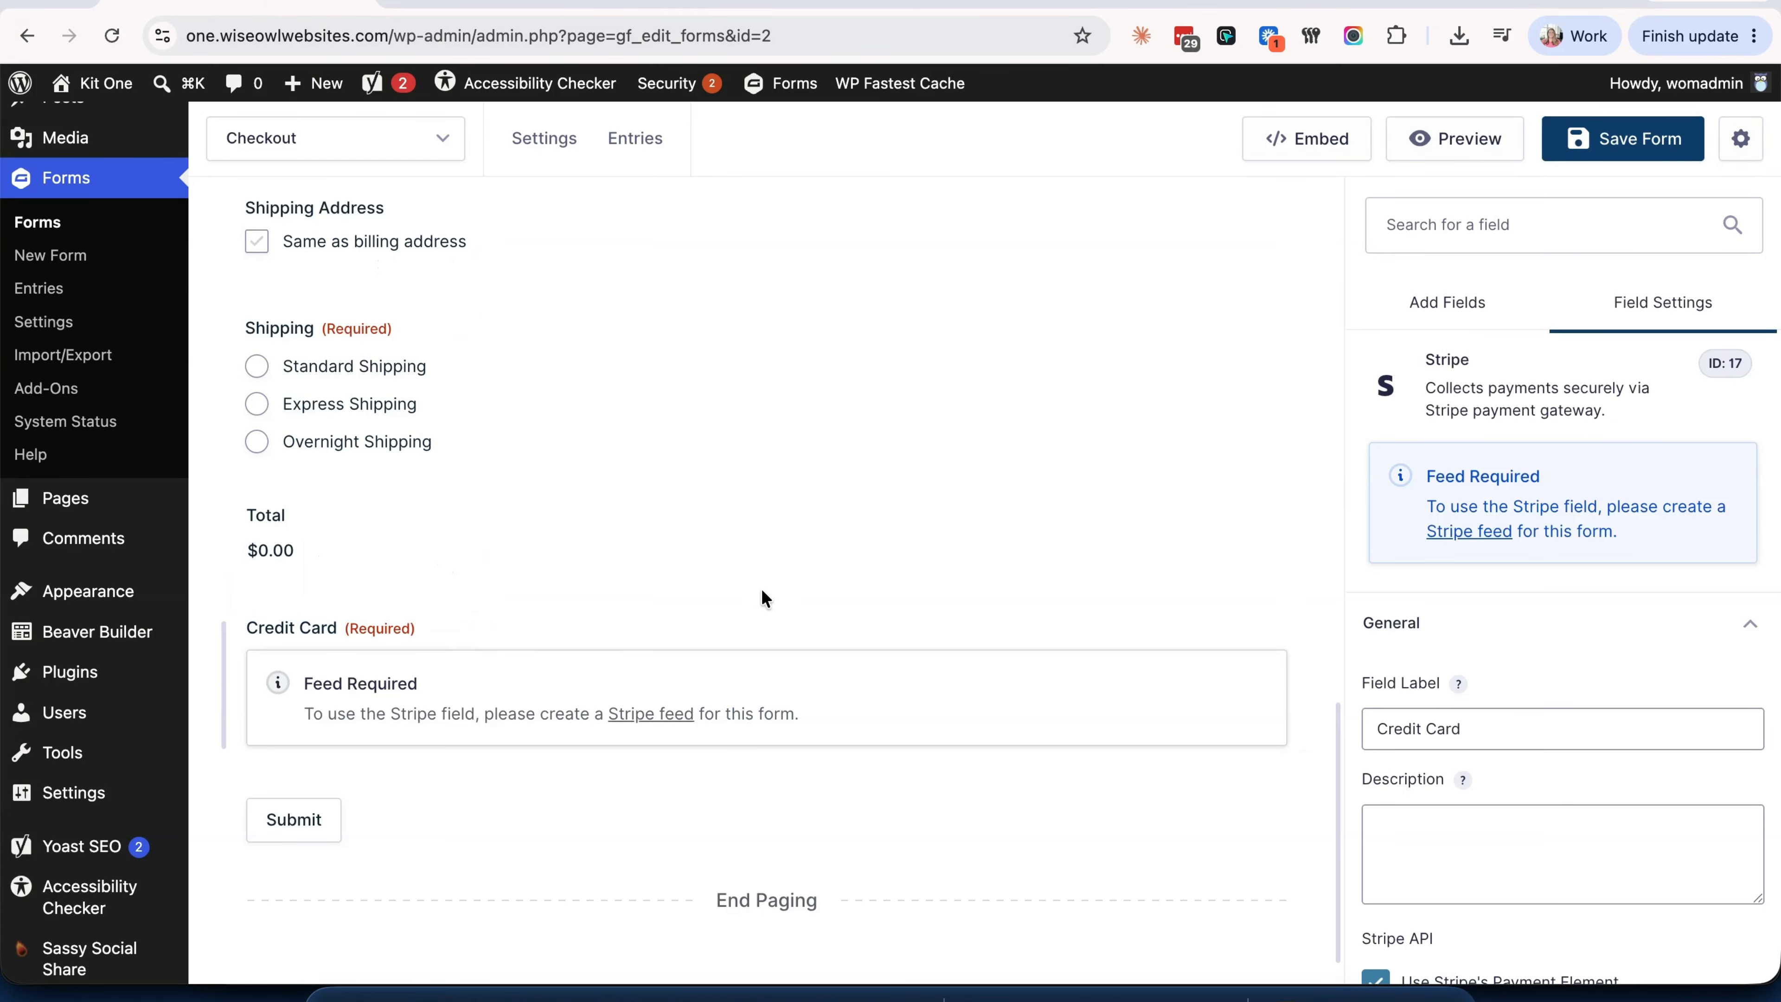
# - Reload the form editor so the Credit Card field shows the Stripe card inputs
pyautogui.click(106, 35)
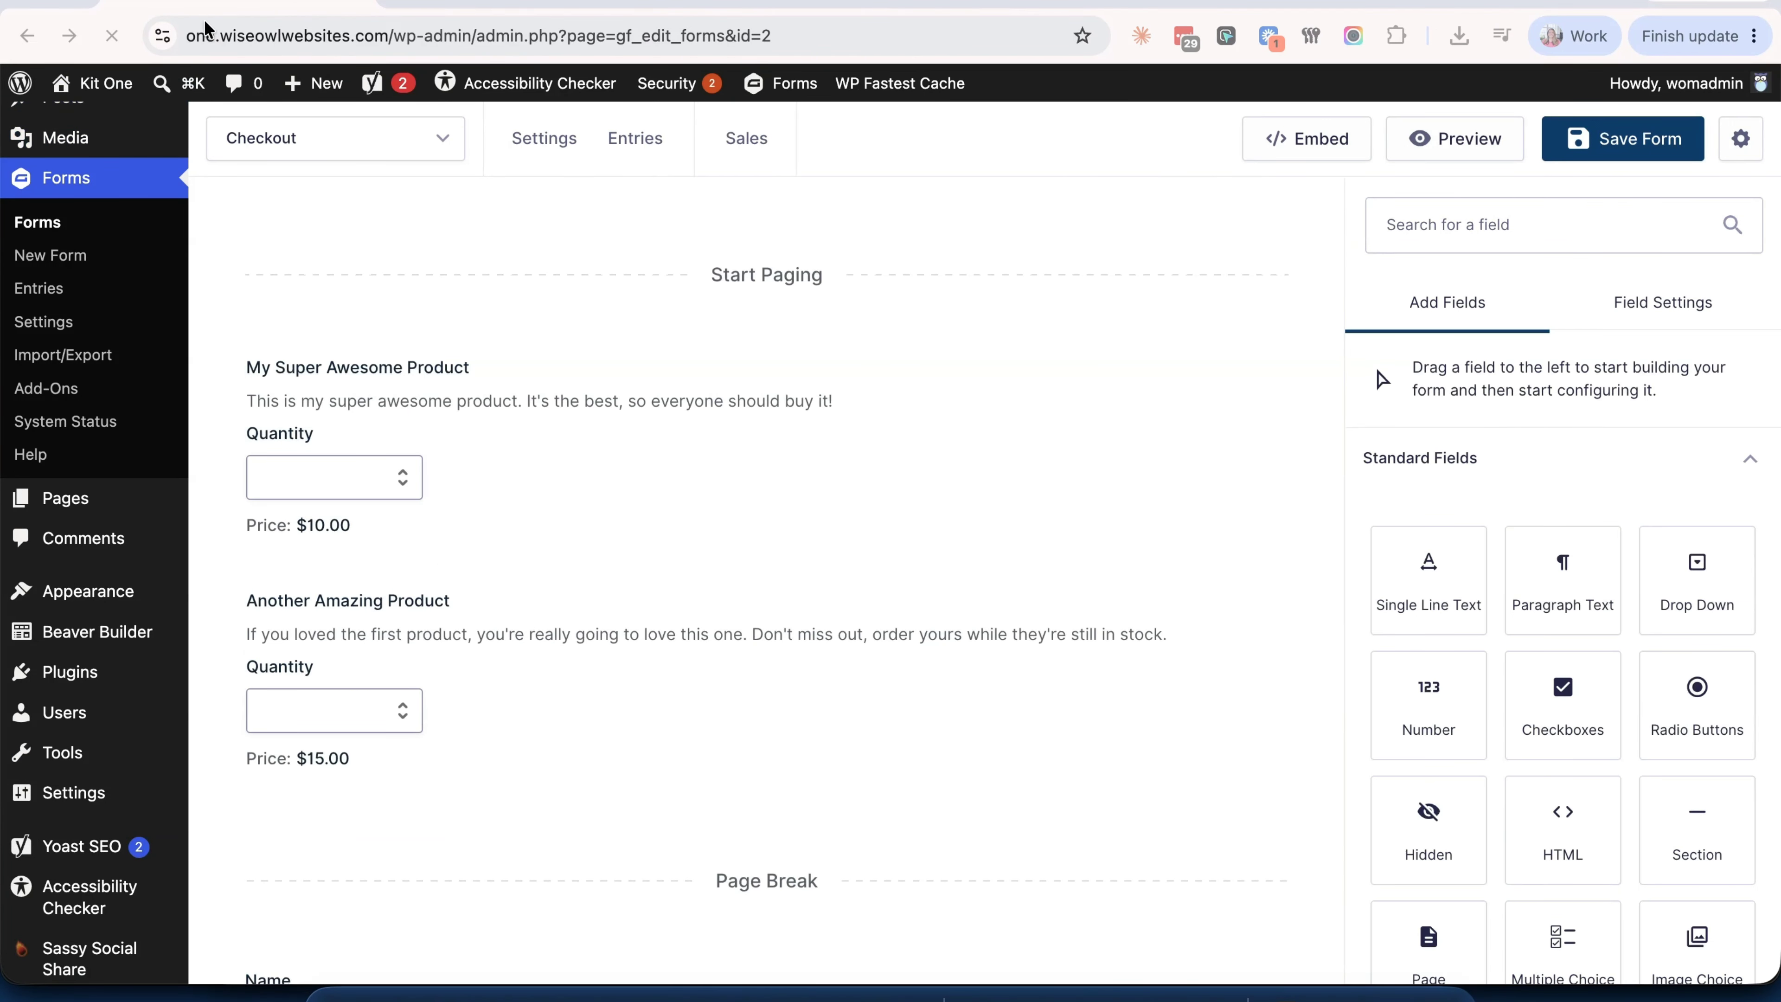
pyautogui.scroll(-7, 639, 611)
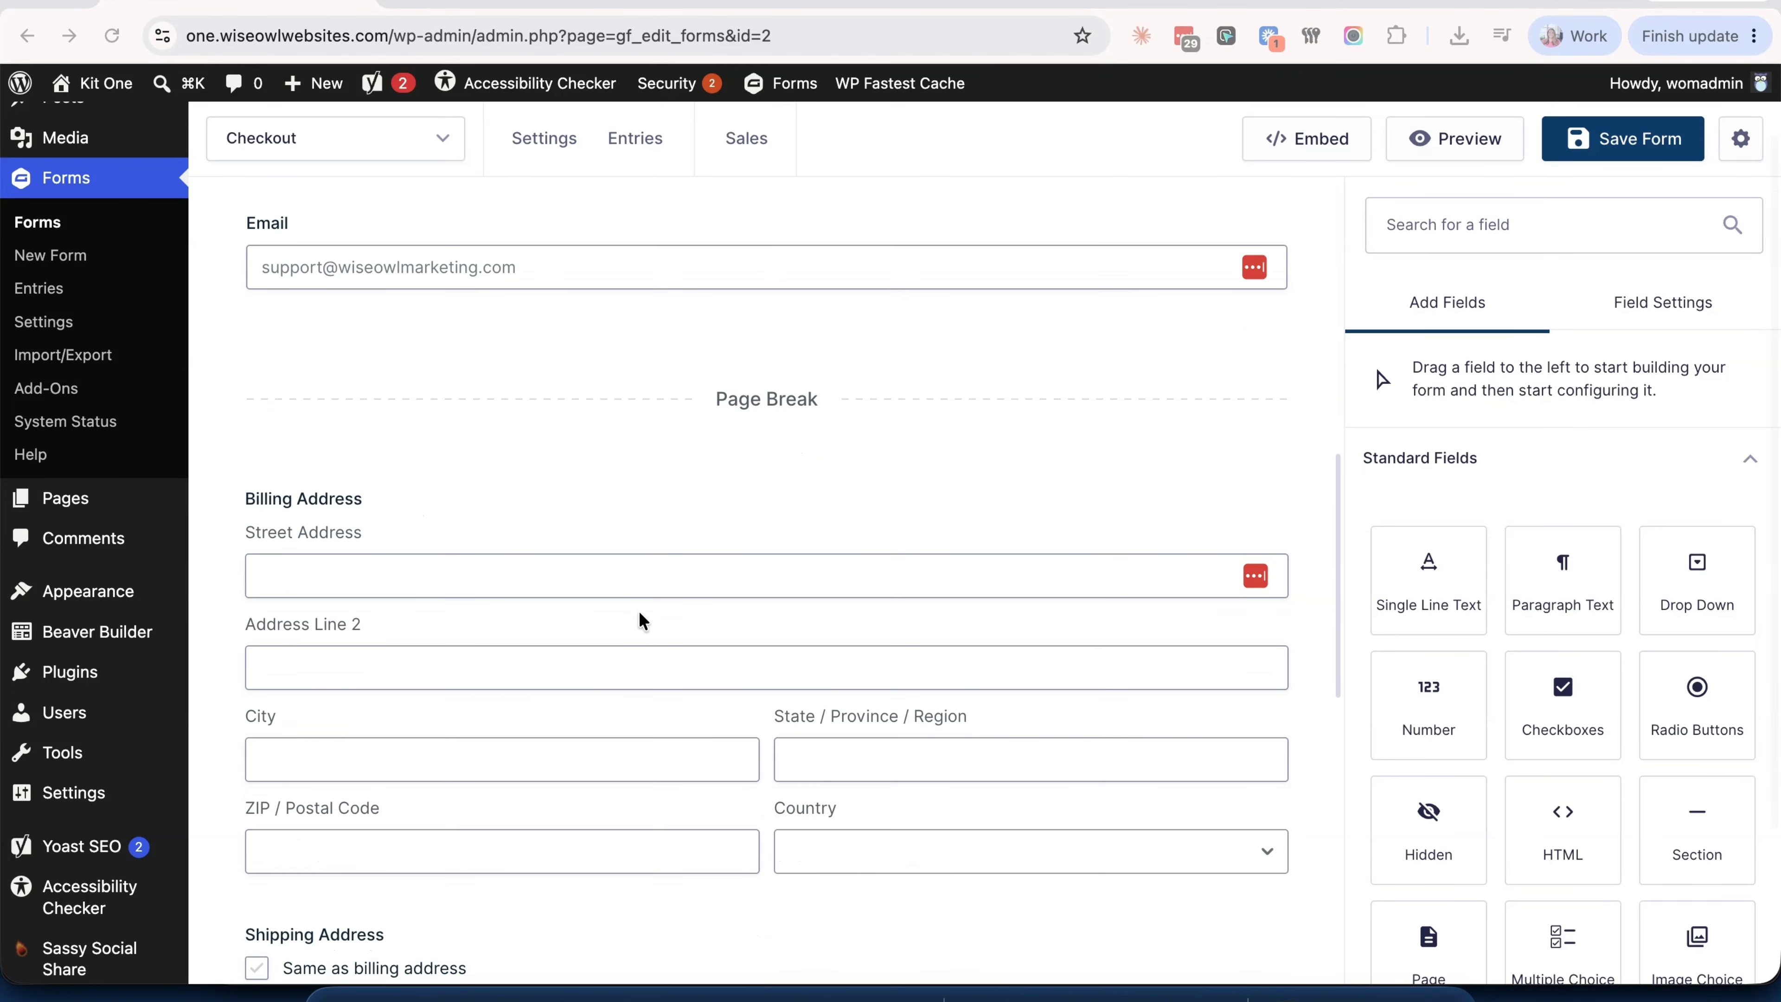
pyautogui.scroll(-10, 639, 615)
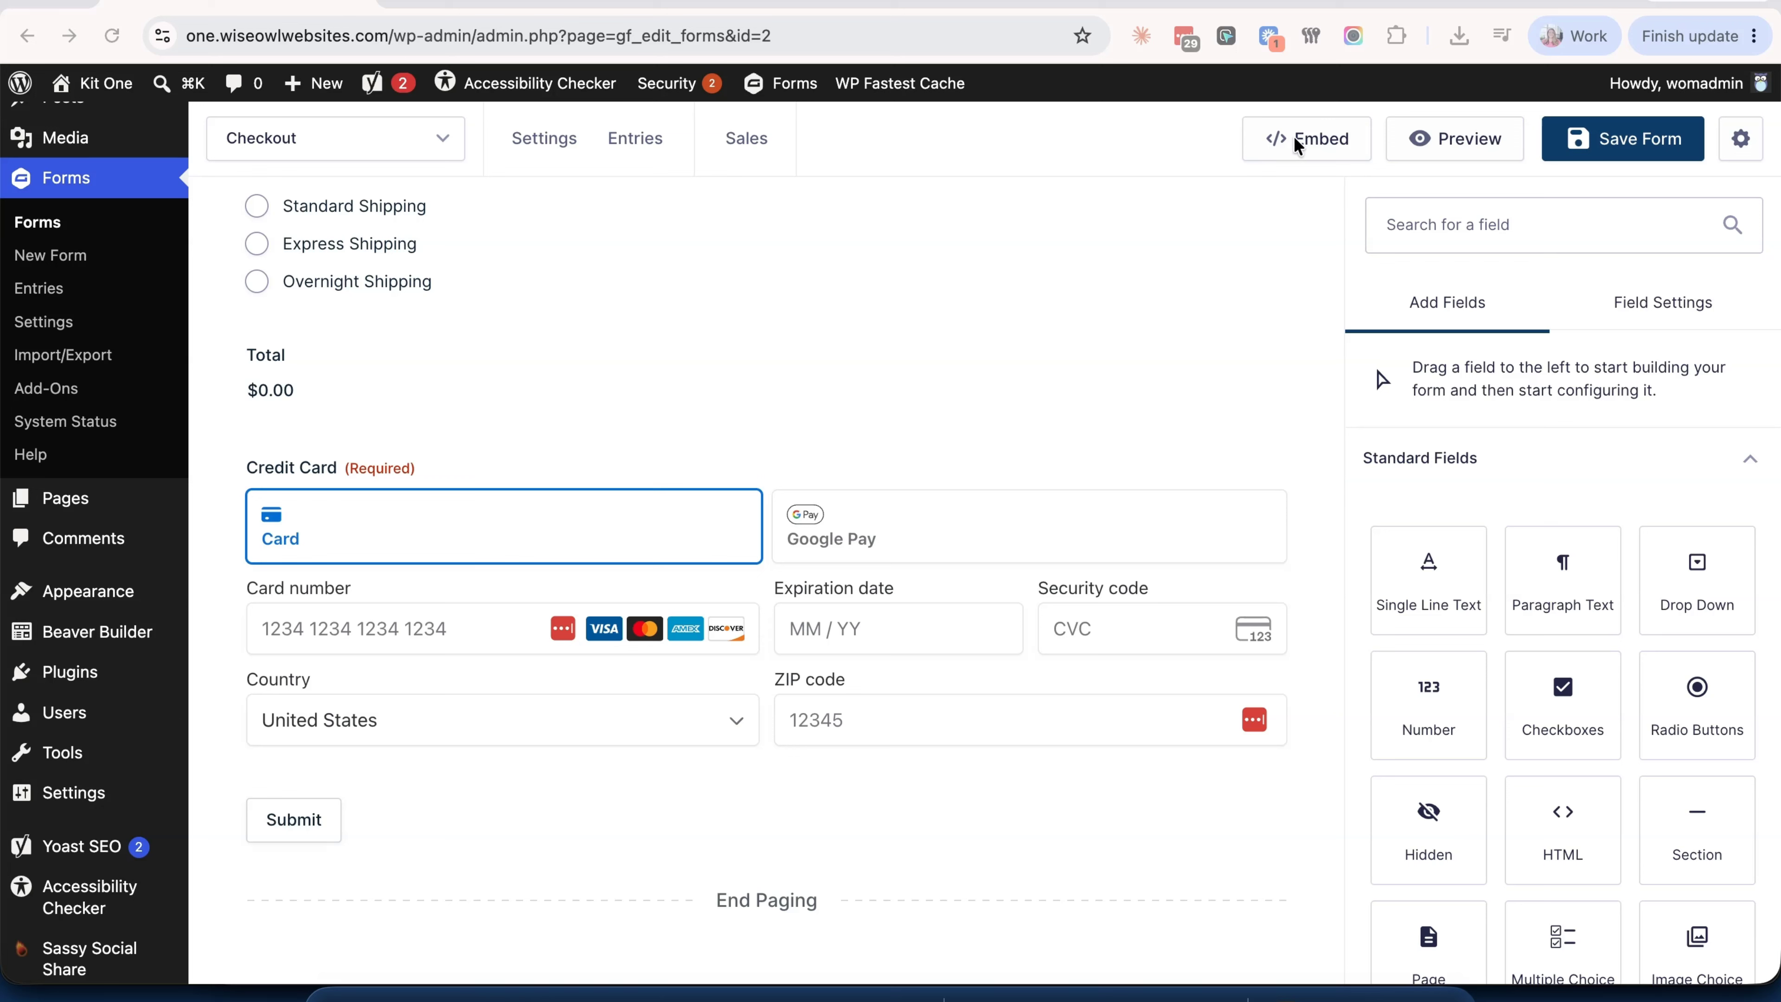
# - Copy the Checkout form's shortcode from the Embed panel without choosing a page
pyautogui.click(1325, 143)
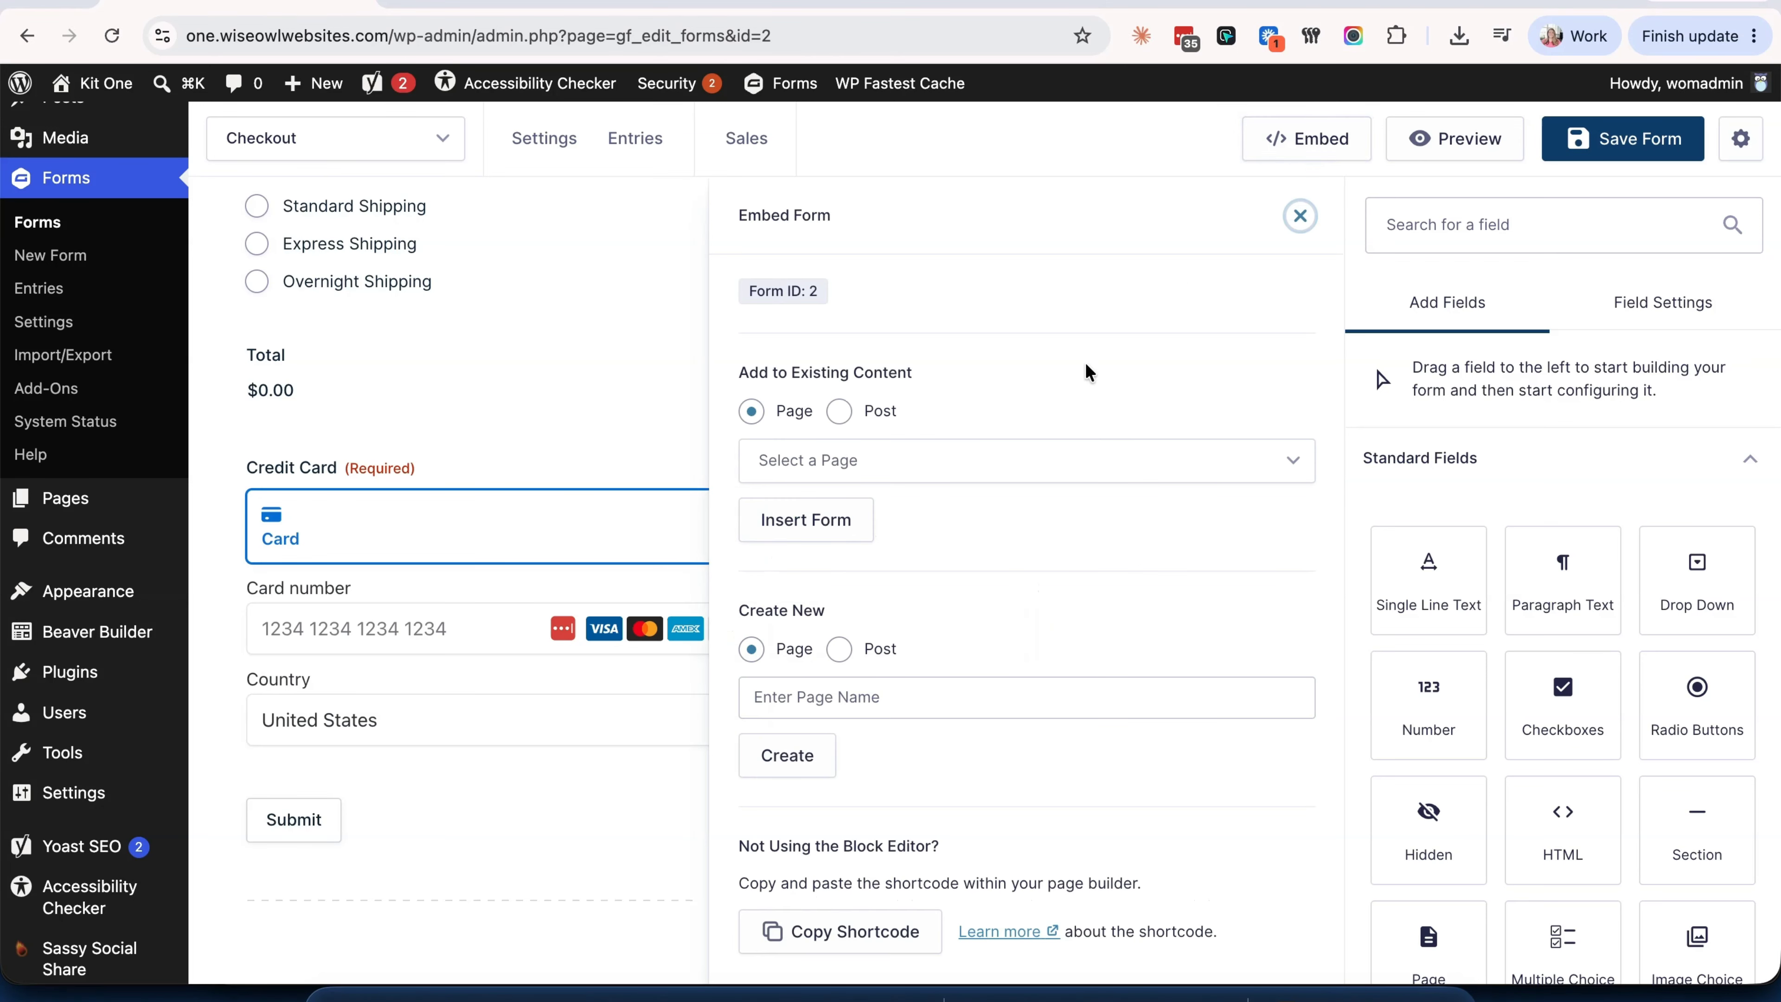
pyautogui.click(1052, 460)
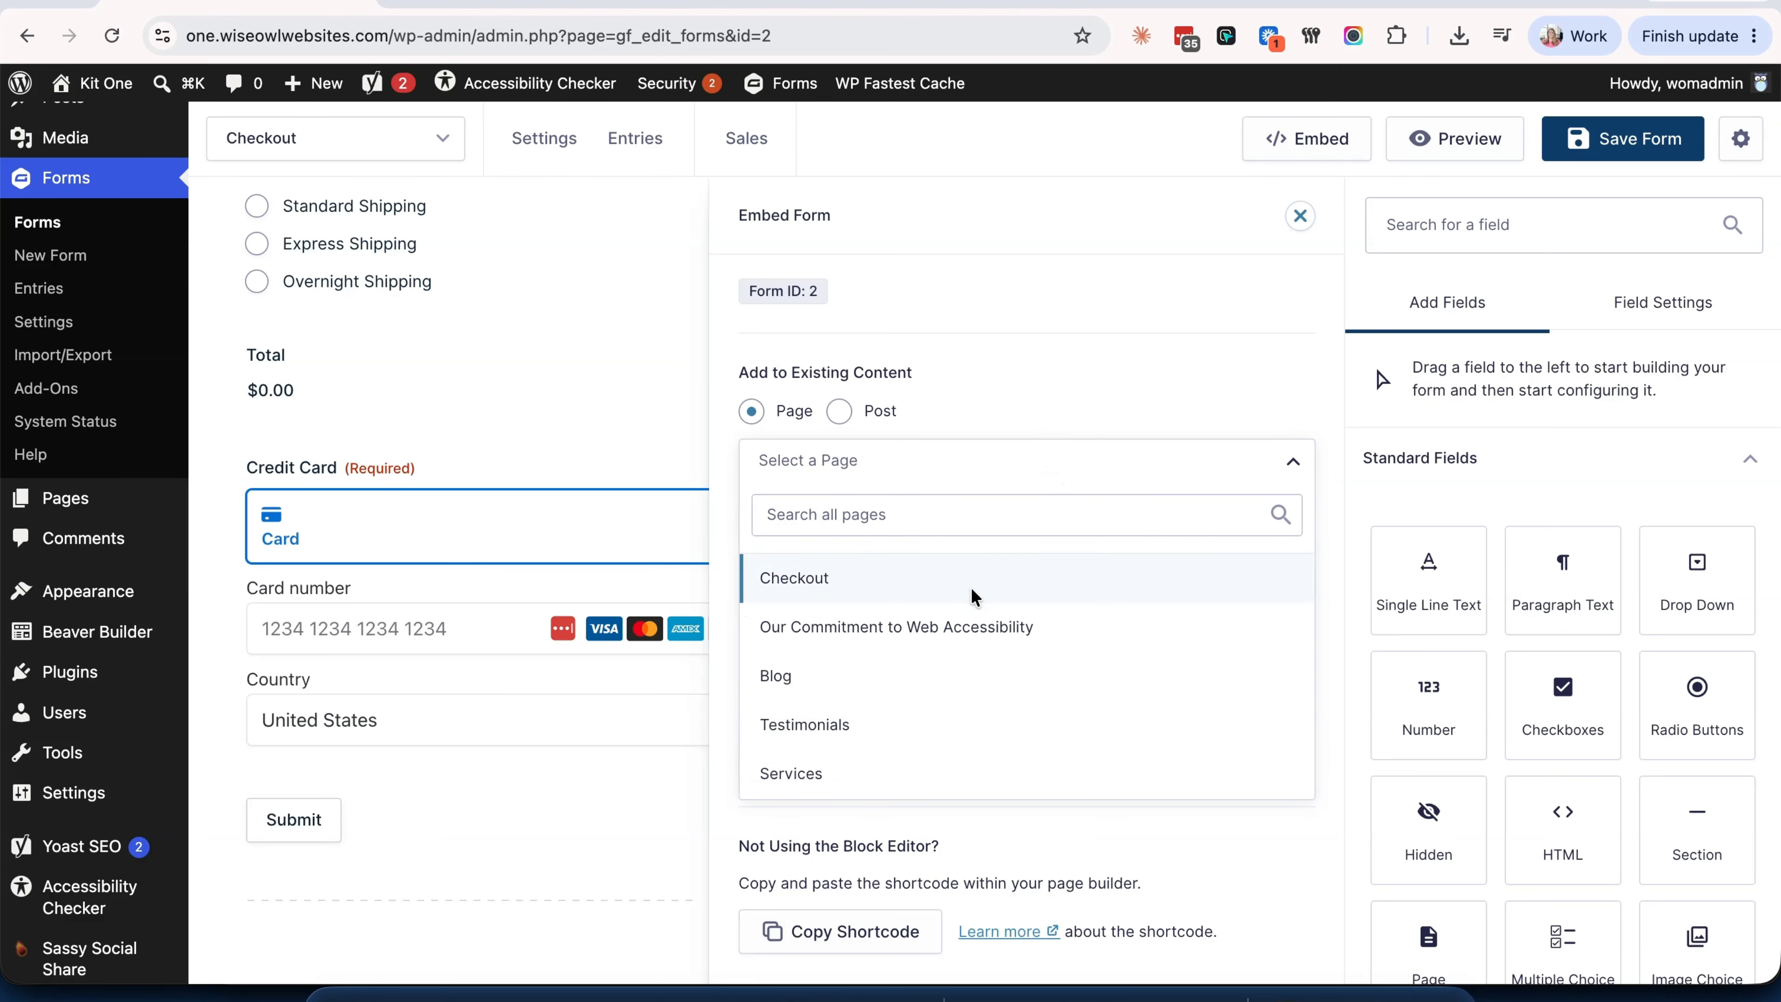
pyautogui.click(1065, 410)
pyautogui.scroll(-3, 1032, 573)
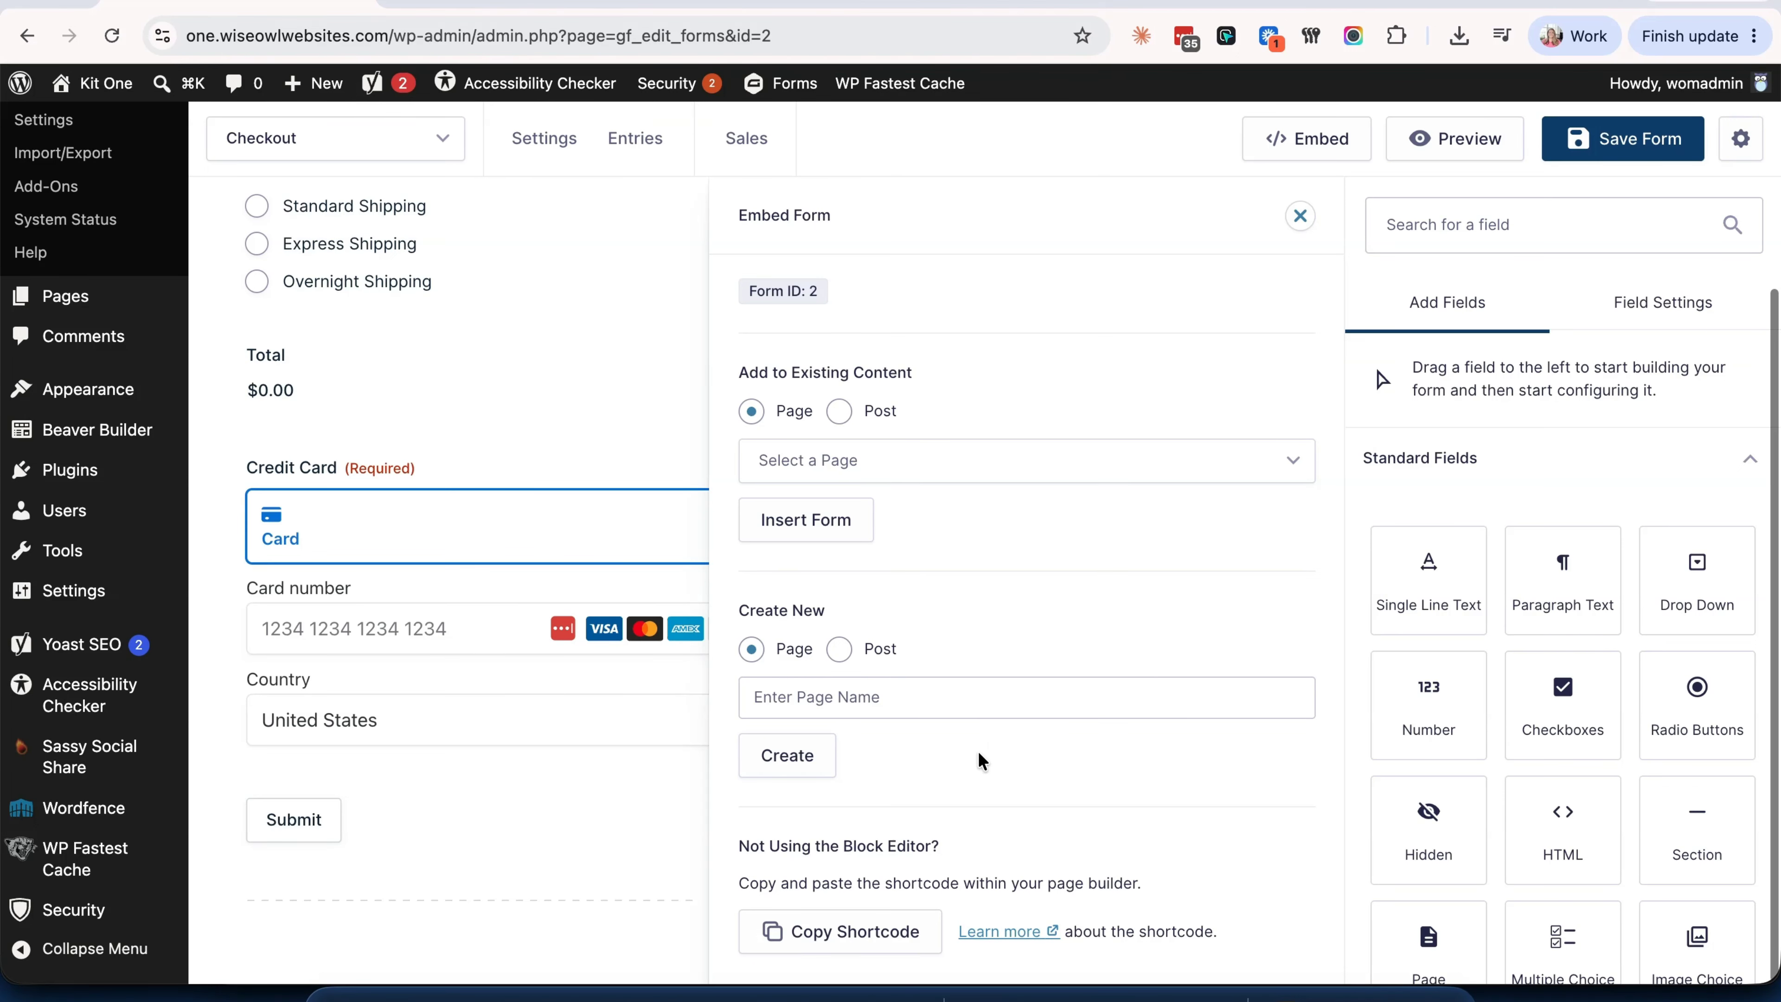
pyautogui.click(856, 937)
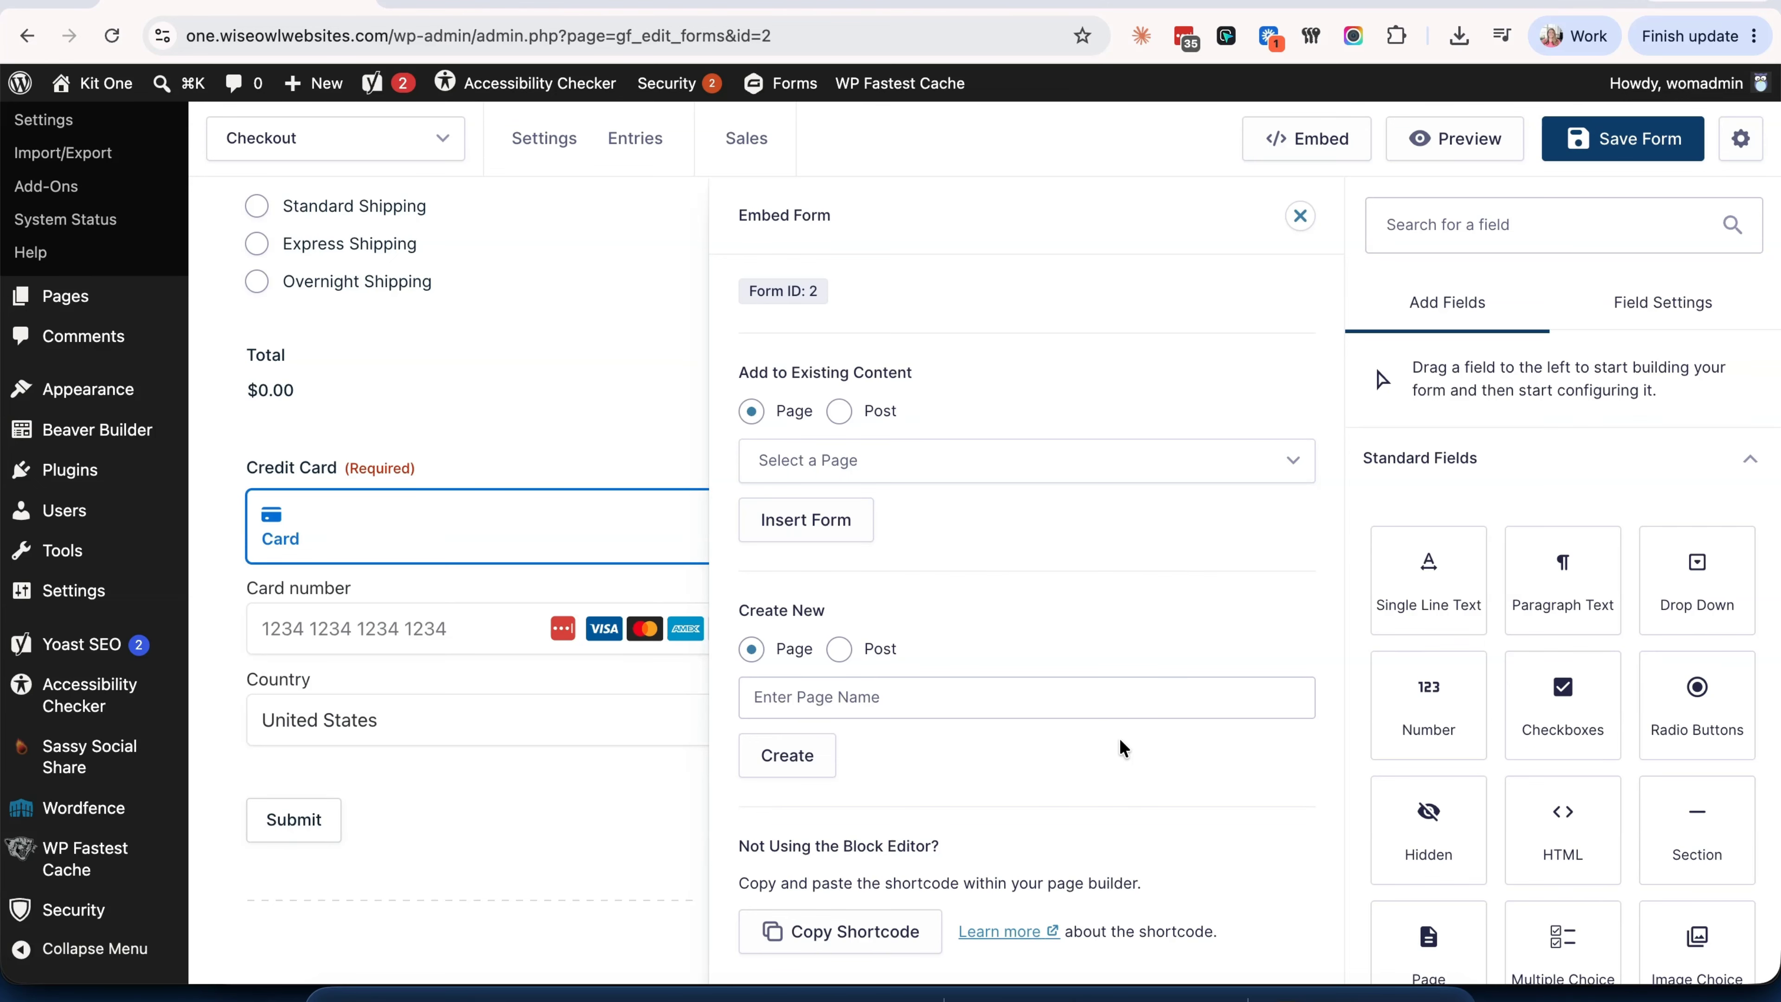
# - Preview the Checkout form and enter quantity 1 for both products
pyautogui.click(1467, 135)
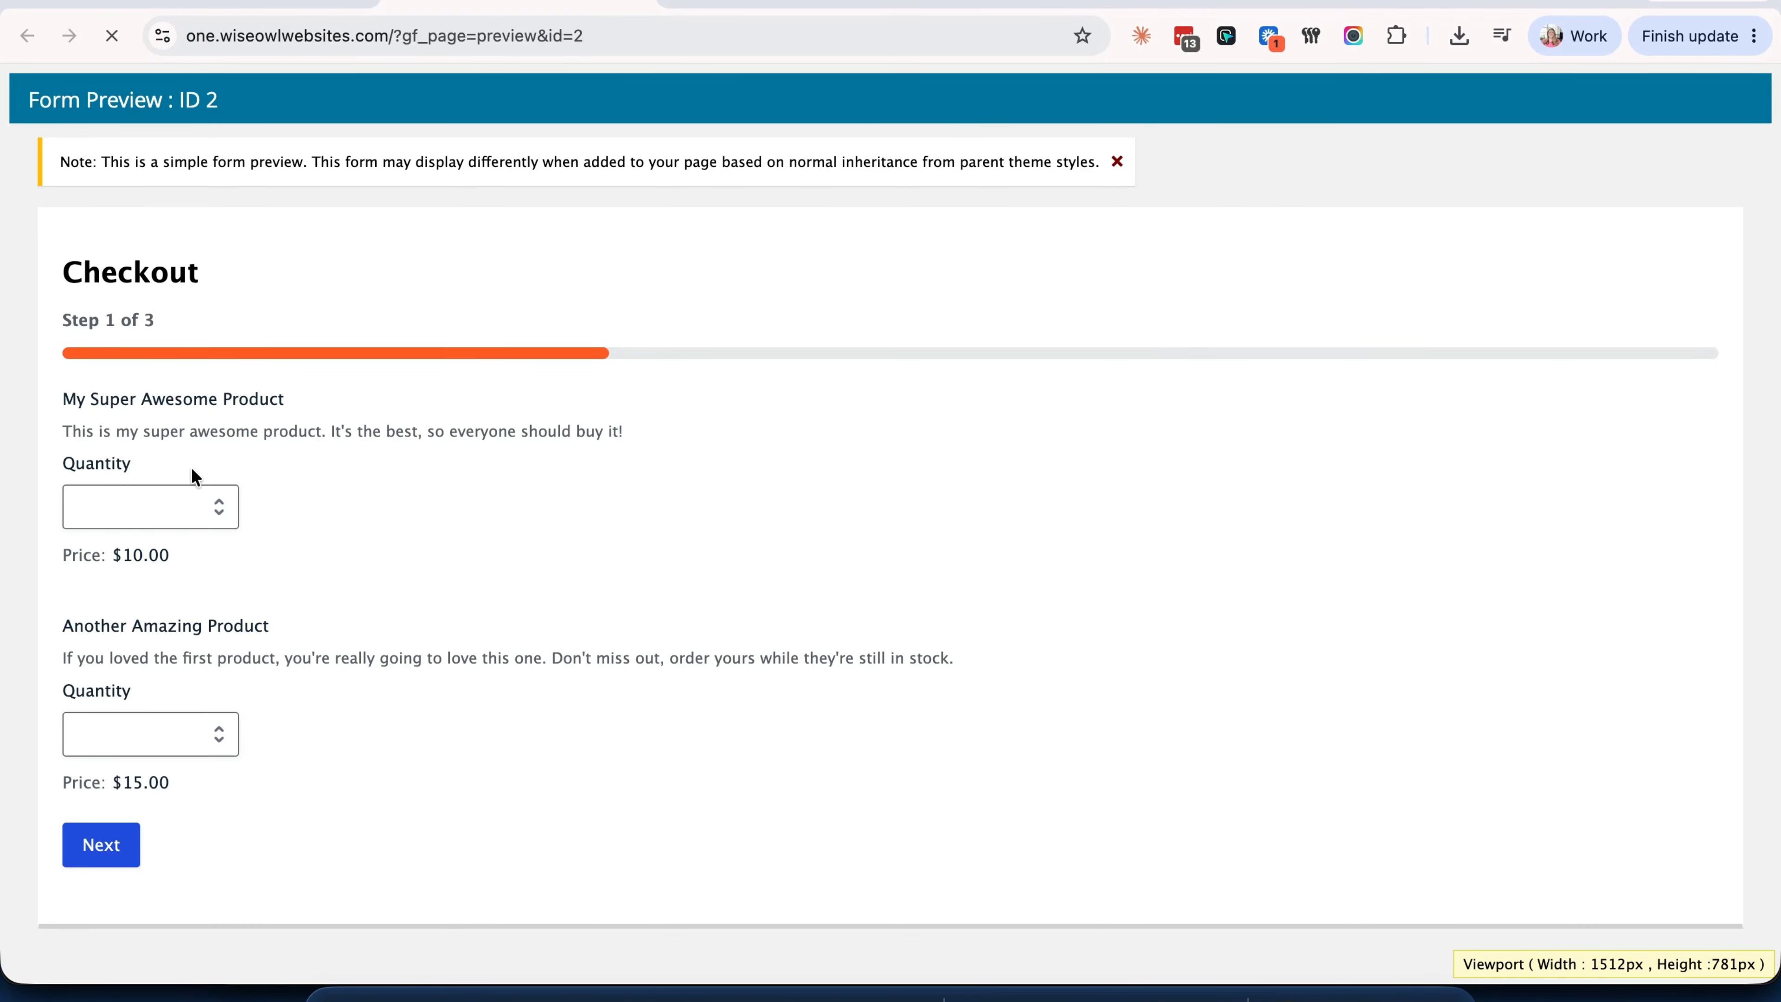
pyautogui.click(179, 505)
pyautogui.write('1')
pyautogui.click(223, 735)
pyautogui.write('1')
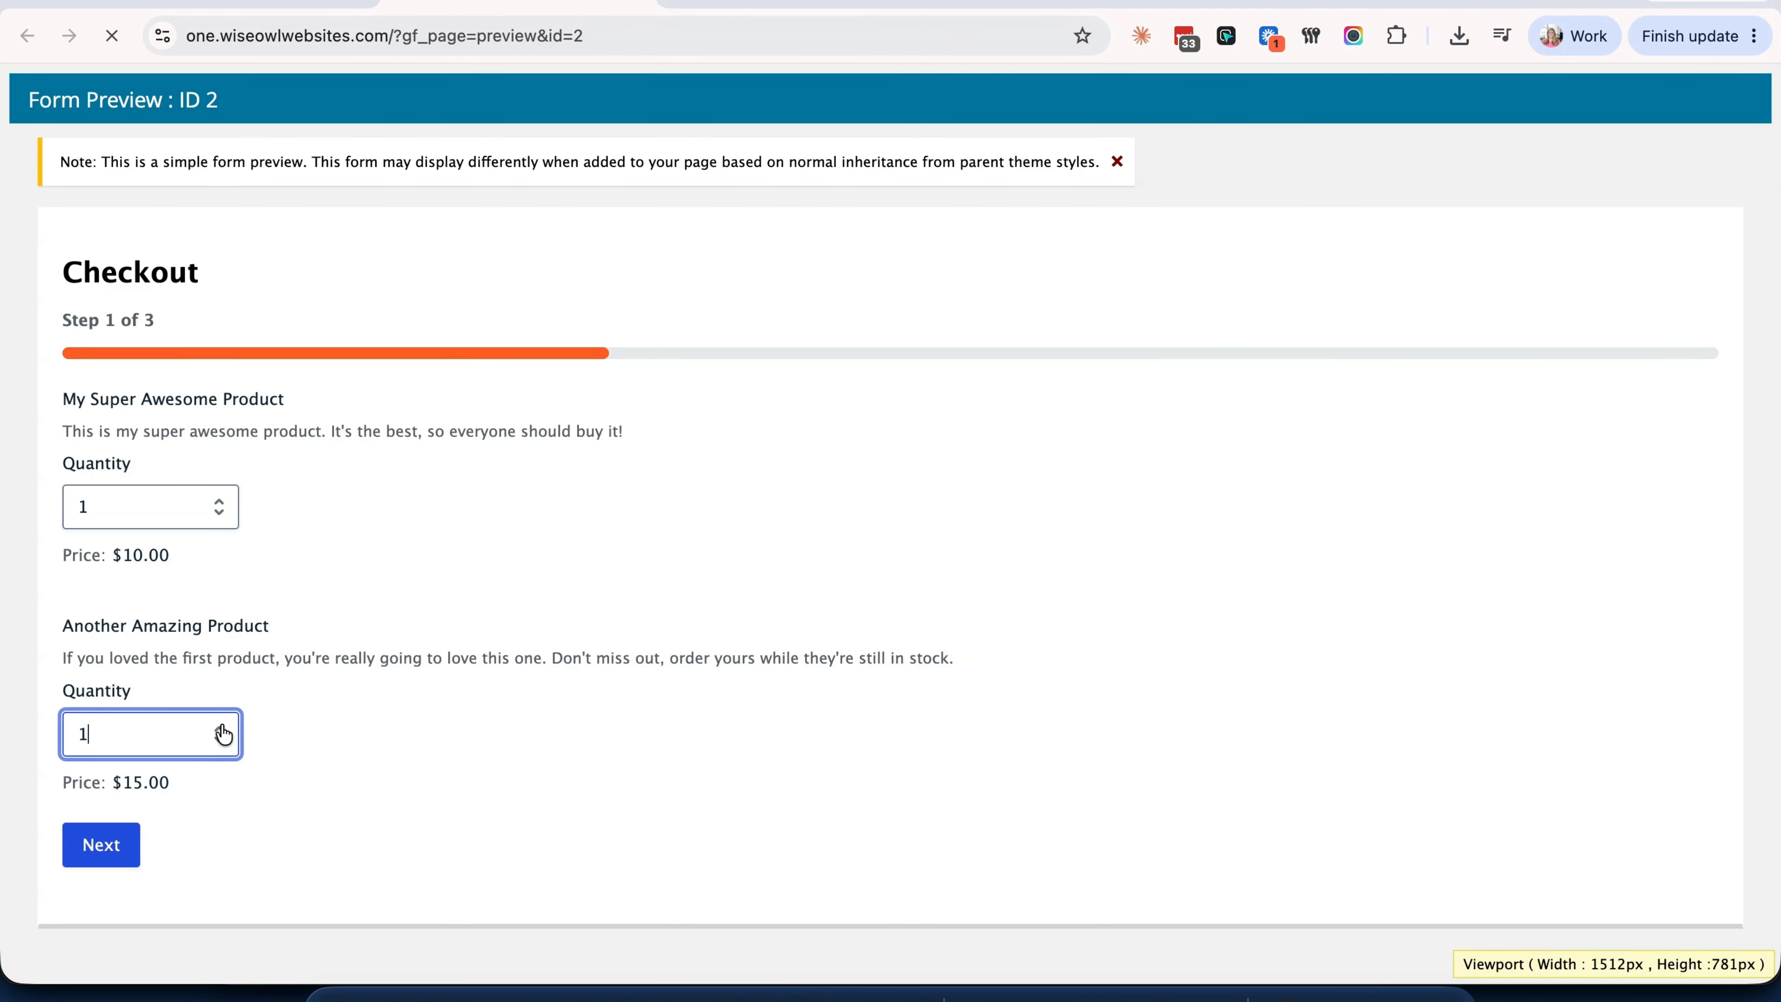
# - Advance to the final step showing the $30.00 total and Stripe card fields
pyautogui.click(106, 845)
pyautogui.click(225, 691)
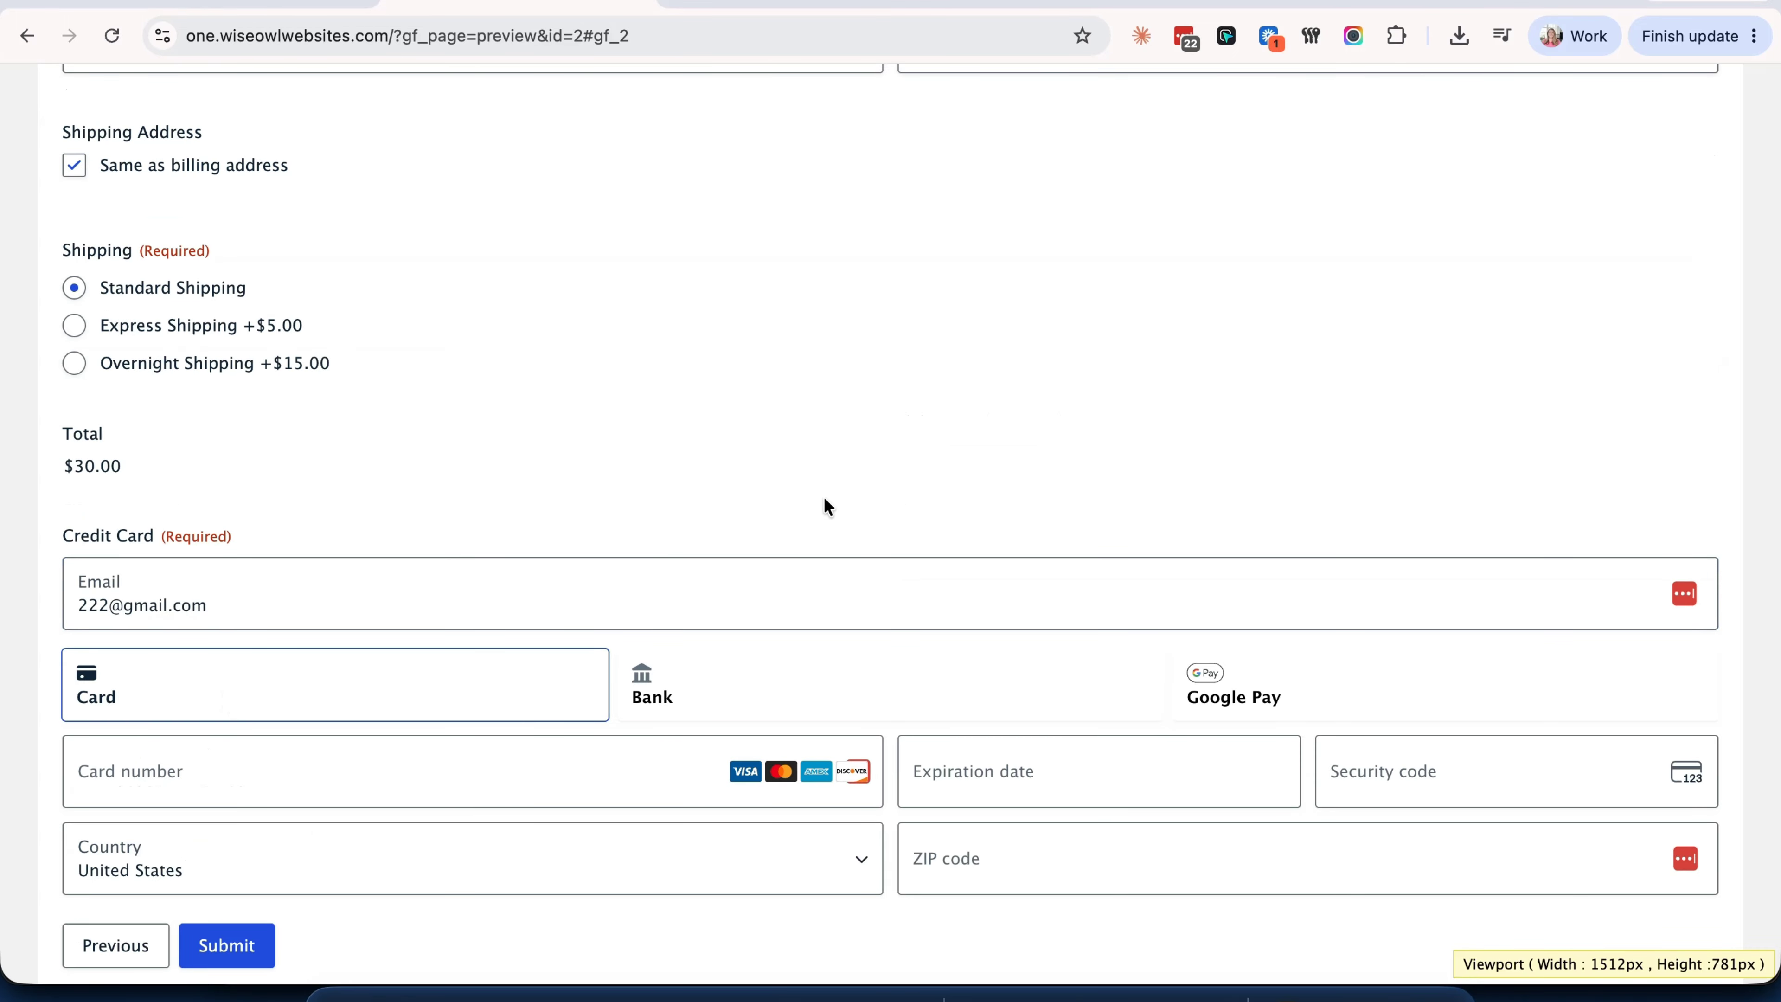
pyautogui.scroll(3, 737, 551)
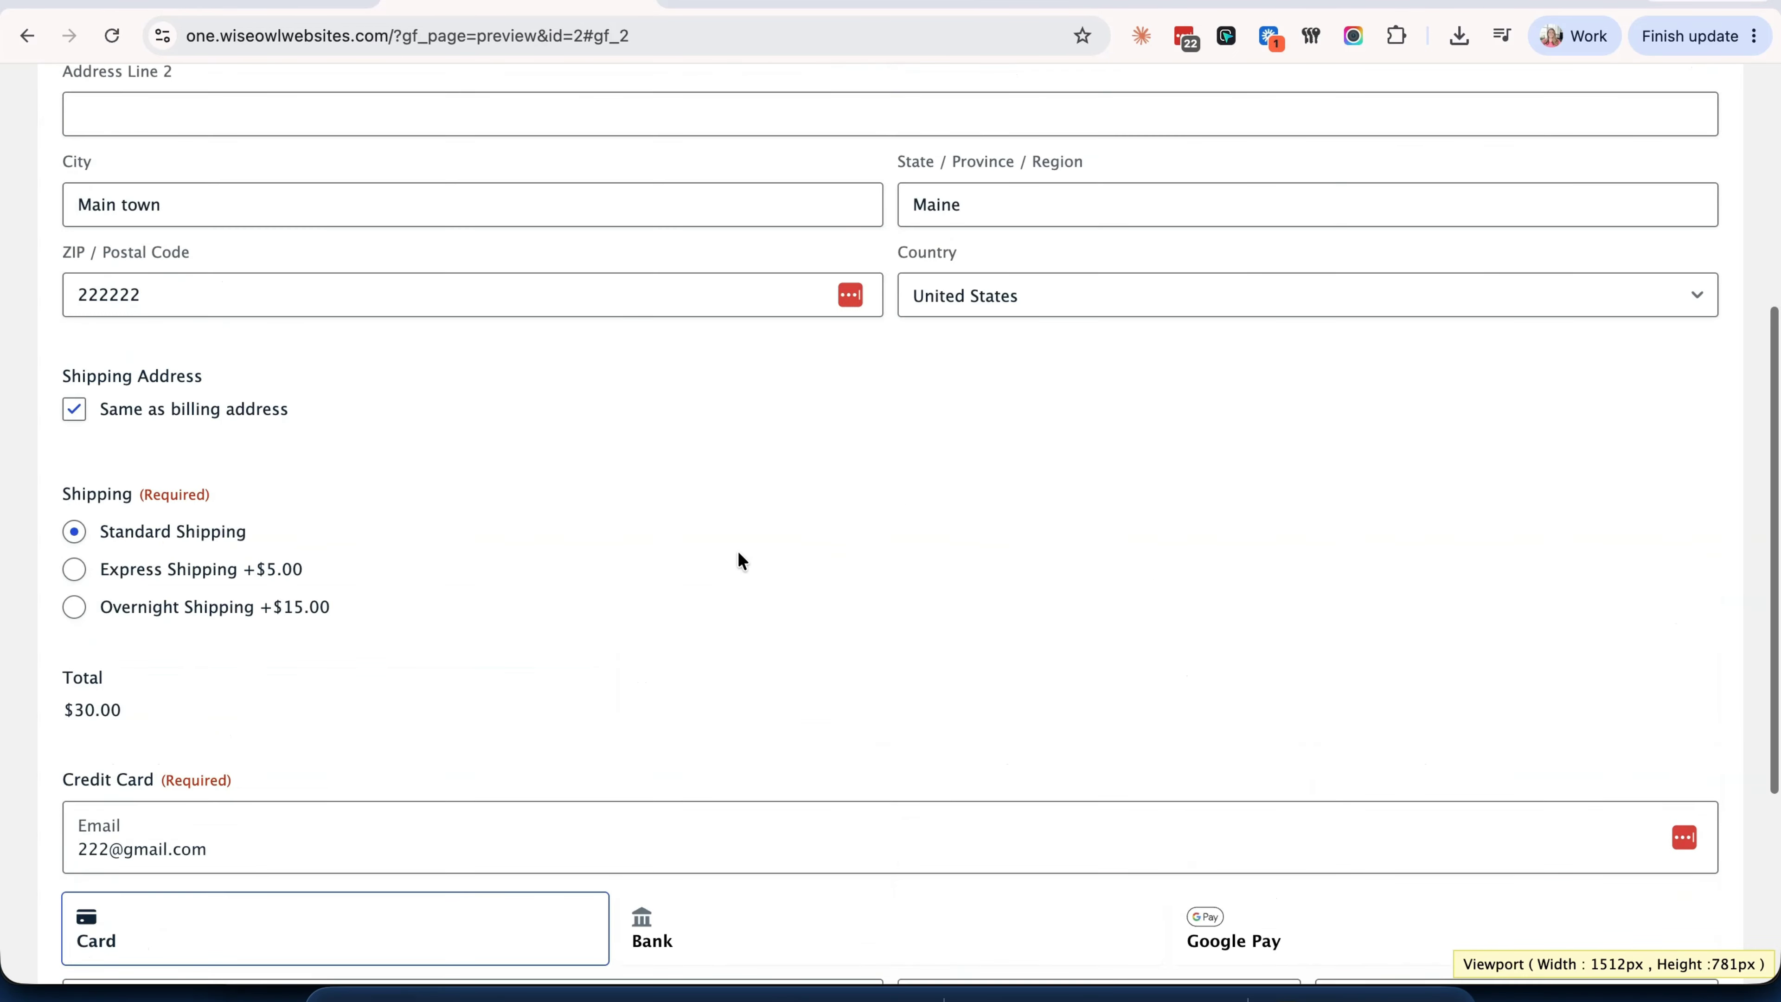
pyautogui.scroll(5, 738, 552)
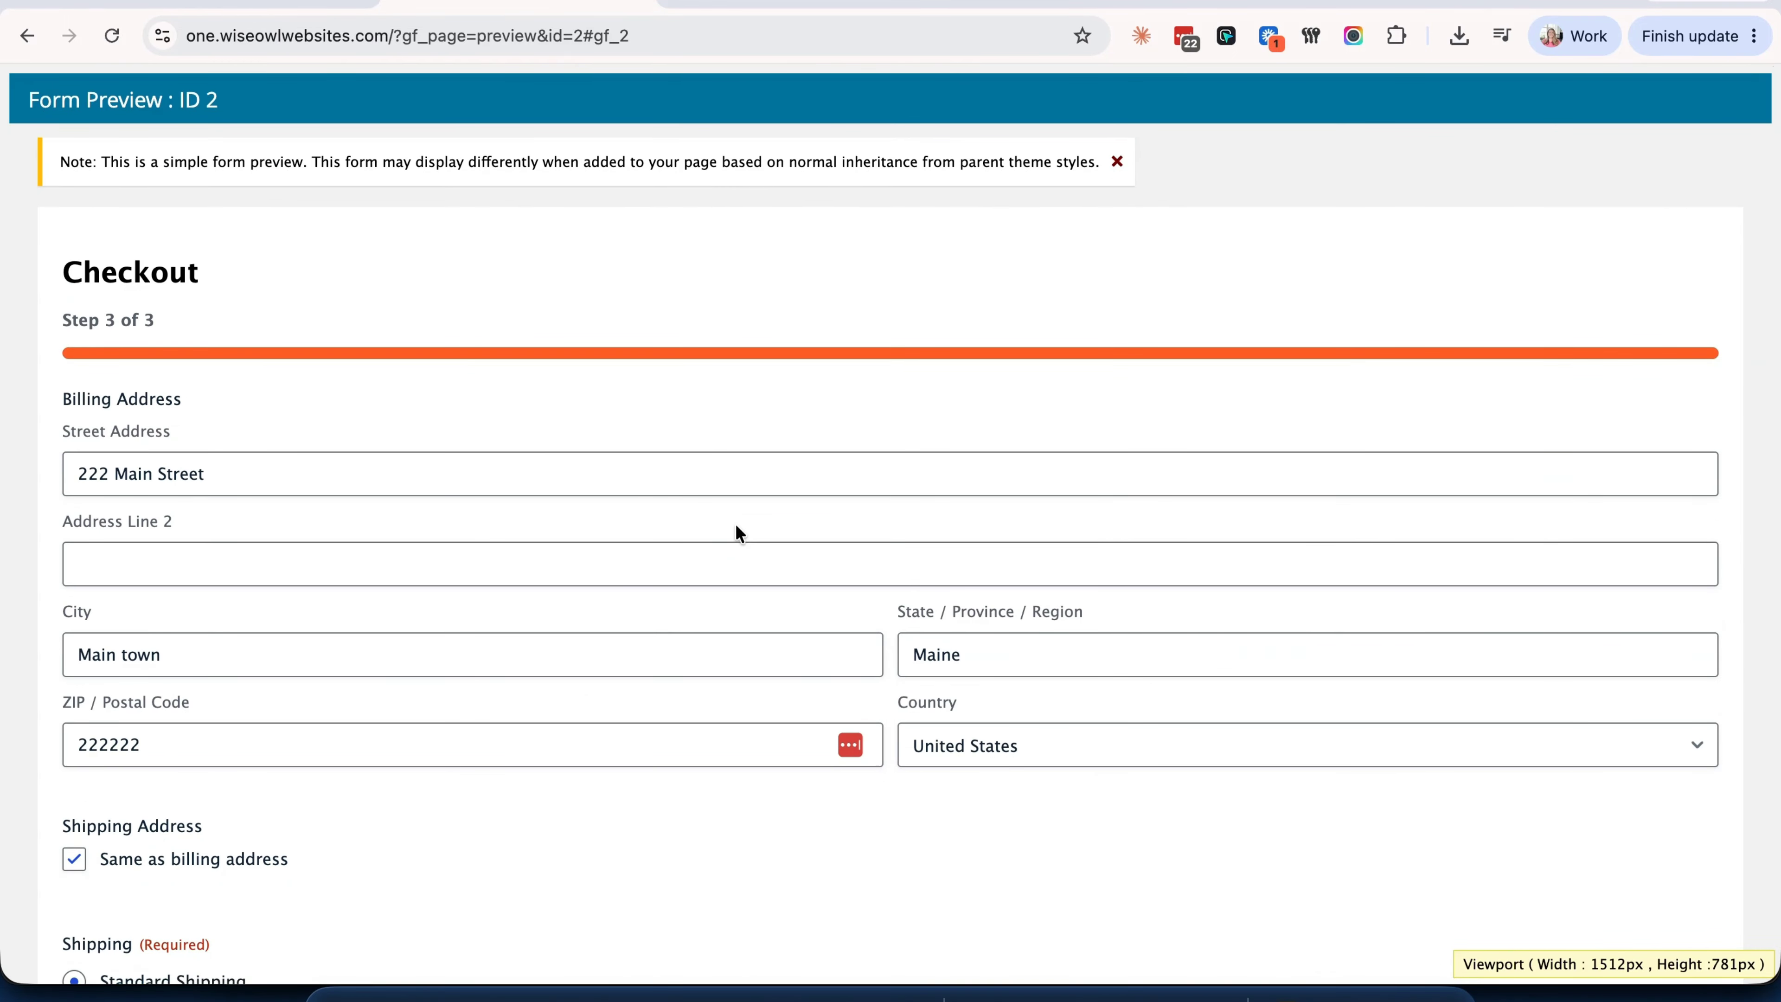
pyautogui.scroll(-8, 736, 530)
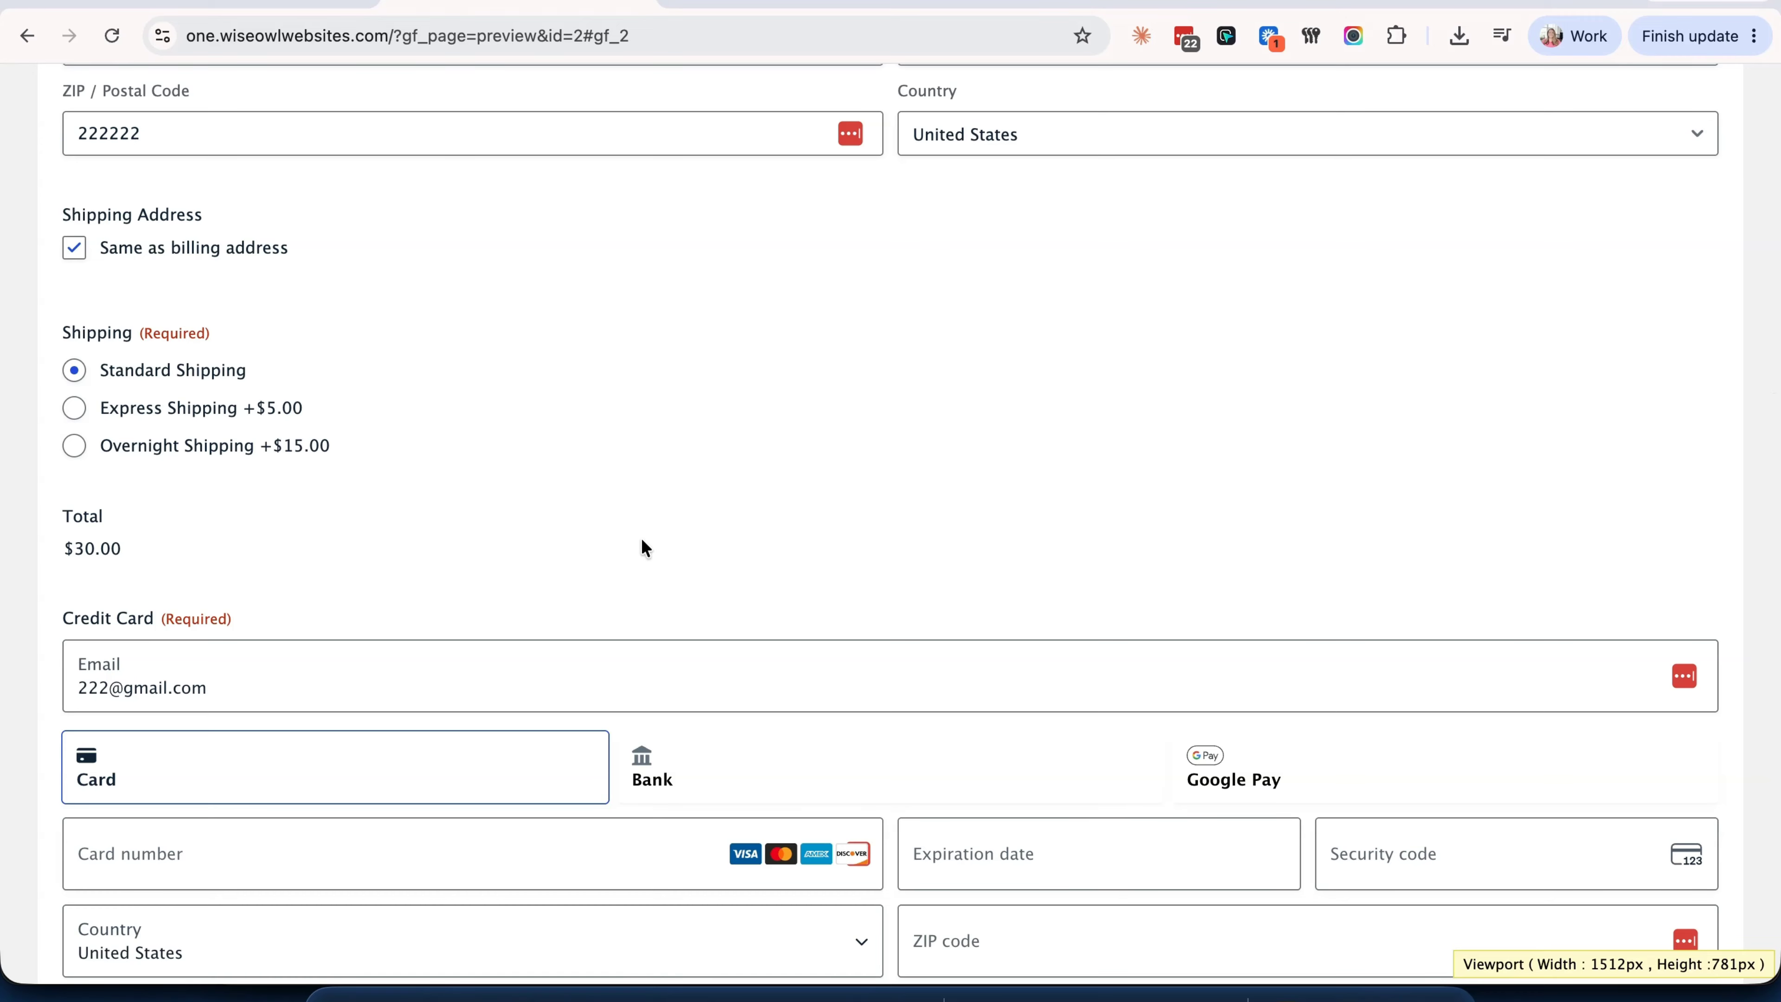
pyautogui.scroll(-3, 643, 545)
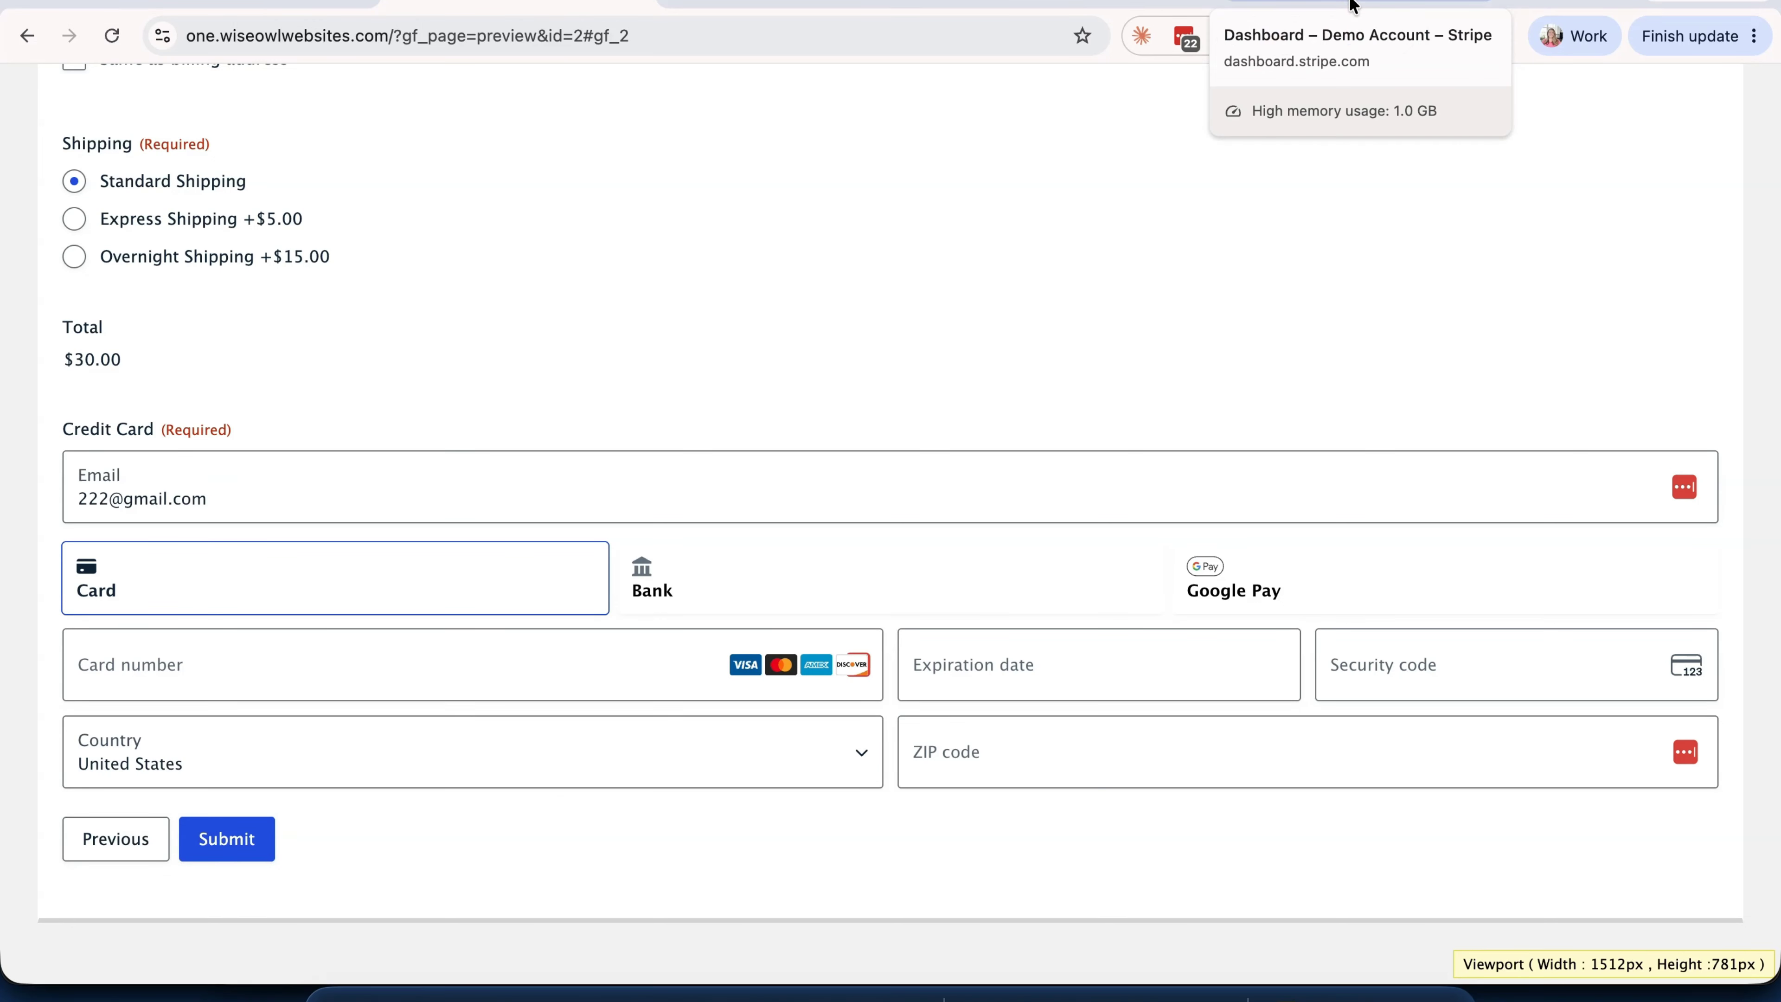
# - Finish both Stripe webhook destinations, check Logs and Events, then return to the preview
pyautogui.click(1354, 6)
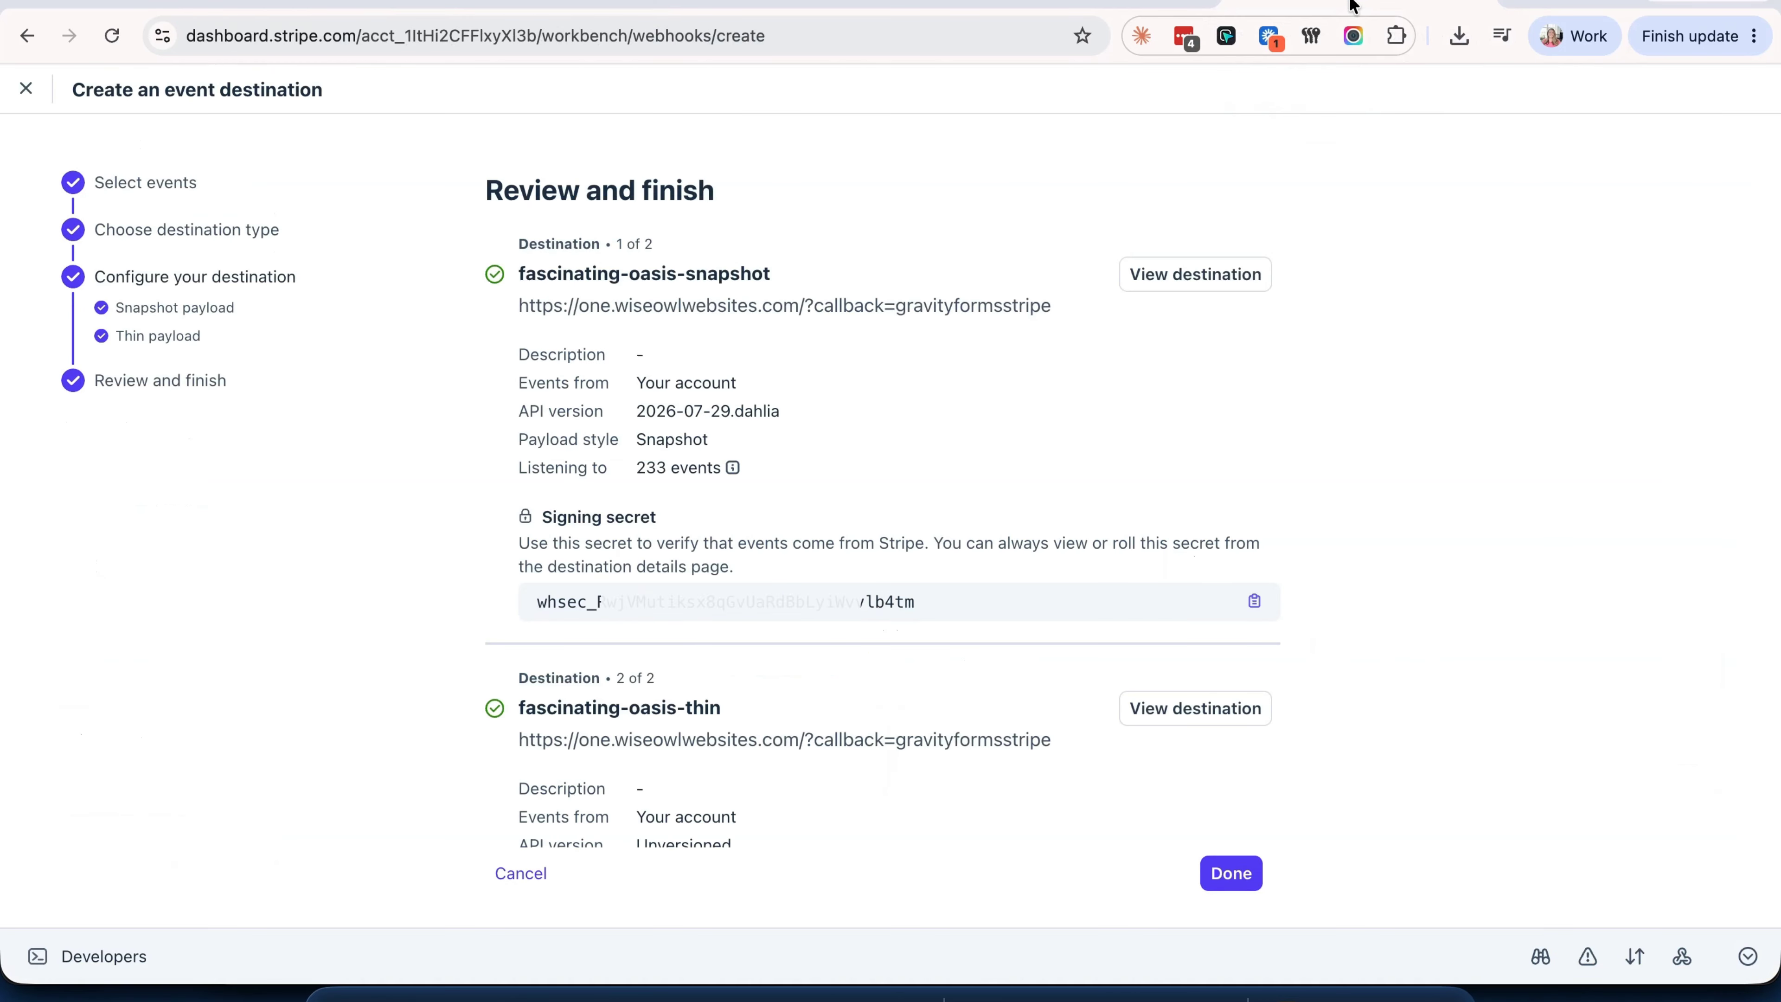
pyautogui.click(1233, 873)
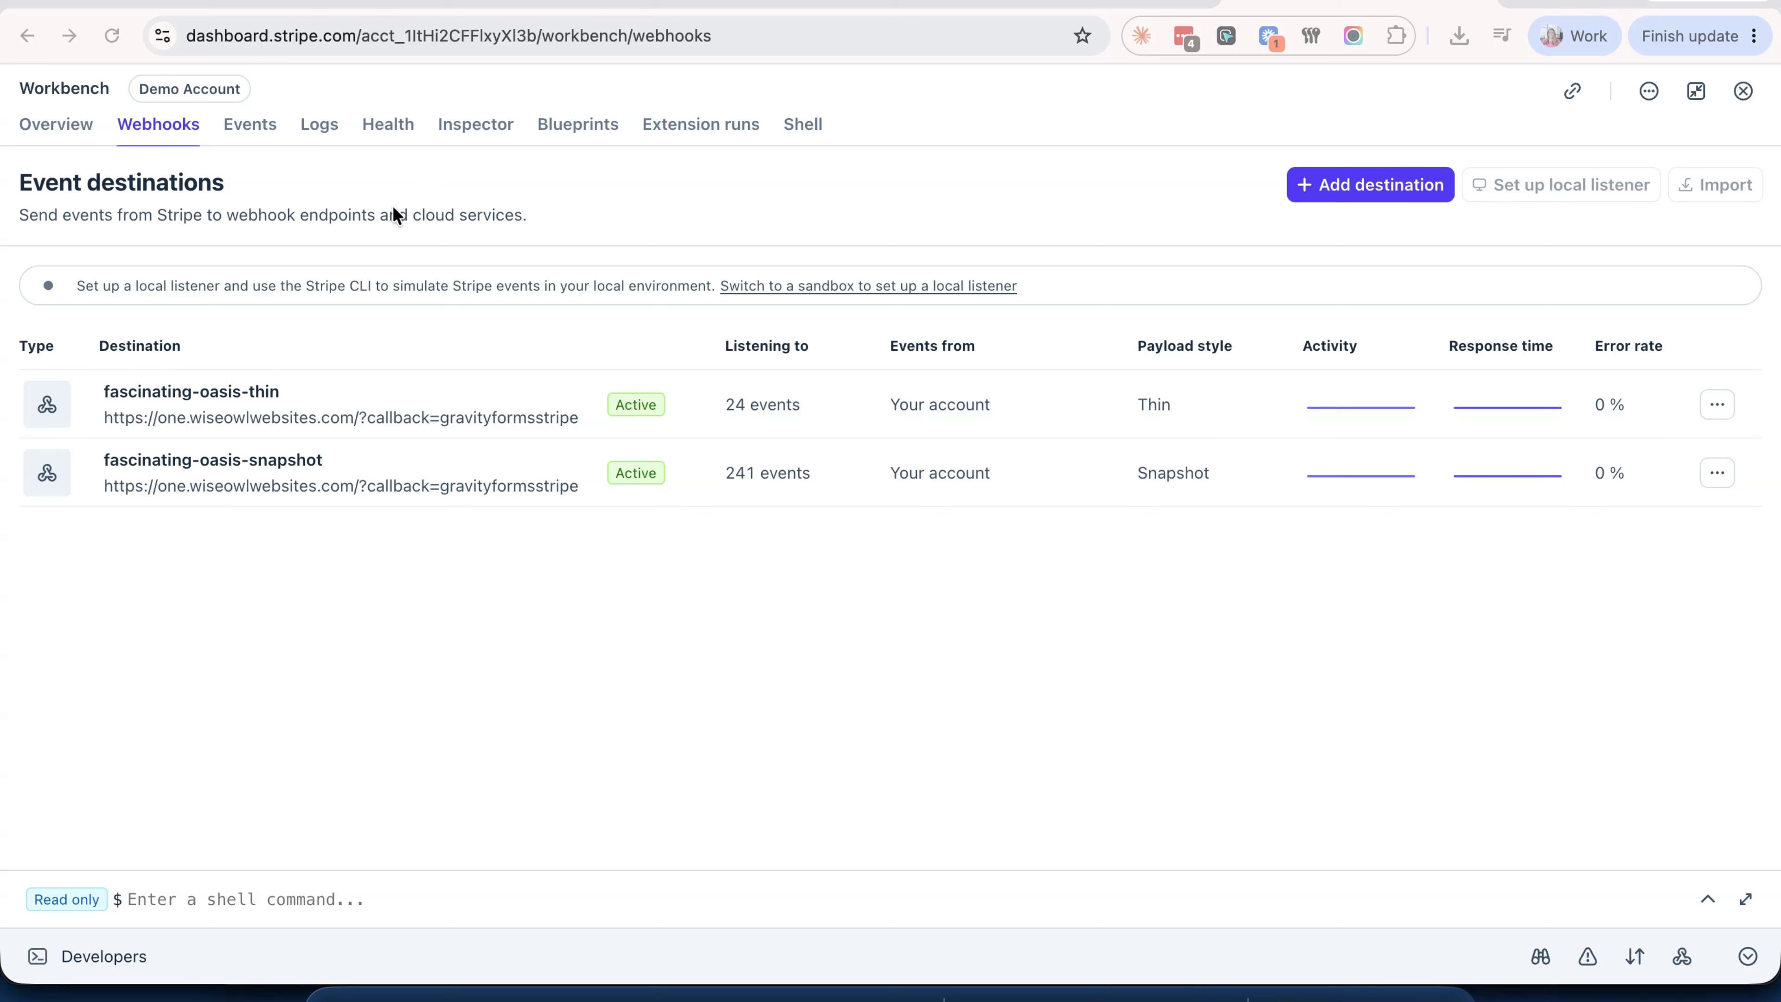
pyautogui.click(317, 132)
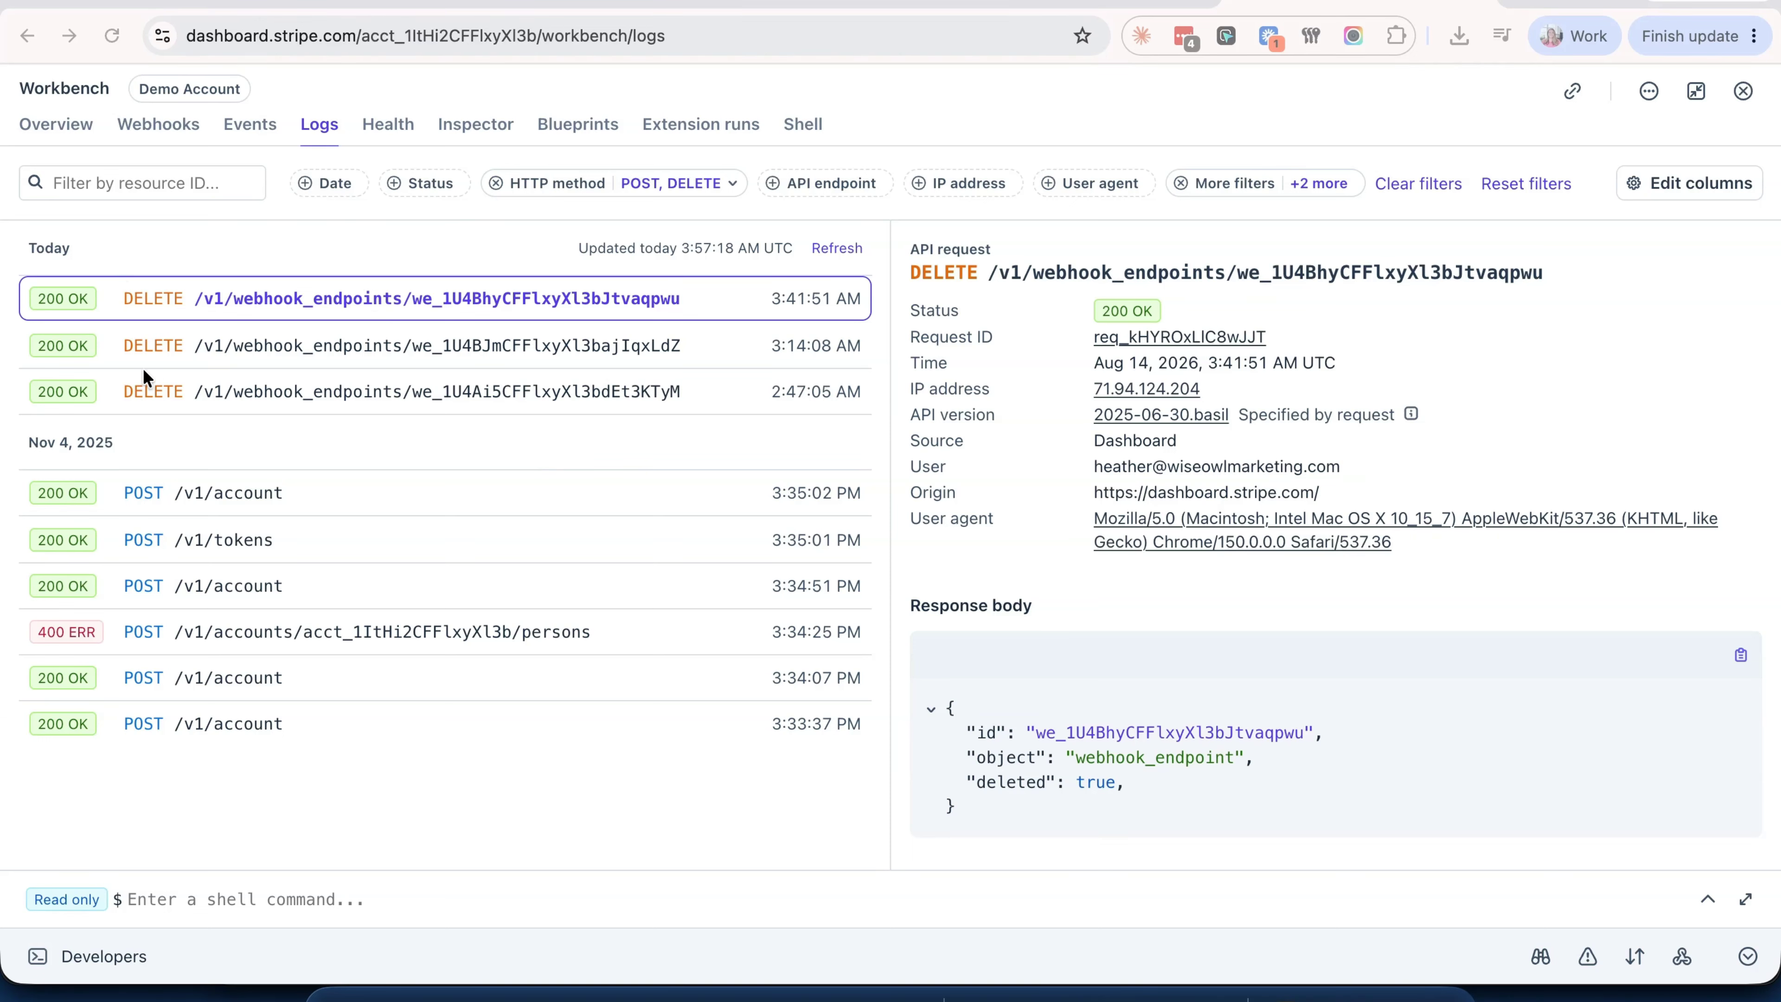
pyautogui.click(234, 122)
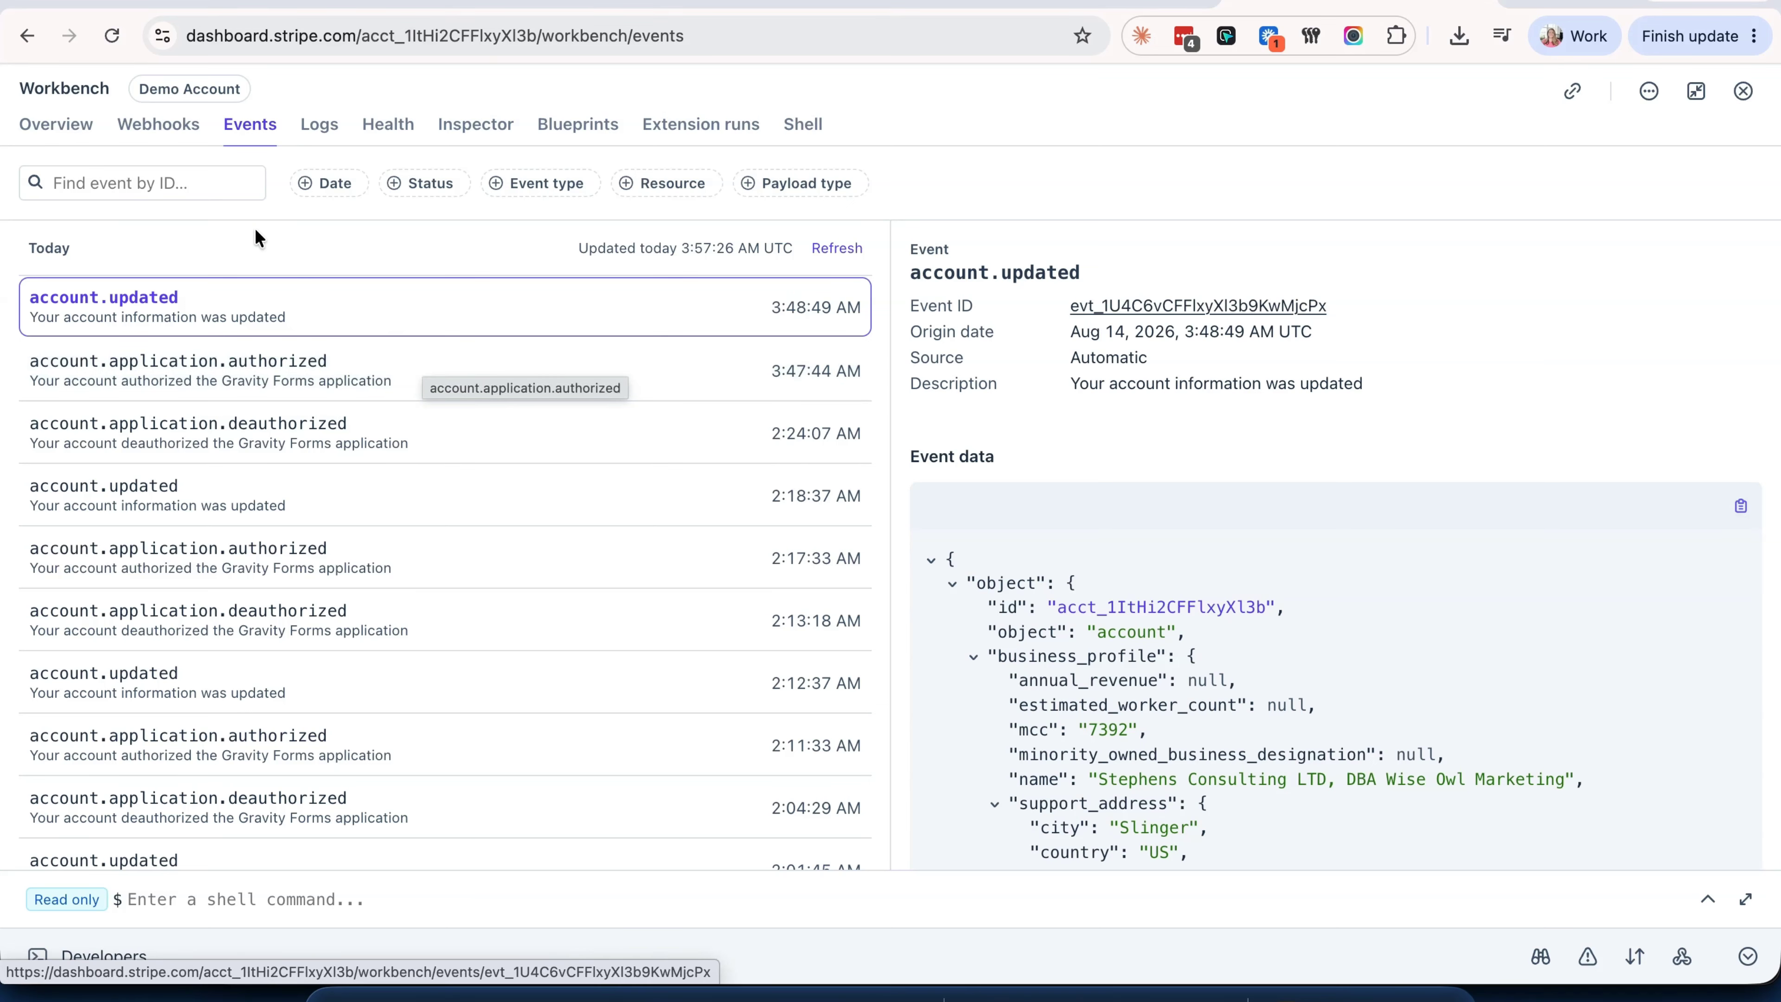
pyautogui.click(153, 125)
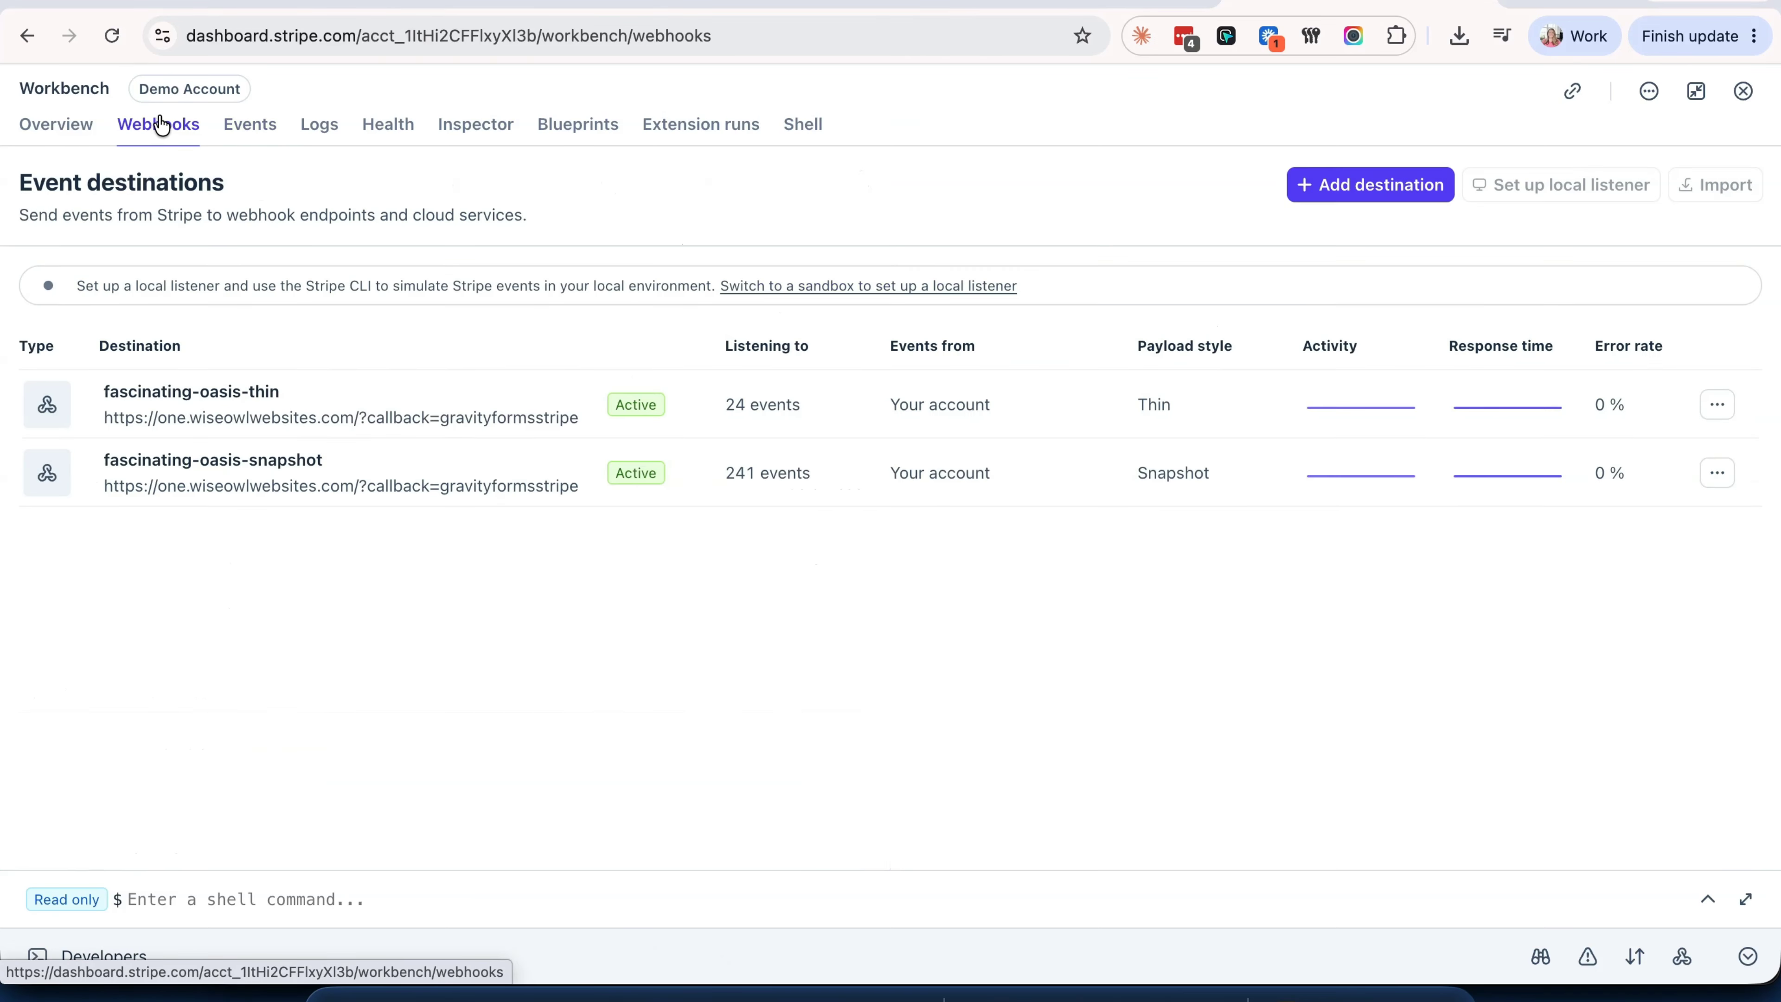
pyautogui.click(1742, 90)
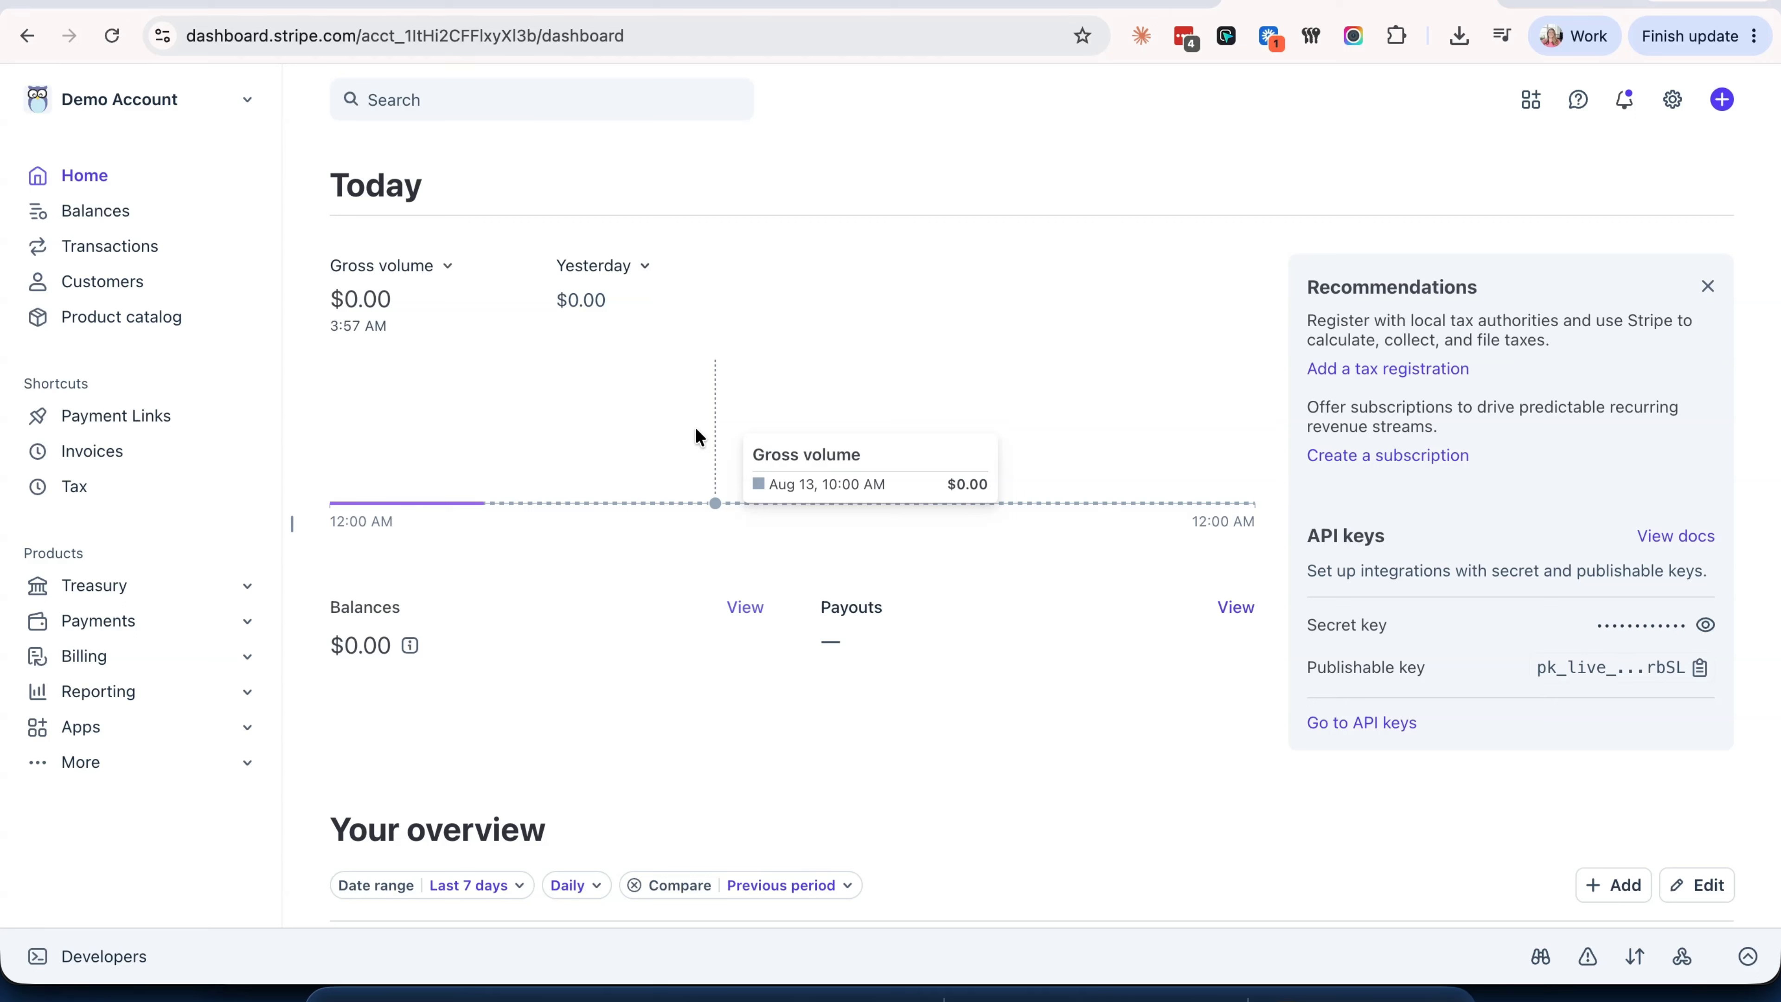
pyautogui.click(527, 3)
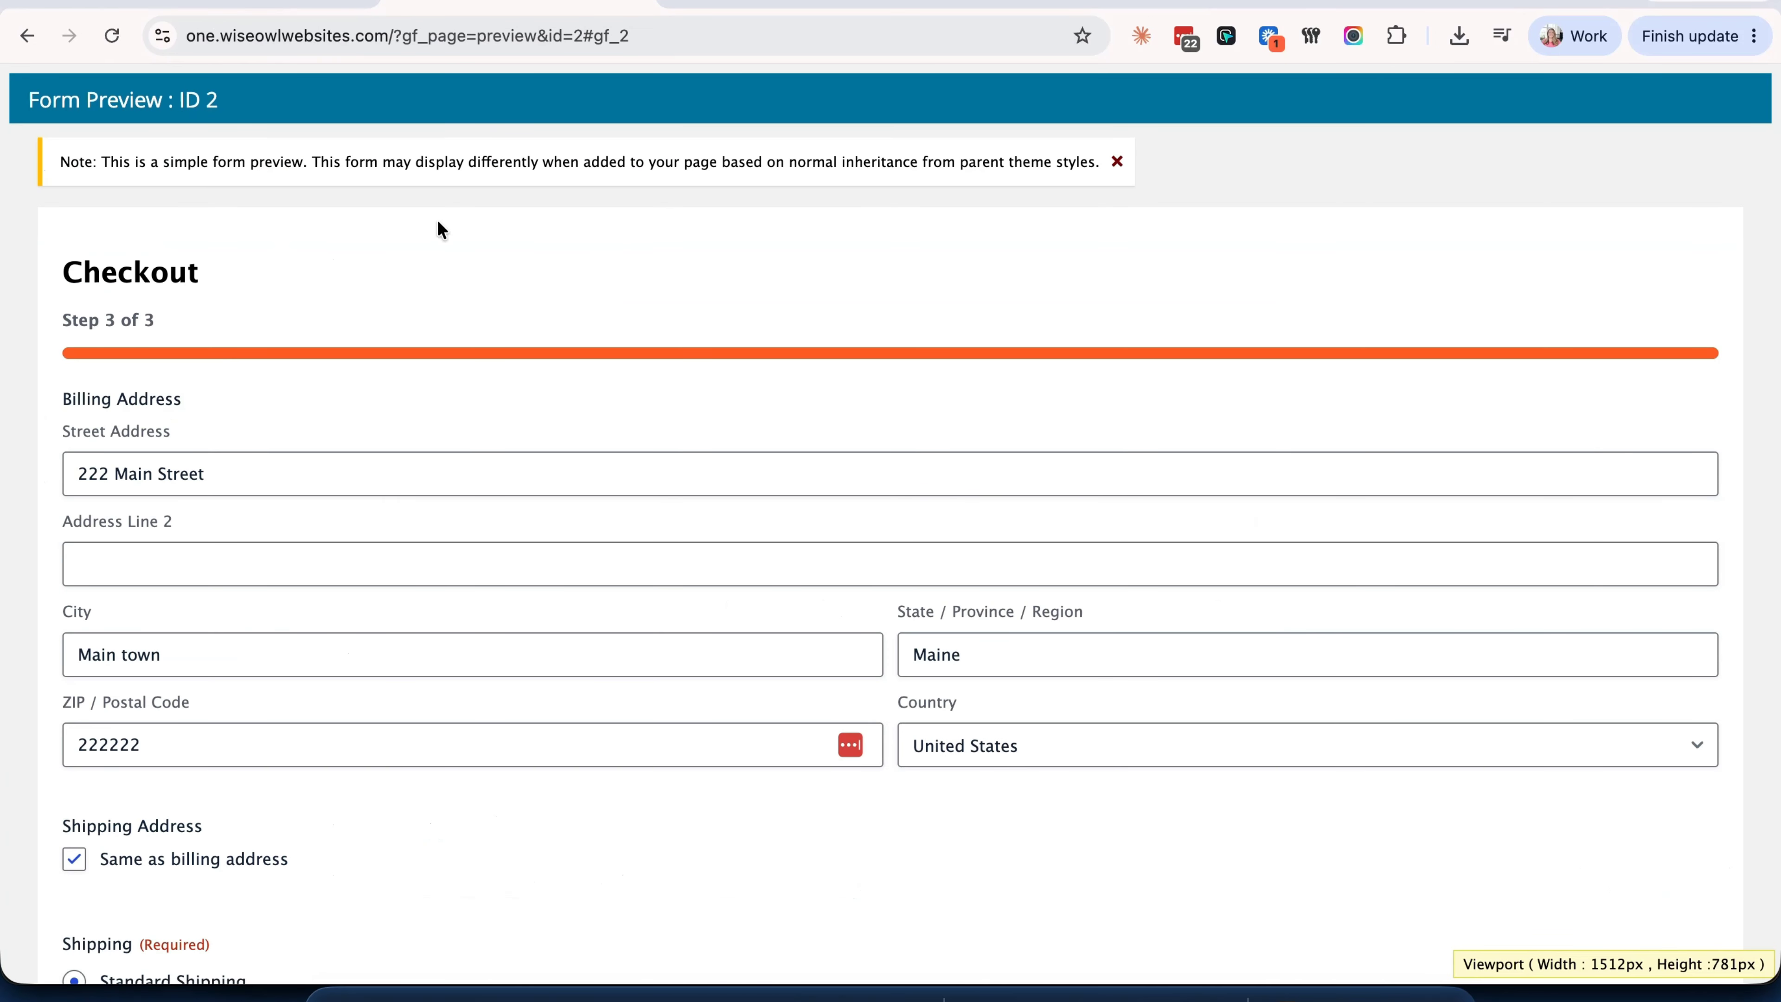